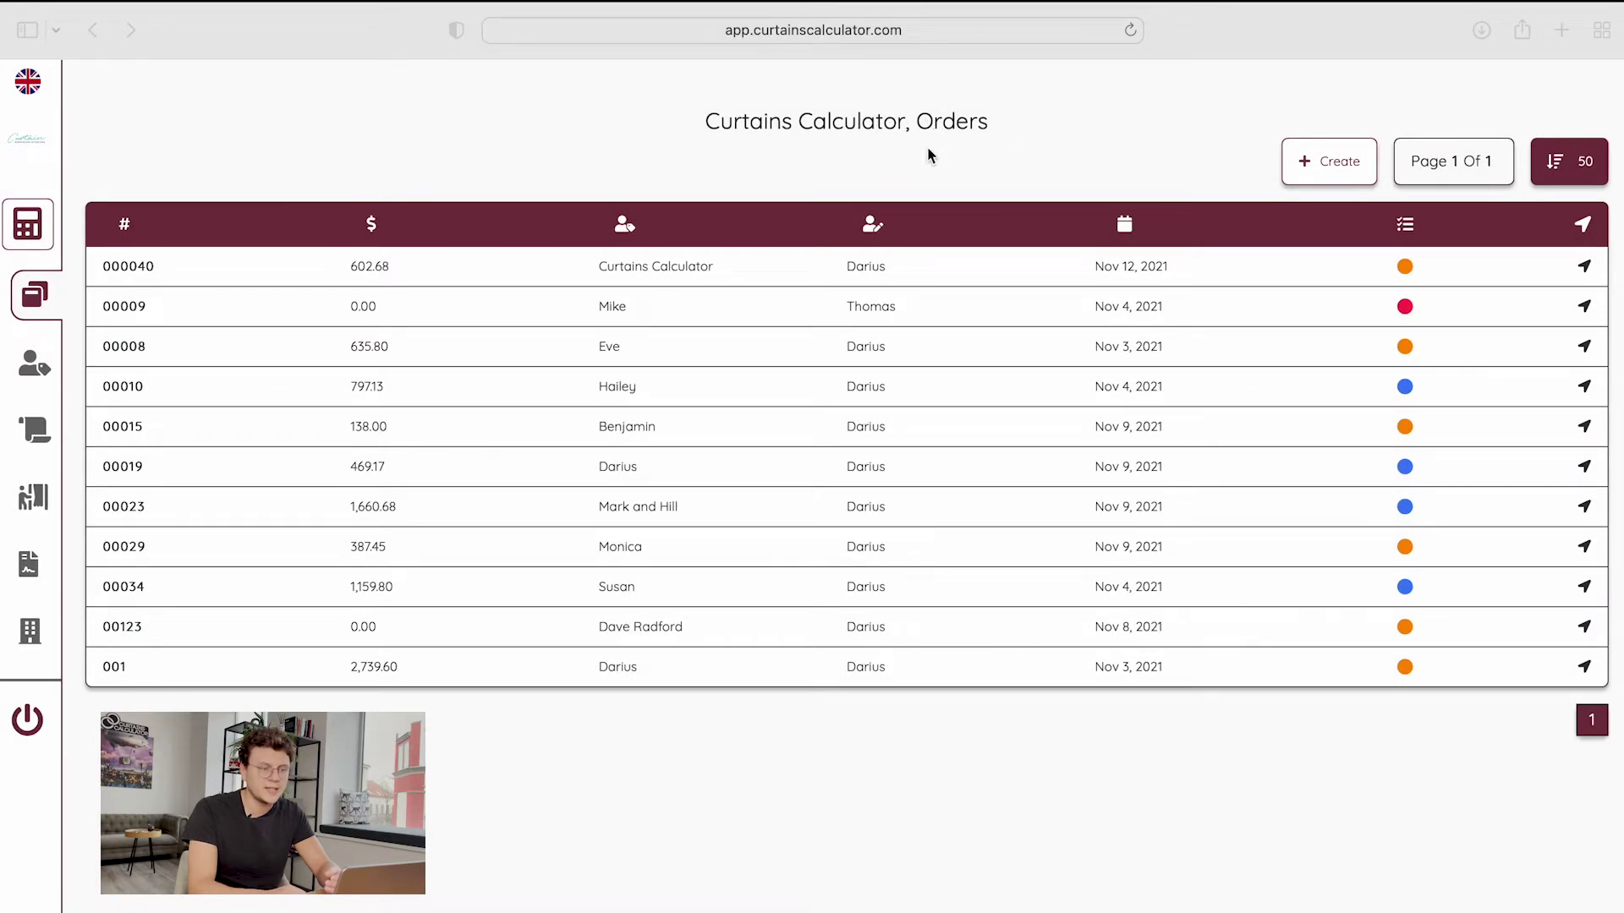
Review the make-up costs and treatment services price settings for the branch
{"action": "left_click", "coordinate": [38, 302]}
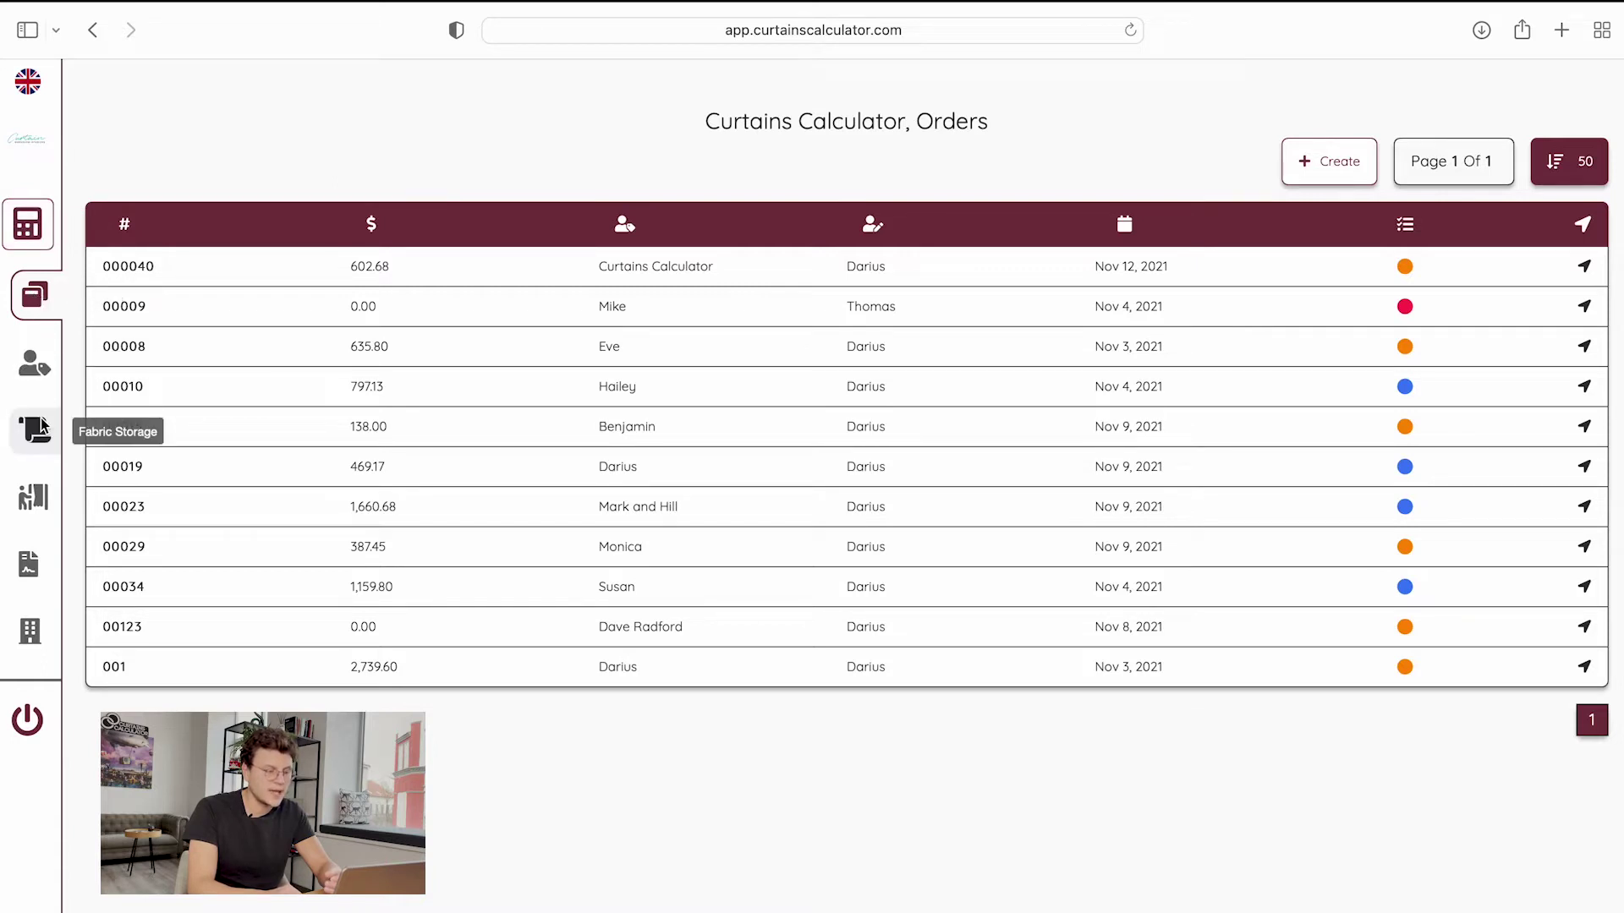
{"action": "left_click", "coordinate": [35, 499]}
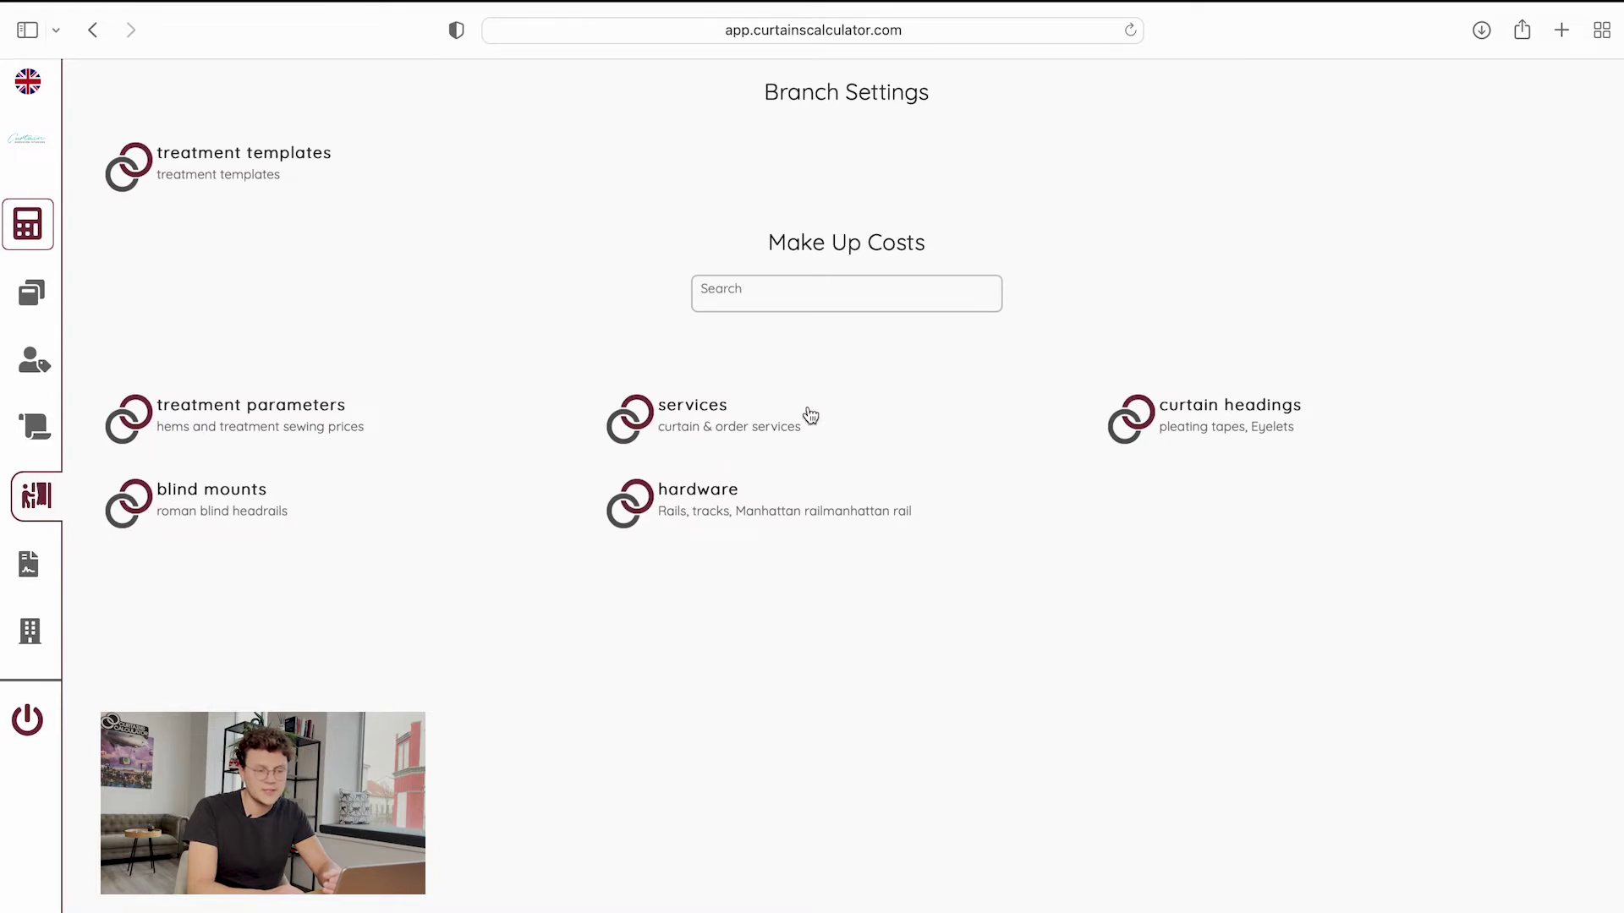
{"action": "left_click", "coordinate": [715, 411]}
{"action": "left_click", "coordinate": [460, 286]}
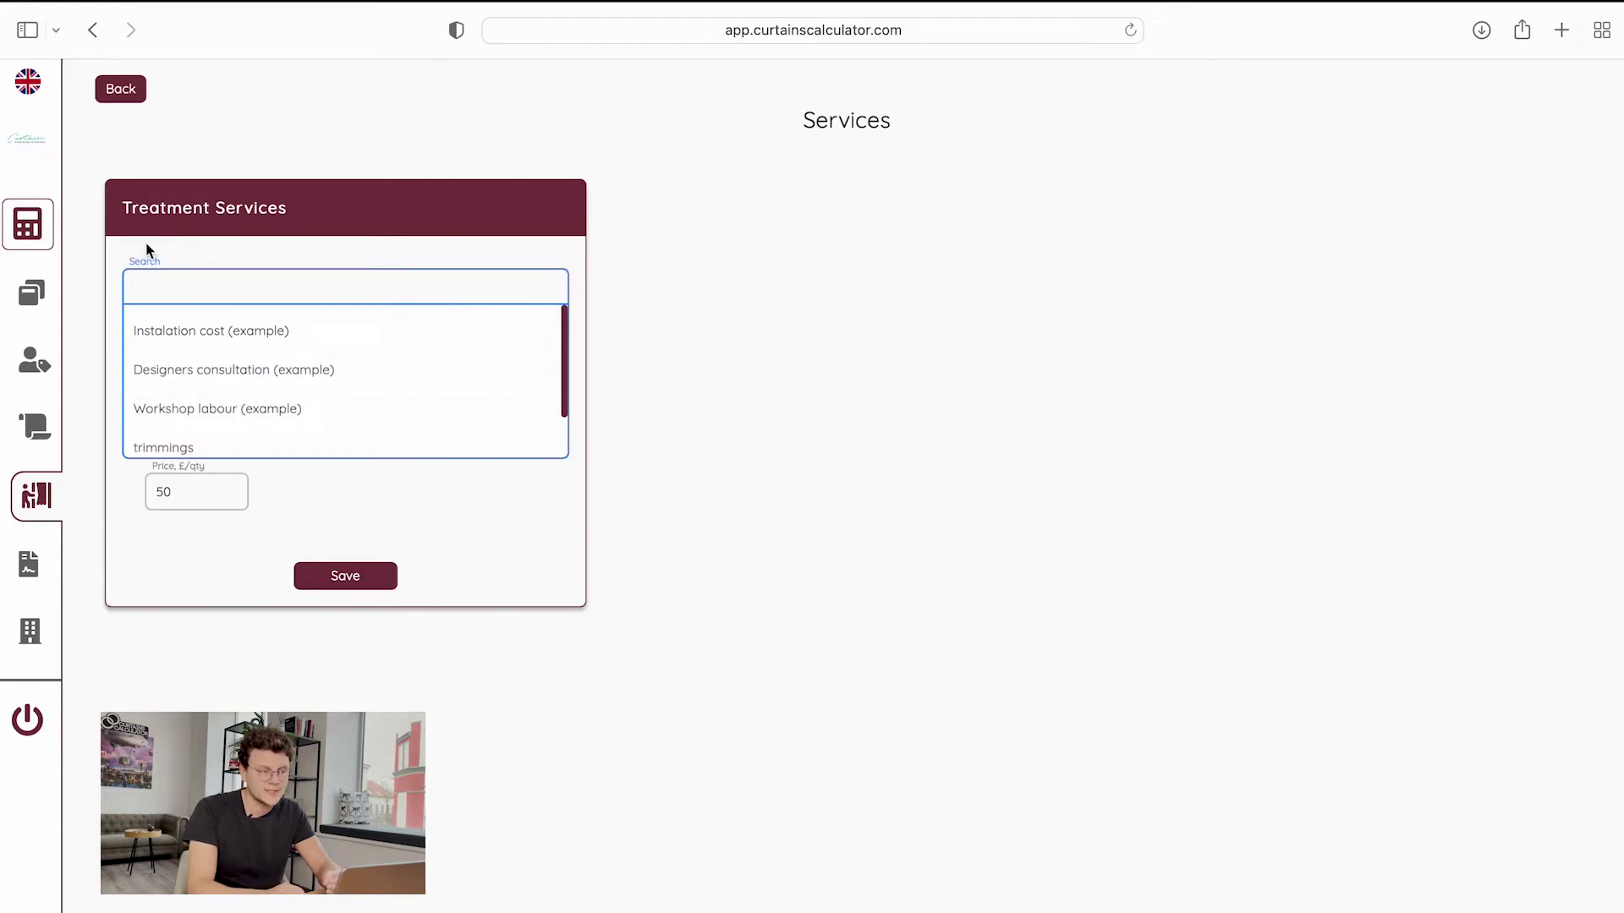
{"action": "left_click", "coordinate": [122, 94]}
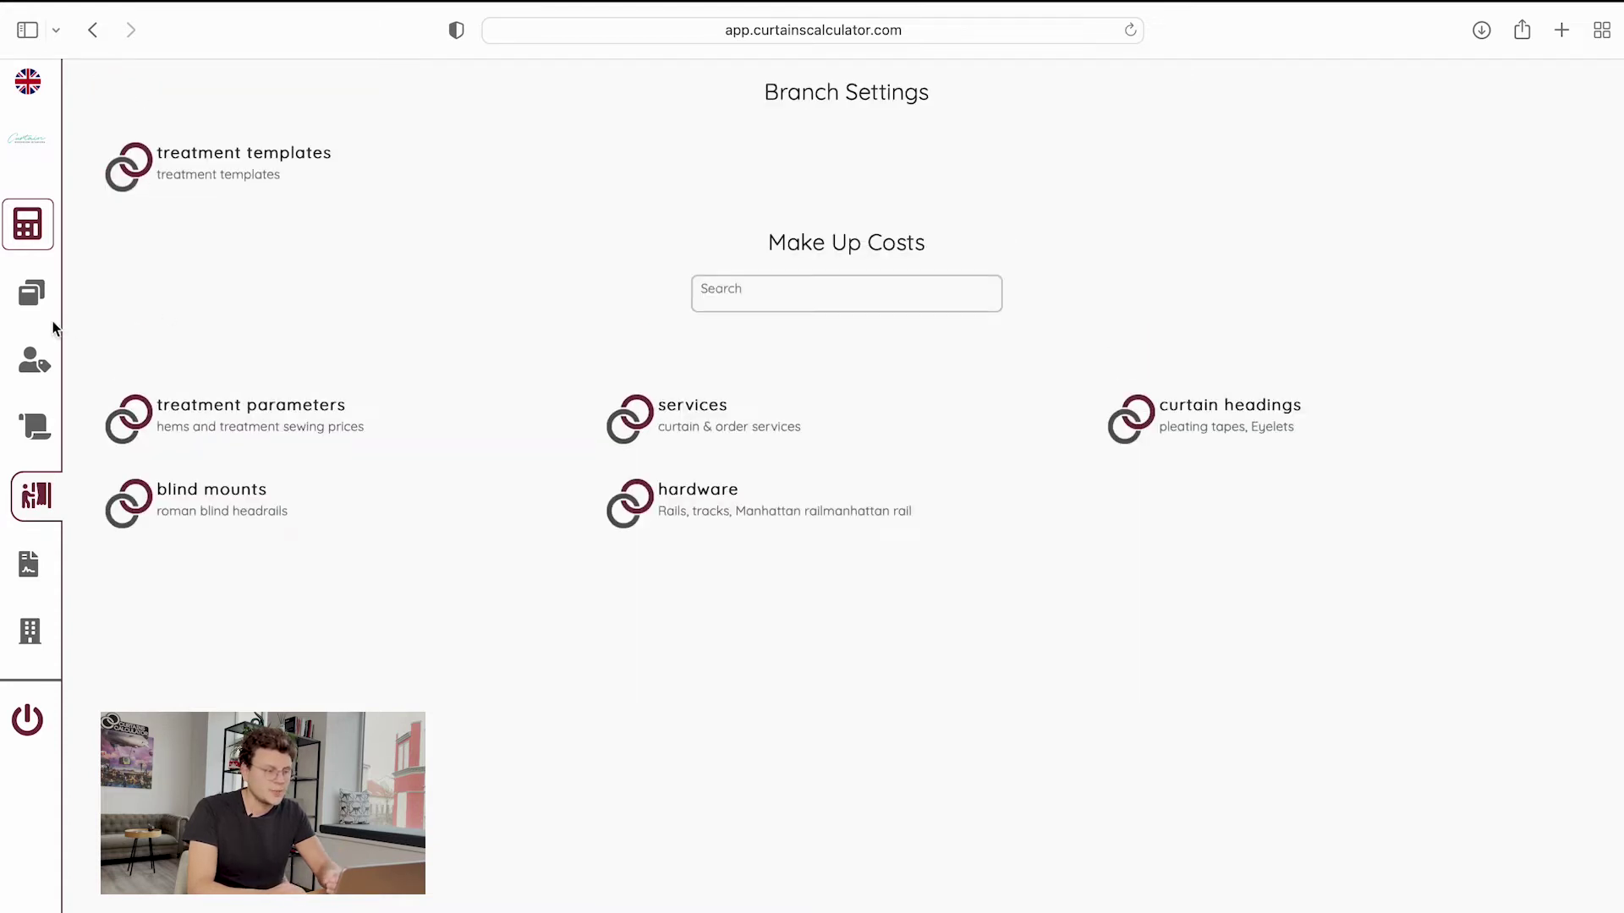
Back in the orders list, check the first order's status choices and available actions
{"action": "left_click", "coordinate": [40, 296]}
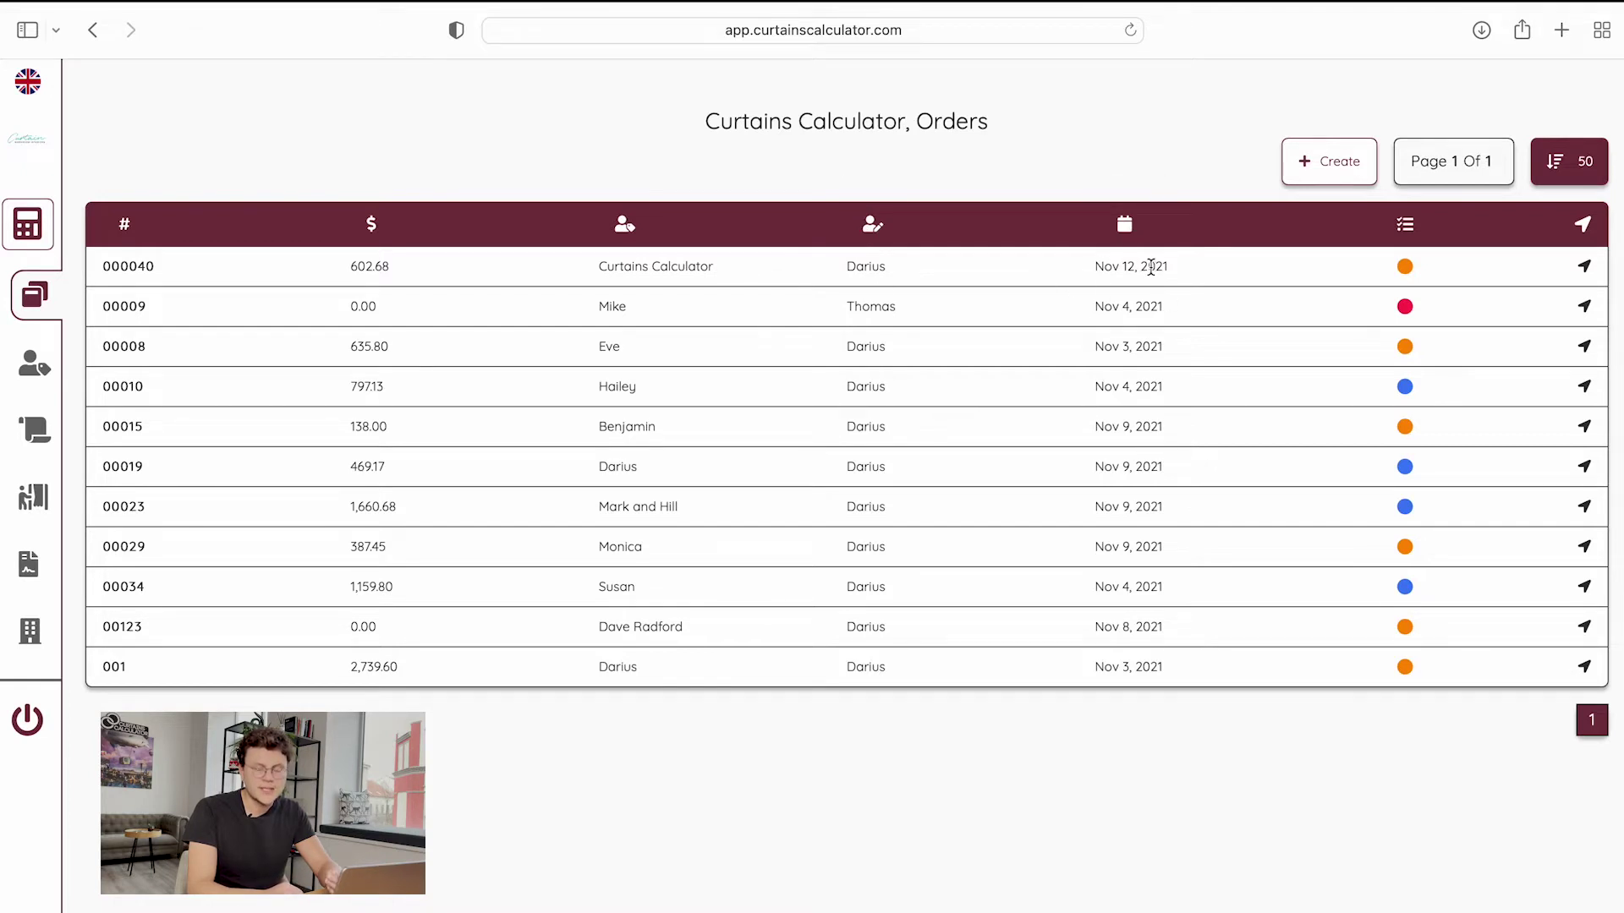
{"action": "left_click", "coordinate": [1405, 266]}
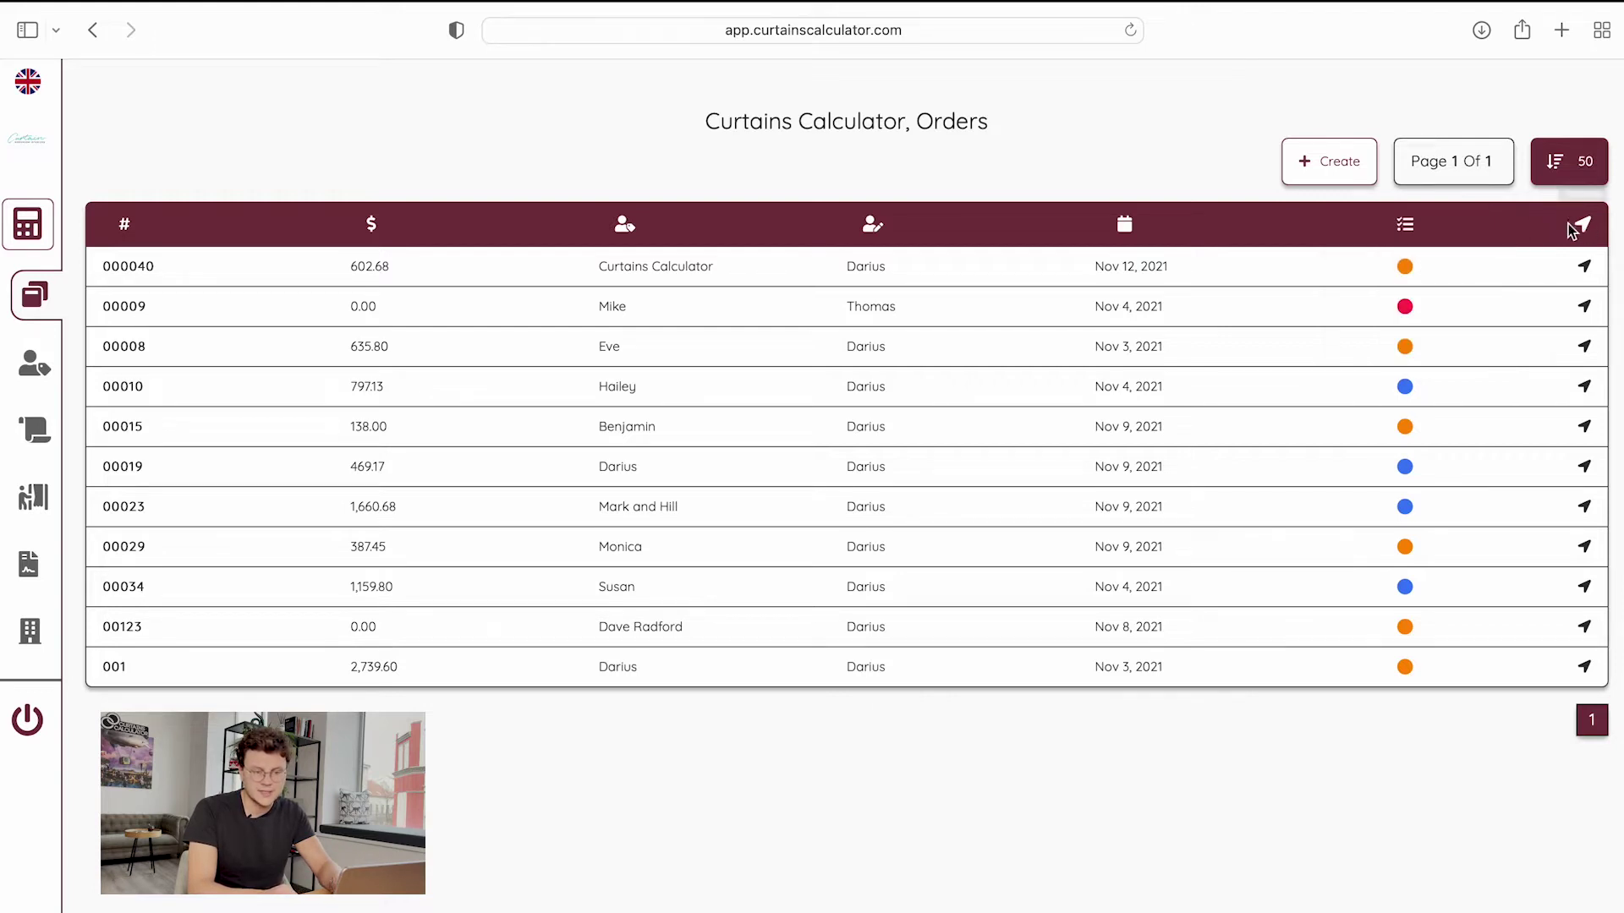
{"action": "left_click", "coordinate": [1583, 266]}
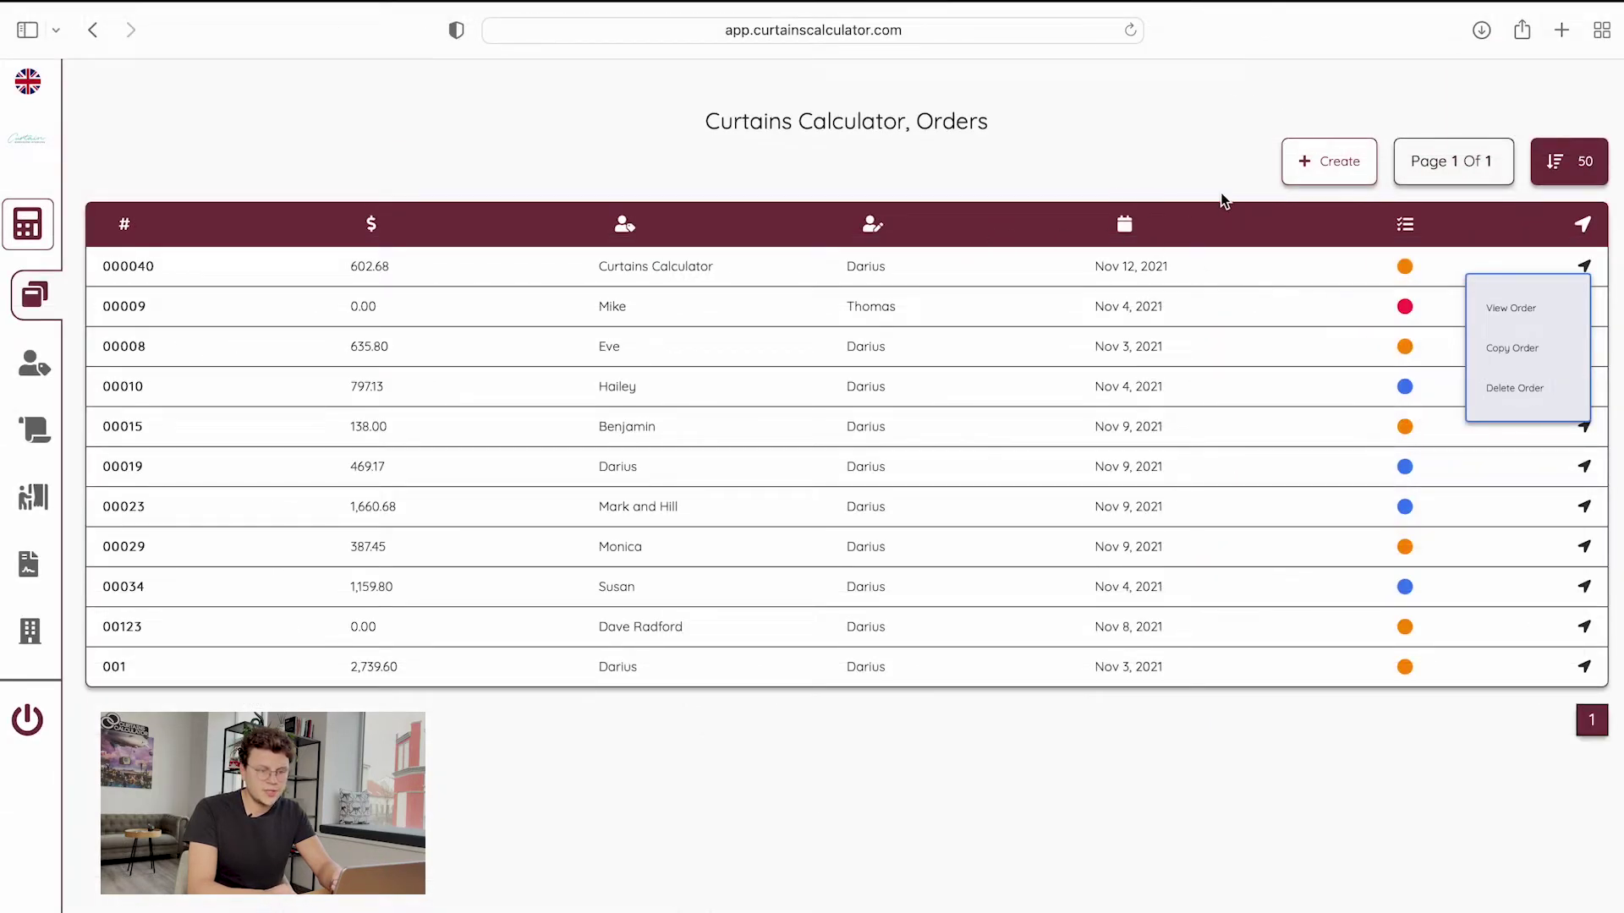
{"action": "left_click", "coordinate": [1245, 175]}
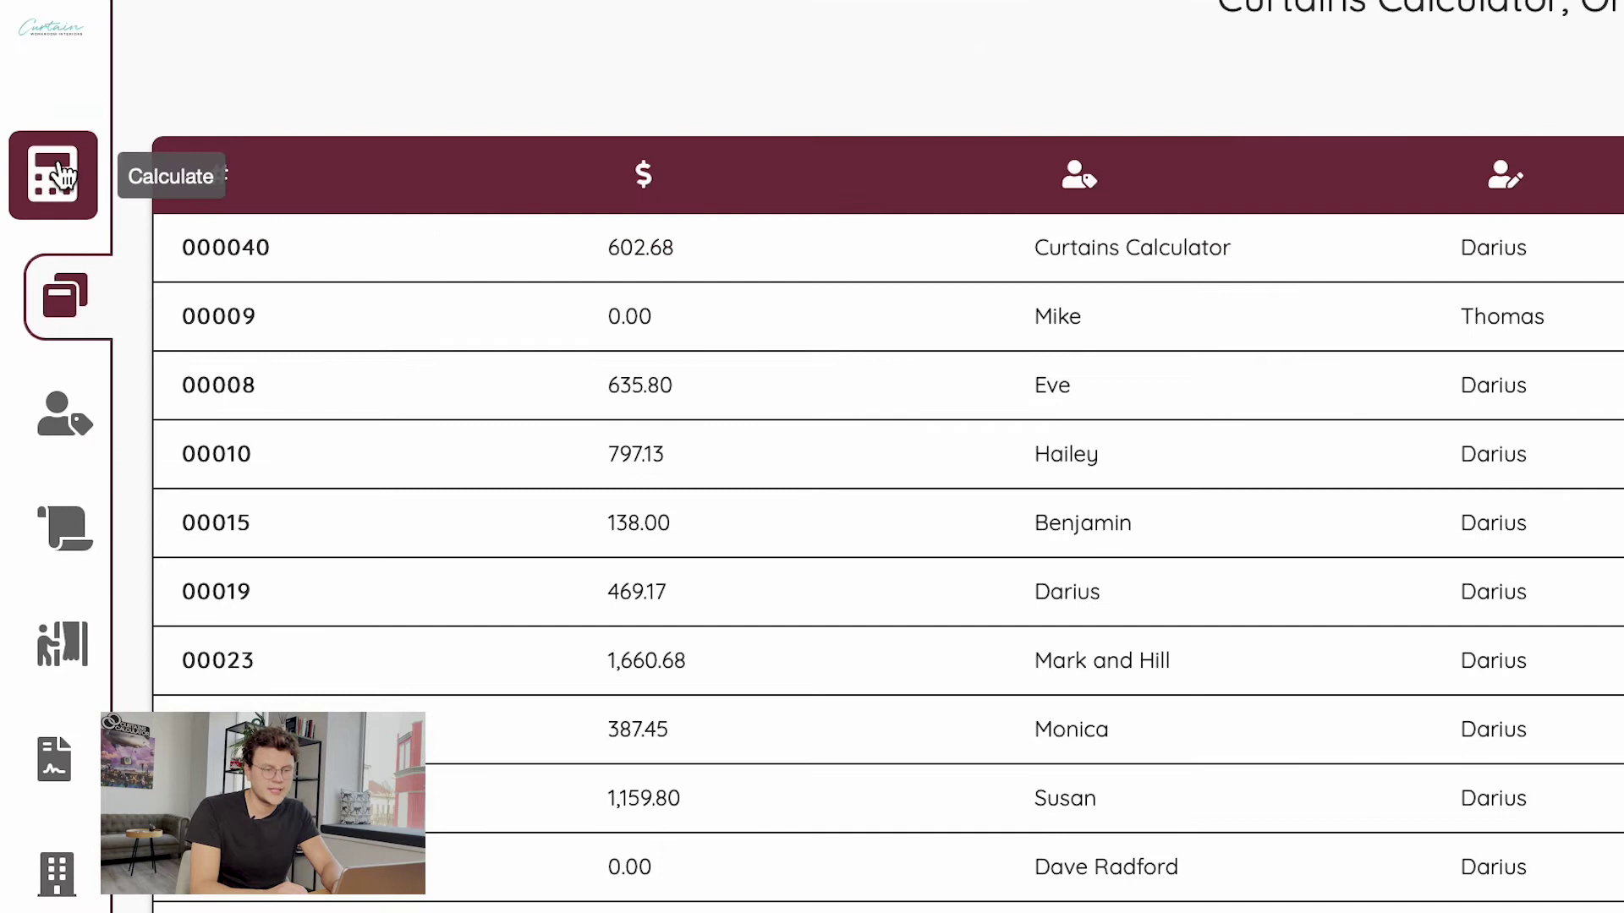
Start a new order and create a new person client named Darius for it
{"action": "left_click", "coordinate": [61, 173]}
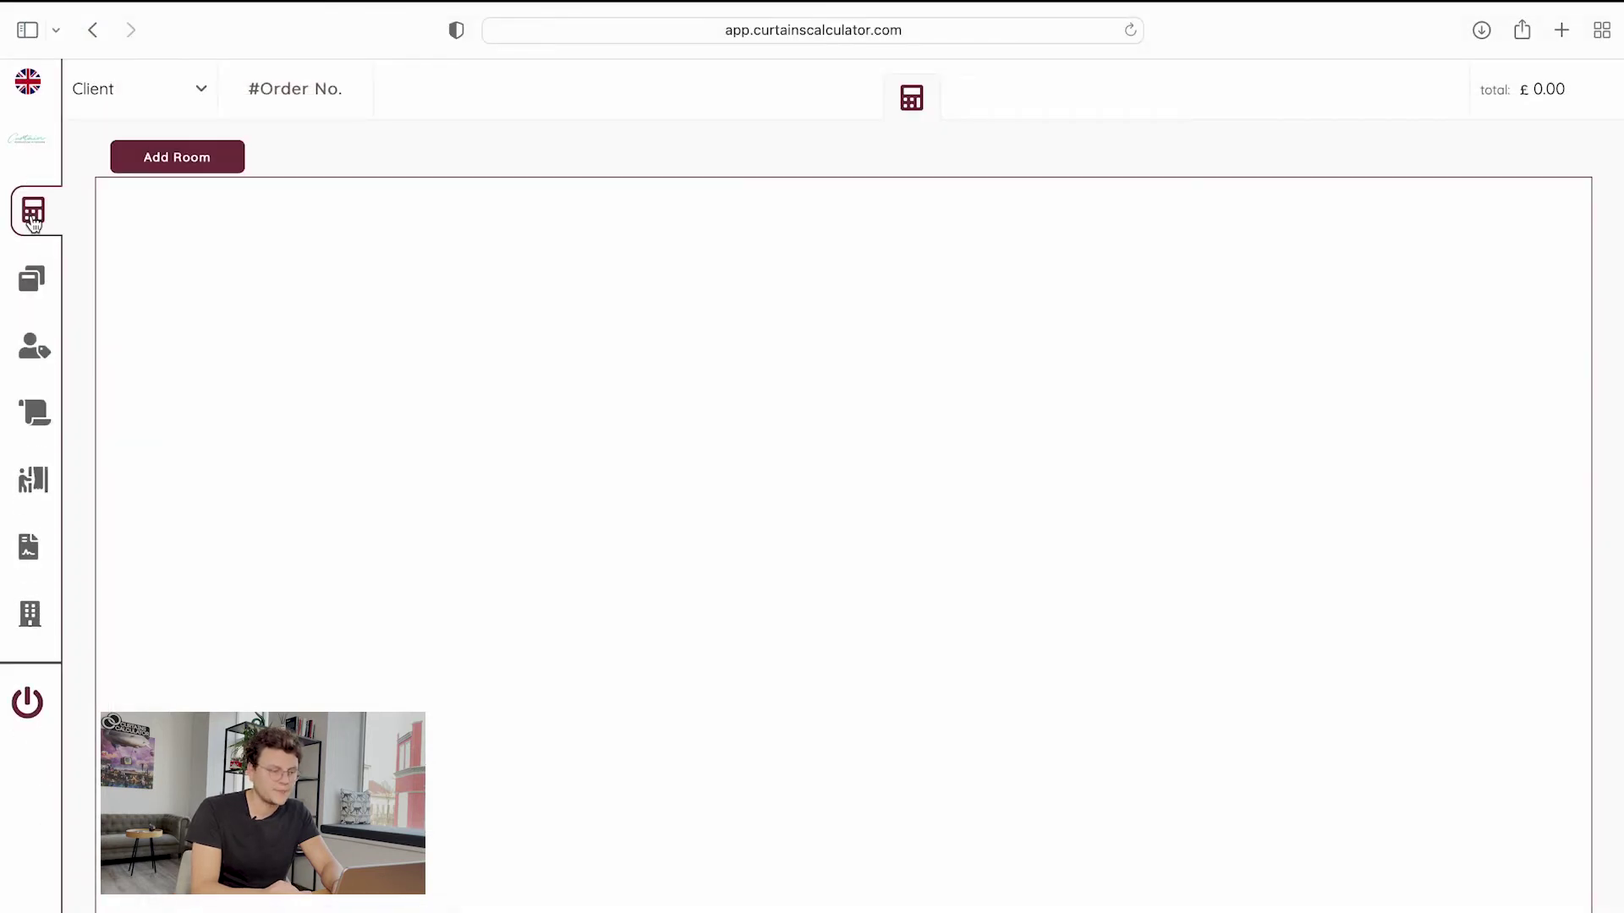
{"action": "left_click", "coordinate": [202, 92]}
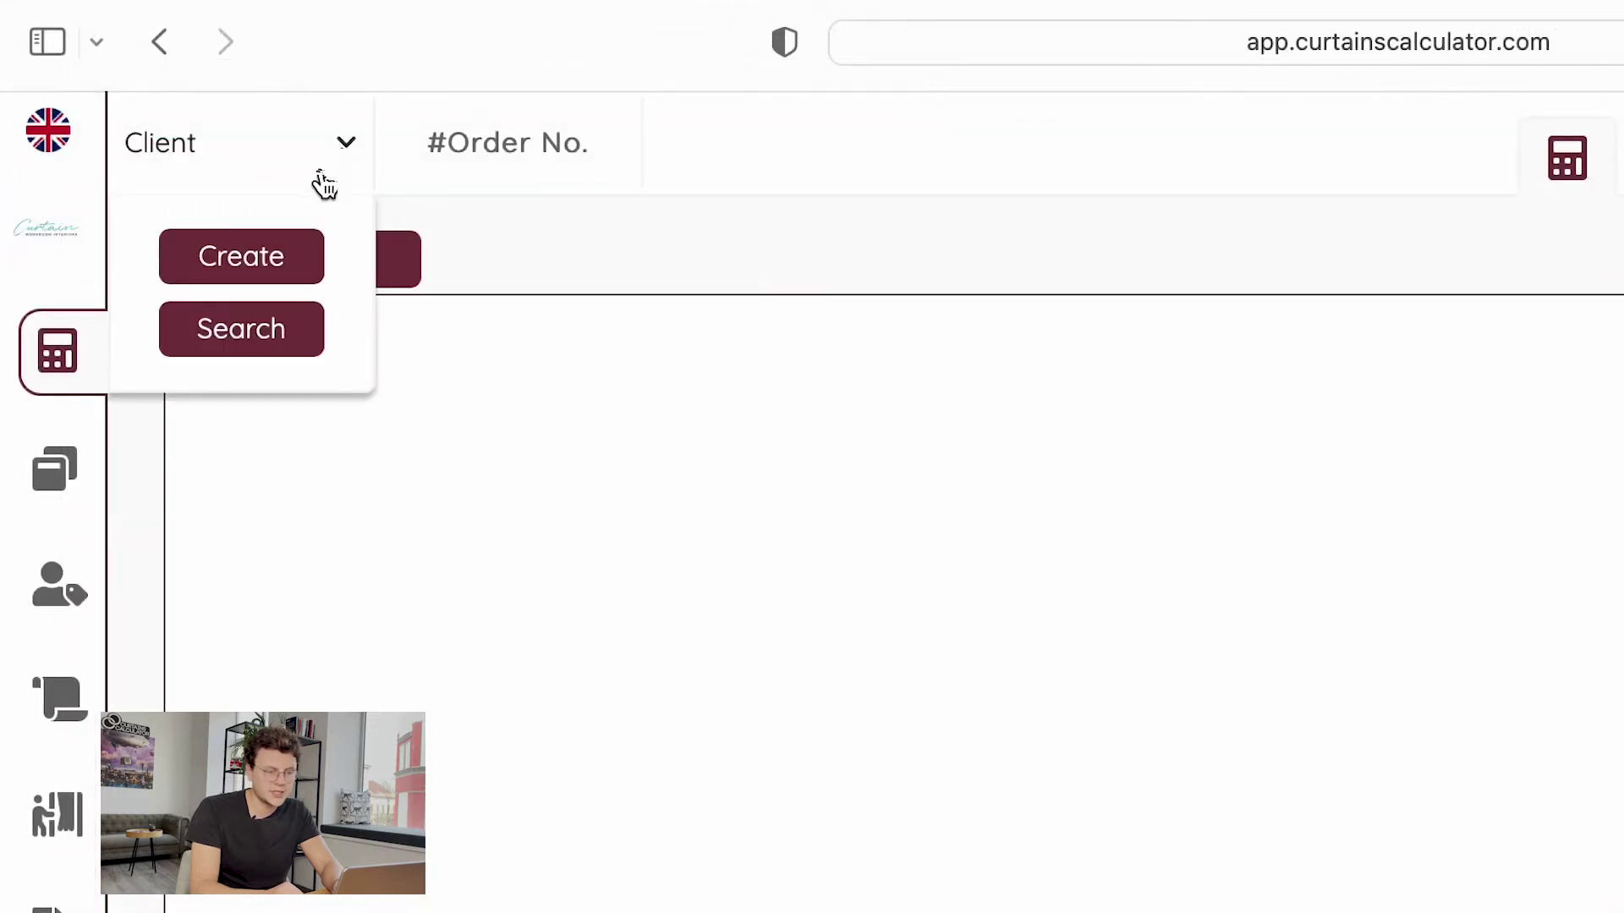
{"action": "left_click", "coordinate": [284, 288]}
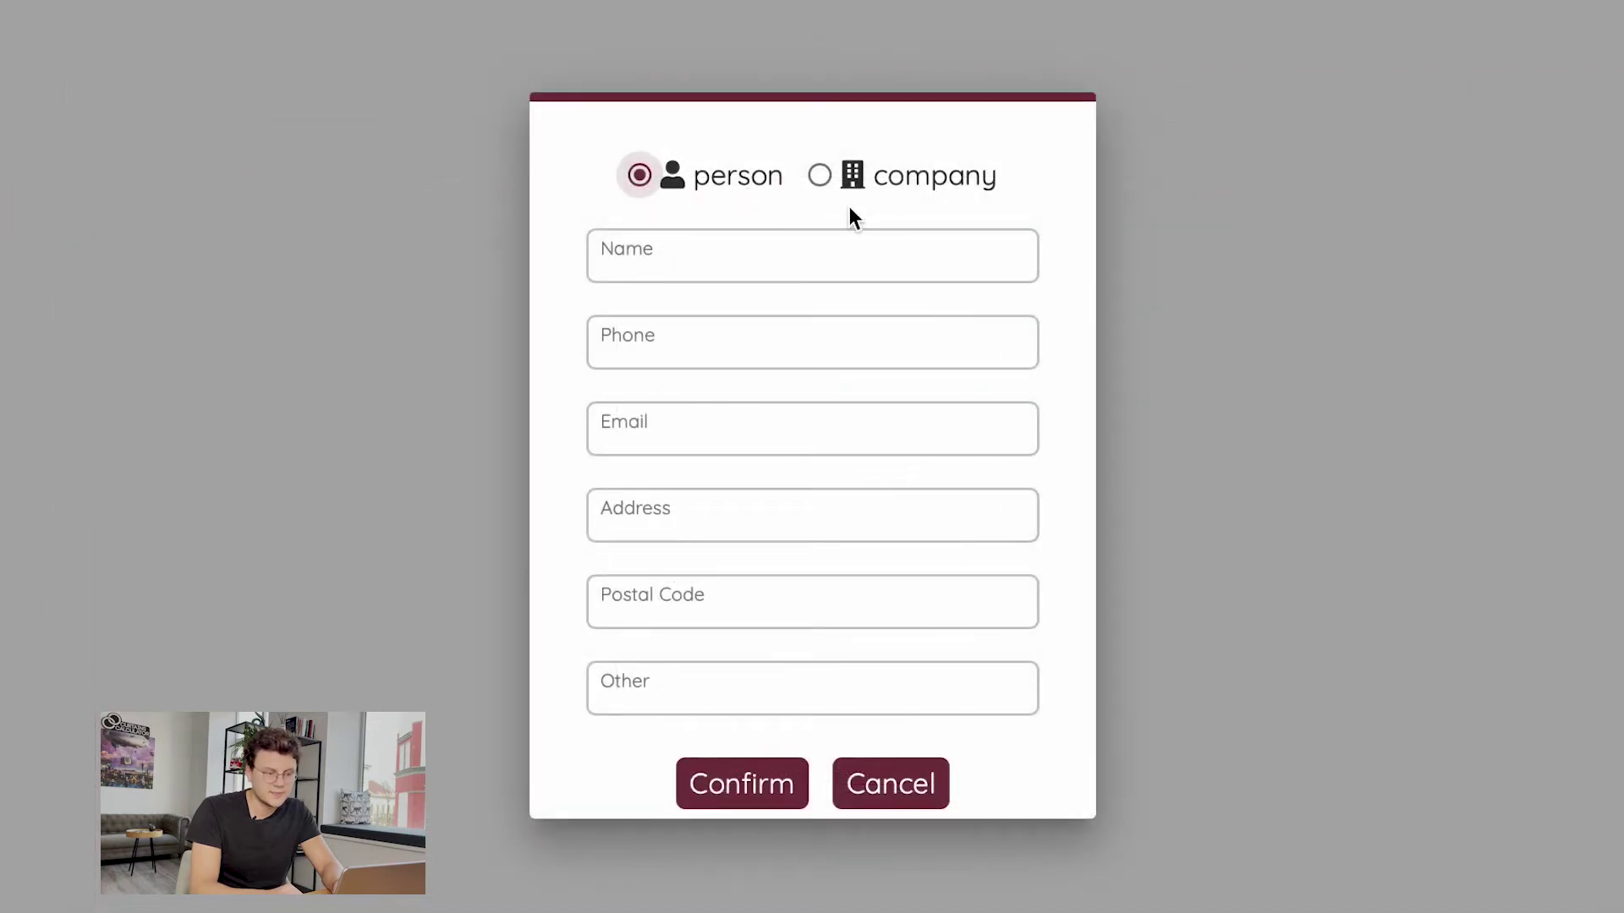
{"action": "left_click", "coordinate": [825, 191]}
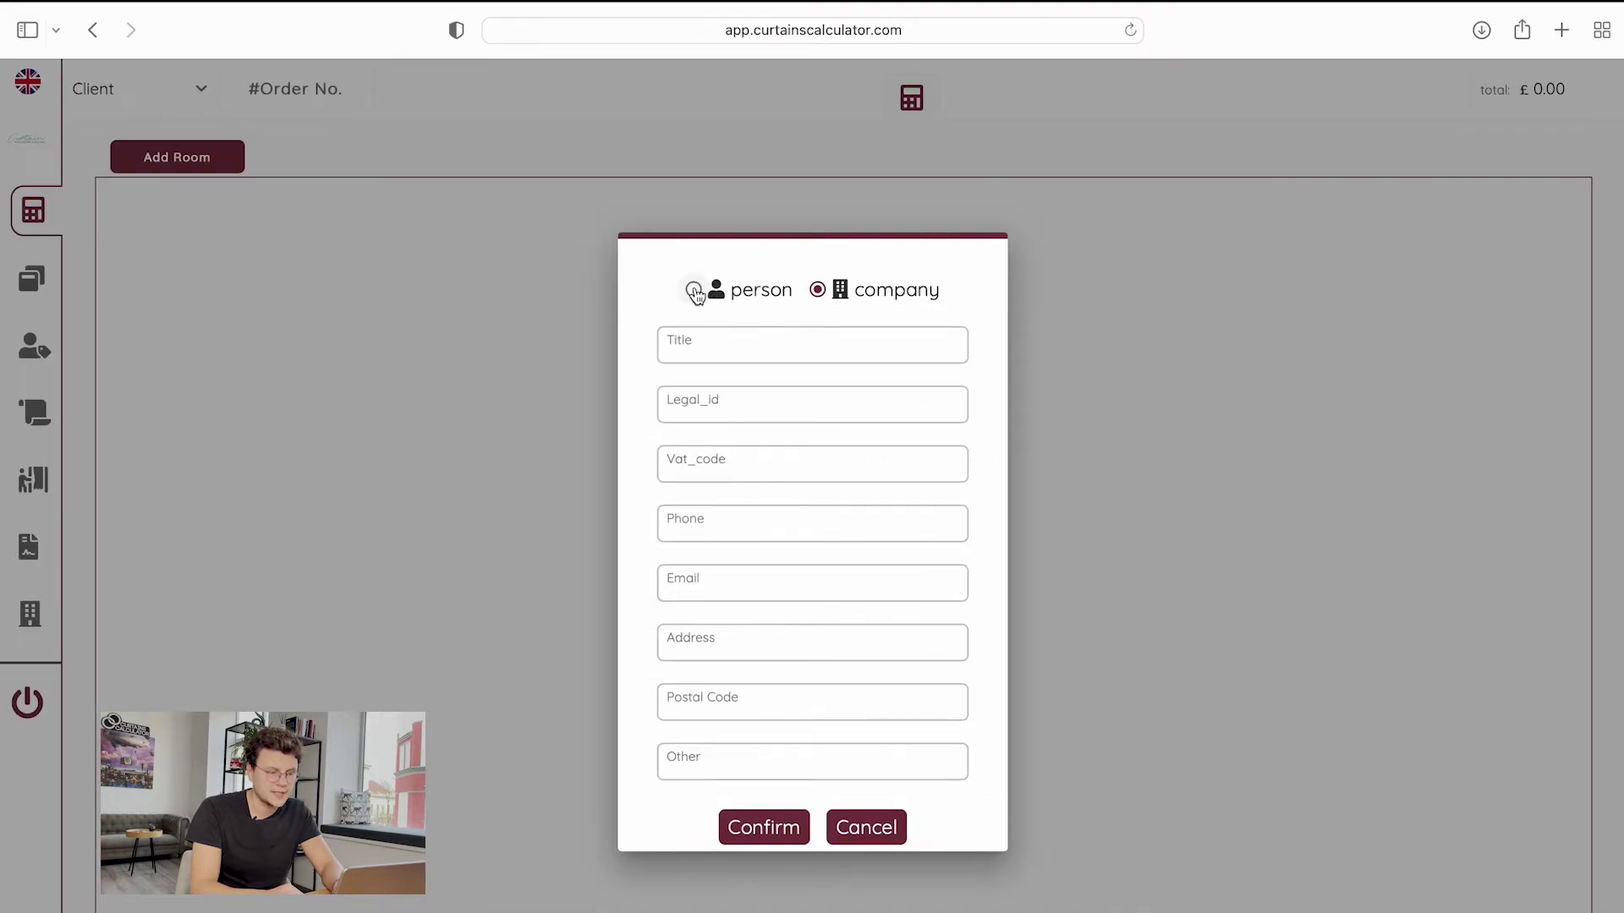
{"action": "left_click", "coordinate": [694, 291]}
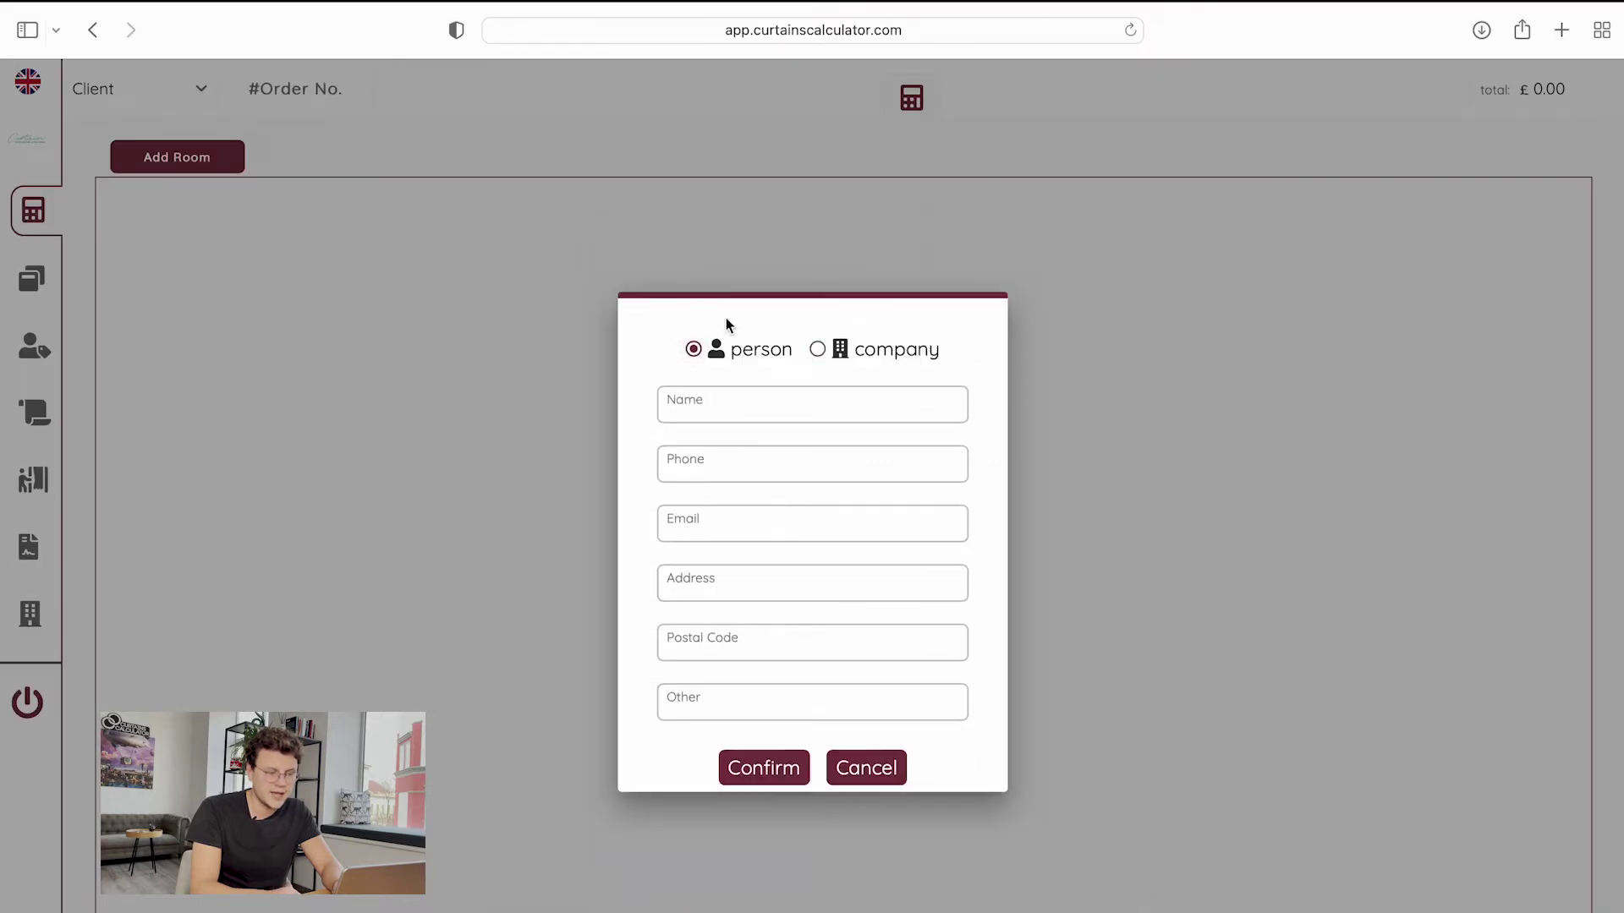
{"action": "left_click", "coordinate": [736, 390]}
{"action": "type", "text": "Darius"}
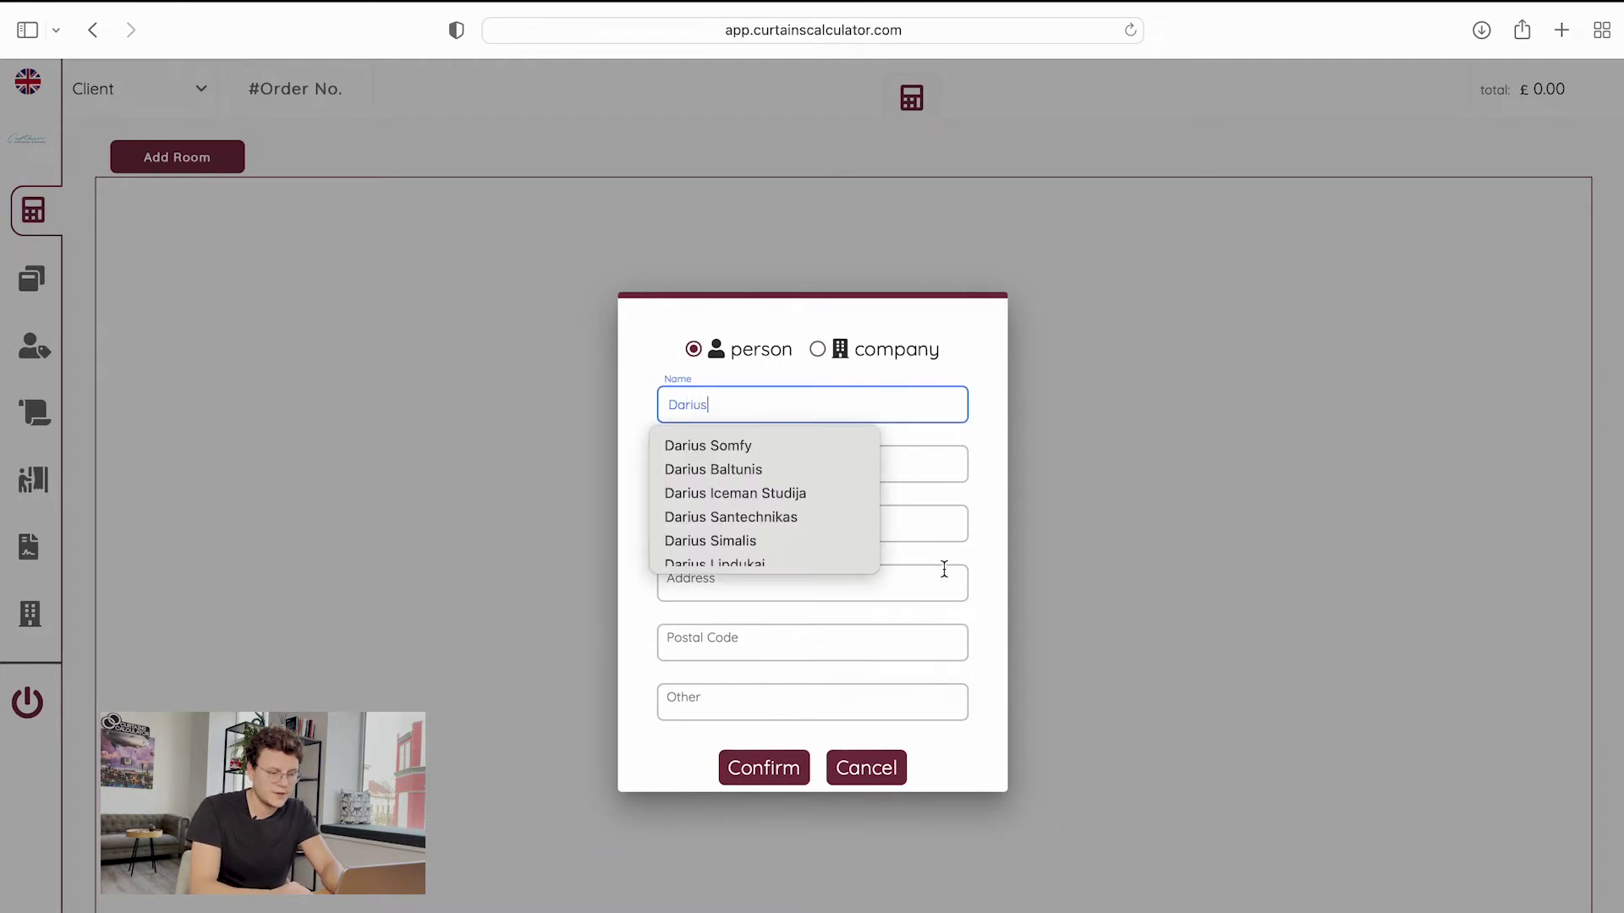
{"action": "left_click", "coordinate": [972, 560]}
{"action": "left_click", "coordinate": [779, 779]}
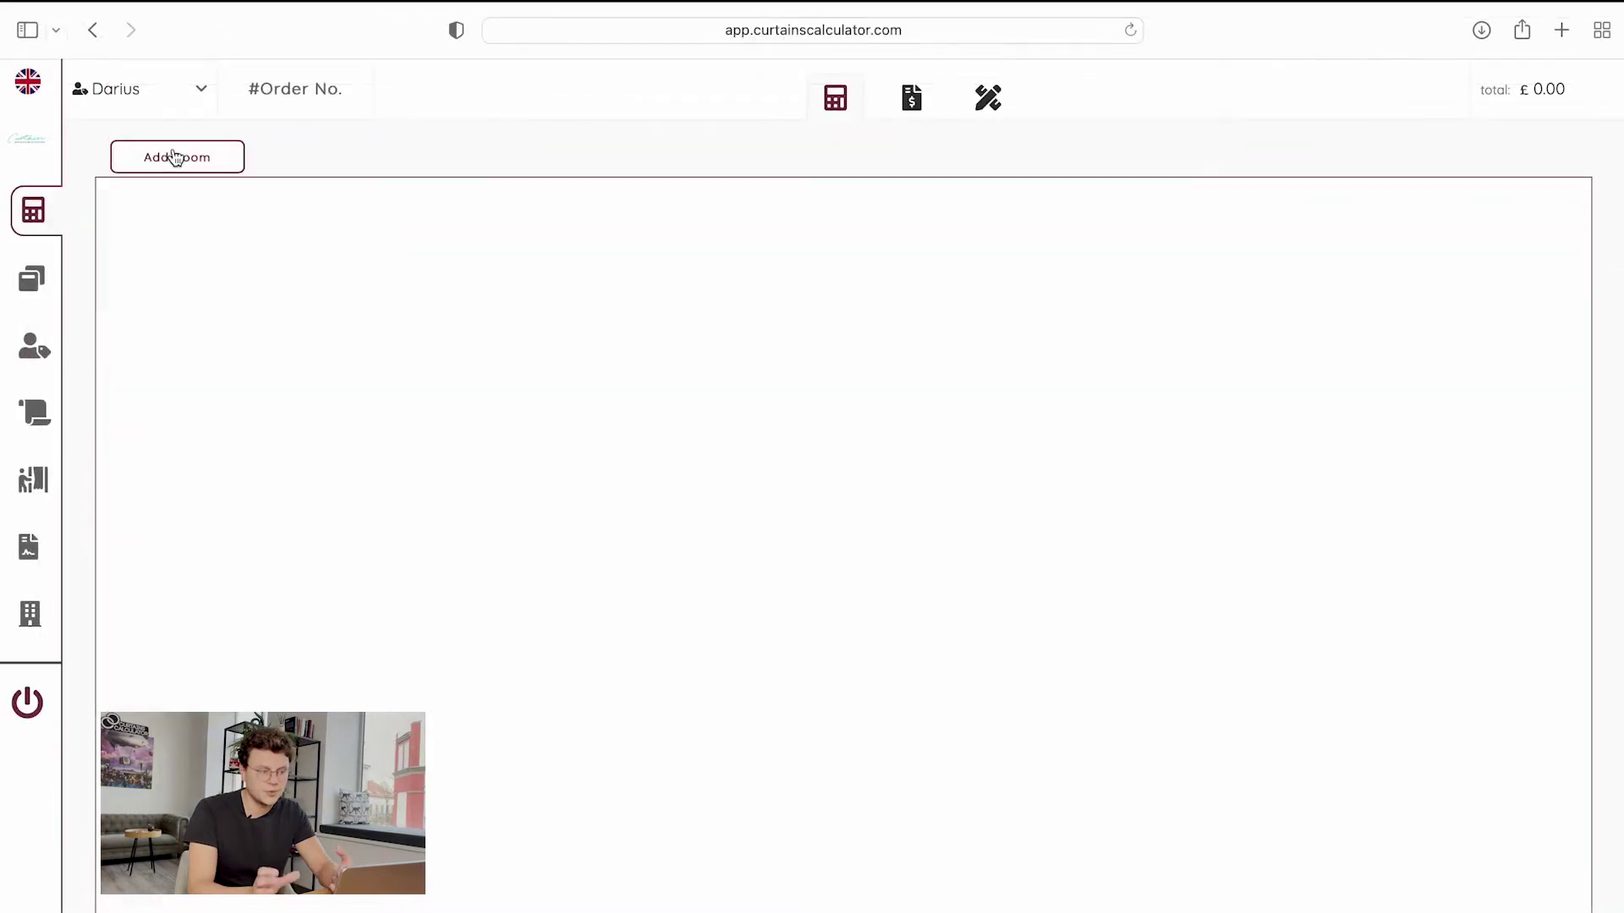
Add three rooms to the order and name the first one Kitchen
{"action": "left_click", "coordinate": [173, 158]}
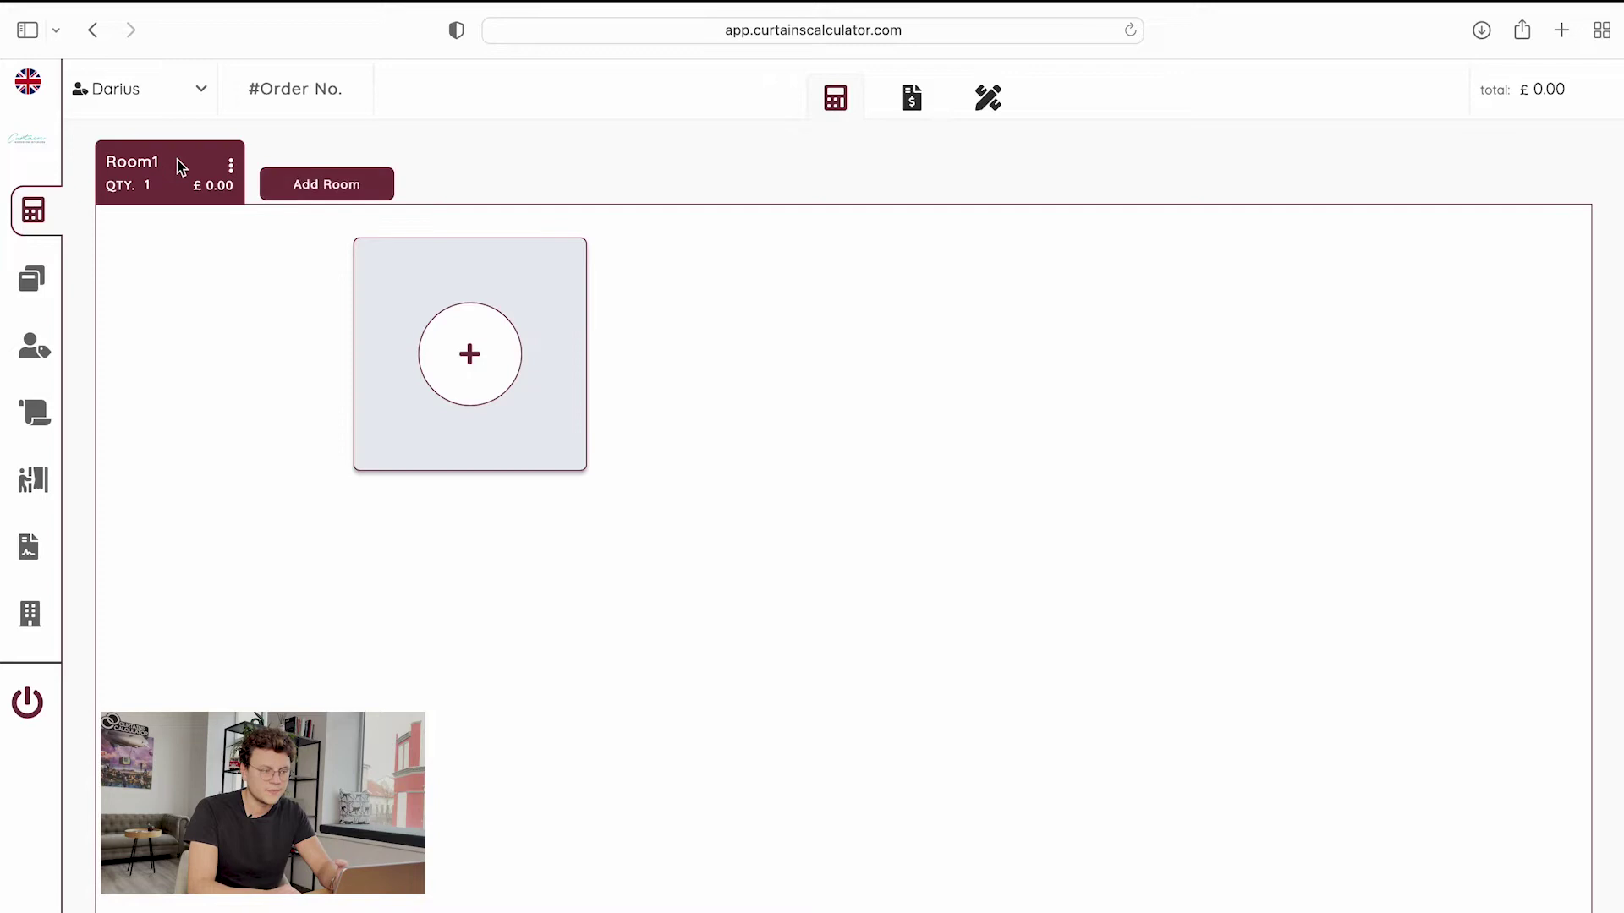
{"action": "left_click", "coordinate": [325, 186]}
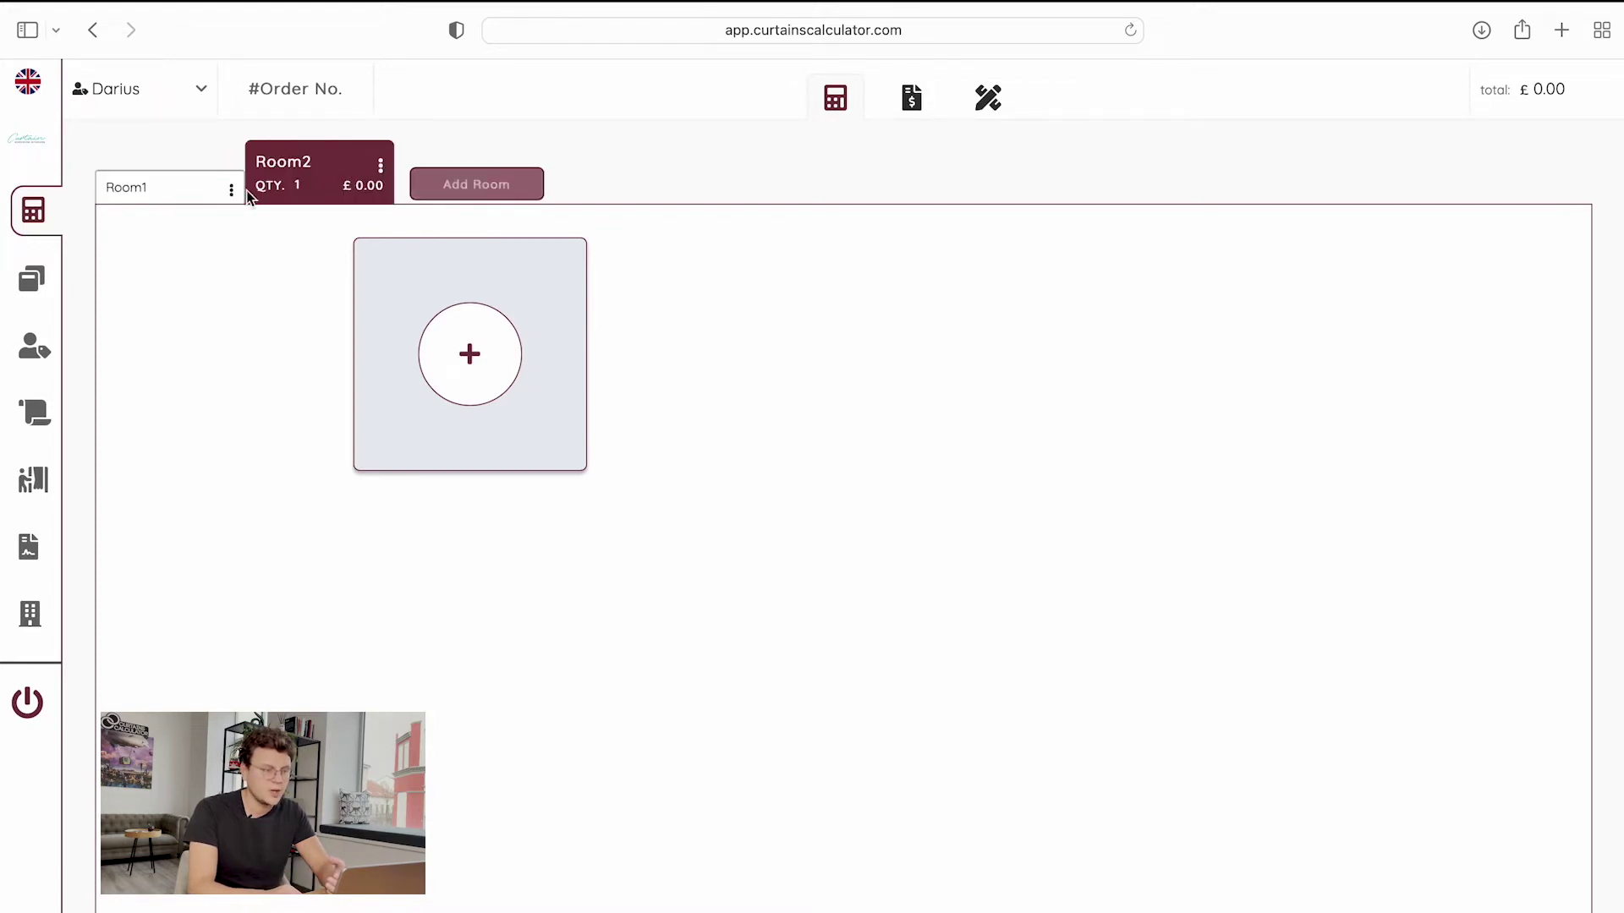
{"action": "left_click", "coordinate": [209, 198]}
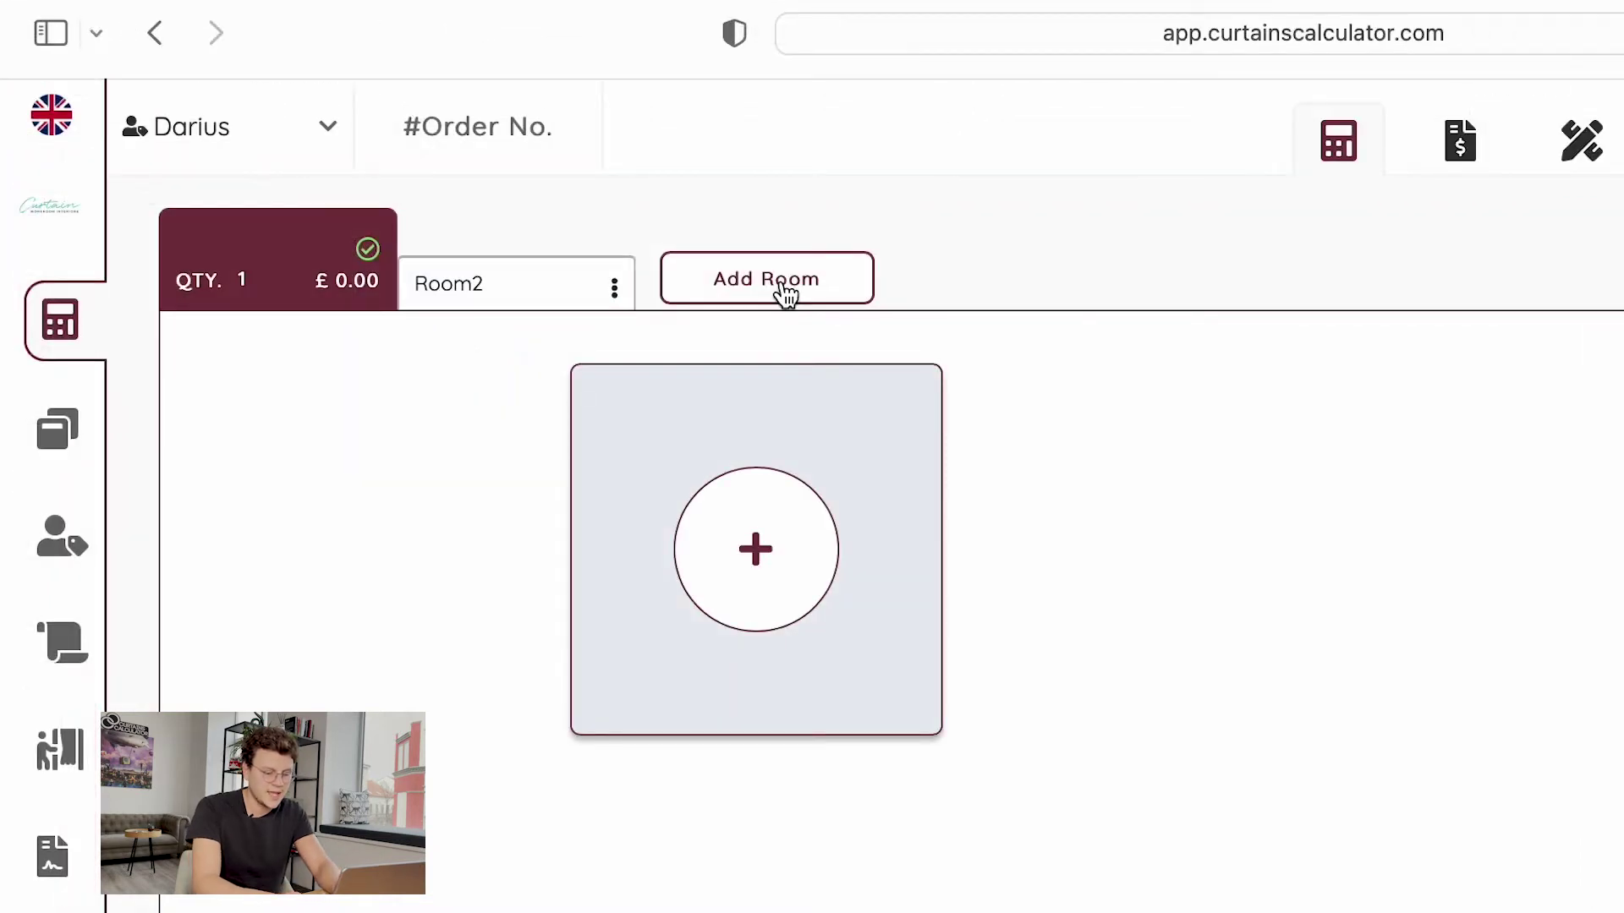
{"action": "left_click", "coordinate": [785, 291]}
{"action": "left_click", "coordinate": [533, 295]}
{"action": "left_click", "coordinate": [264, 287]}
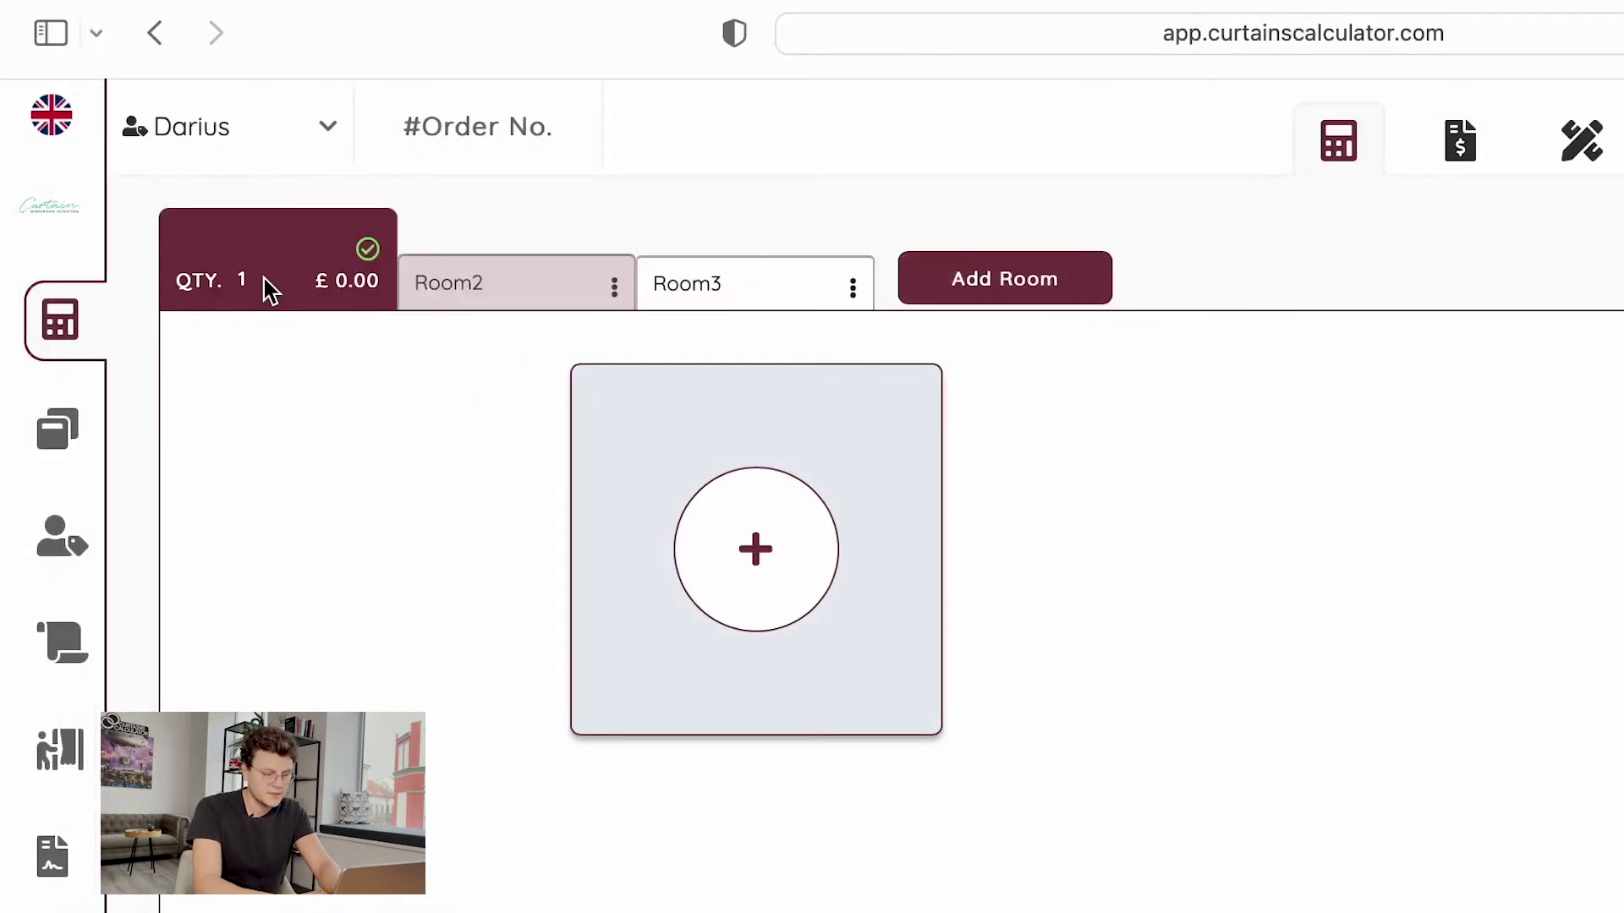
{"action": "type", "text": "Kitchen"}
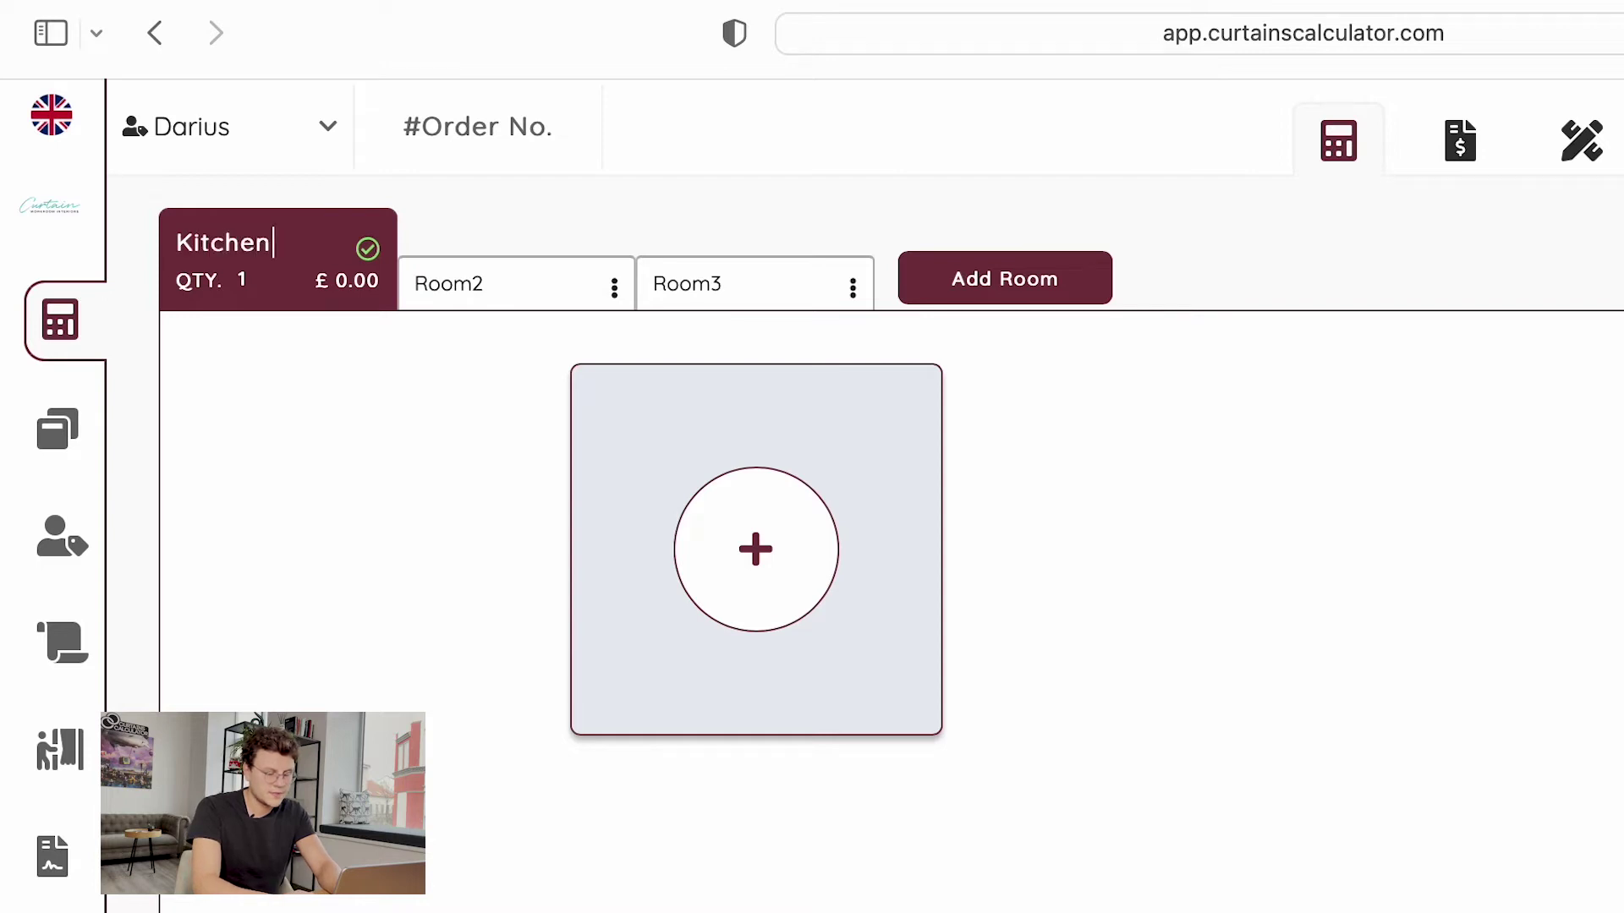
{"action": "left_click", "coordinate": [366, 254]}
Rename the second room 'kids room' and the third 'bedroom'
{"action": "left_click", "coordinate": [544, 279]}
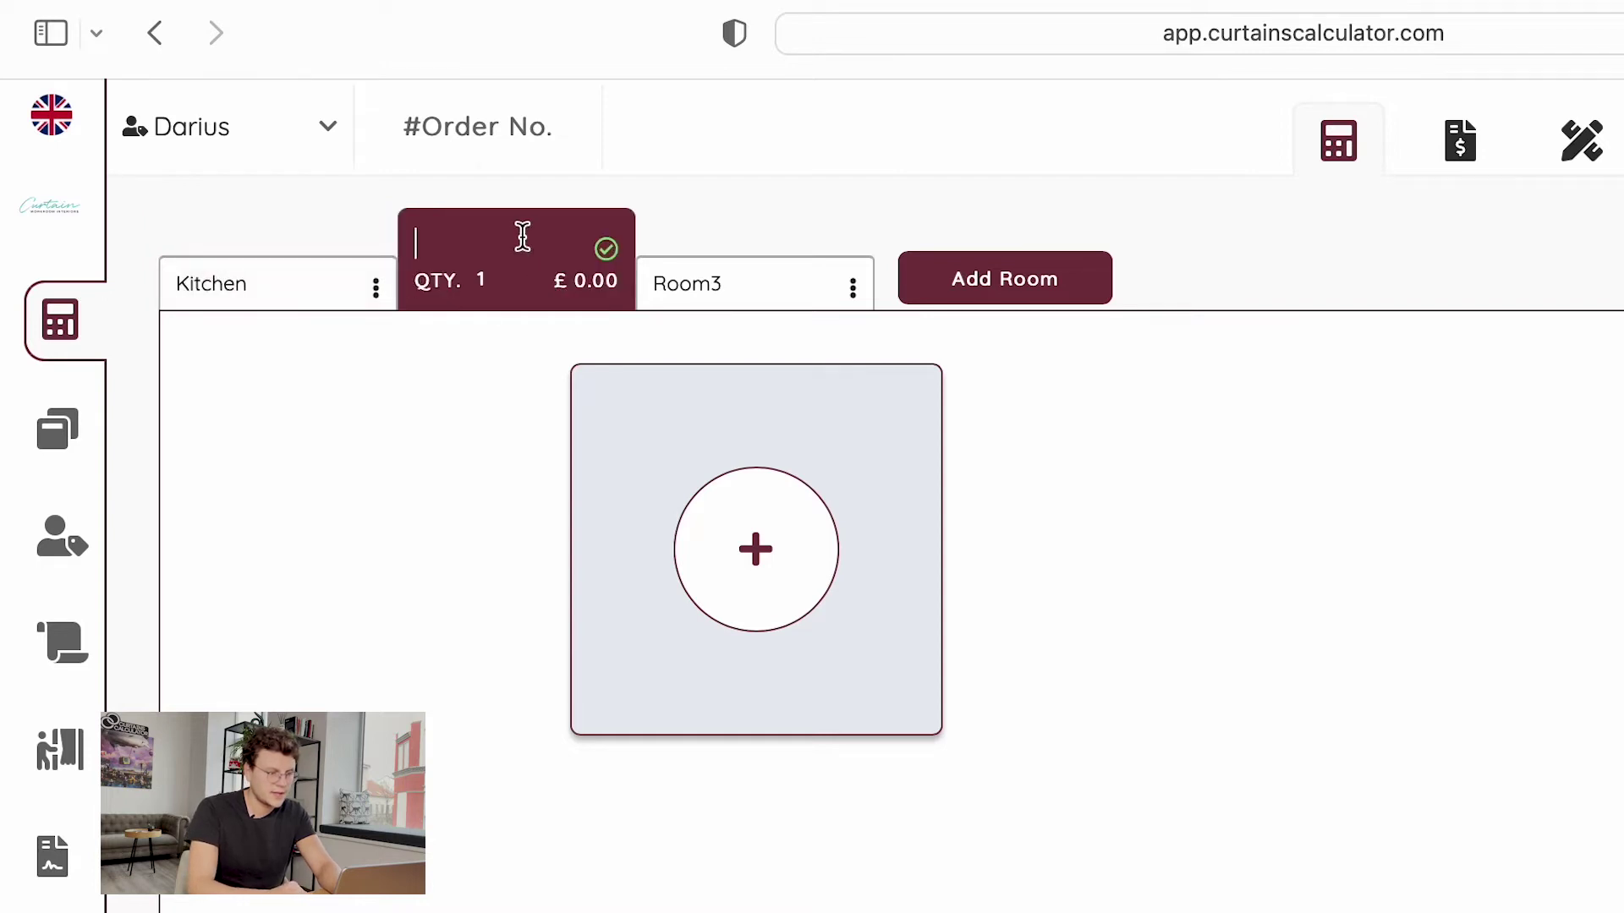
{"action": "type", "text": "kids room"}
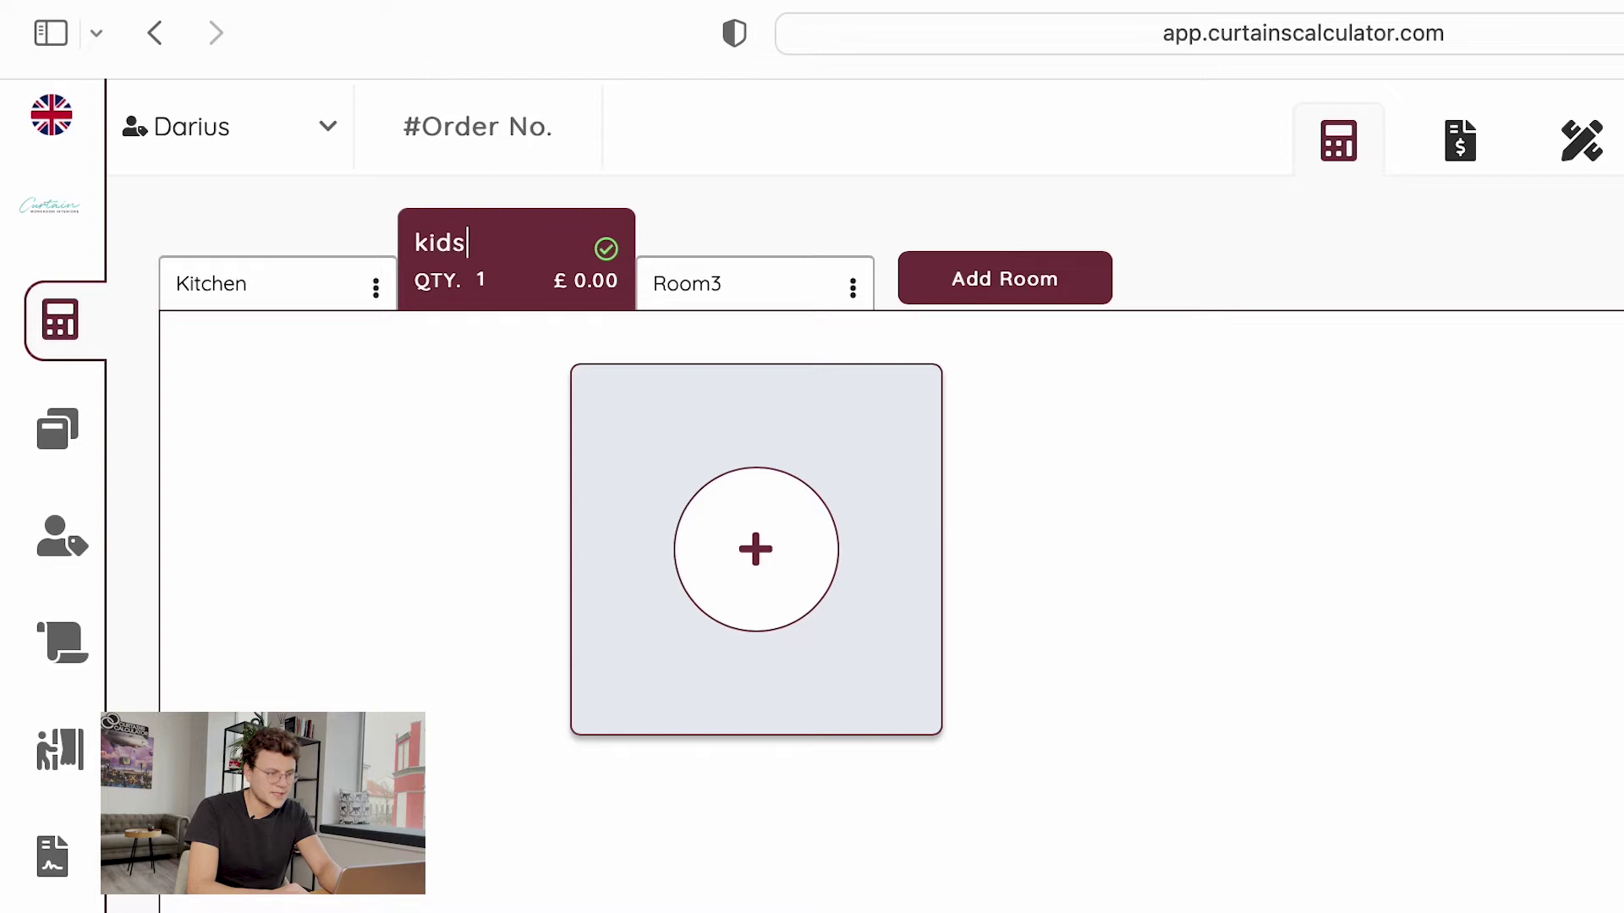
{"action": "left_click", "coordinate": [606, 249]}
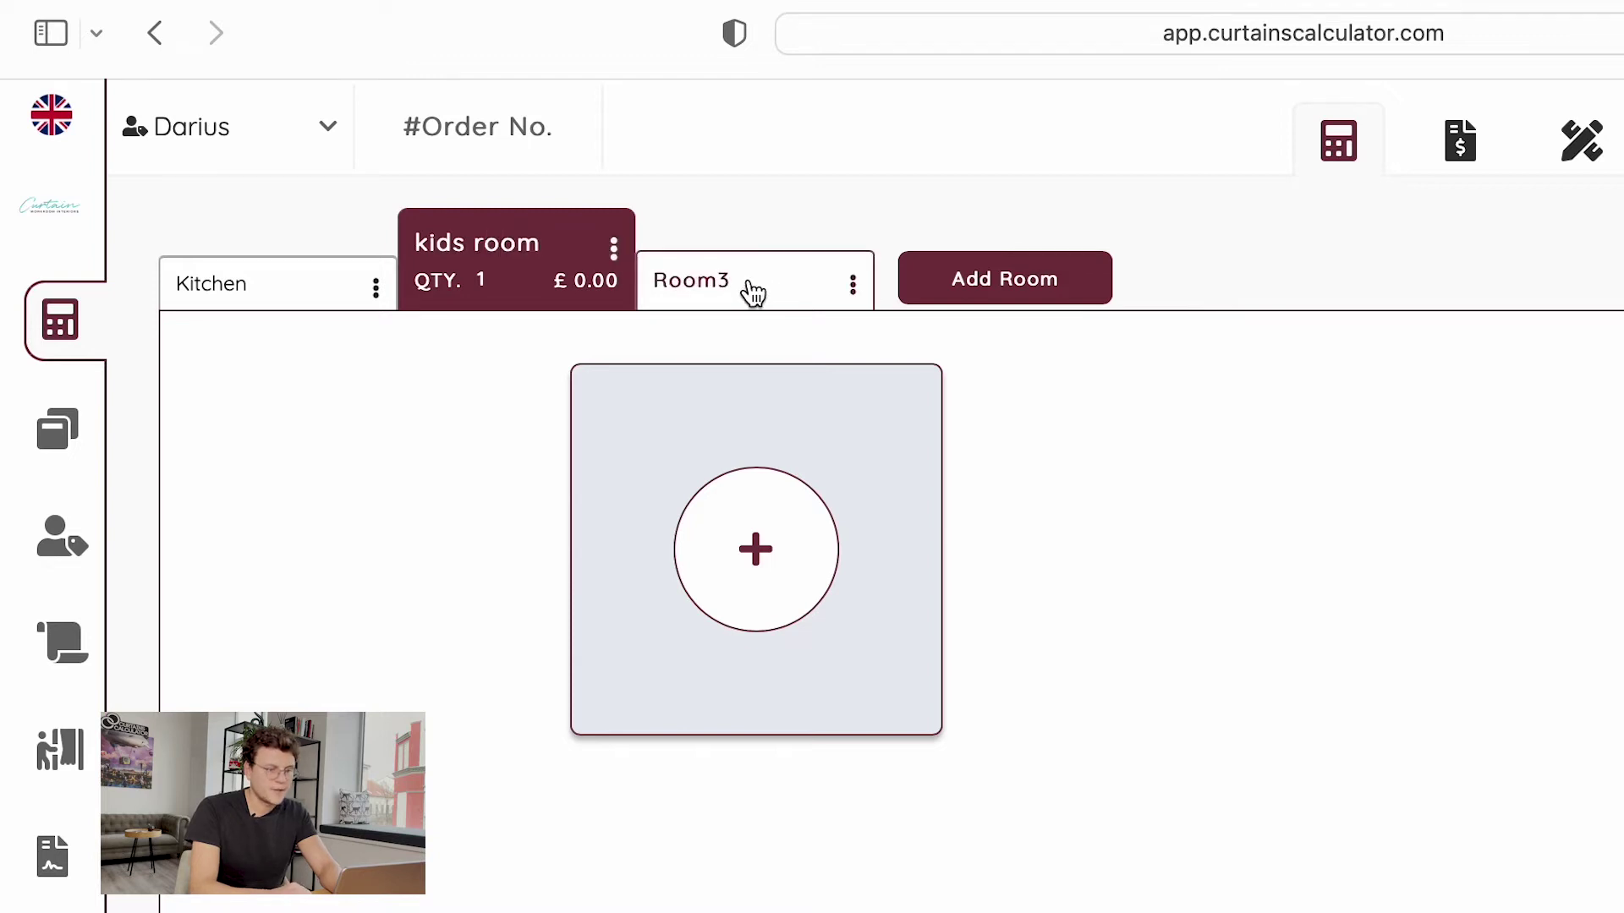
{"action": "left_click", "coordinate": [761, 290]}
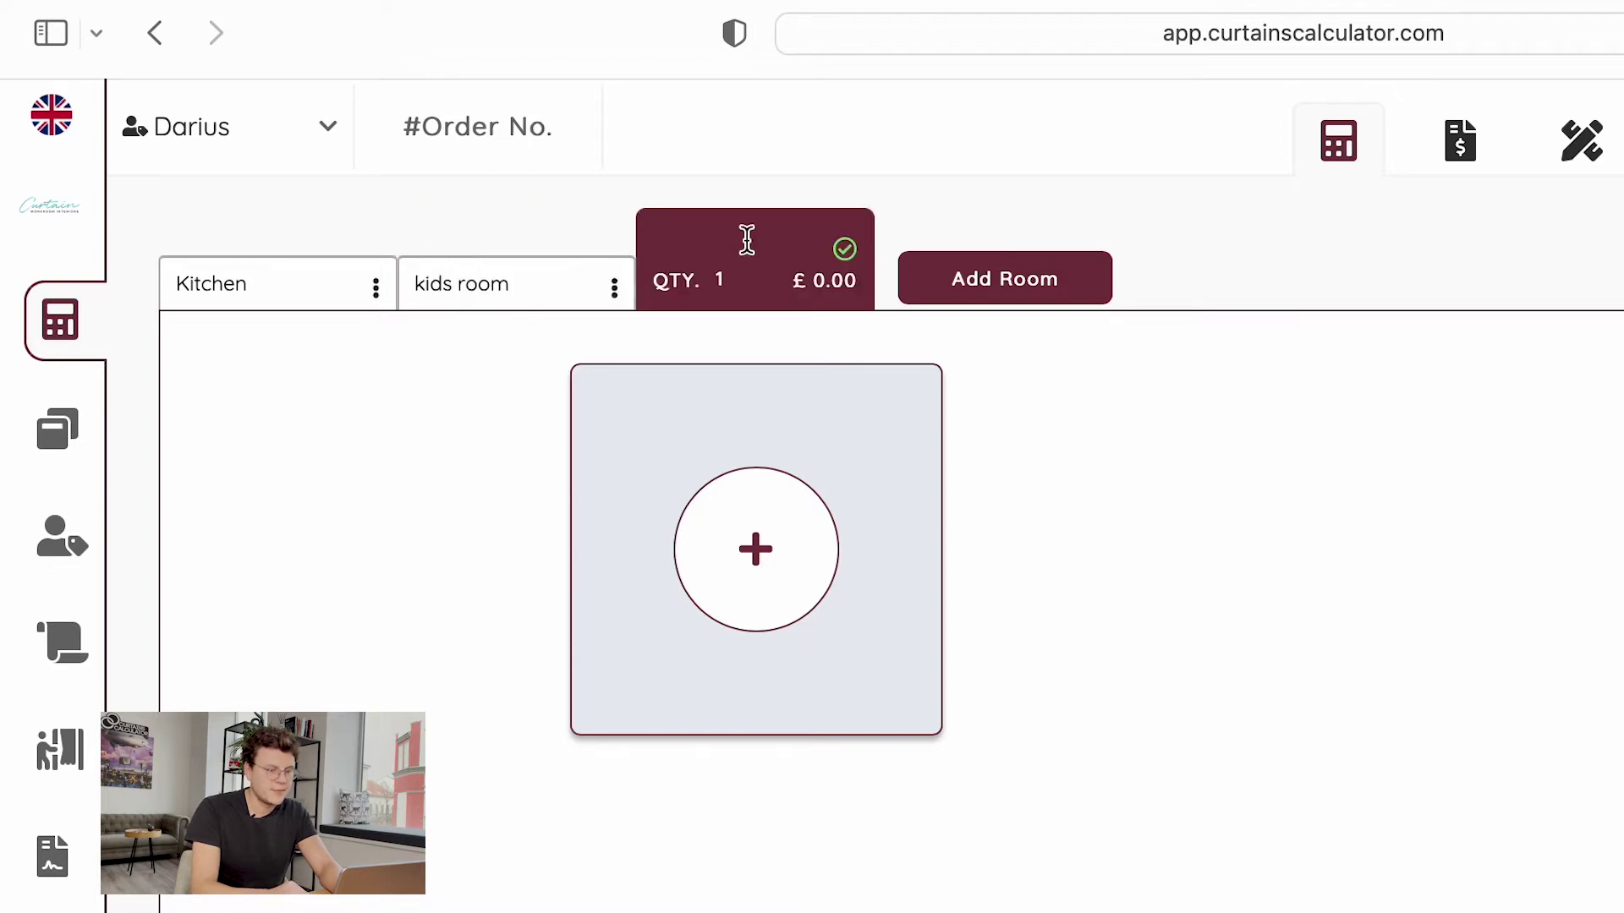
{"action": "type", "text": "bedroom"}
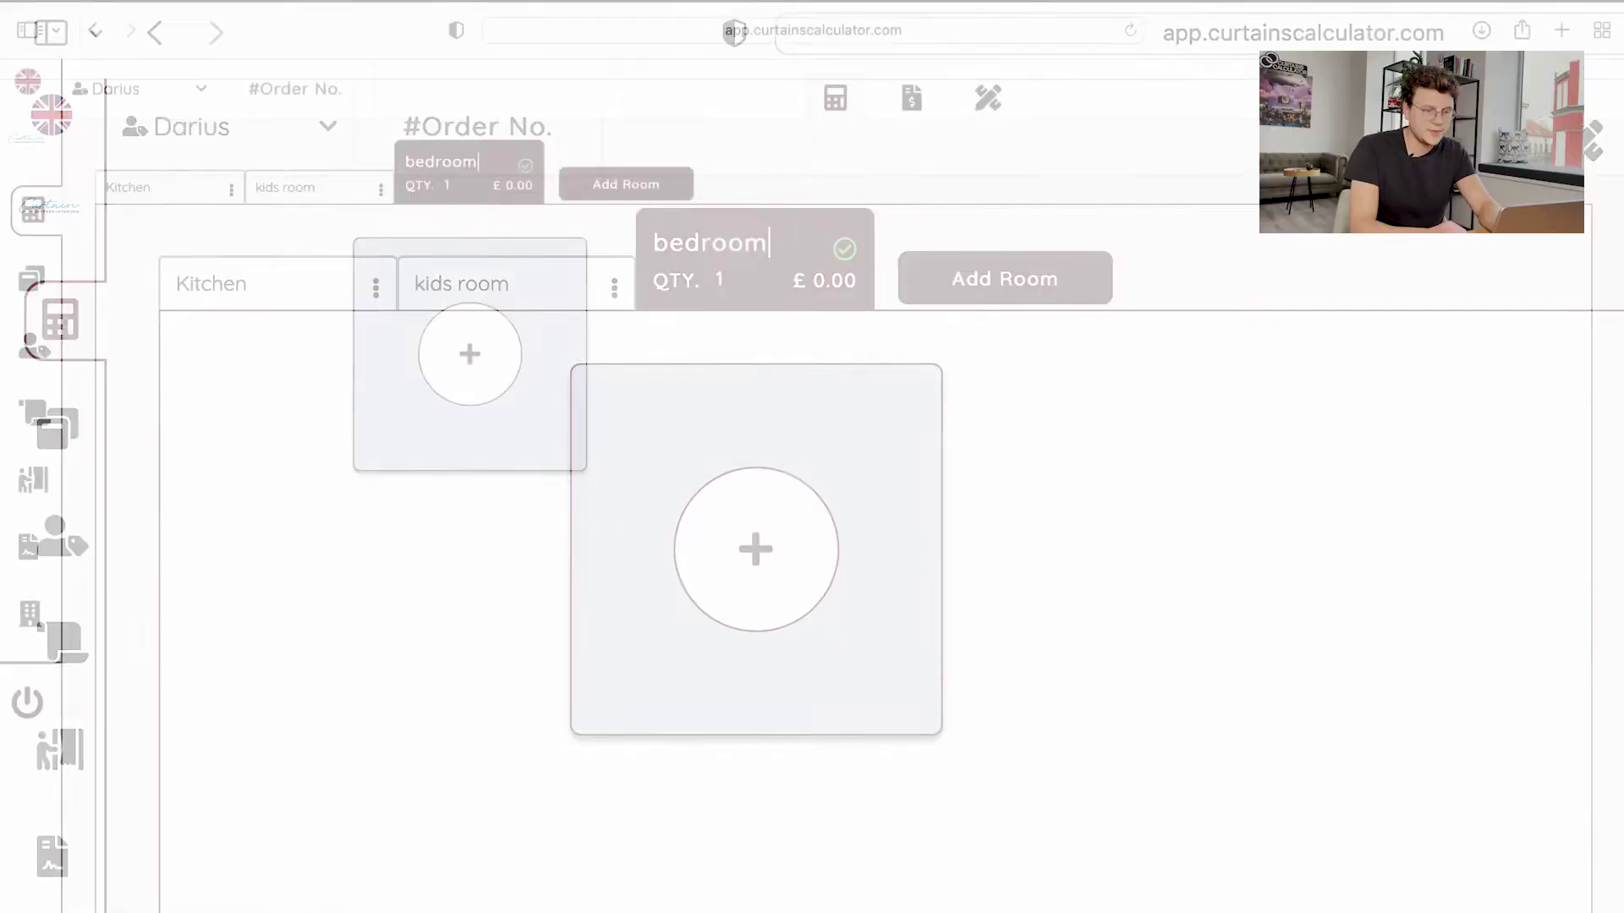
{"action": "key", "text": "Return"}
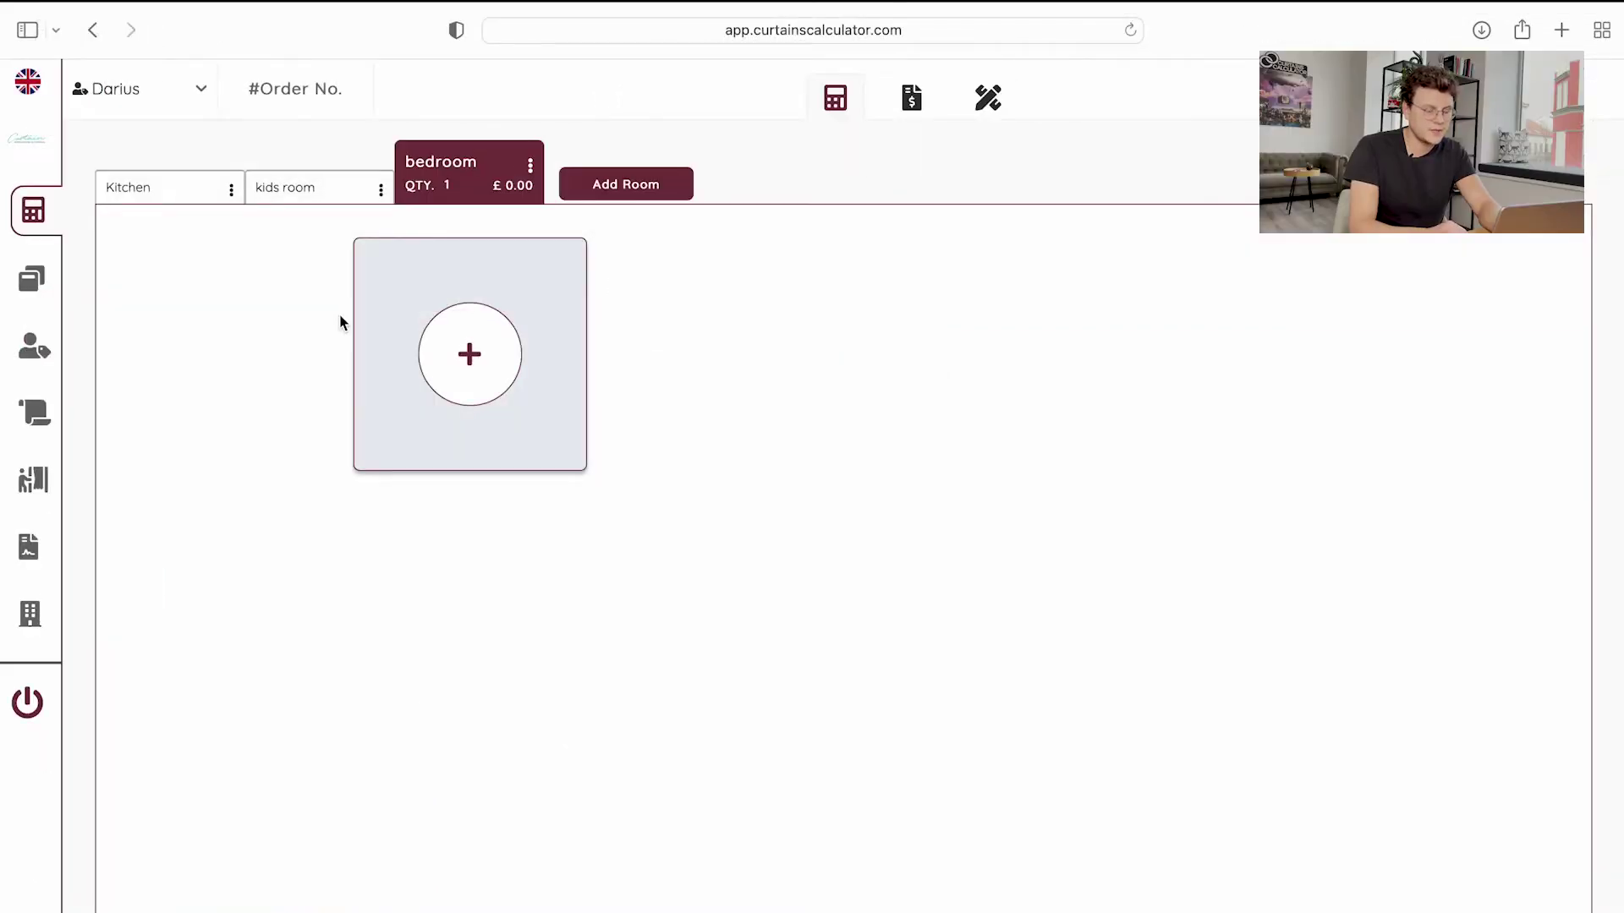
{"action": "left_click", "coordinate": [173, 194]}
Add a Pleat curtain in the Sheer category with the plain, no-border design to Kitchen
{"action": "left_click", "coordinate": [465, 362]}
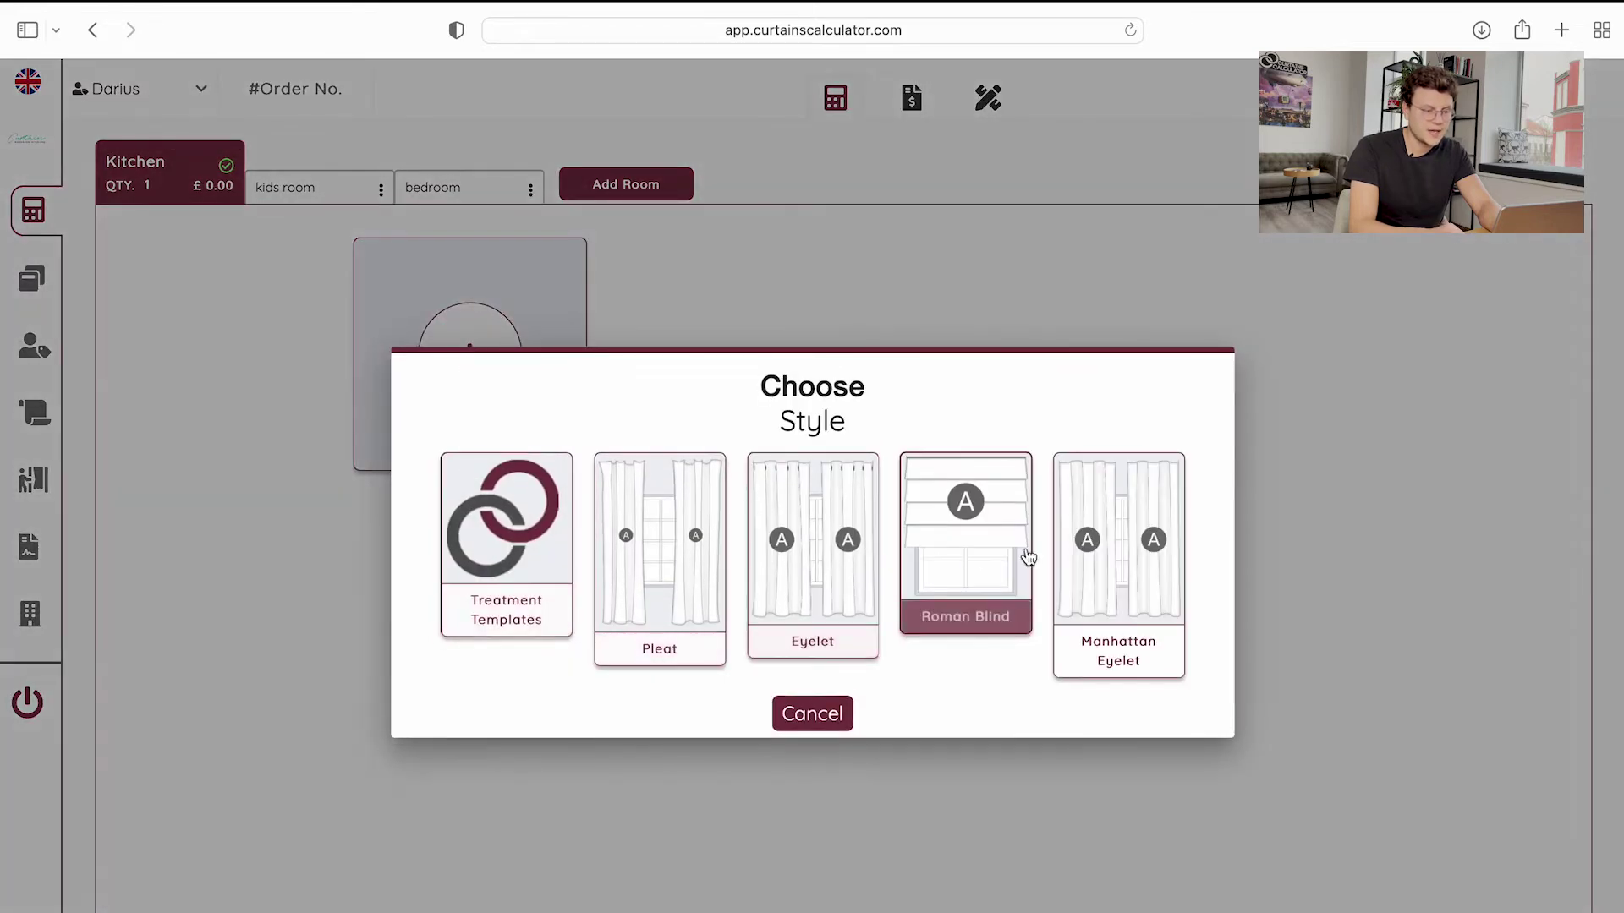
{"action": "left_click", "coordinate": [672, 551]}
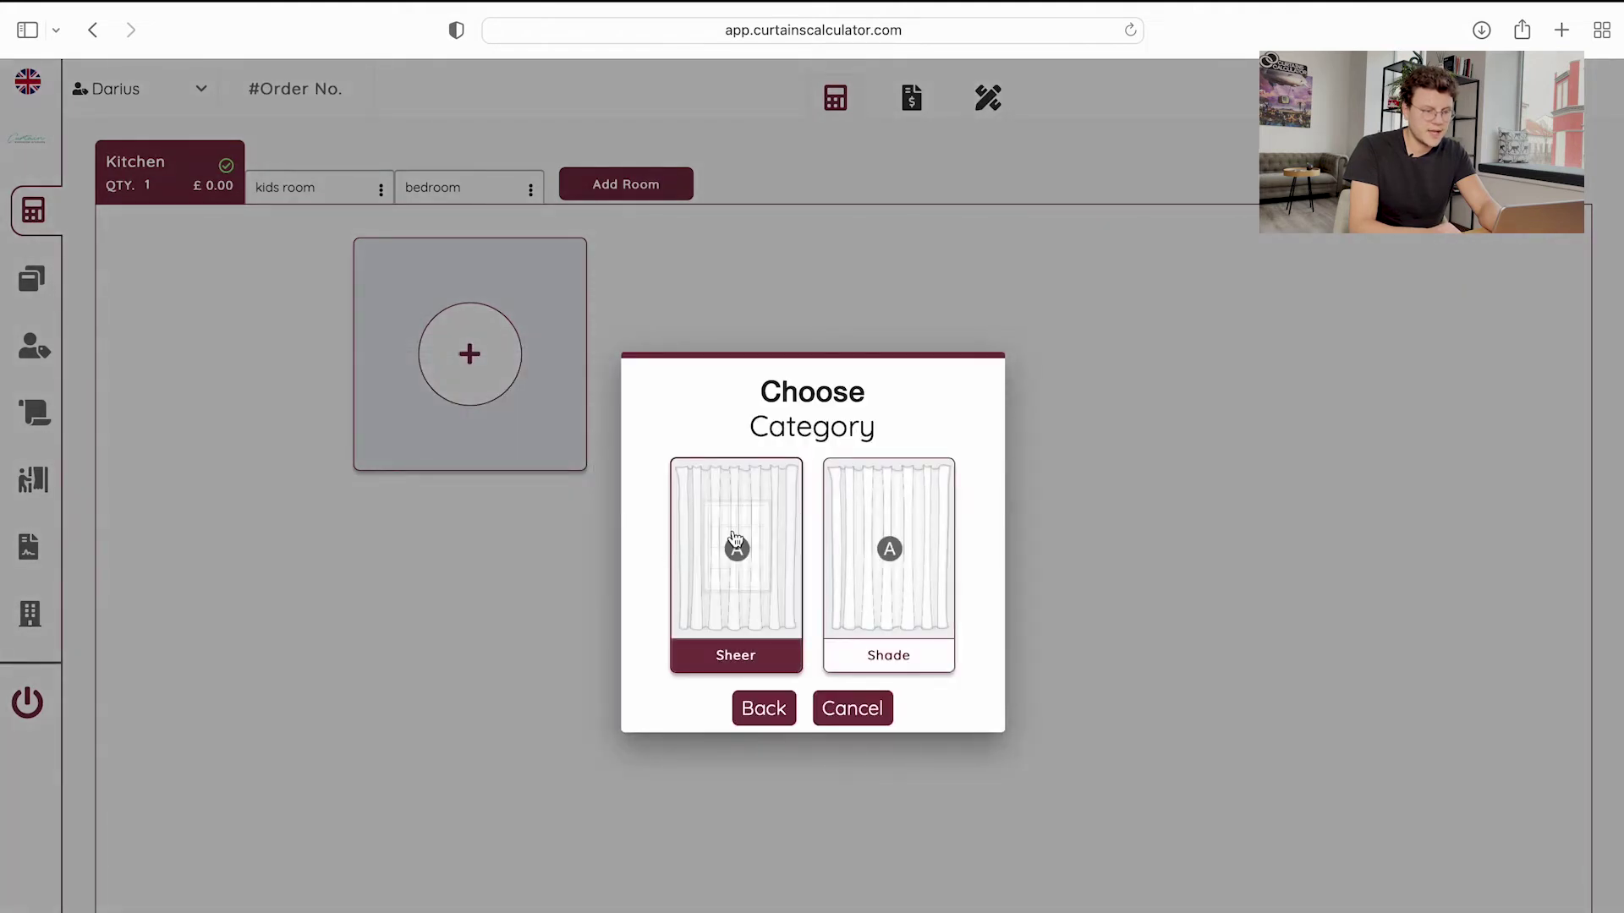
{"action": "left_click", "coordinate": [770, 565]}
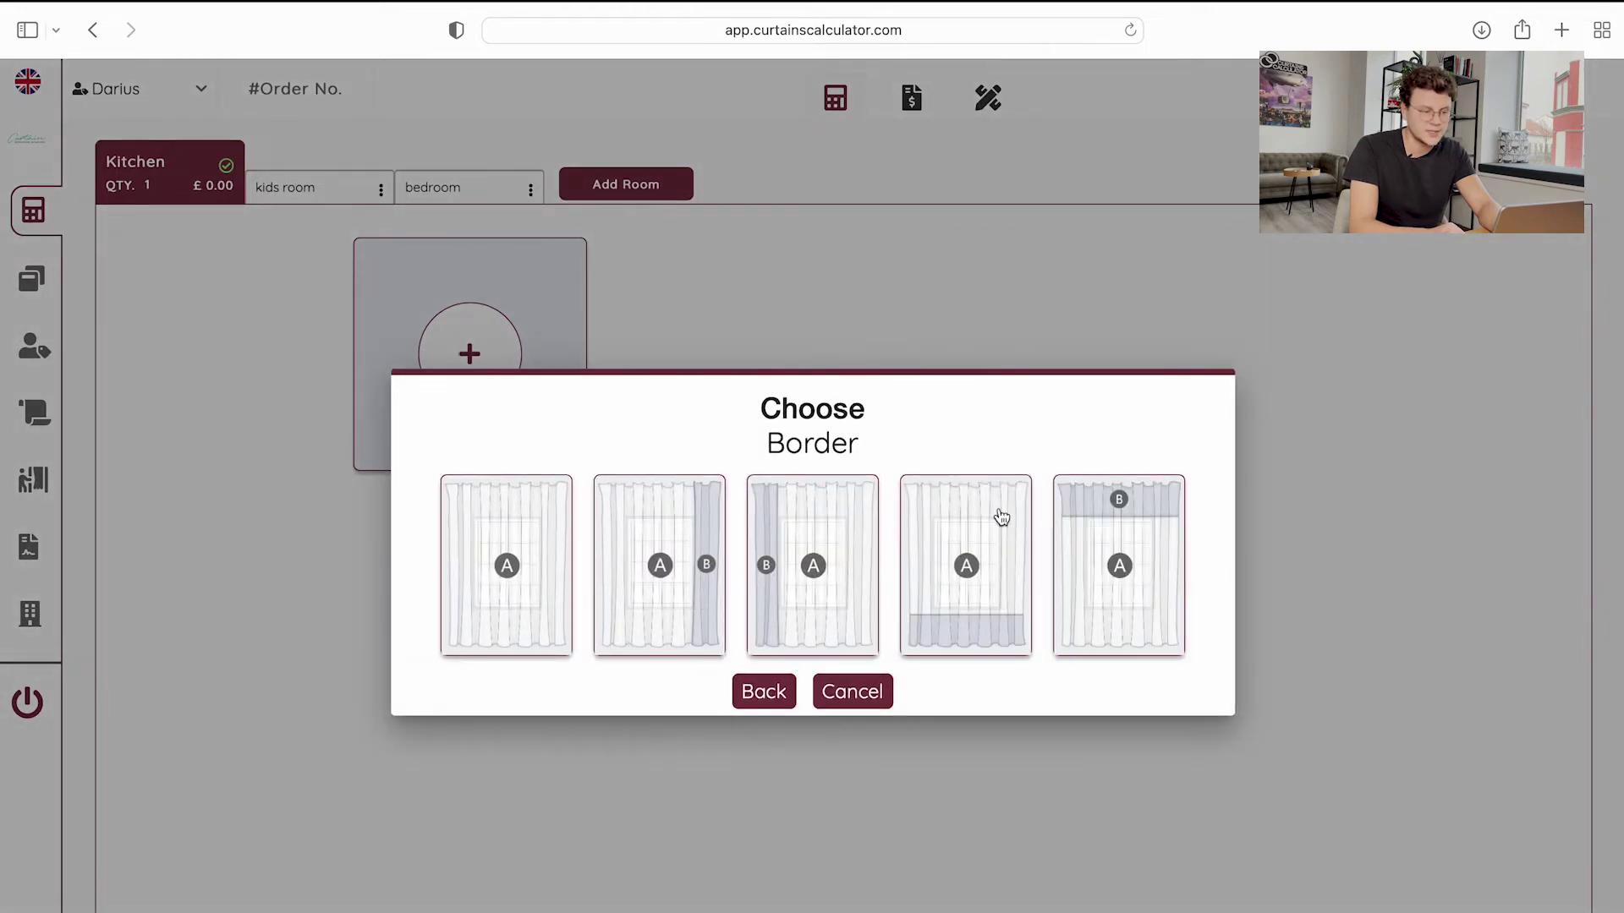
{"action": "left_click", "coordinate": [505, 574]}
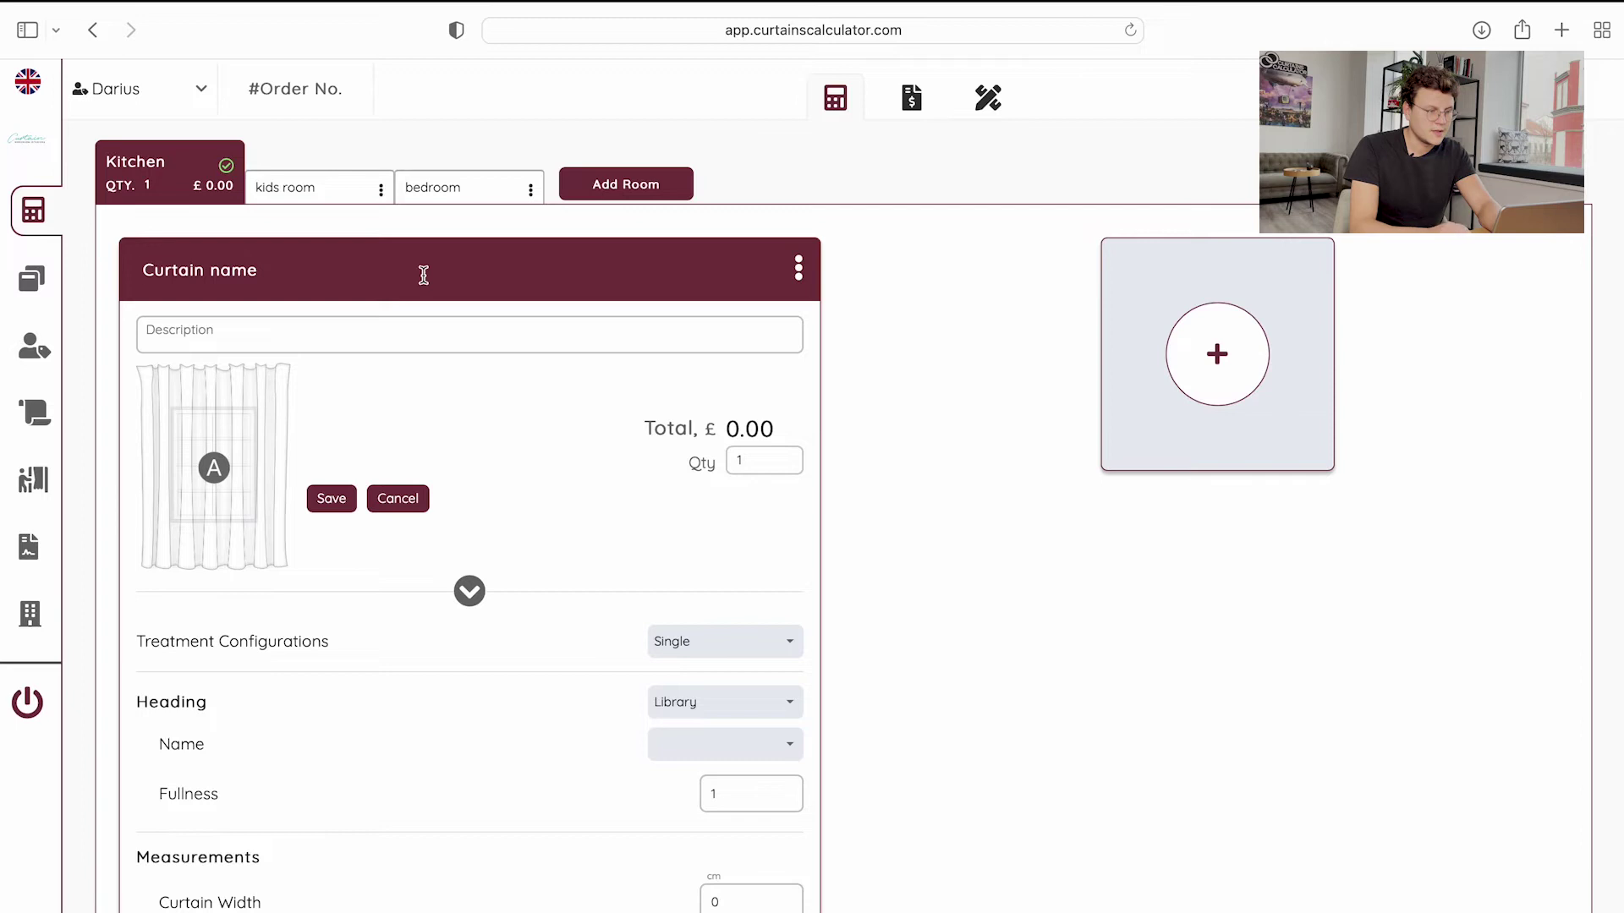
Name the curtain 'curtain' and describe it as 'first window from the left'
{"action": "type", "text": "curtain"}
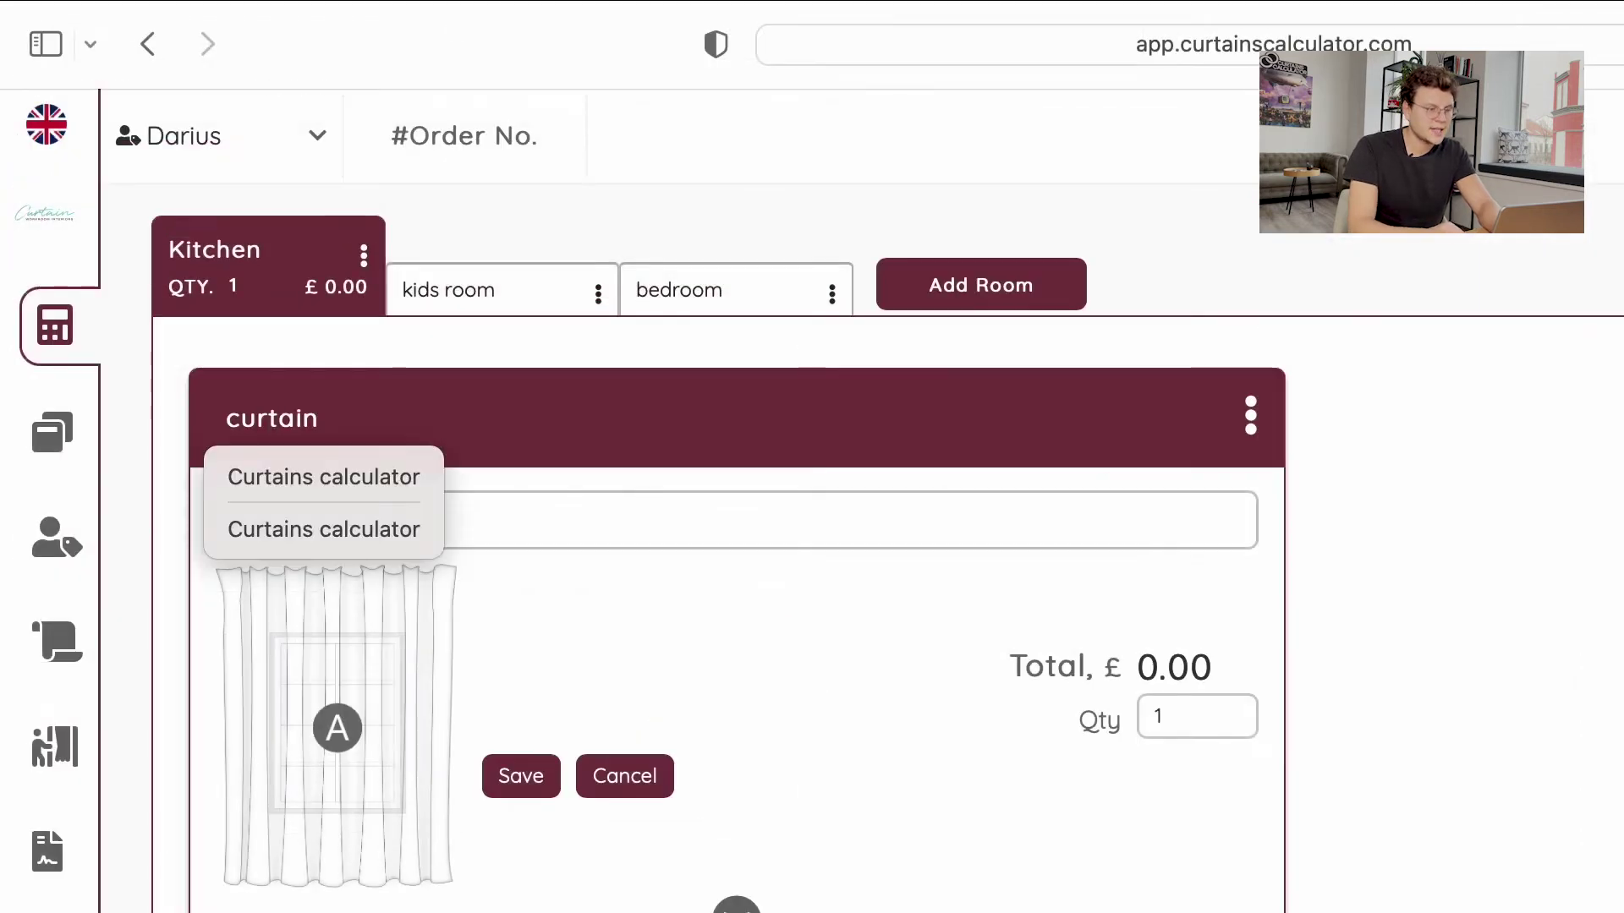
{"action": "left_click", "coordinate": [757, 515]}
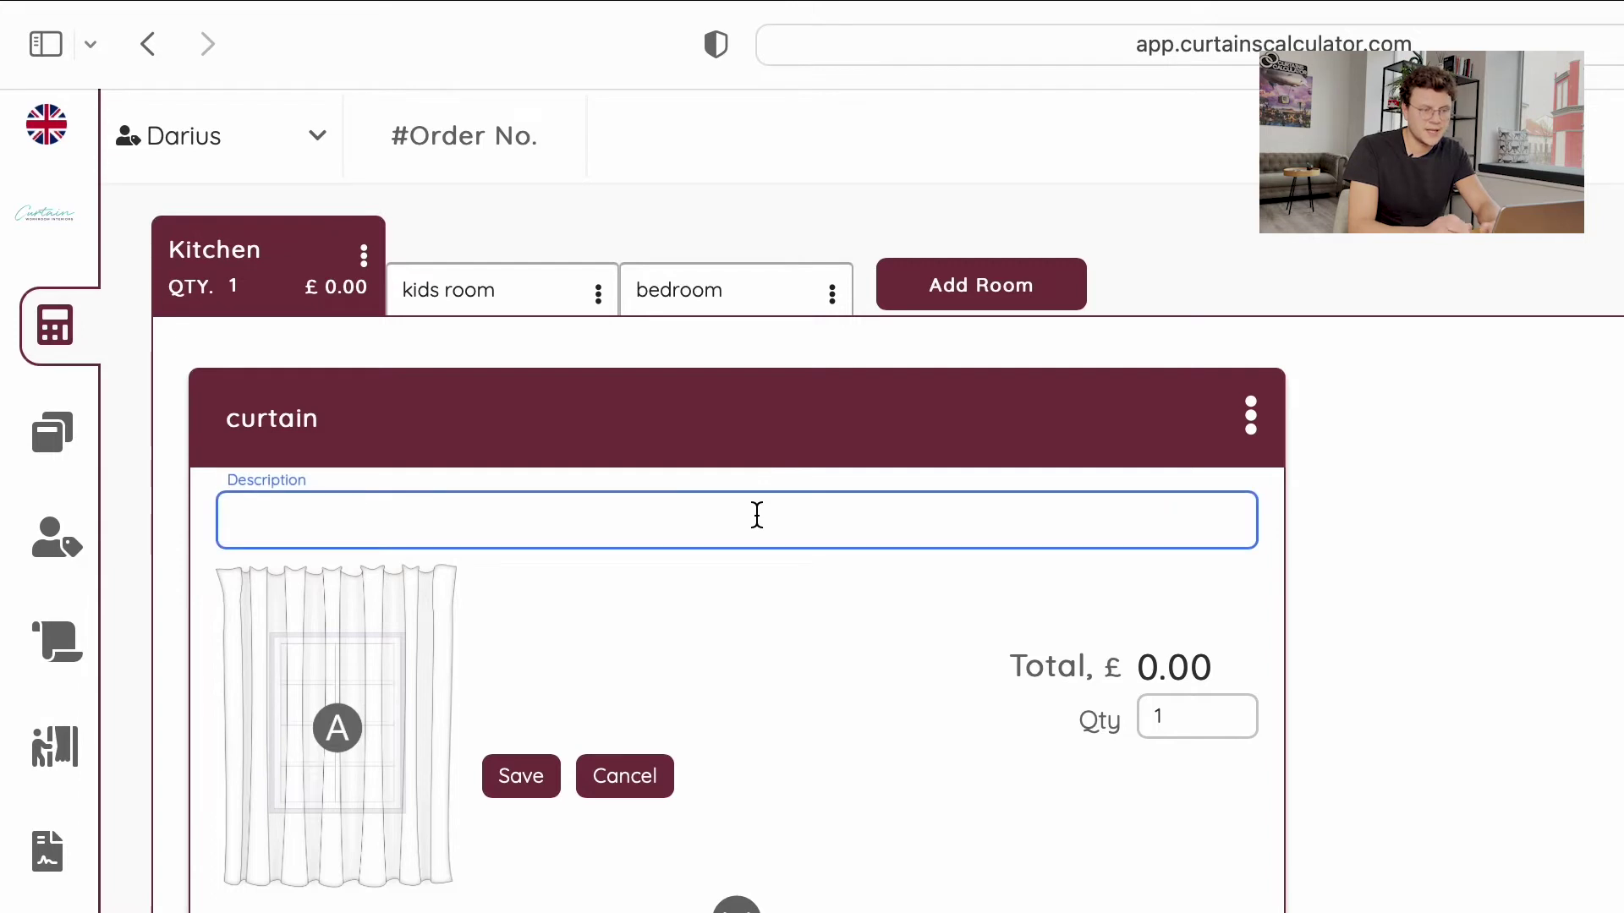
{"action": "type", "text": "first"}
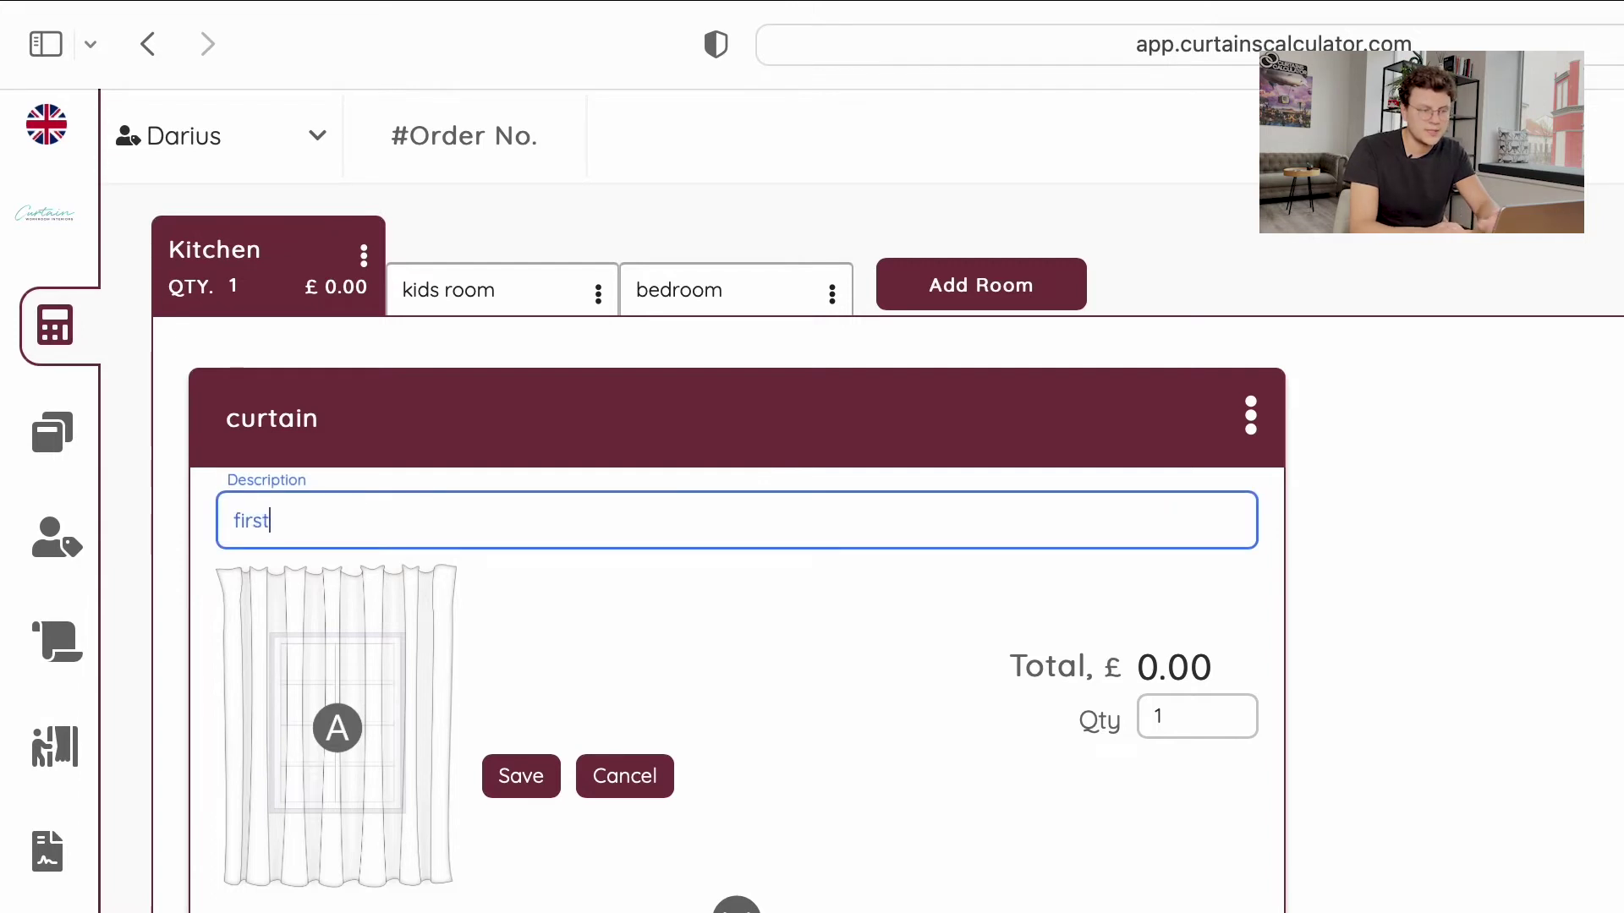
{"action": "type", "text": " window from the left"}
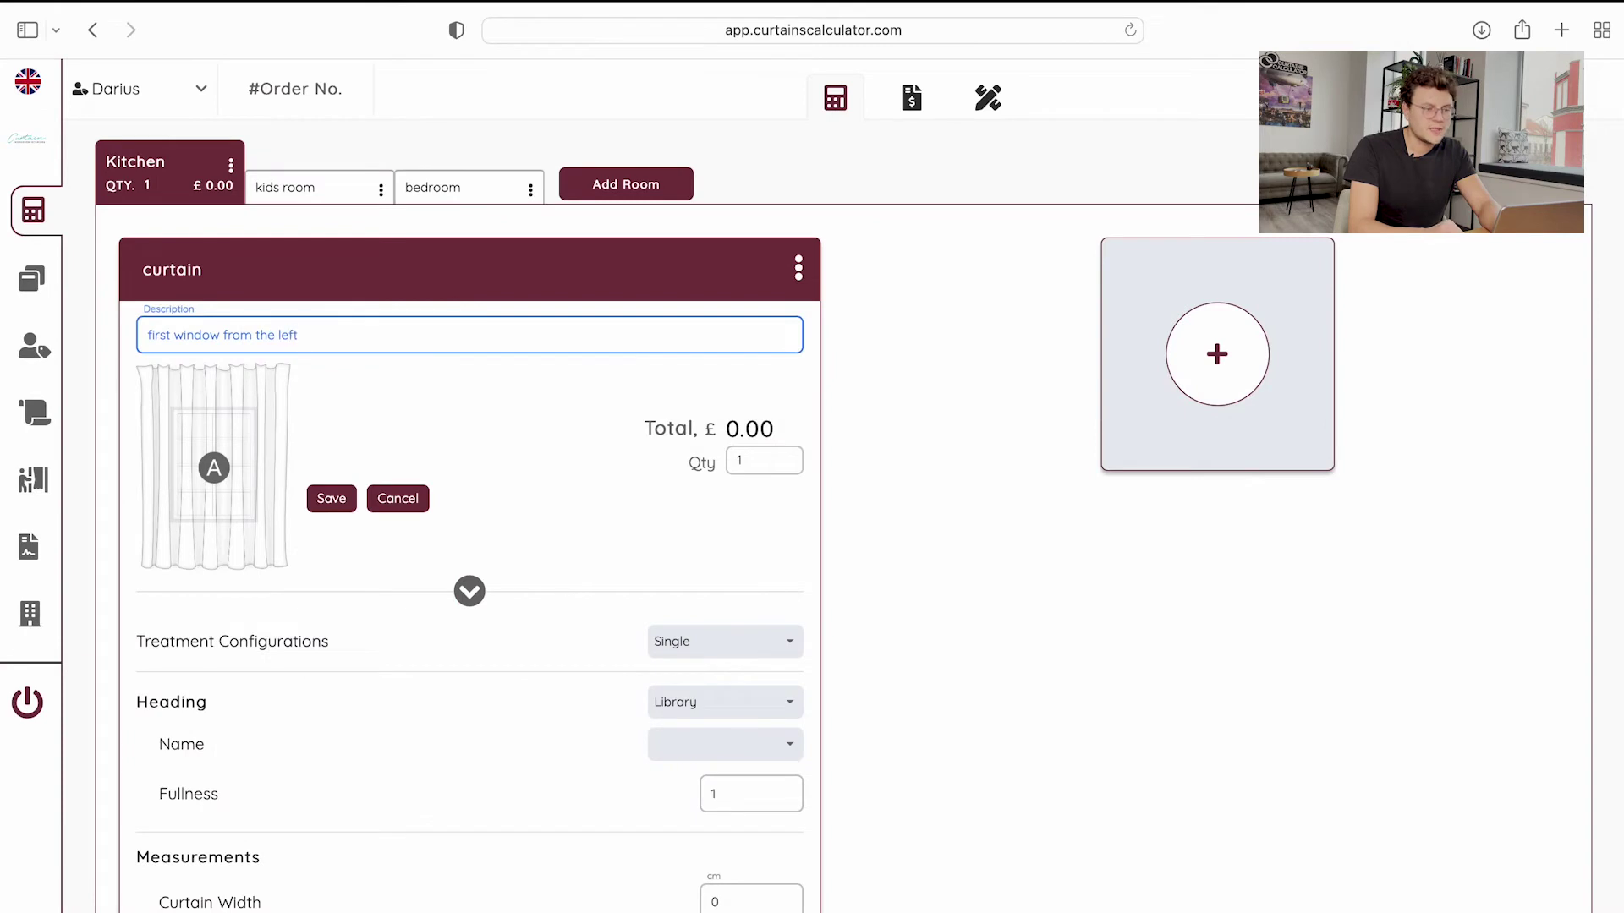
{"action": "left_click", "coordinate": [530, 424]}
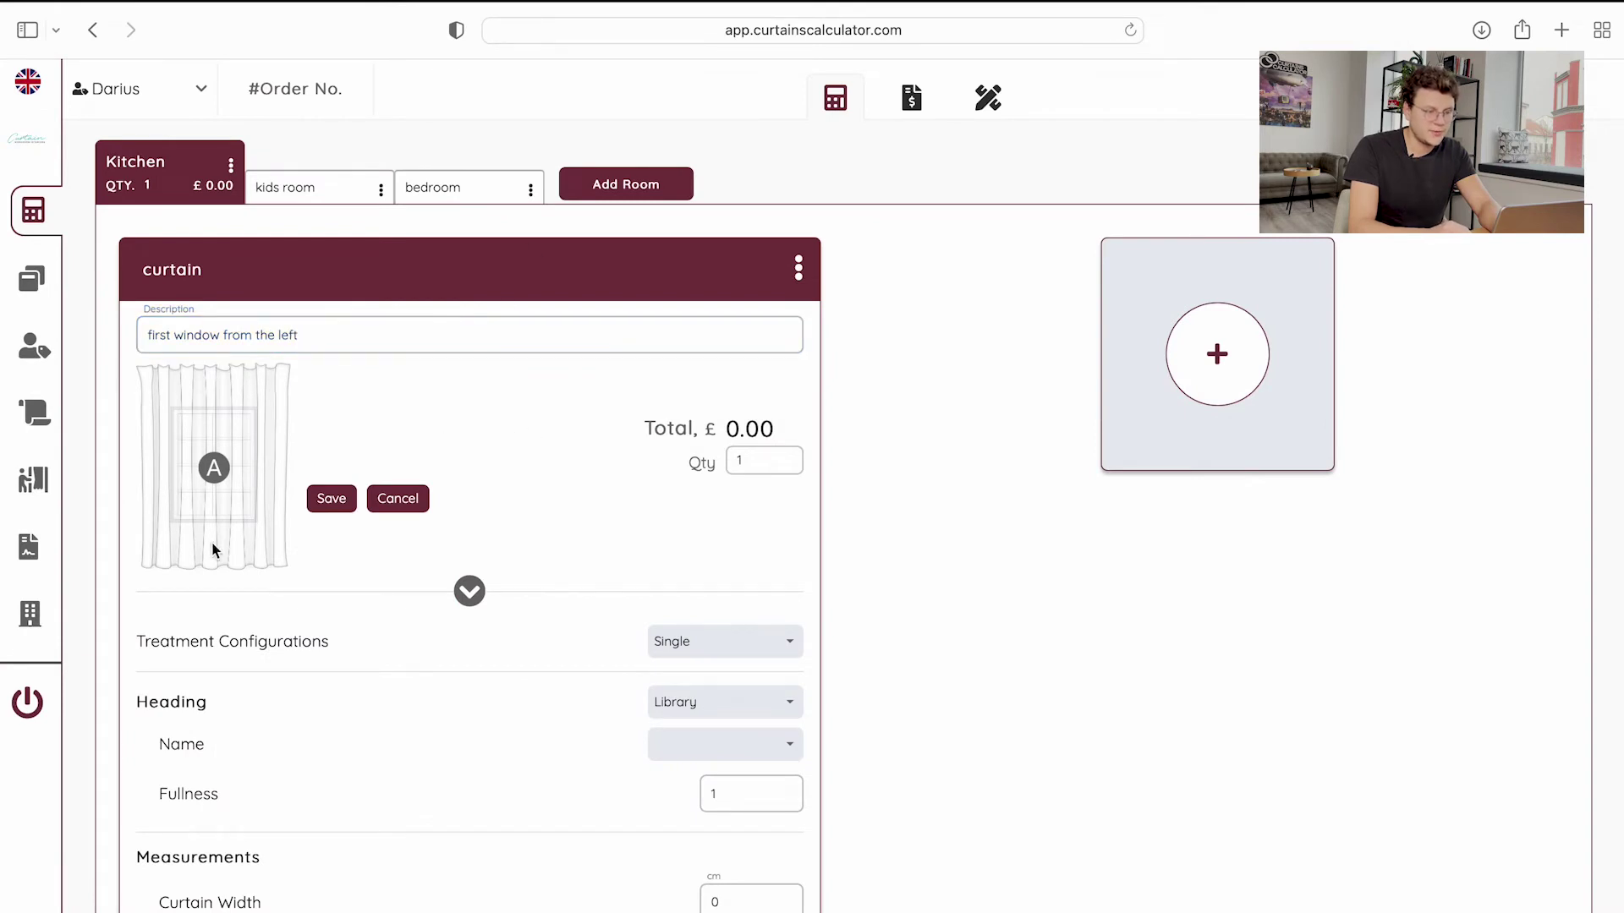
Make the curtain a Pair with the library heading Pencil pleat
{"action": "scroll", "coordinate": [276, 541], "scroll_direction": "down", "scroll_amount": 3}
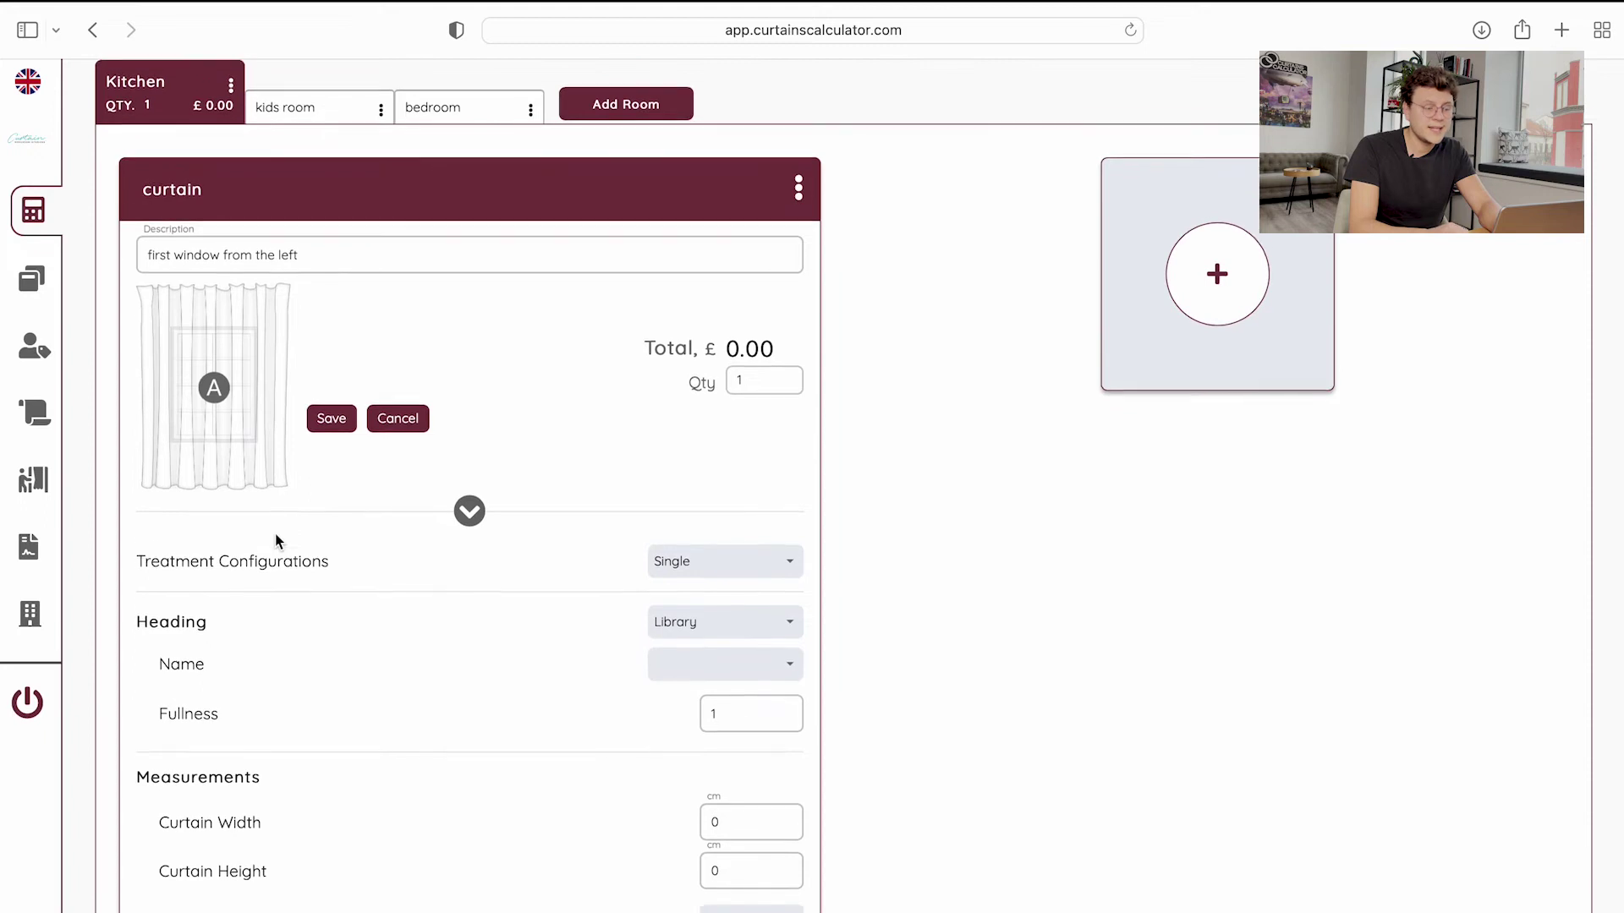
{"action": "left_click", "coordinate": [665, 535]}
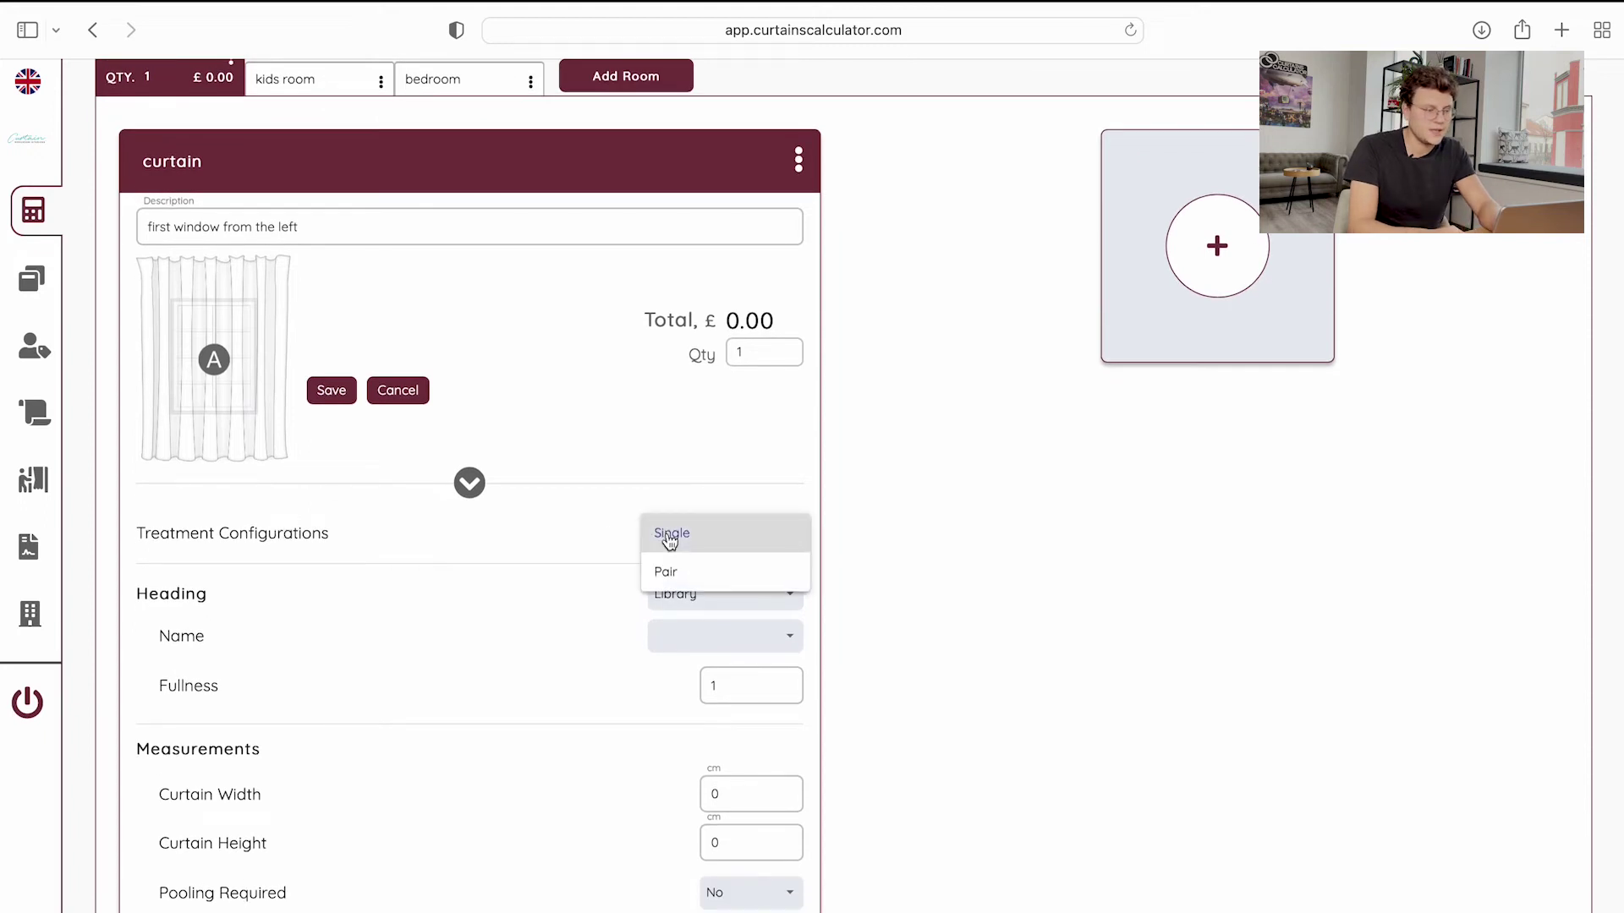
{"action": "left_click", "coordinate": [672, 570]}
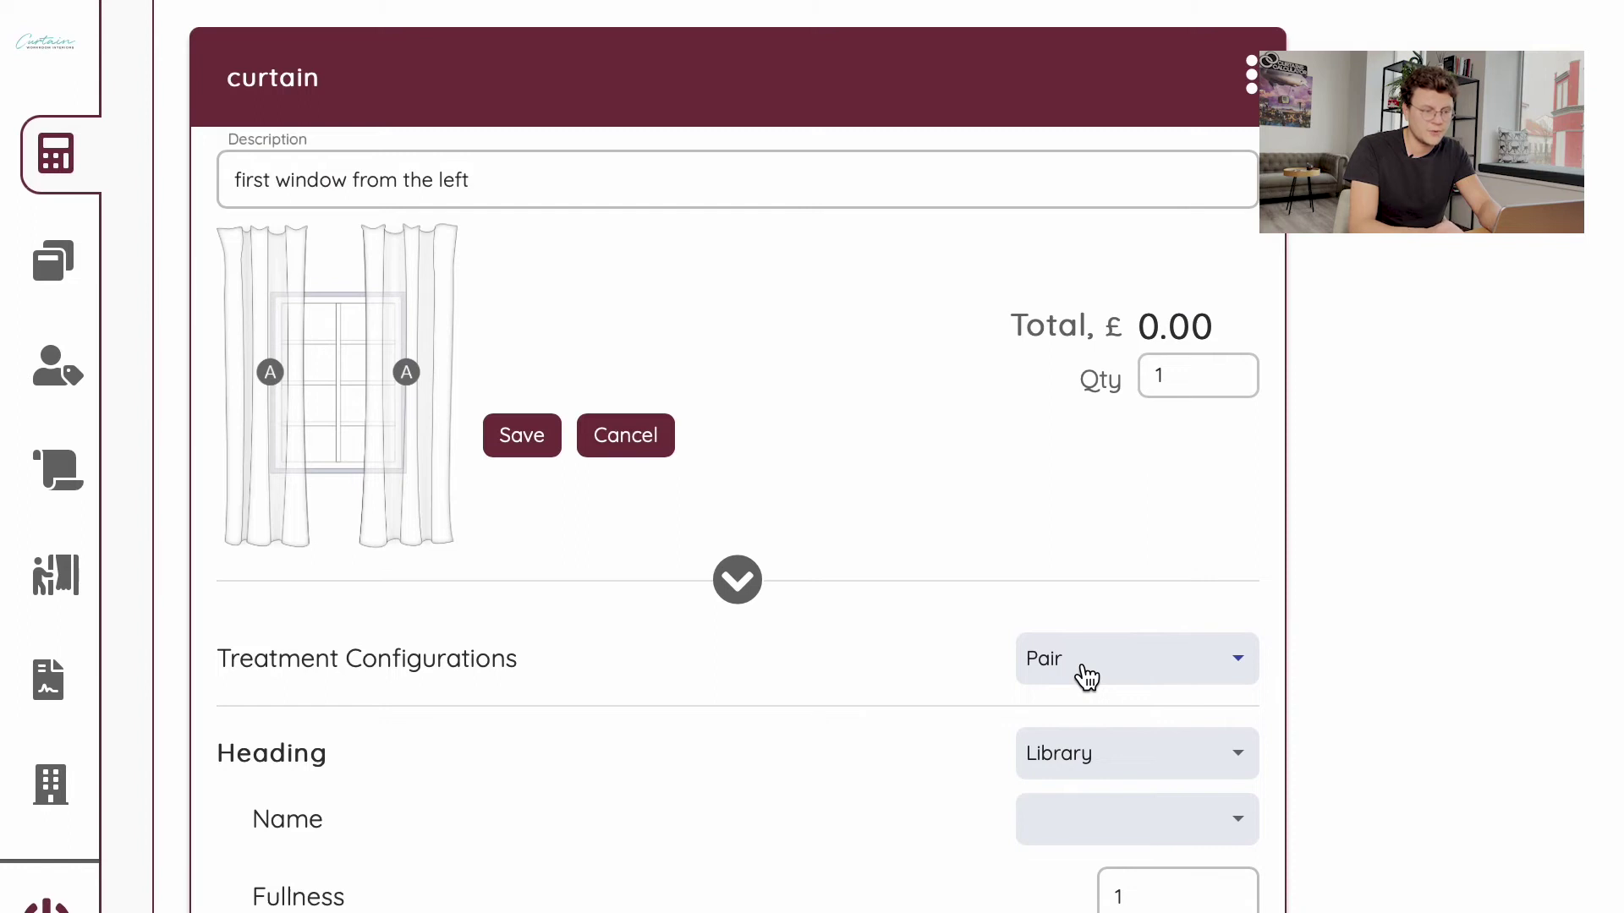
{"action": "scroll", "coordinate": [1082, 674], "scroll_direction": "down", "scroll_amount": 2}
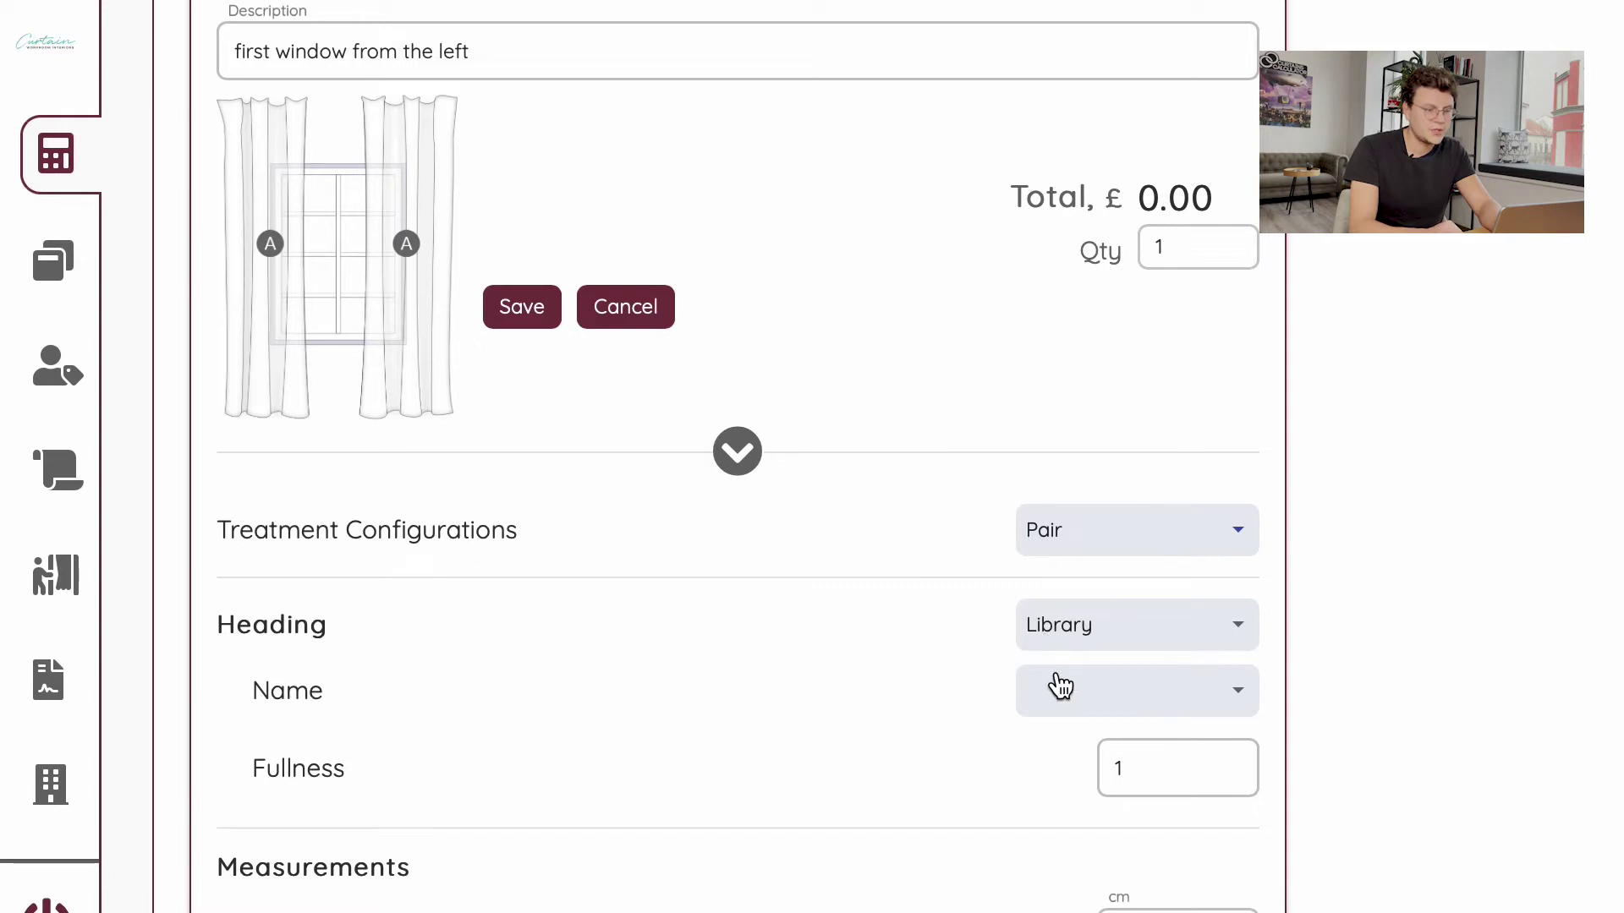
{"action": "left_click", "coordinate": [1064, 641]}
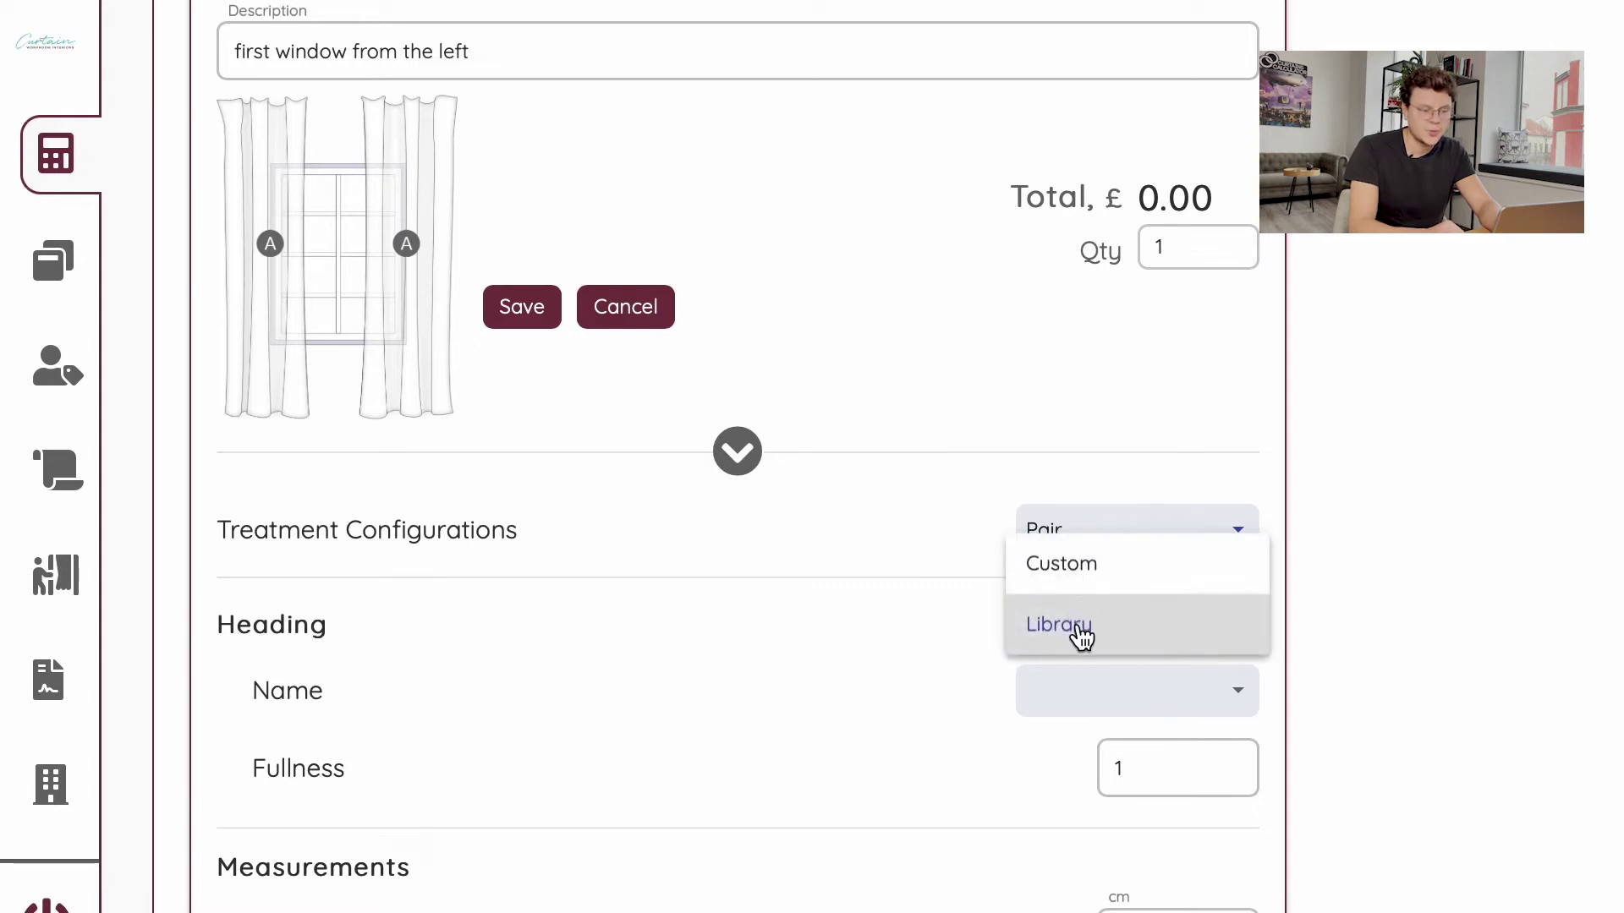
{"action": "left_click", "coordinate": [1074, 635]}
{"action": "left_click", "coordinate": [1108, 704]}
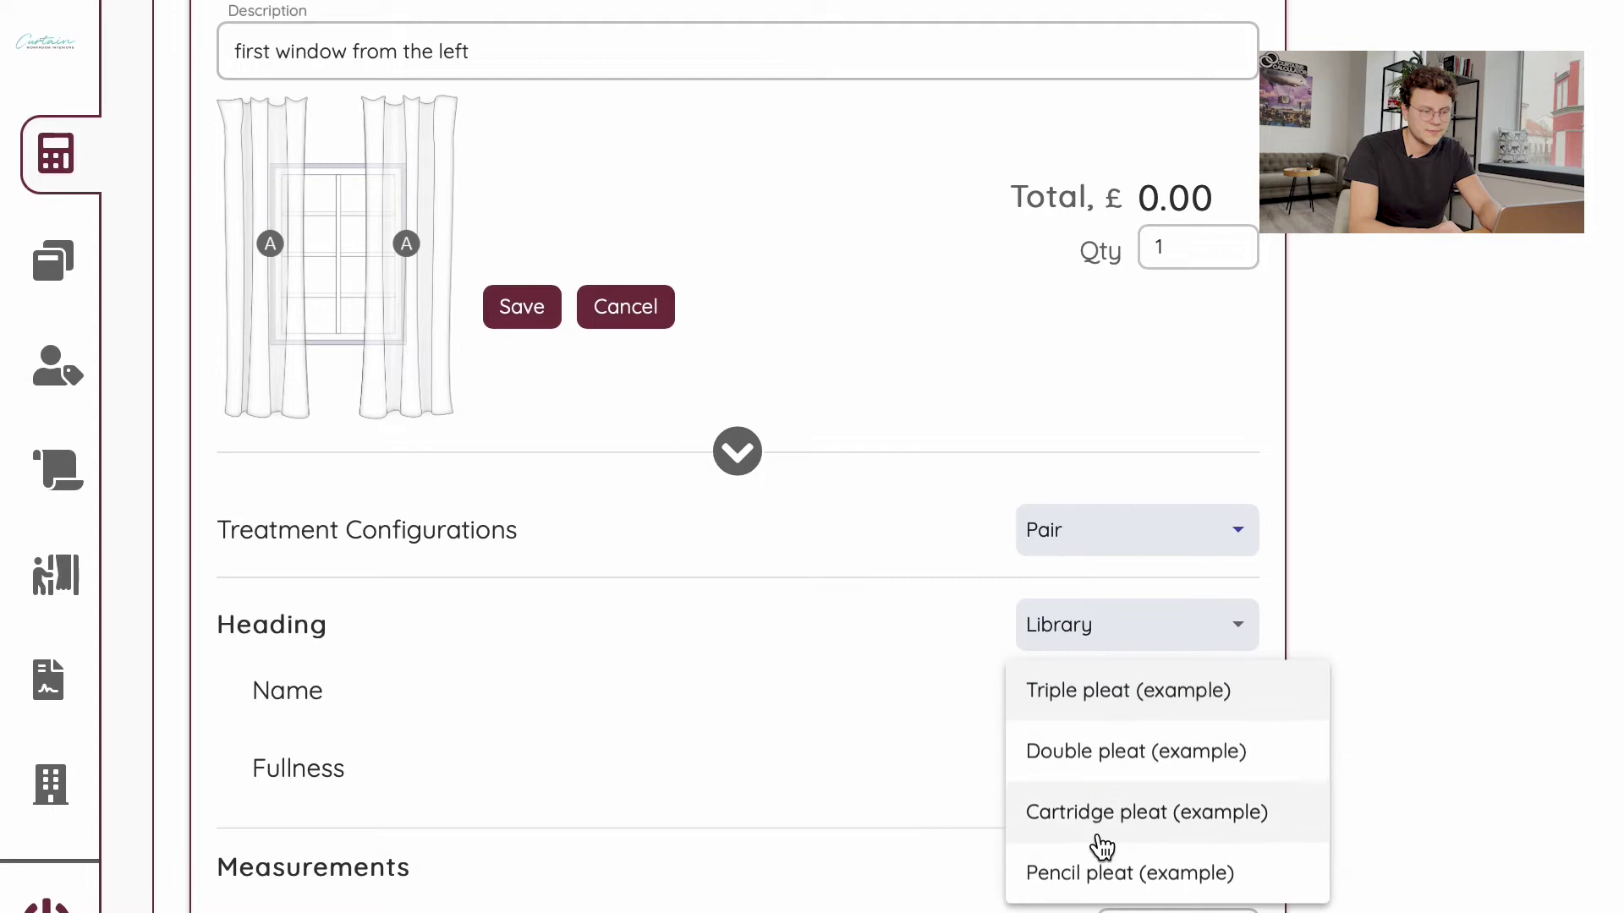
{"action": "left_click", "coordinate": [1099, 877]}
Set the curtain width to 250 cm and height to 200 cm
{"action": "scroll", "coordinate": [922, 774], "scroll_direction": "down", "scroll_amount": 3}
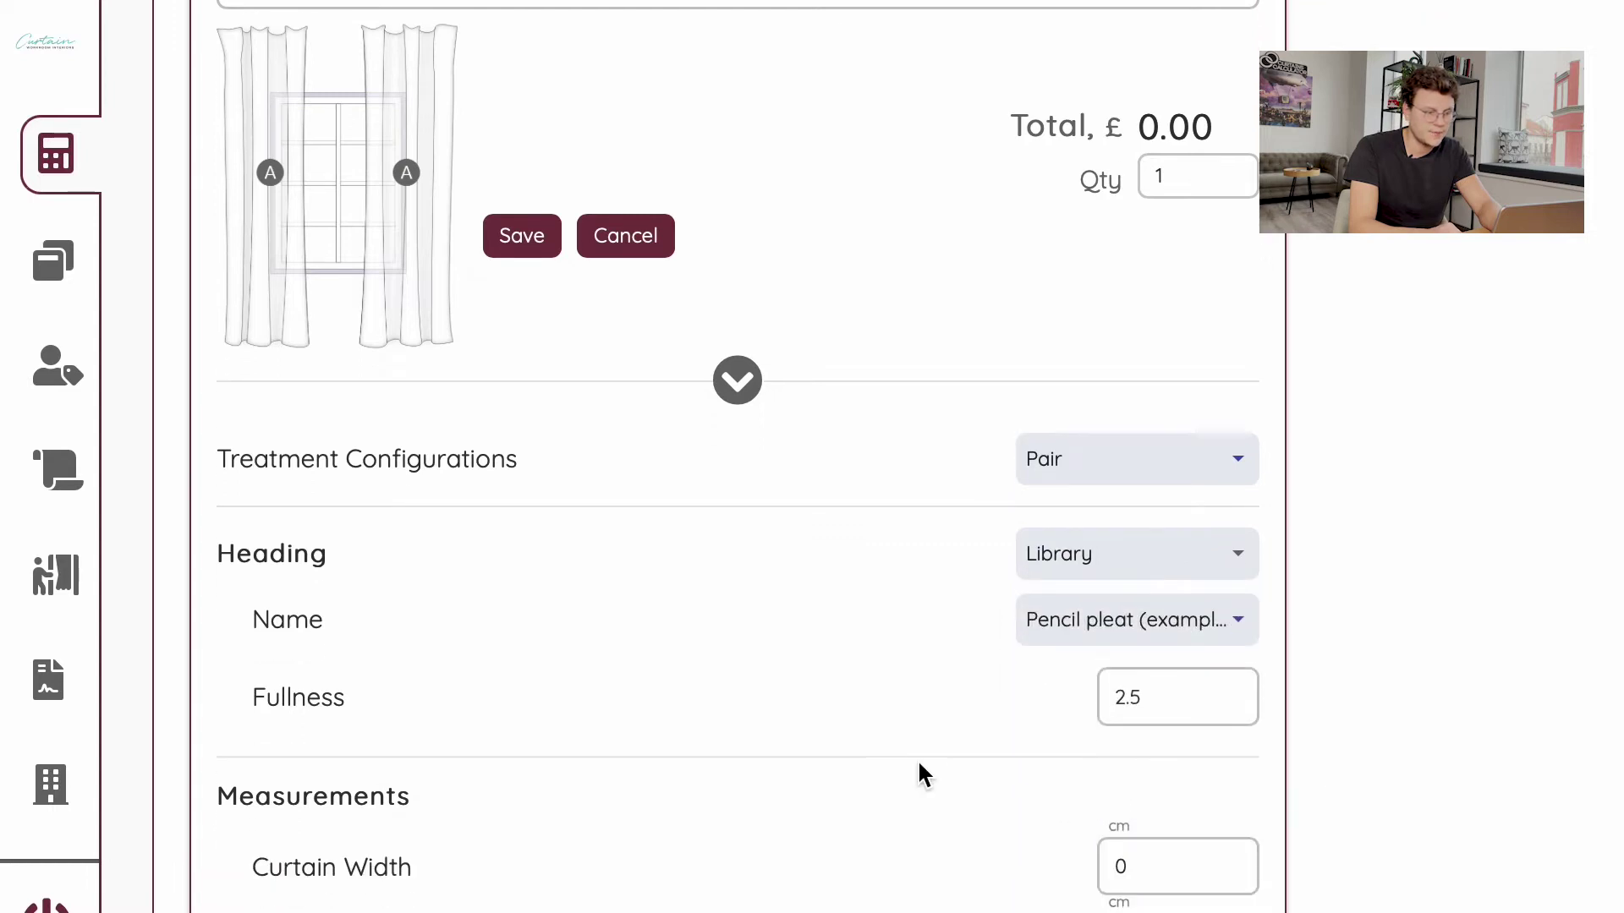
{"action": "left_click", "coordinate": [1225, 674]}
{"action": "type", "text": "250"}
{"action": "key", "text": "Tab"}
{"action": "type", "text": "200"}
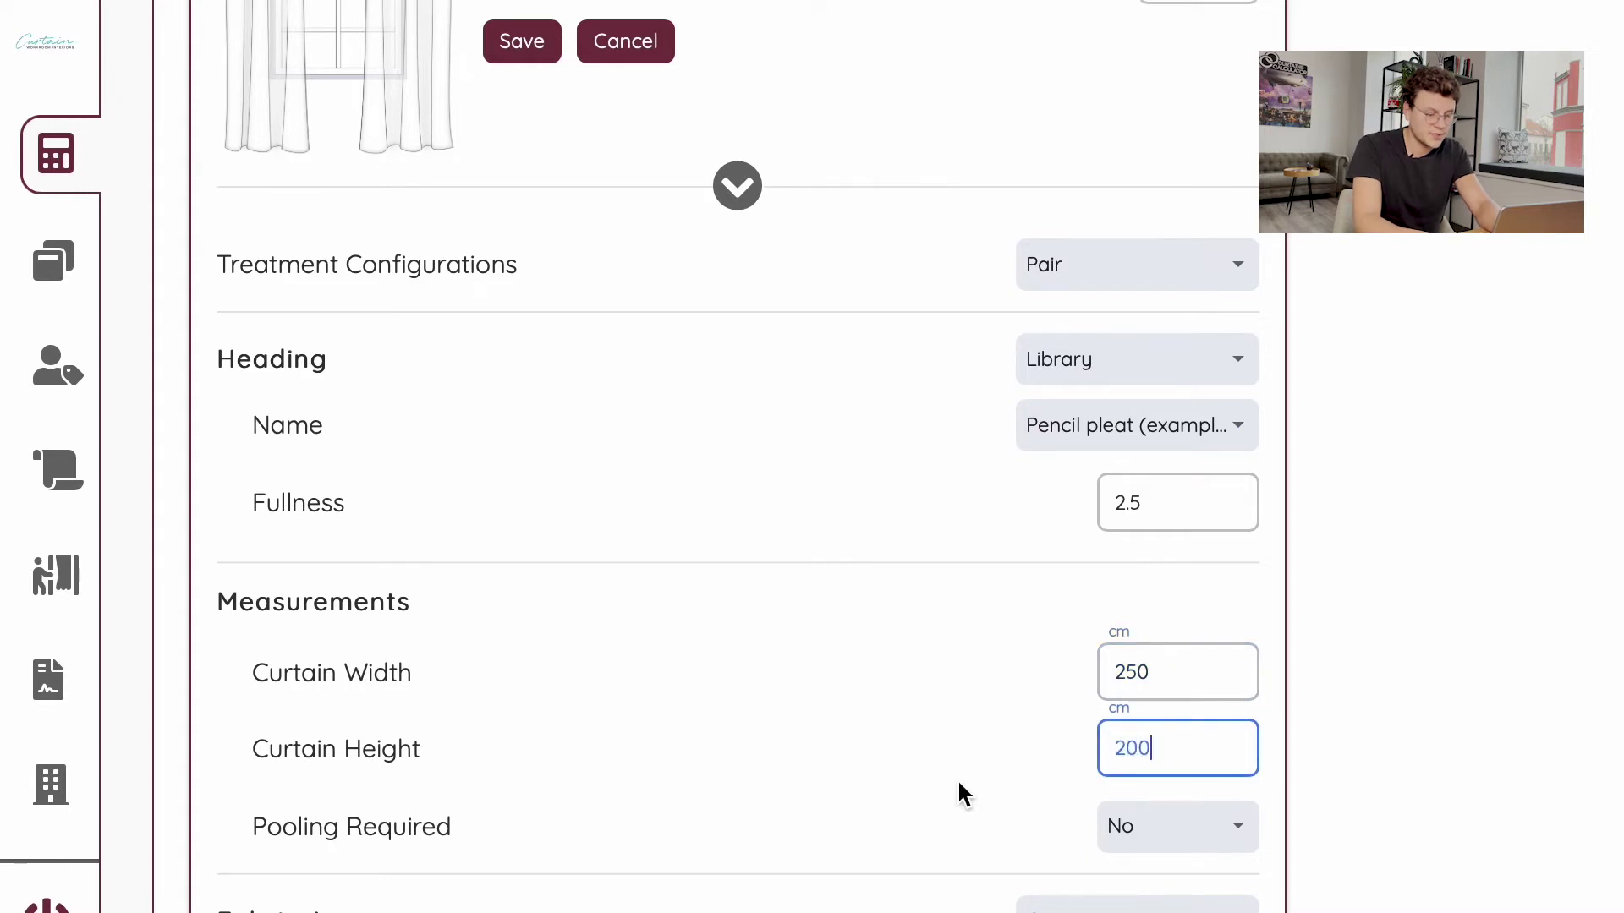
{"action": "left_click", "coordinate": [994, 784]}
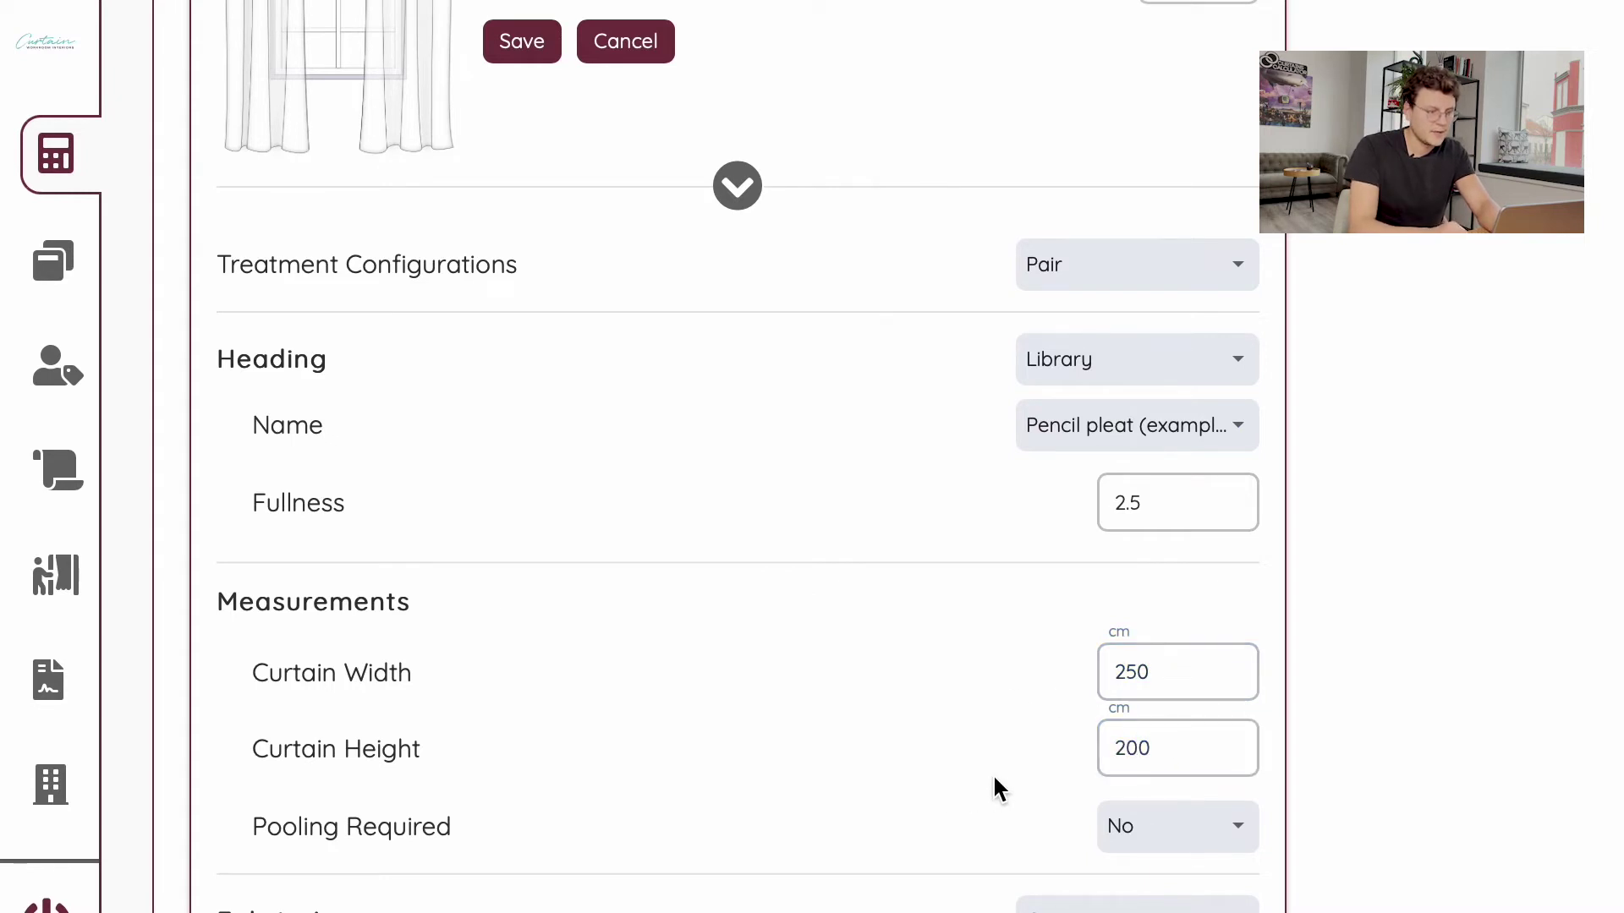
Set Pooling Required to No
{"action": "scroll", "coordinate": [995, 783], "scroll_direction": "down", "scroll_amount": 1}
{"action": "left_click", "coordinate": [1117, 729]}
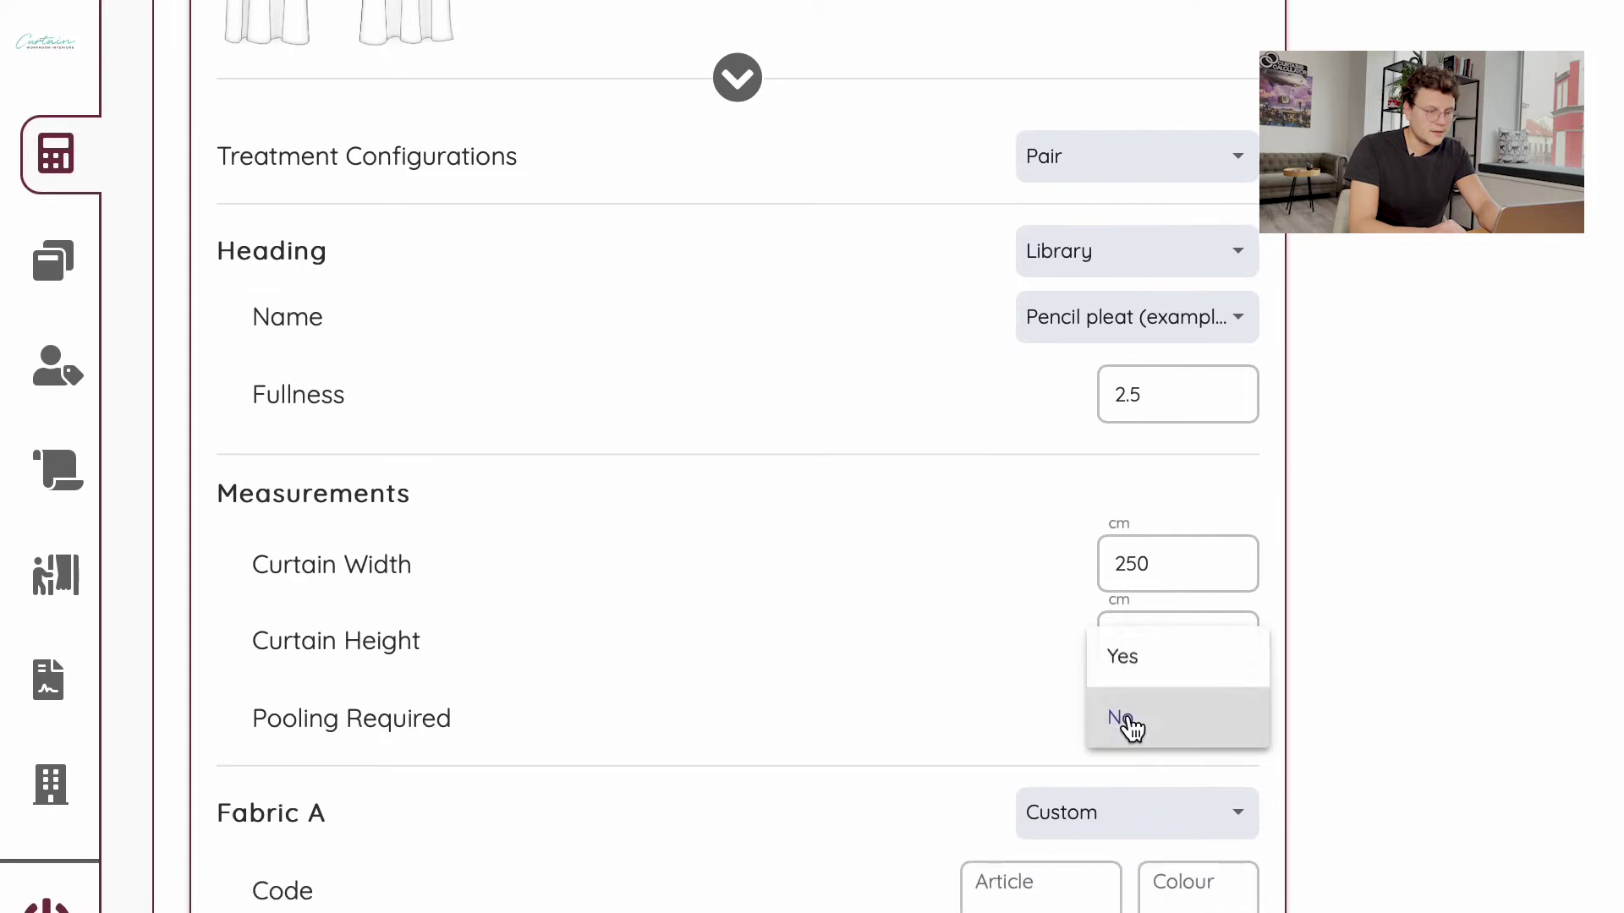
{"action": "left_click", "coordinate": [1141, 674]}
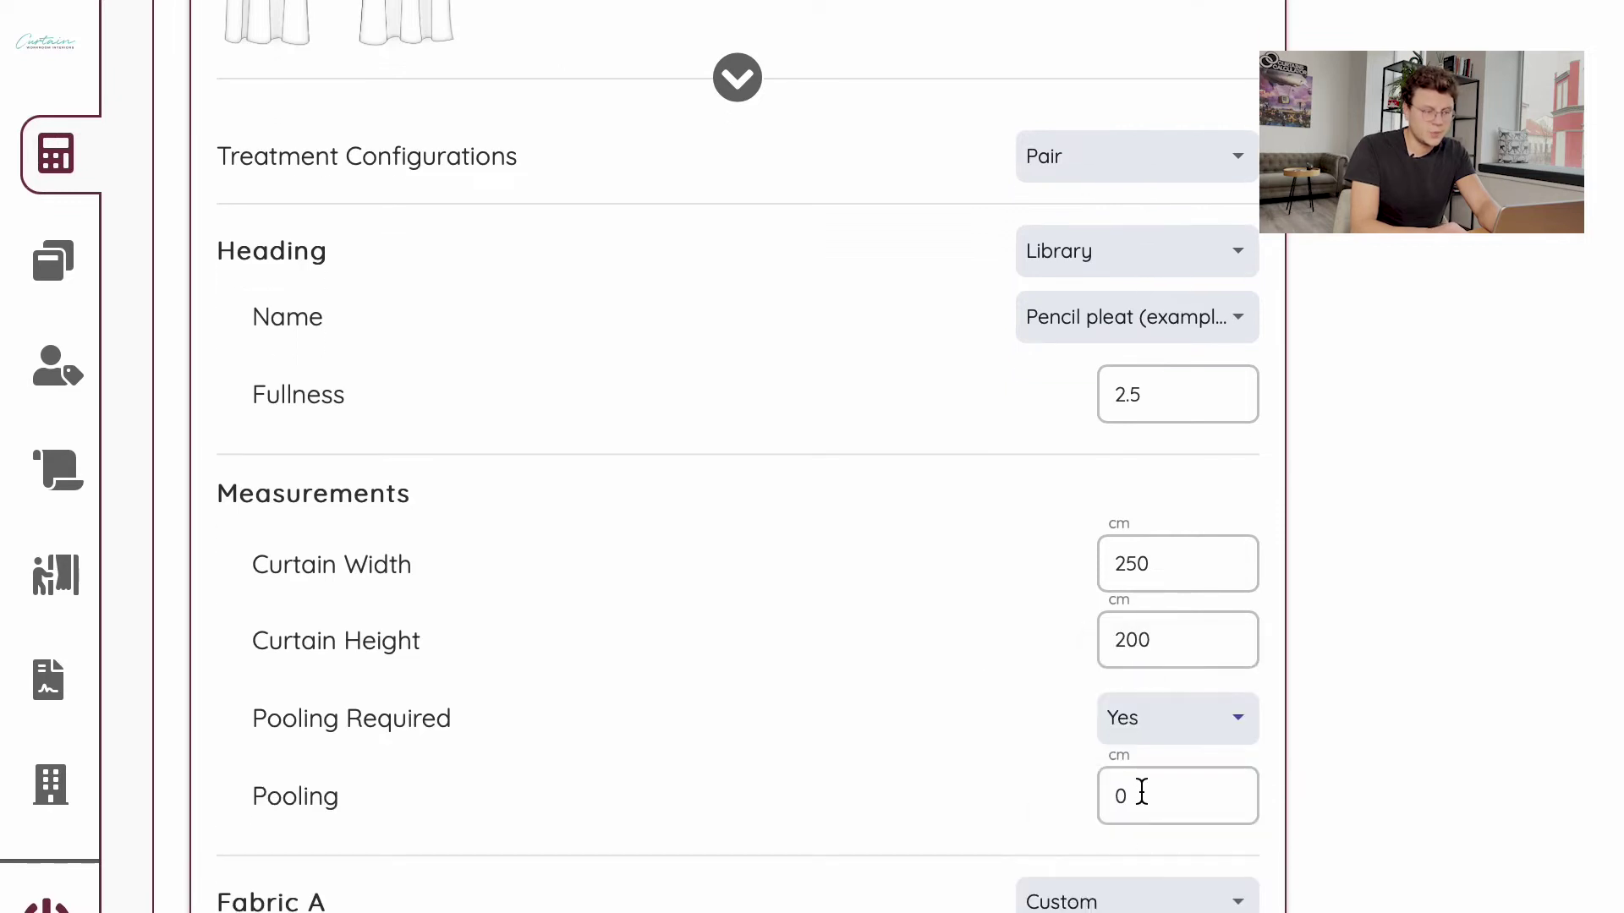
{"action": "left_click", "coordinate": [1165, 723]}
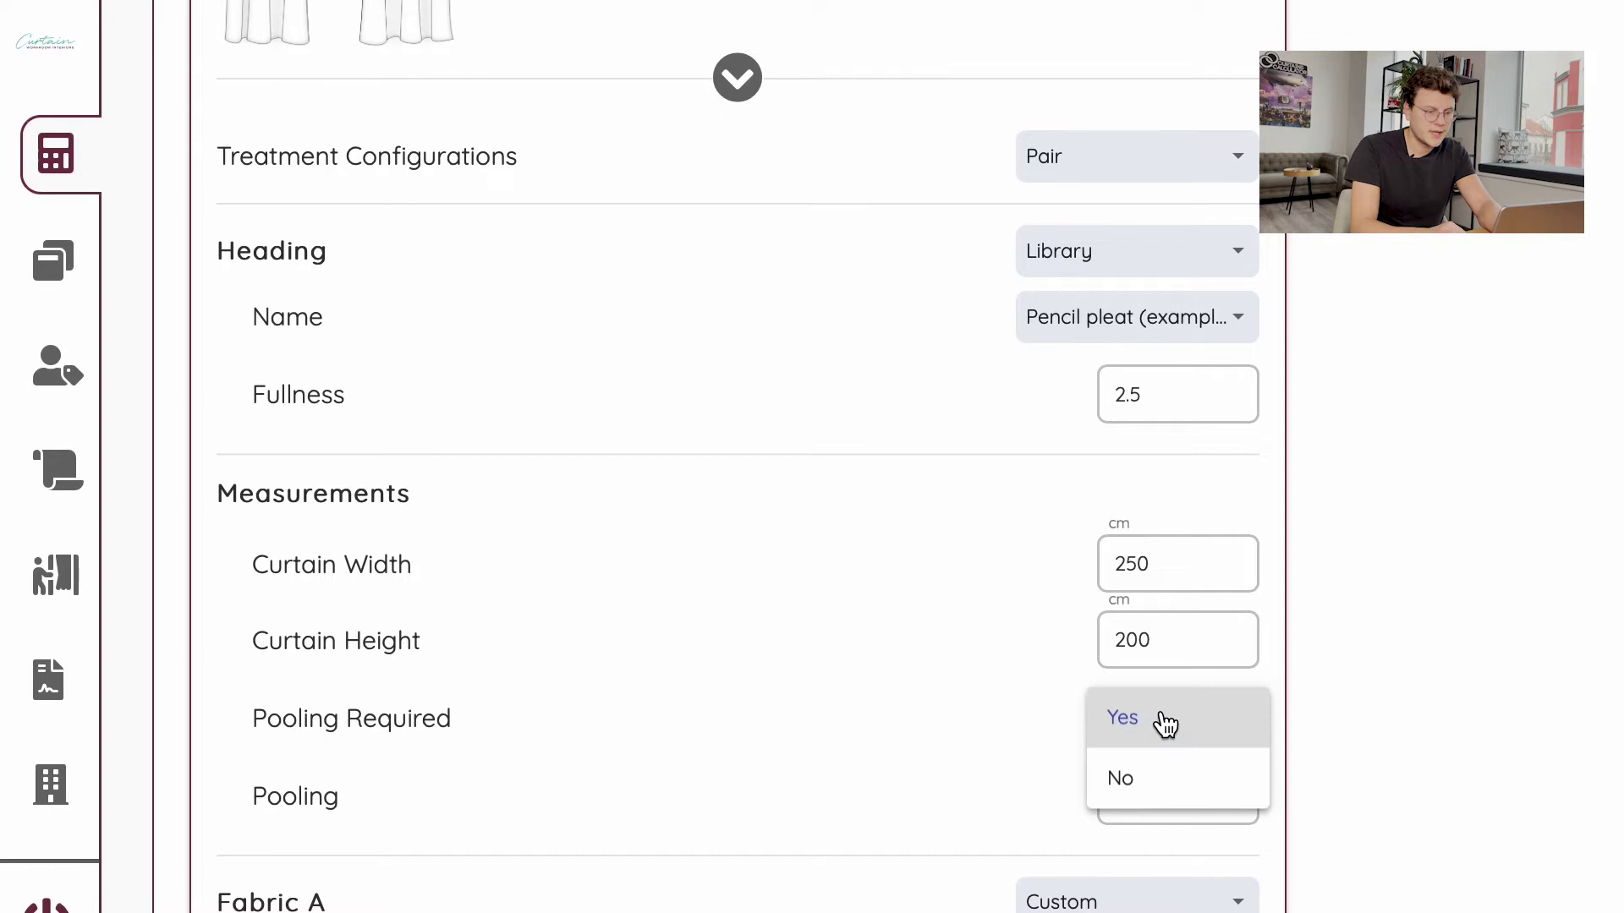
{"action": "left_click", "coordinate": [1022, 754]}
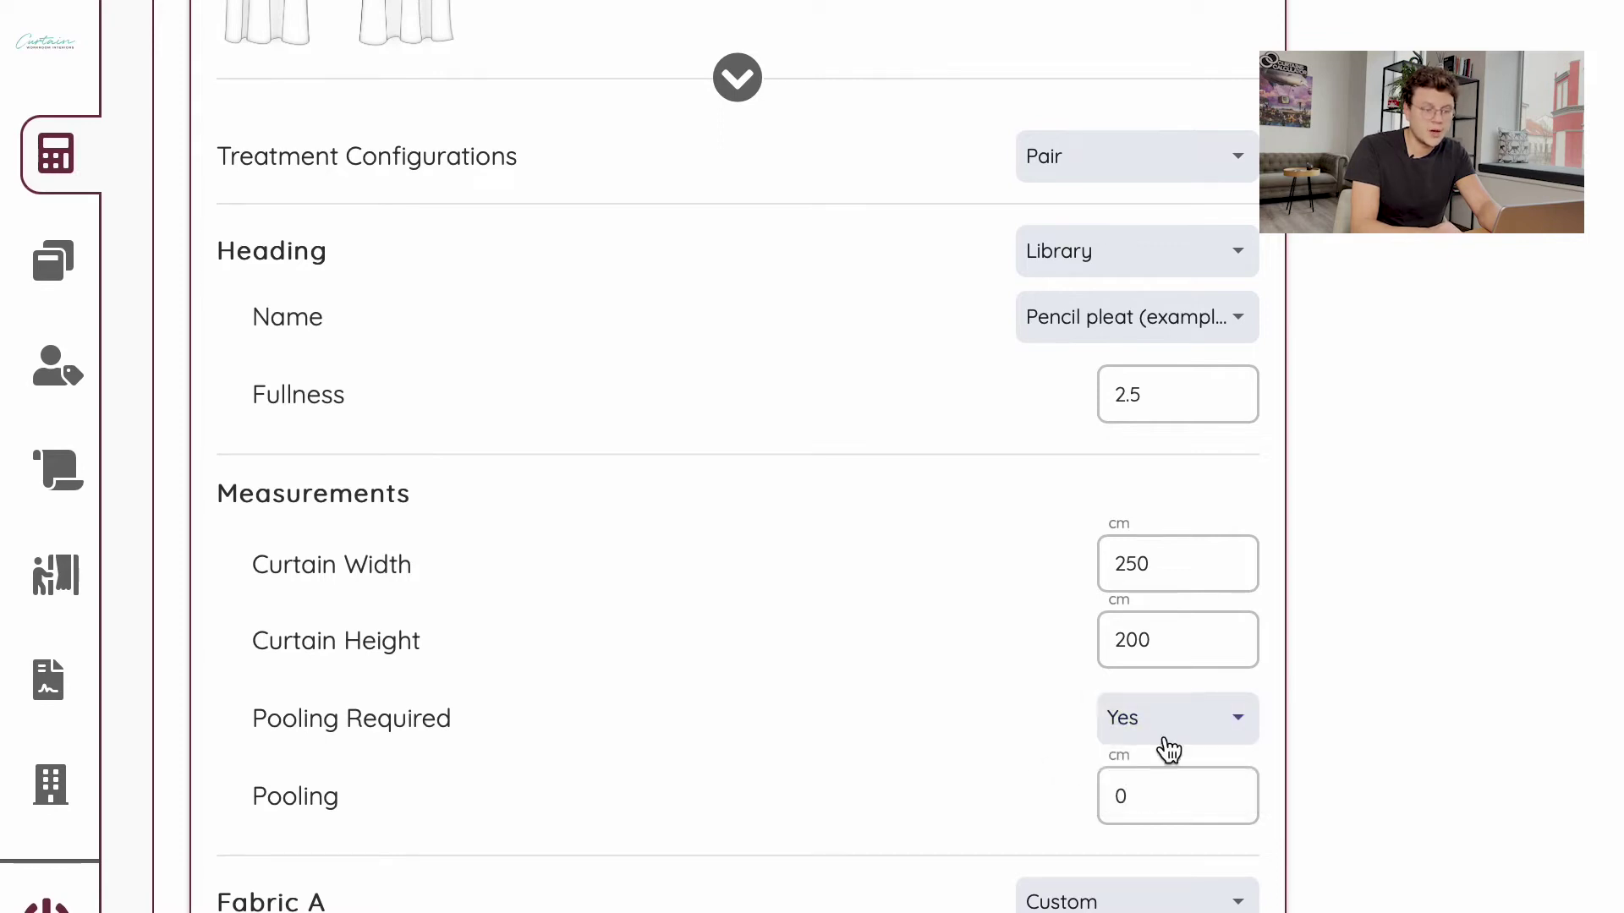
{"action": "left_click", "coordinate": [1167, 749]}
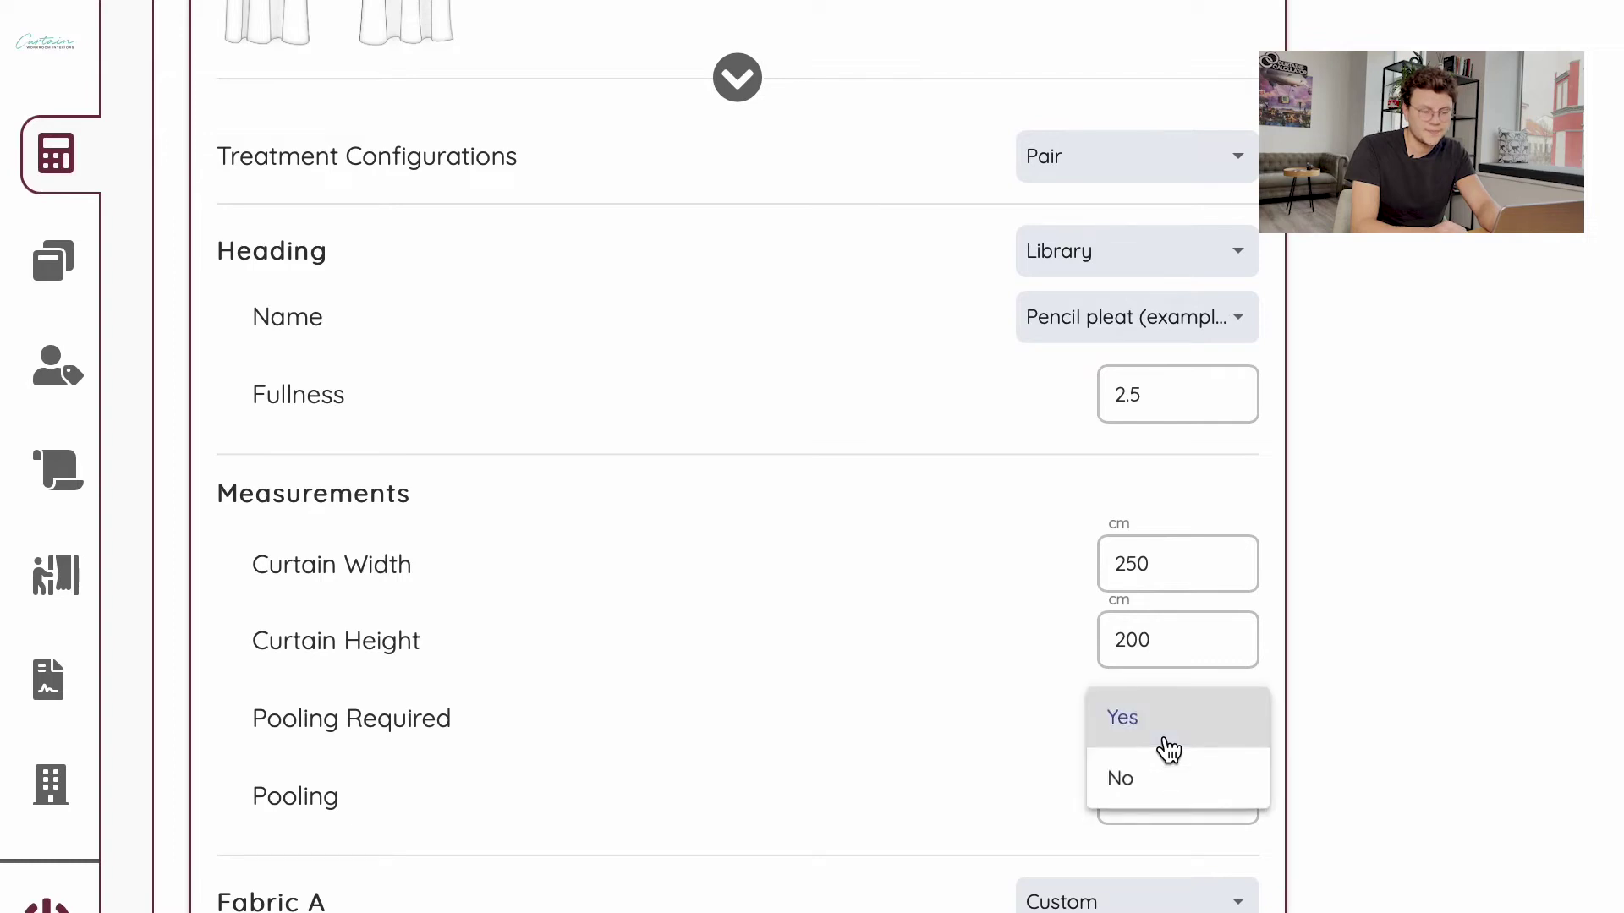
{"action": "left_click", "coordinate": [1160, 794]}
{"action": "scroll", "coordinate": [1099, 819], "scroll_direction": "down", "scroll_amount": 1}
{"action": "scroll", "coordinate": [1100, 819], "scroll_direction": "down", "scroll_amount": 1}
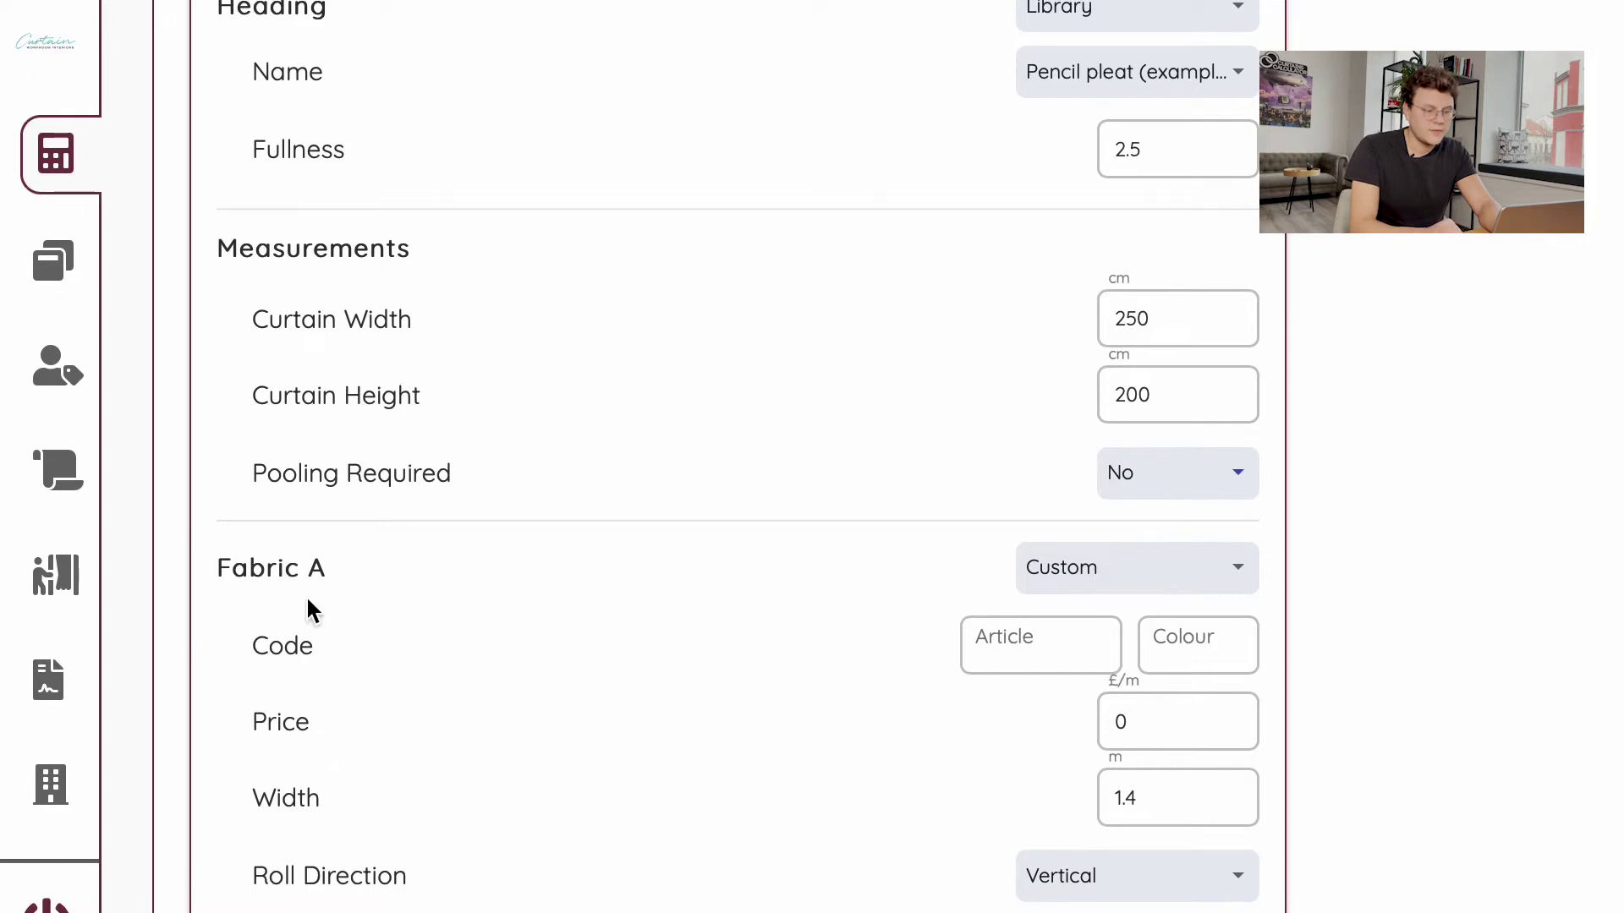
Enter custom Fabric A with code 12345, colour 'white latte' and price 50 £/m
{"action": "left_click", "coordinate": [1078, 594]}
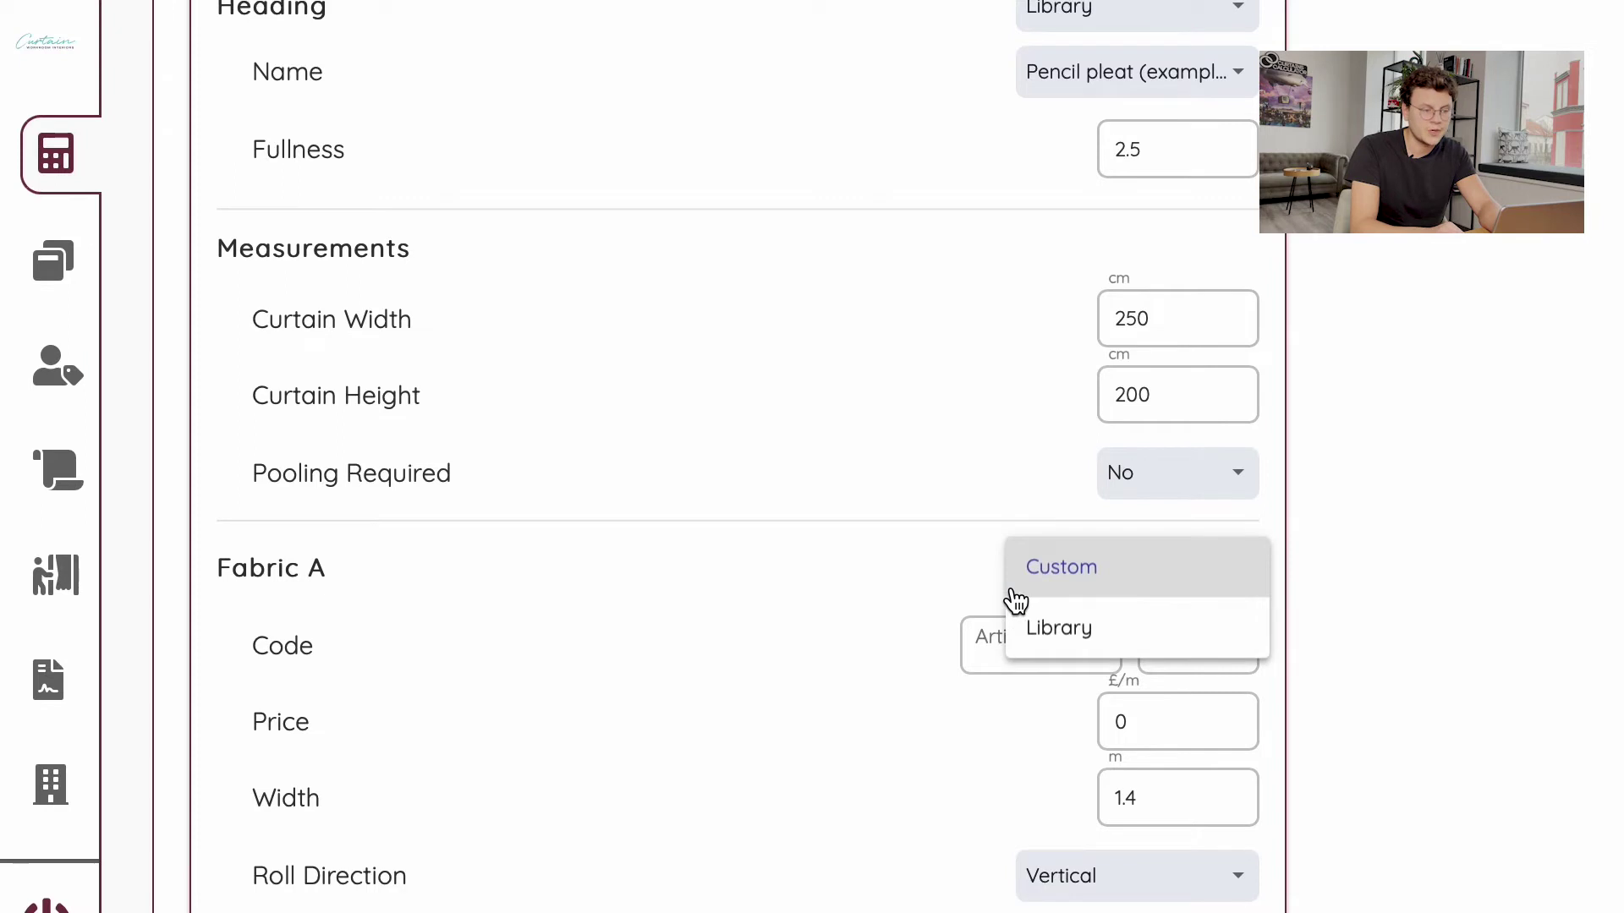
{"action": "left_click", "coordinate": [945, 577]}
{"action": "left_click", "coordinate": [1024, 651]}
{"action": "type", "text": "123"}
{"action": "key", "text": "Tab"}
{"action": "type", "text": "white latte"}
{"action": "key", "text": "Tab"}
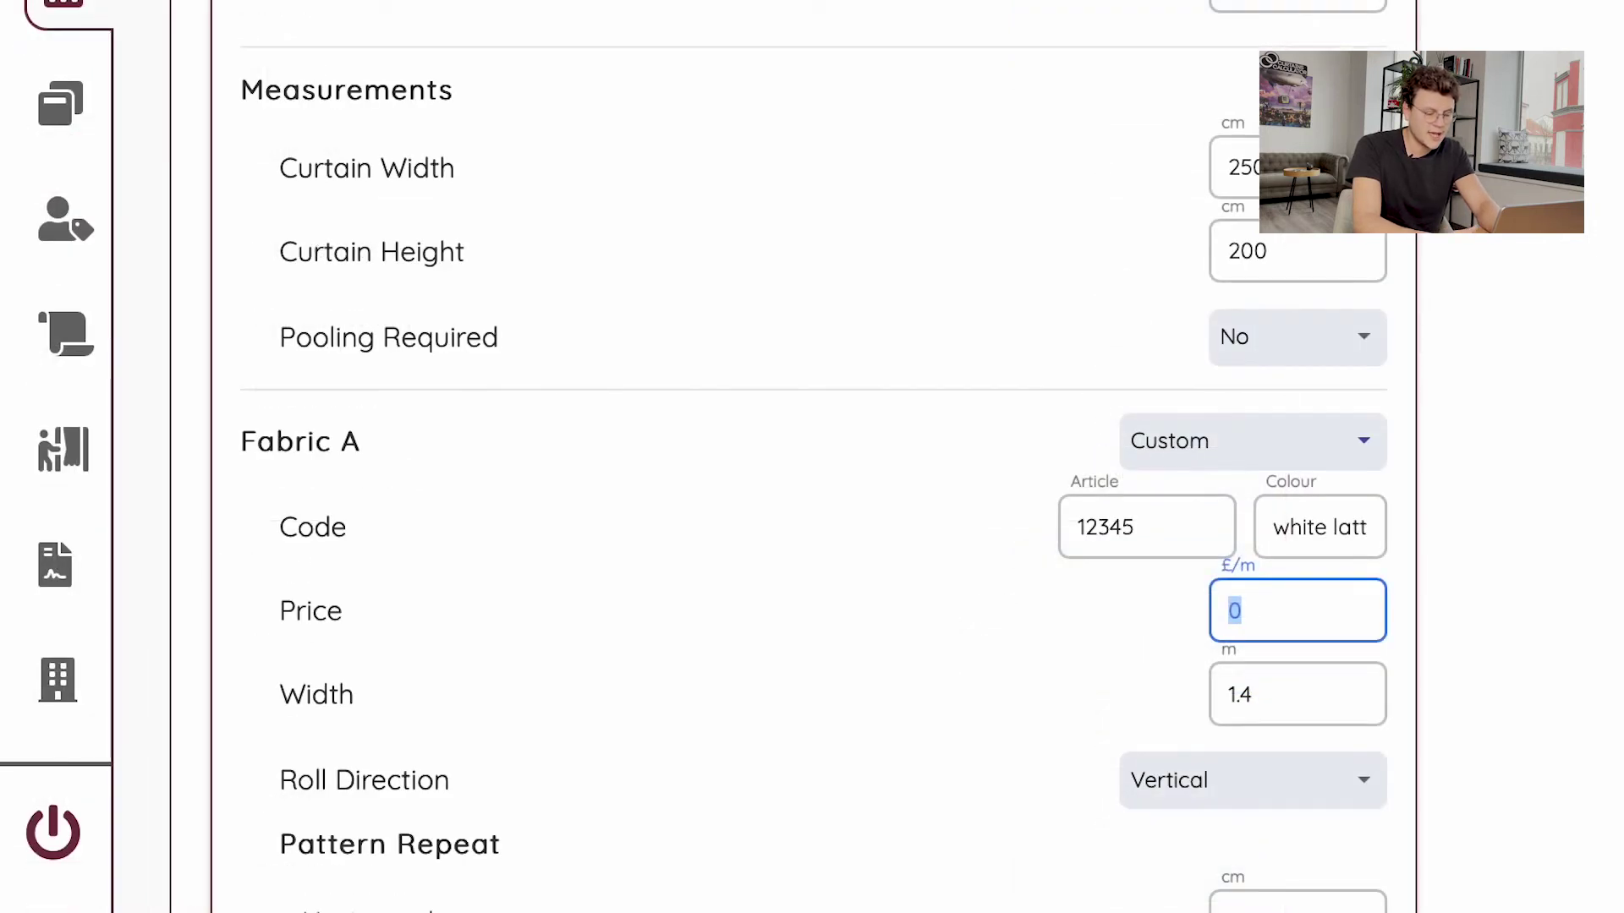
{"action": "type", "text": "50"}
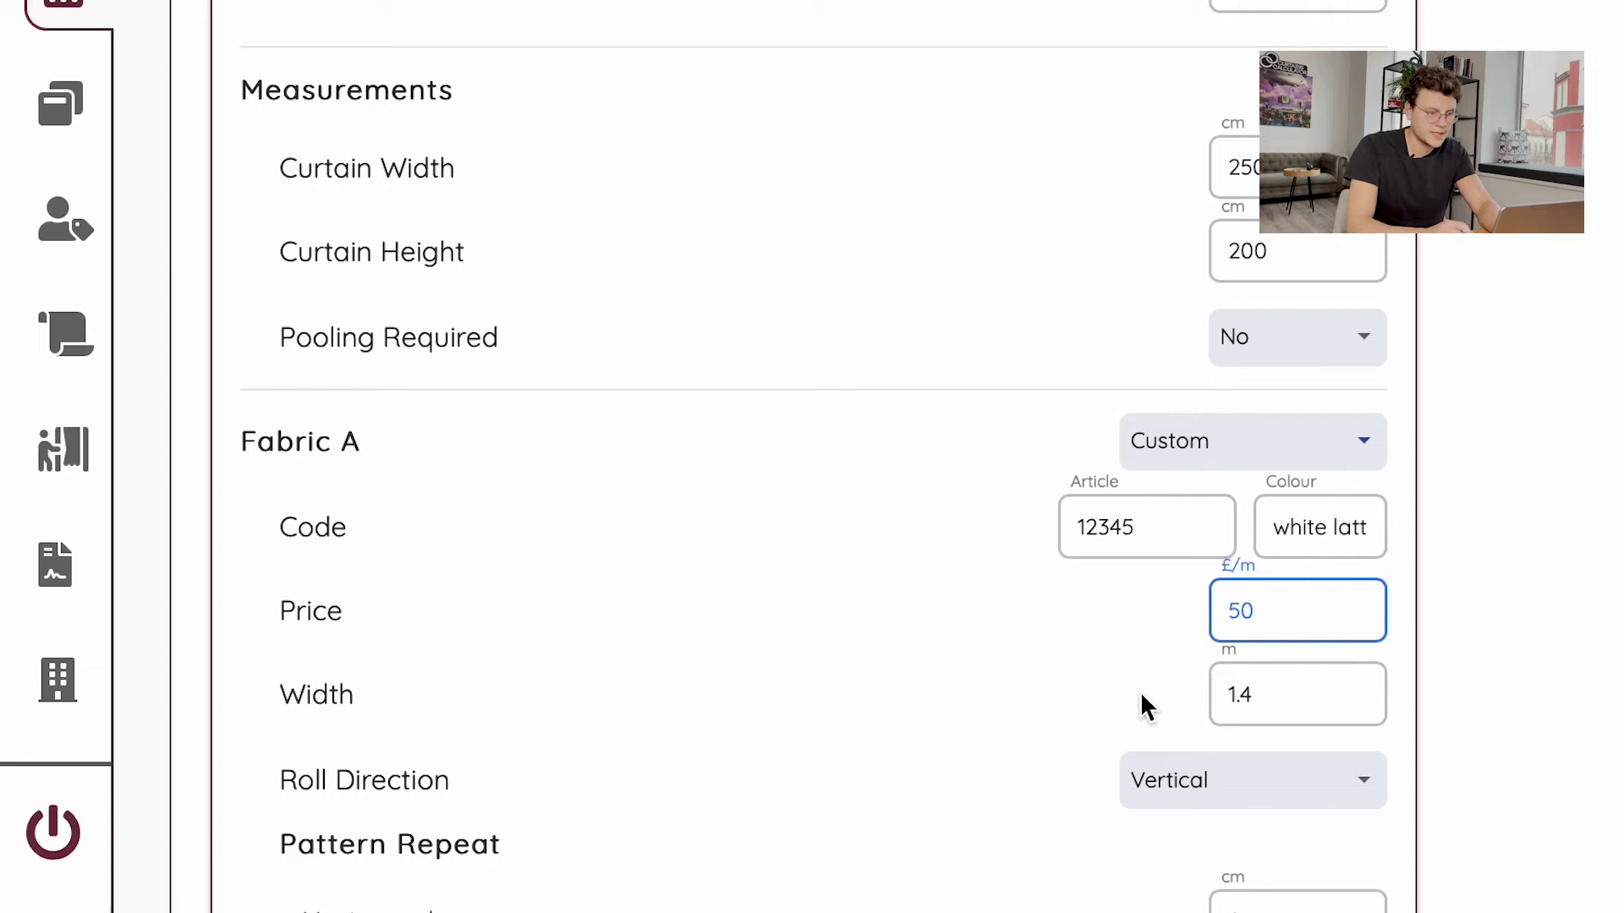
{"action": "scroll", "coordinate": [1142, 697], "scroll_direction": "down", "scroll_amount": 2}
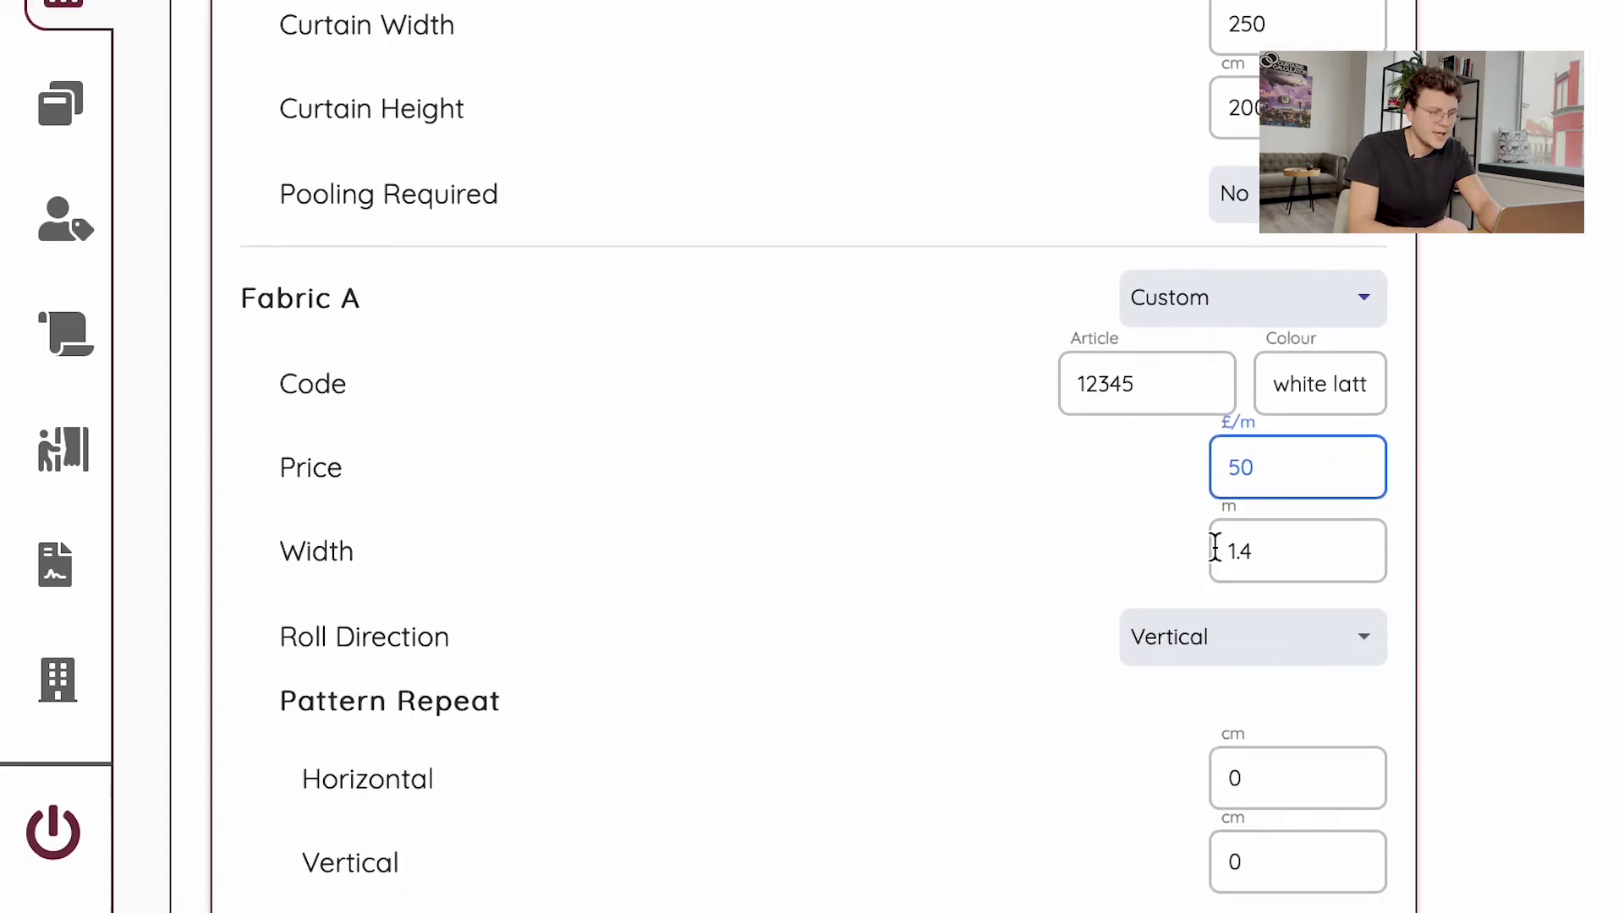
Set the fabric width to 1.4 m and roll direction to Vertical
{"action": "left_click", "coordinate": [1276, 550]}
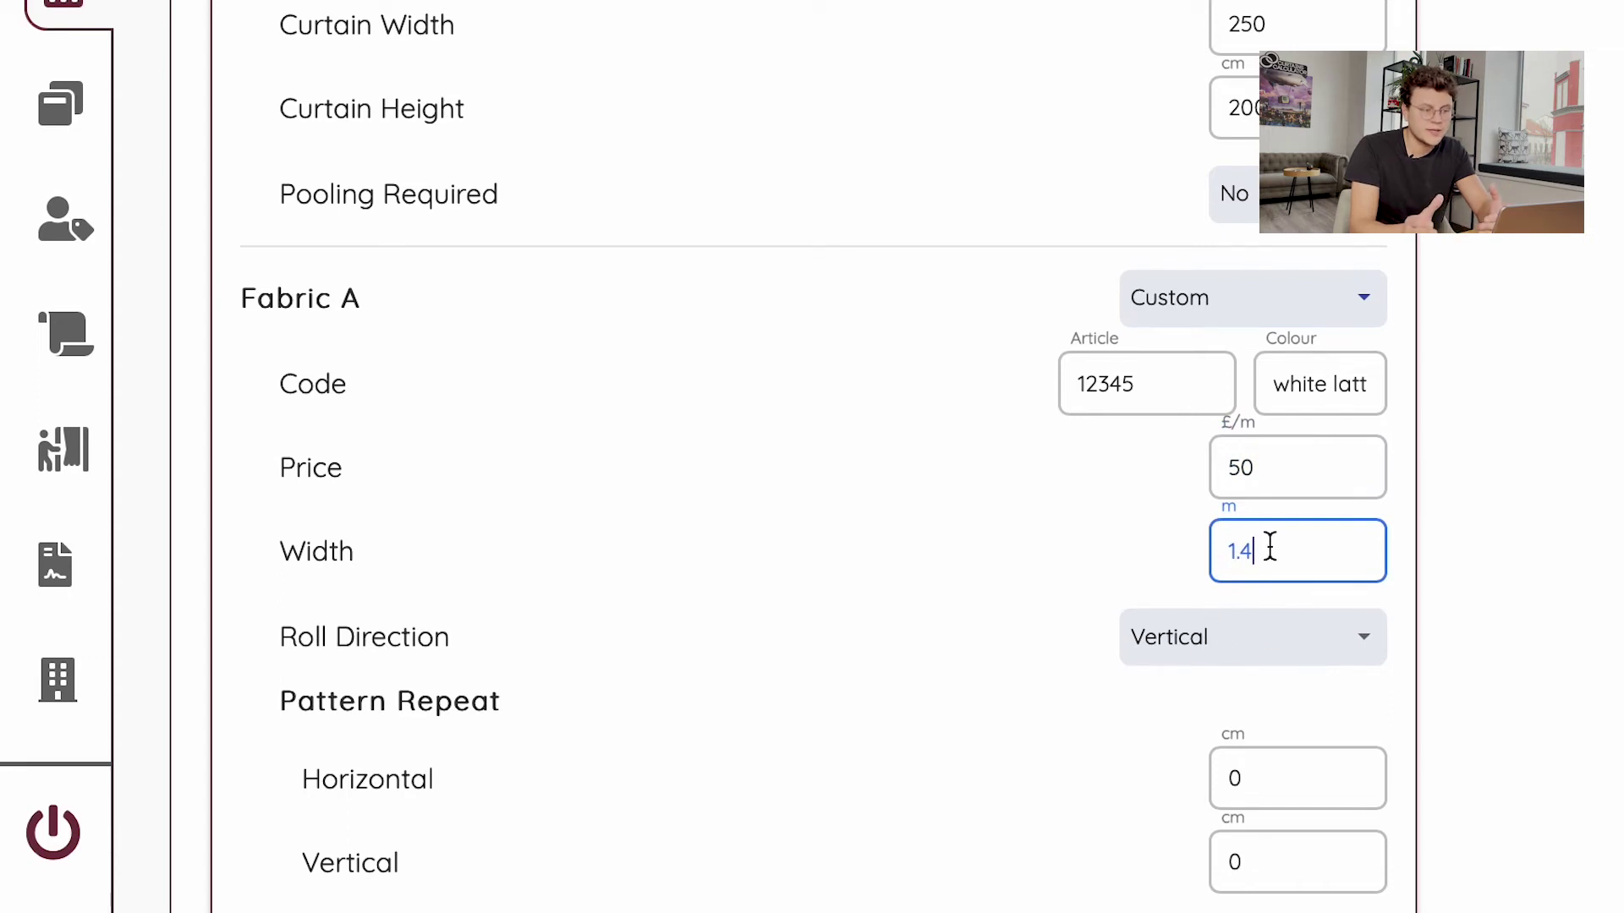
{"action": "left_click", "coordinate": [1228, 645]}
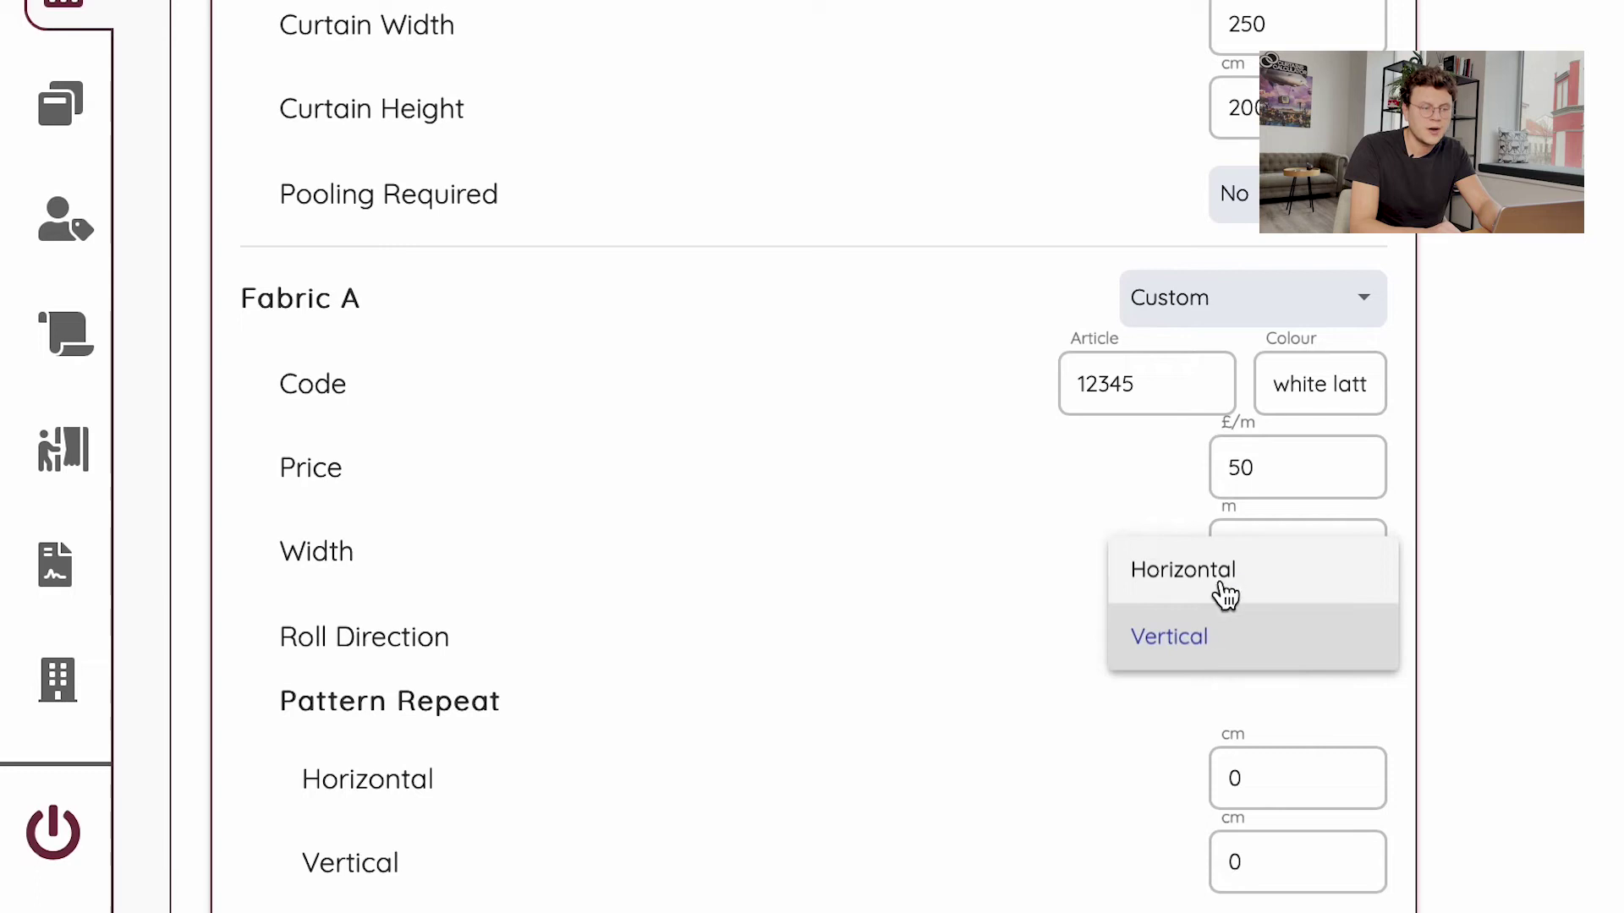
{"action": "left_click", "coordinate": [991, 646]}
{"action": "left_click", "coordinate": [1182, 643]}
{"action": "left_click", "coordinate": [1146, 571]}
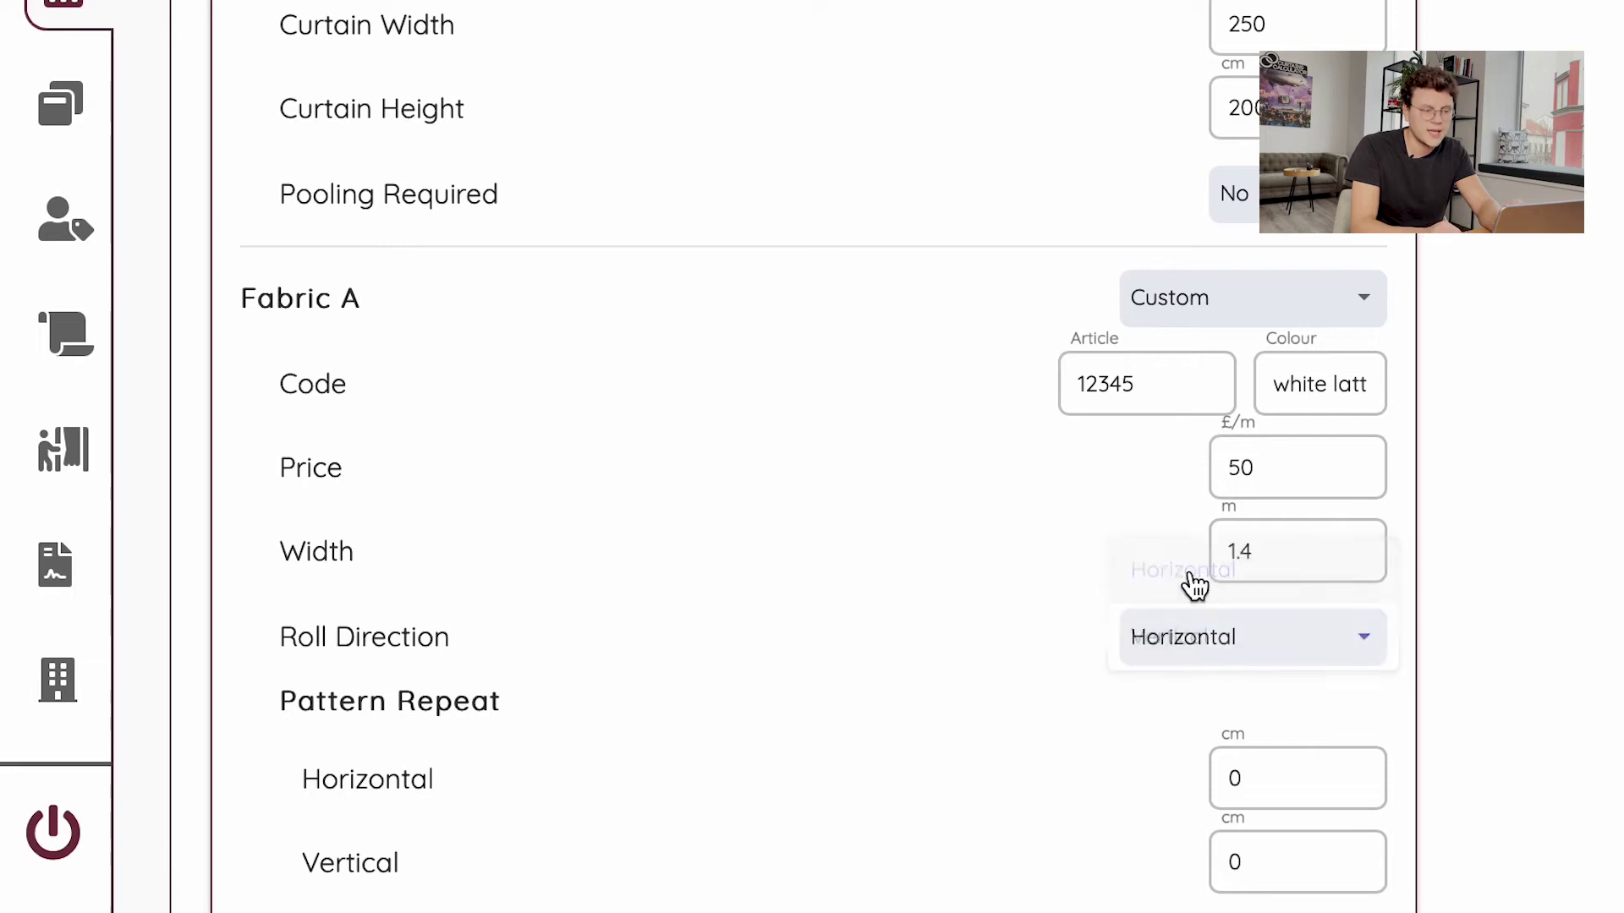
{"action": "left_click", "coordinate": [1184, 644]}
{"action": "left_click", "coordinate": [1188, 706]}
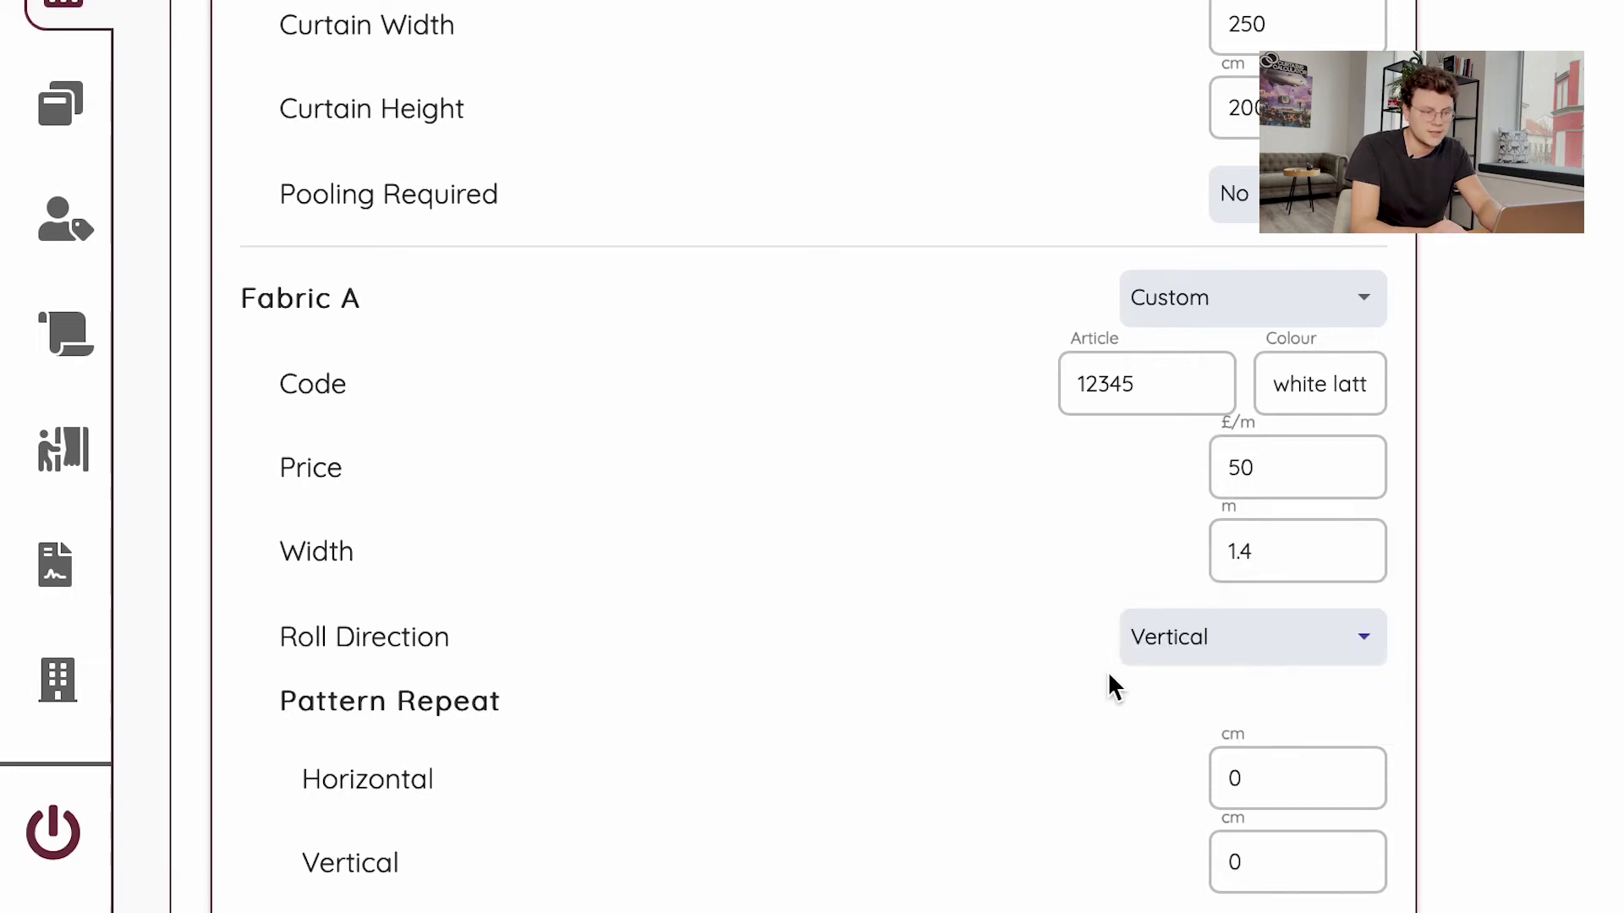
{"action": "scroll", "coordinate": [1108, 672], "scroll_direction": "down", "scroll_amount": 2}
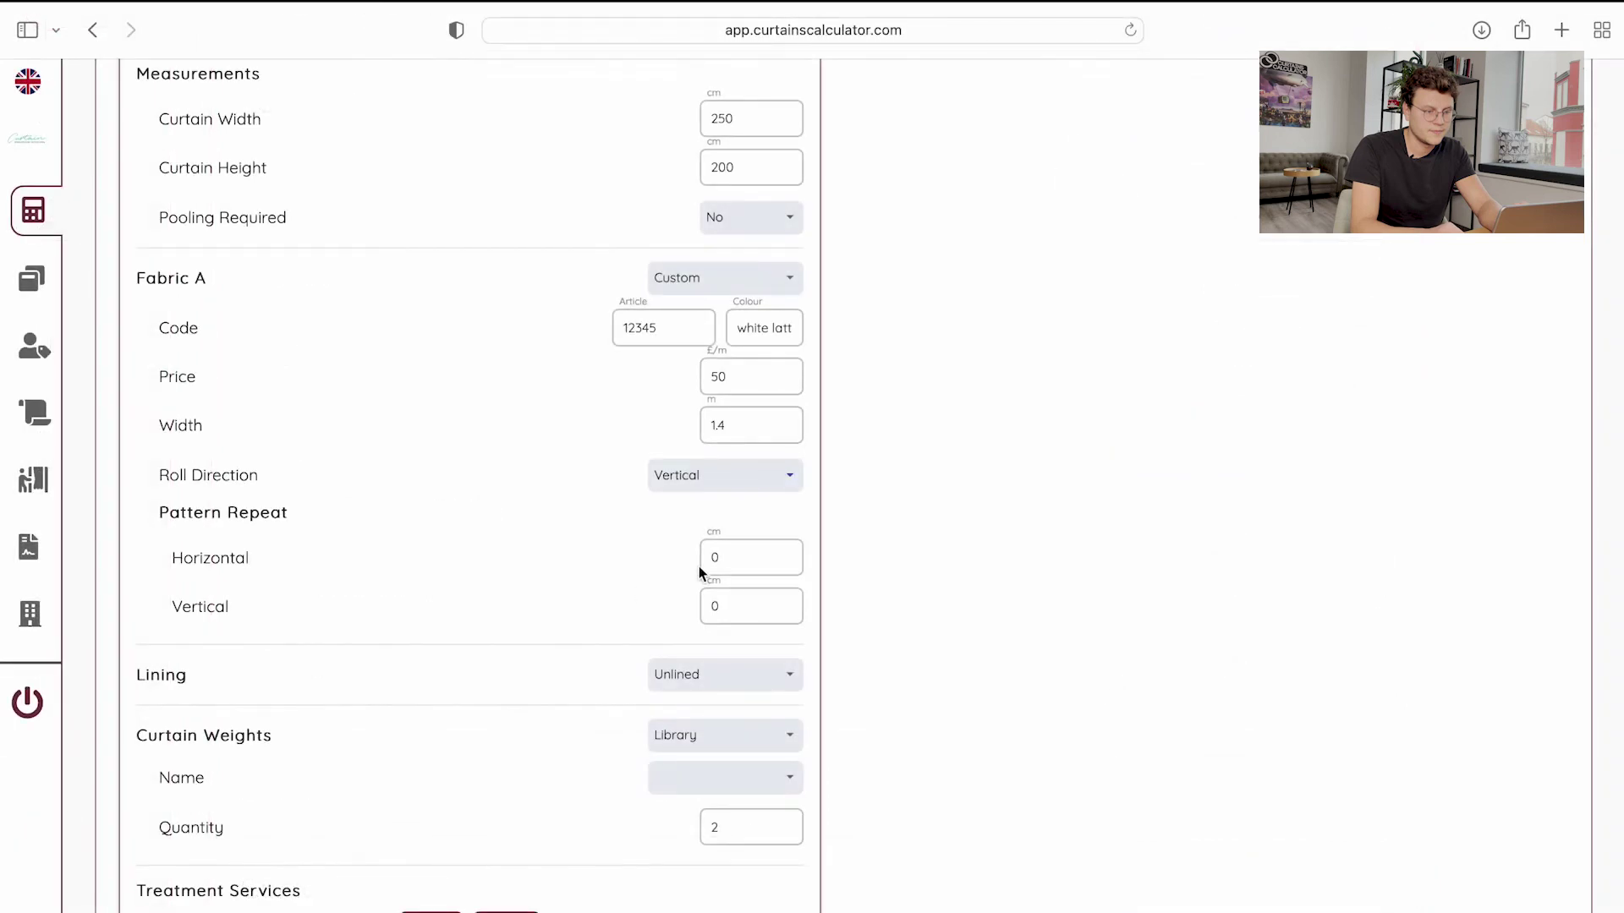
{"action": "left_click", "coordinate": [737, 604]}
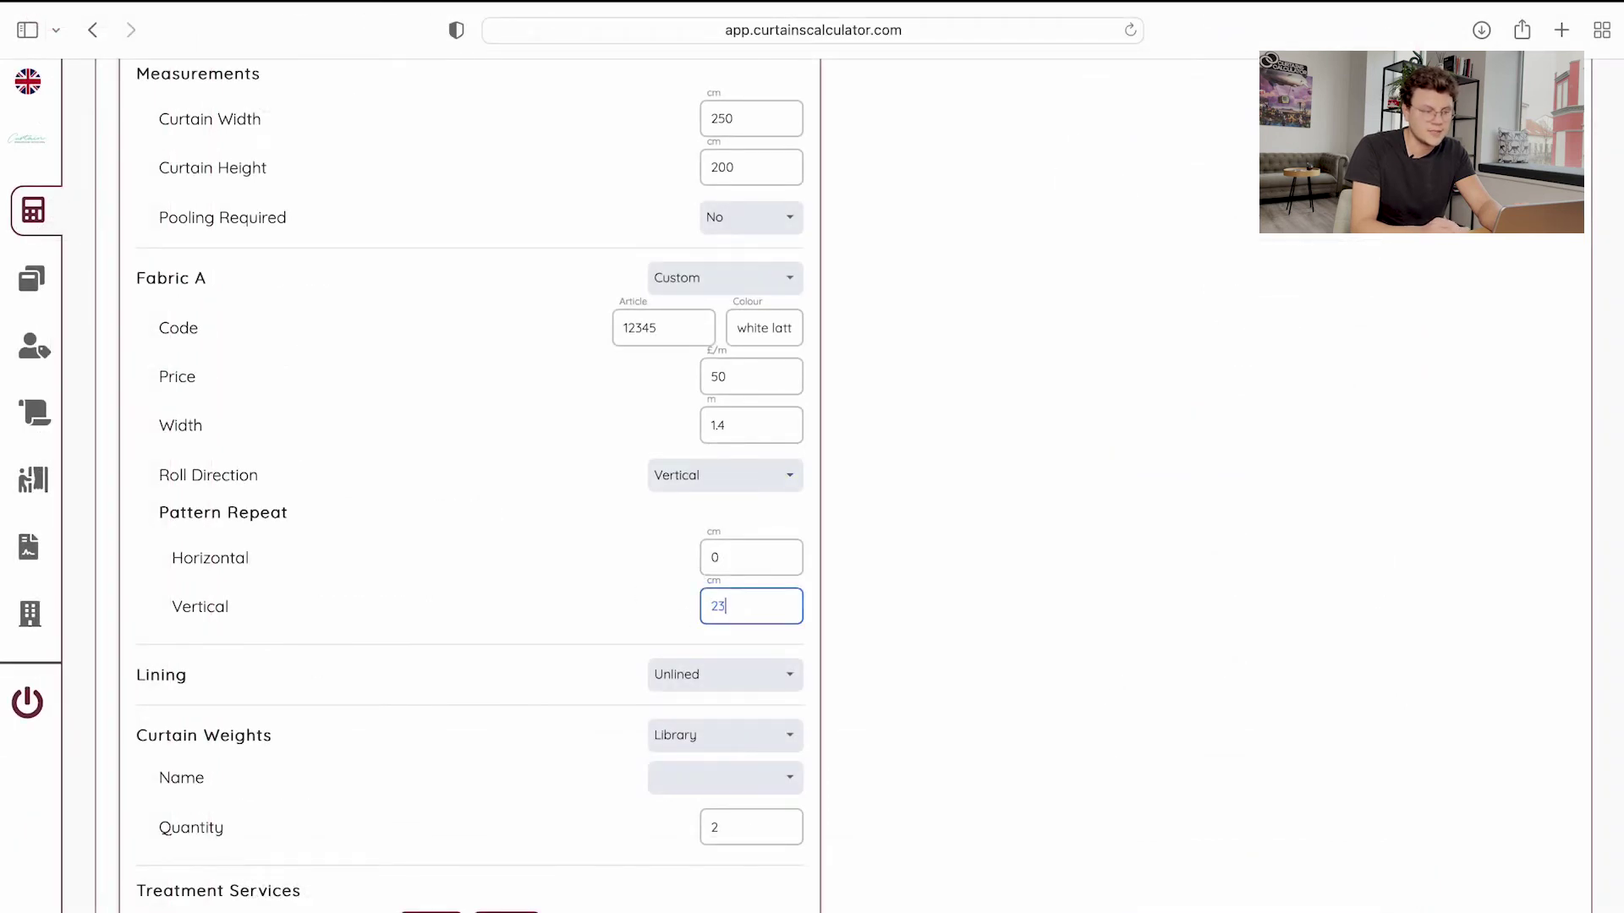
{"action": "left_click", "coordinate": [655, 620]}
{"action": "left_click", "coordinate": [774, 611]}
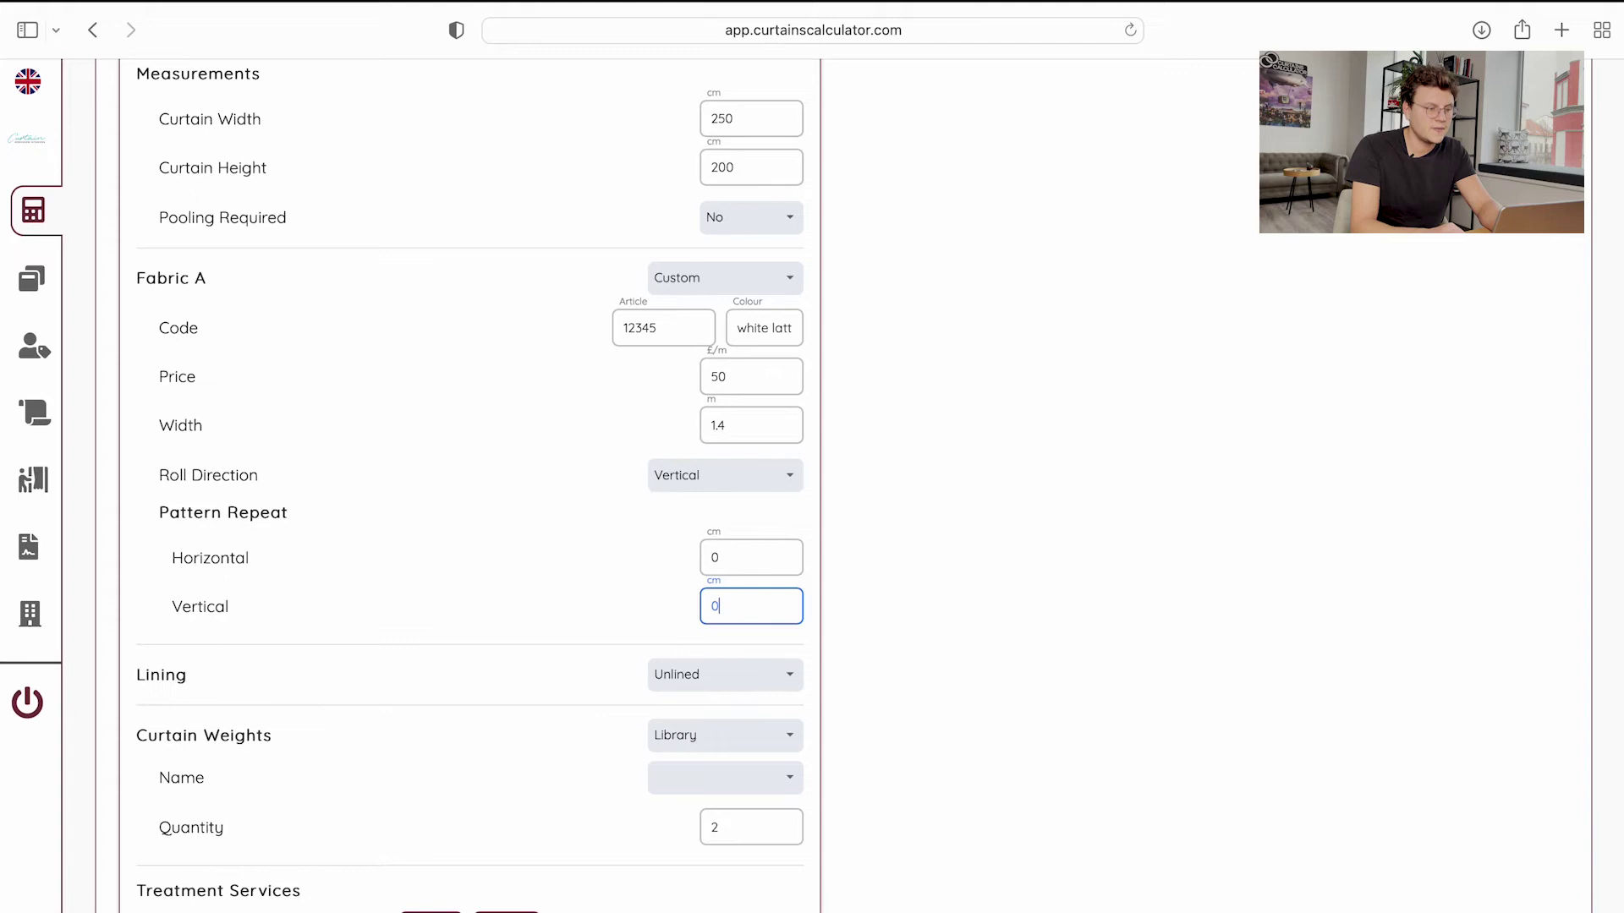
{"action": "left_click", "coordinate": [679, 619]}
{"action": "scroll", "coordinate": [677, 617], "scroll_direction": "down", "scroll_amount": 2}
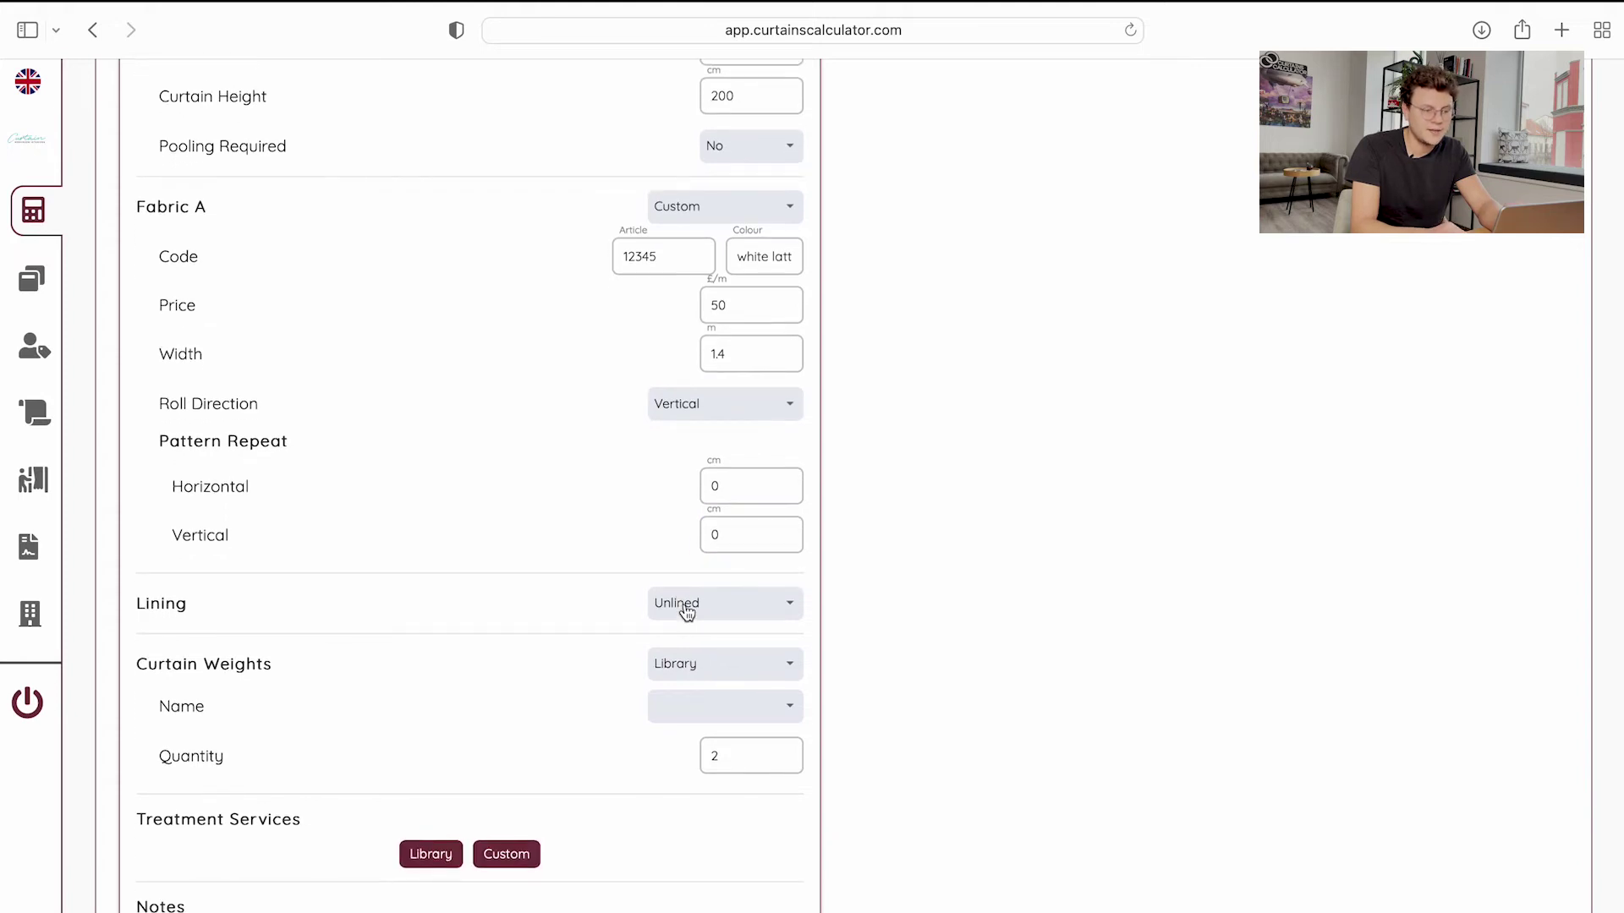
{"action": "left_click", "coordinate": [687, 611]}
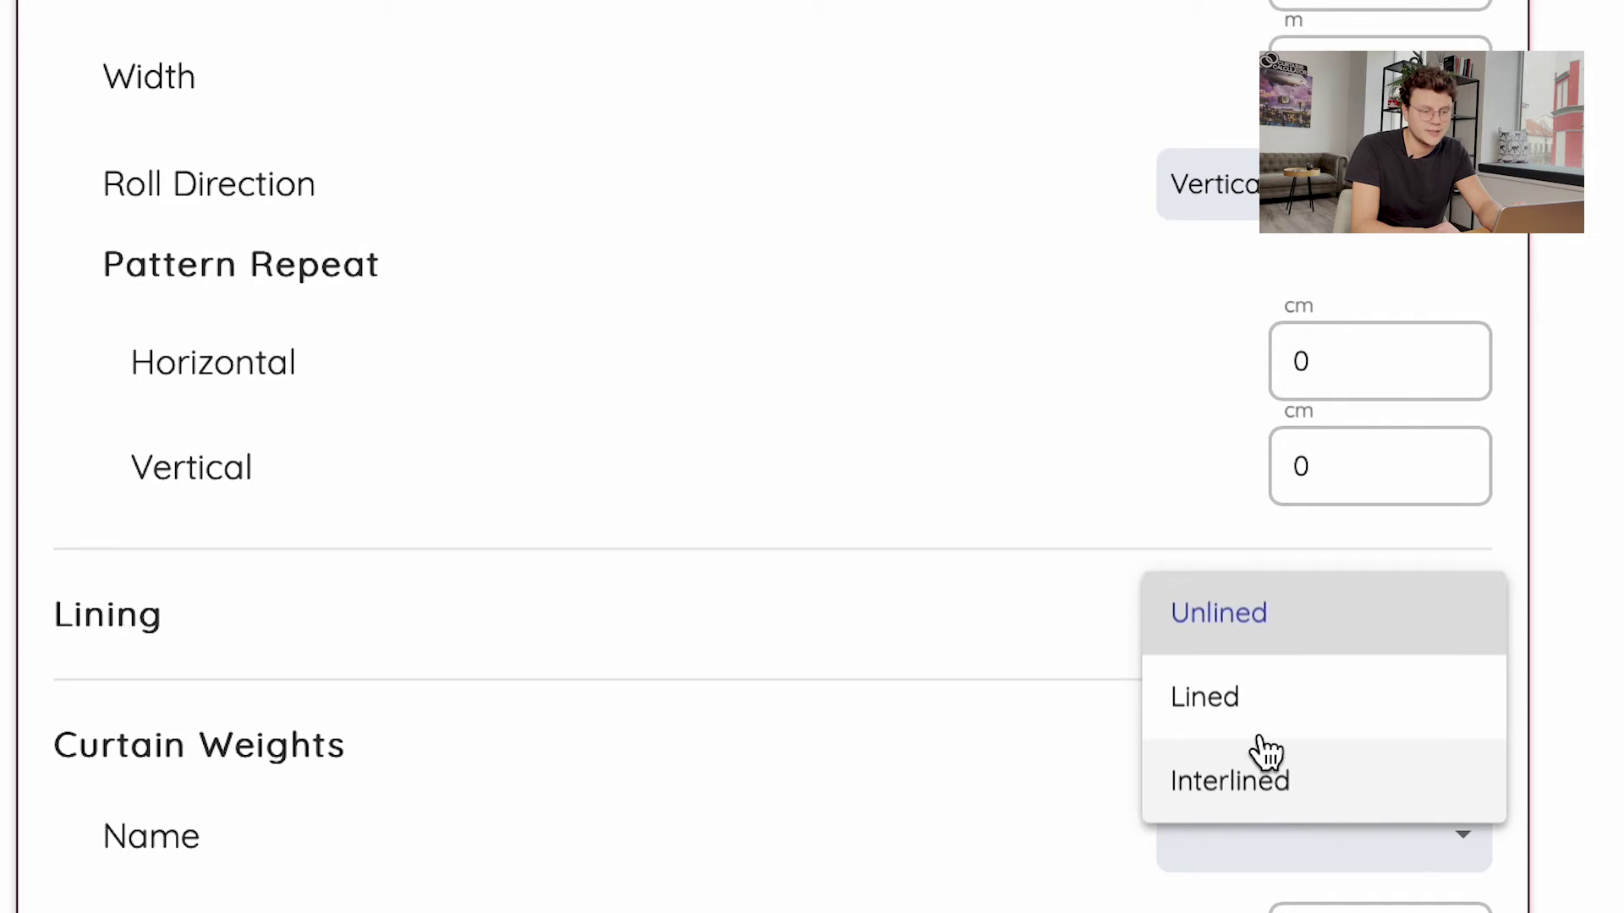
{"action": "left_click", "coordinate": [1075, 575]}
{"action": "scroll", "coordinate": [1076, 575], "scroll_direction": "down", "scroll_amount": 3}
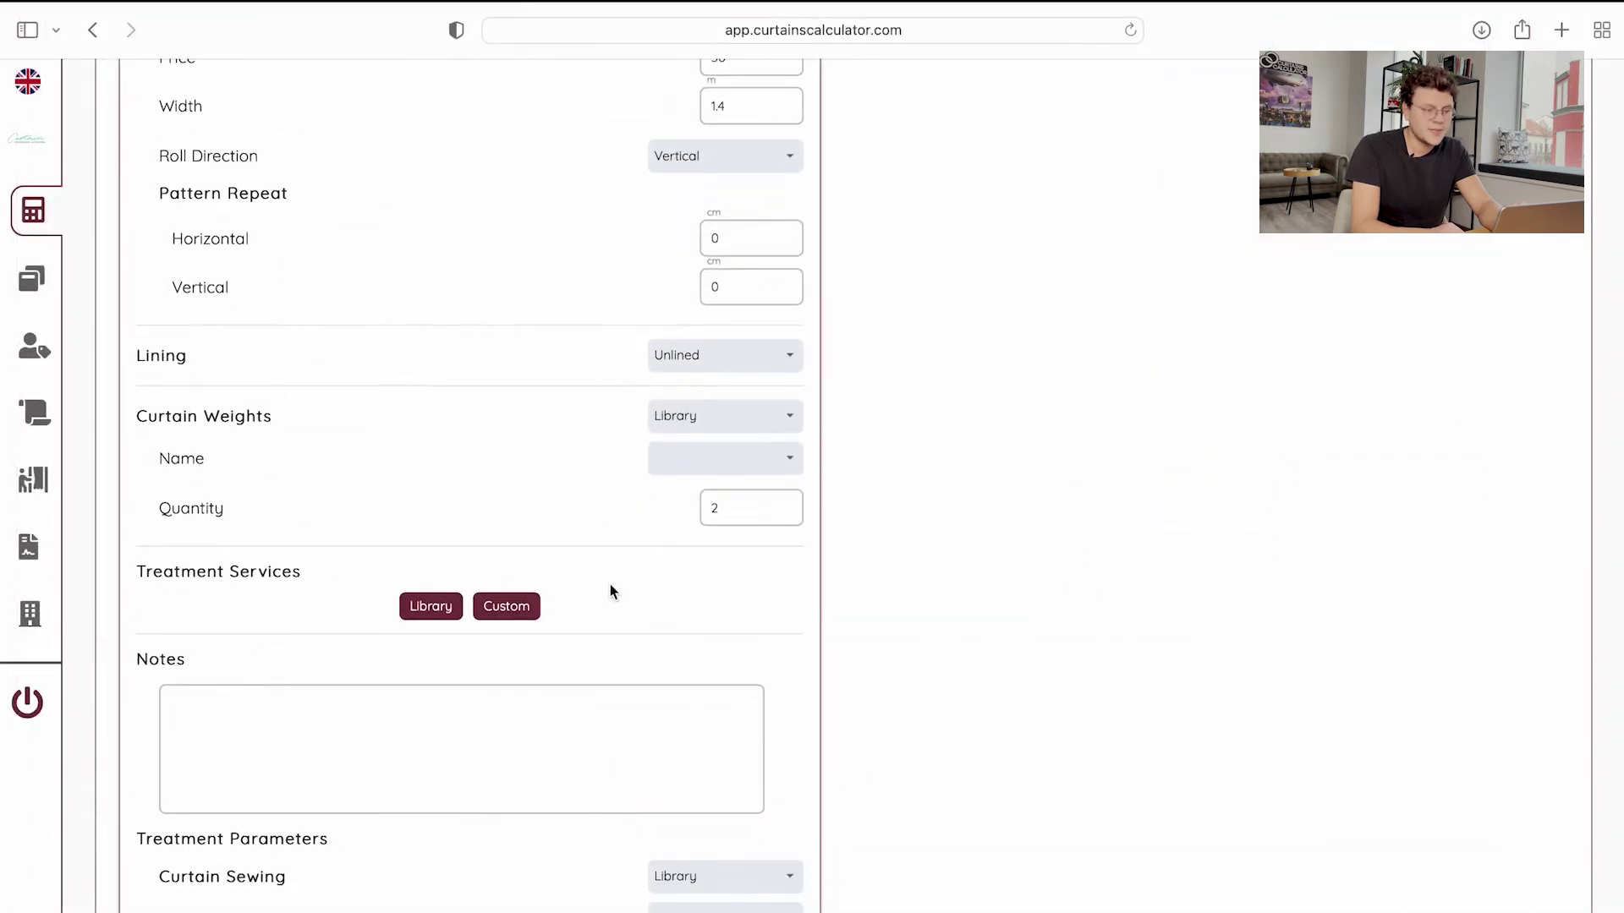
Add a blank custom treatment service, leaving its pricing method as Unit
{"action": "scroll", "coordinate": [465, 614], "scroll_direction": "down", "scroll_amount": 1}
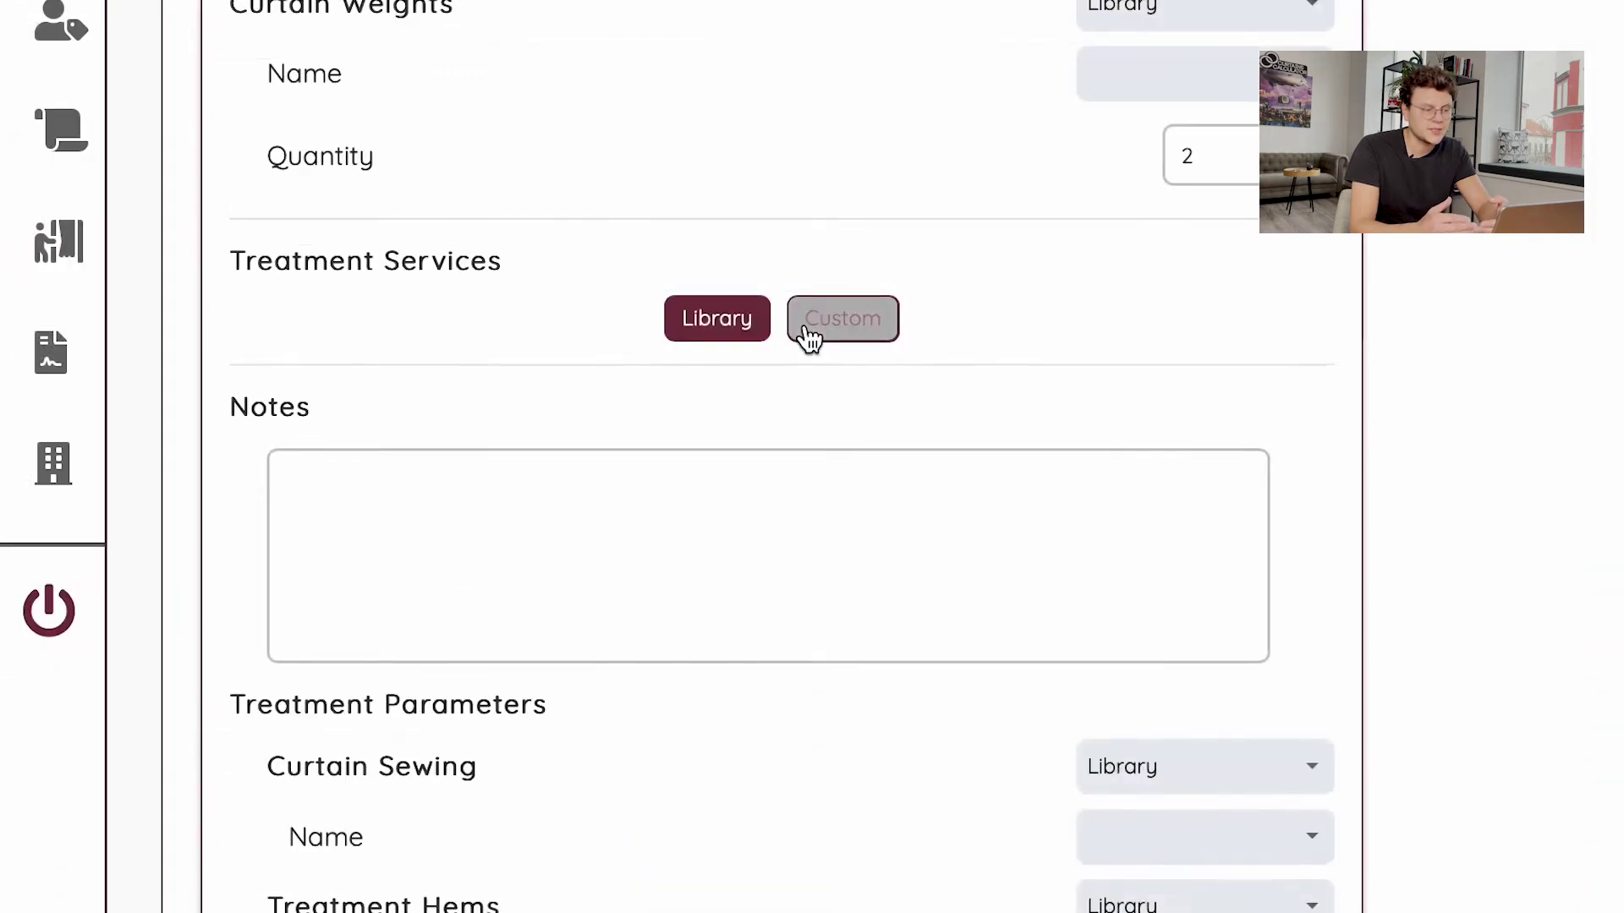
{"action": "left_click", "coordinate": [807, 334]}
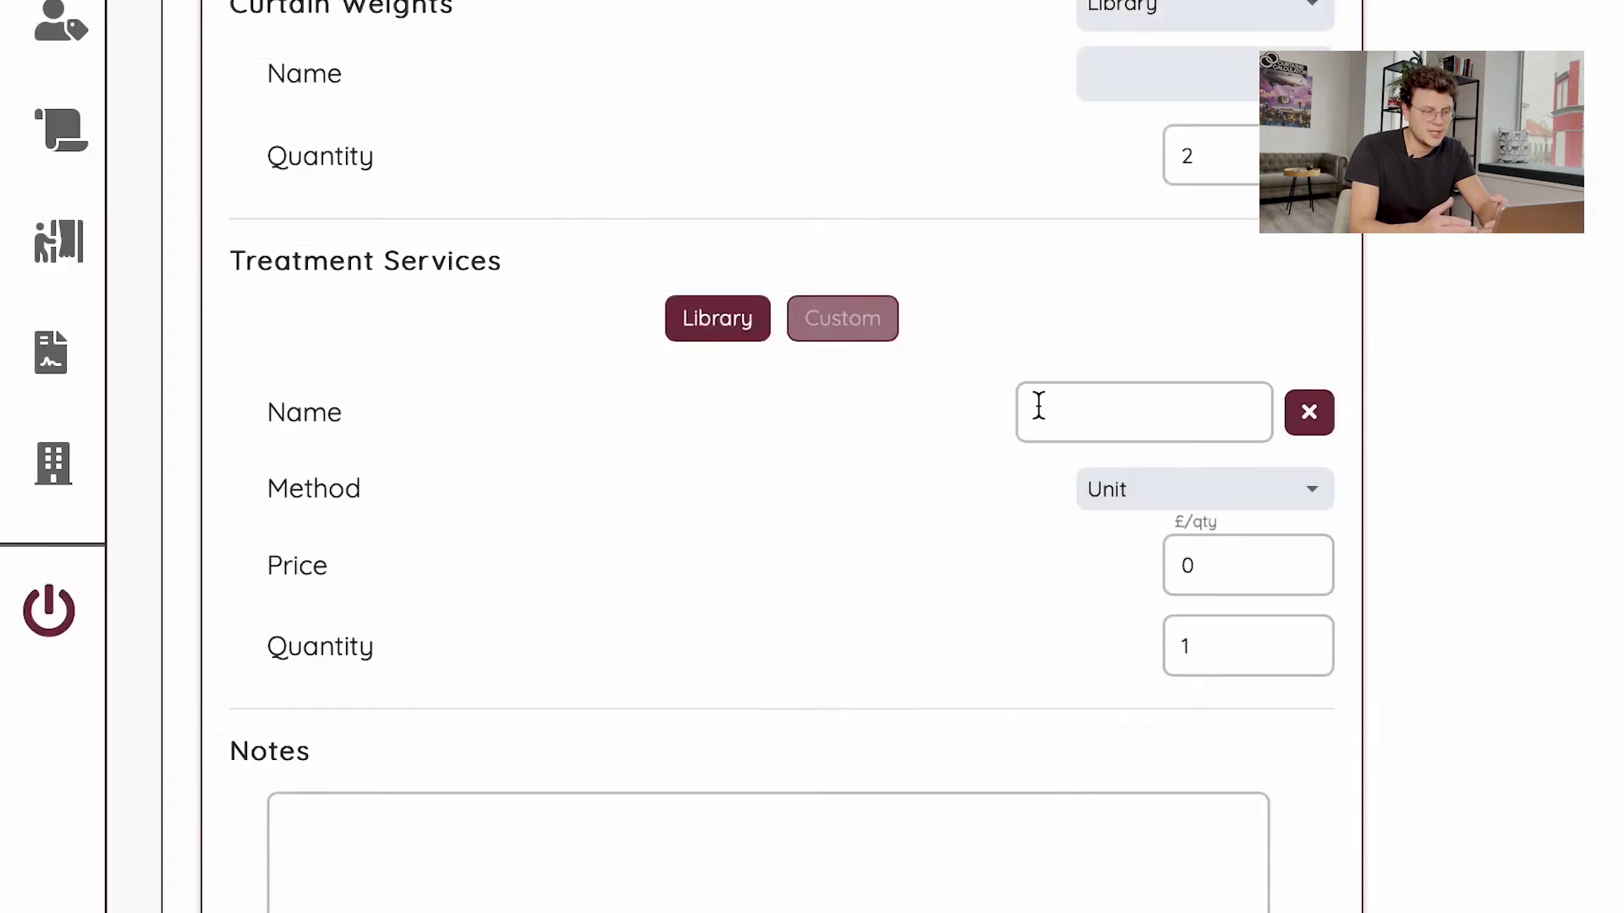
{"action": "left_click", "coordinate": [1069, 407]}
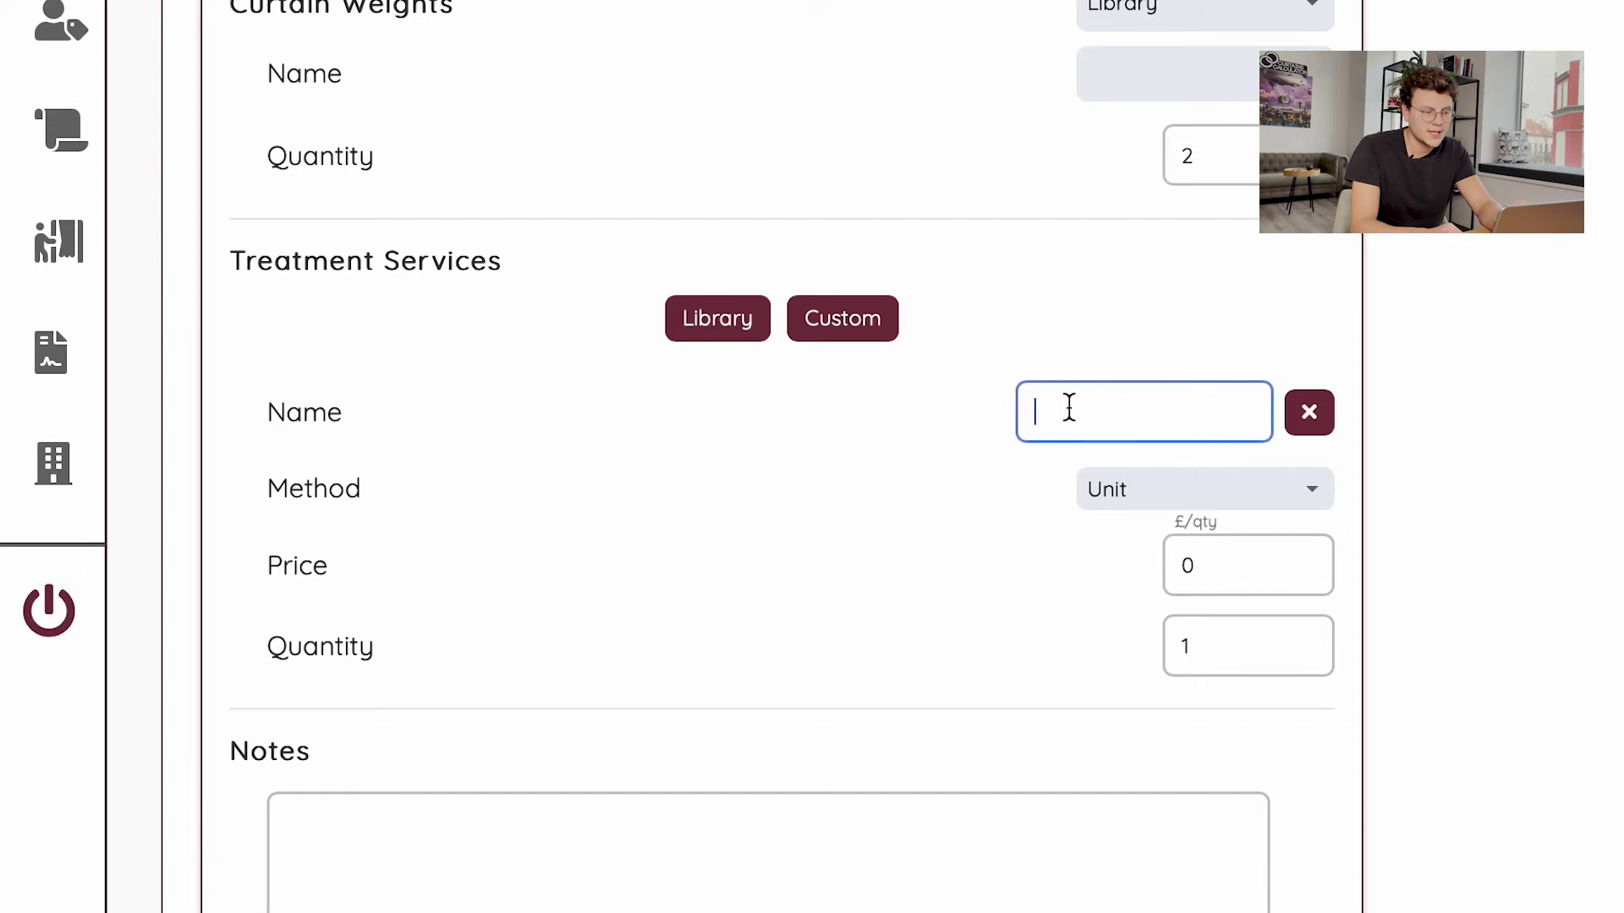
{"action": "left_click", "coordinate": [1138, 489]}
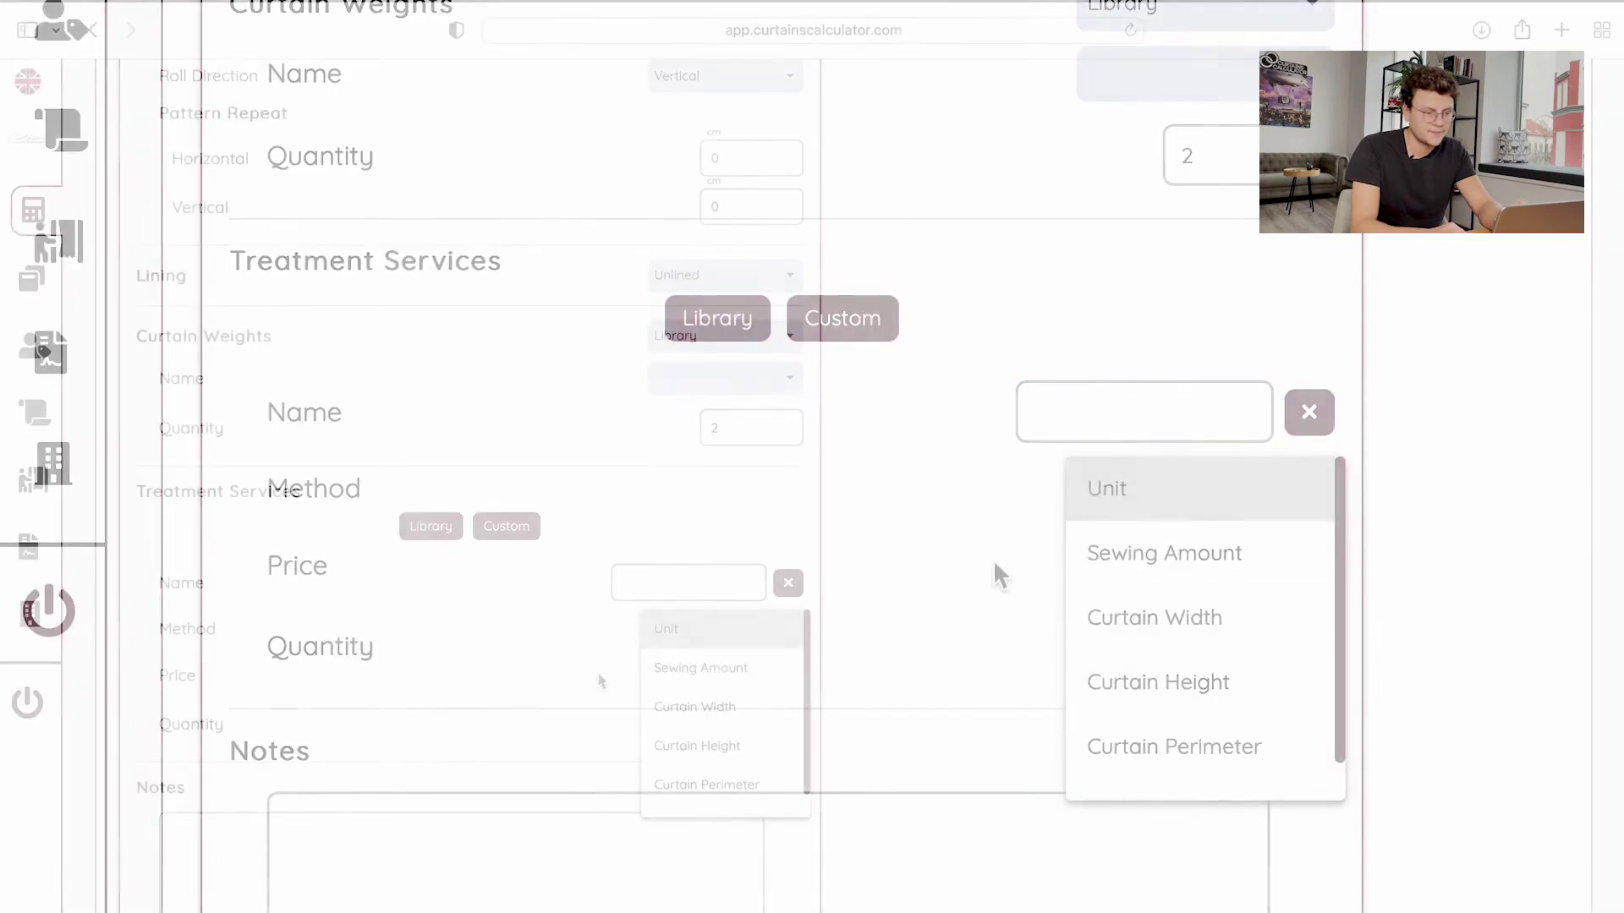
{"action": "left_click", "coordinate": [598, 675]}
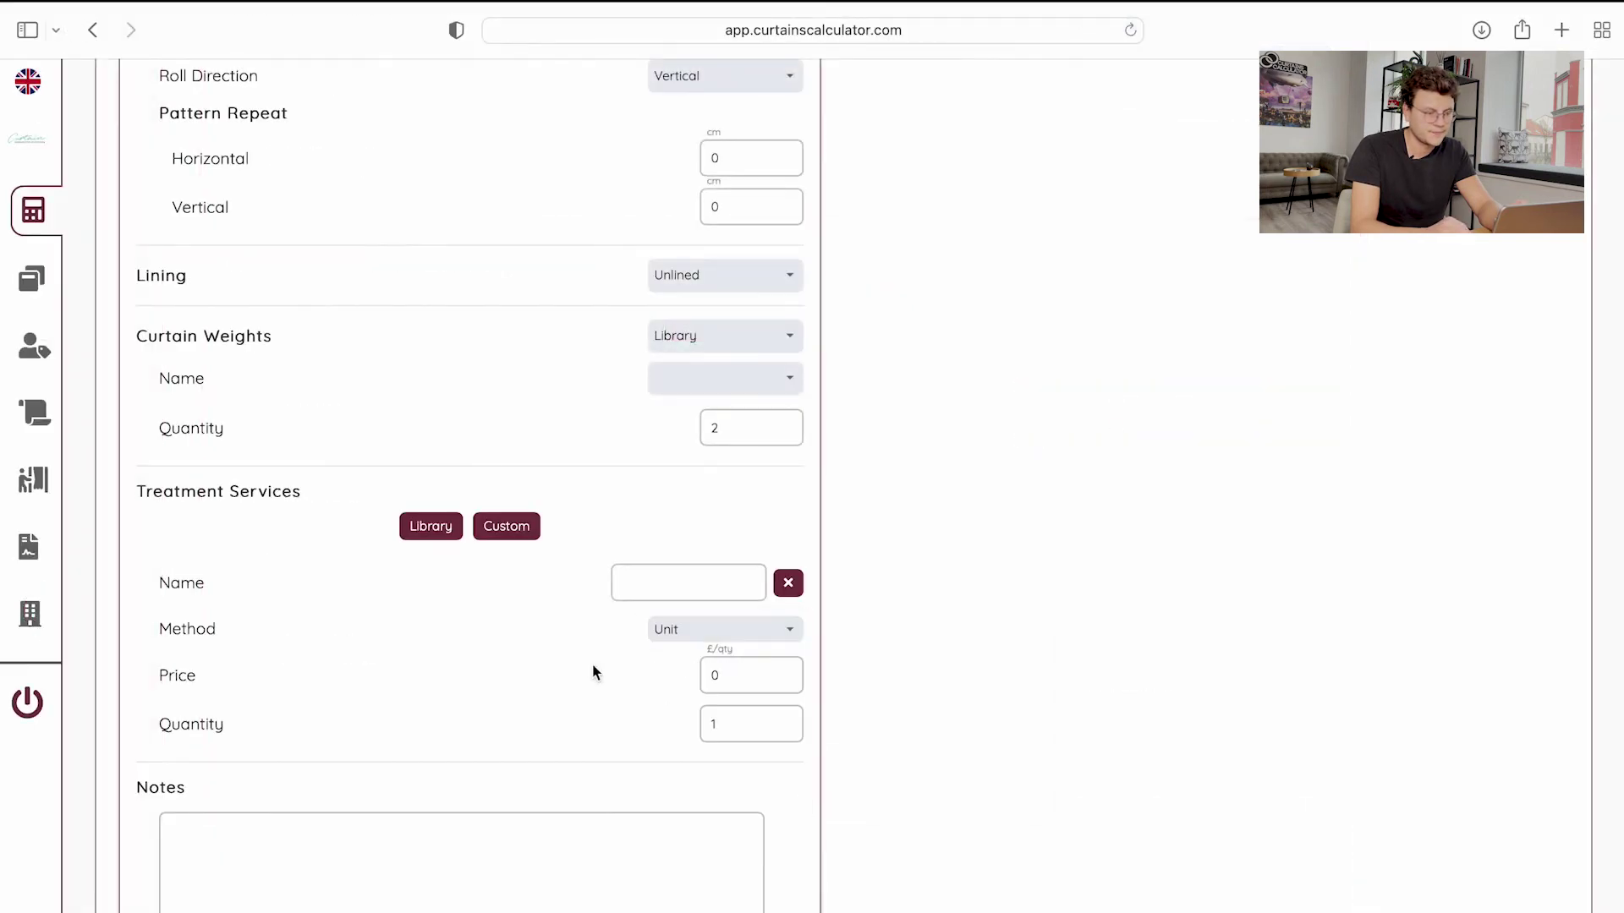
Add the library service Instalation cost (example) with quantity 1
{"action": "left_click", "coordinate": [431, 527]}
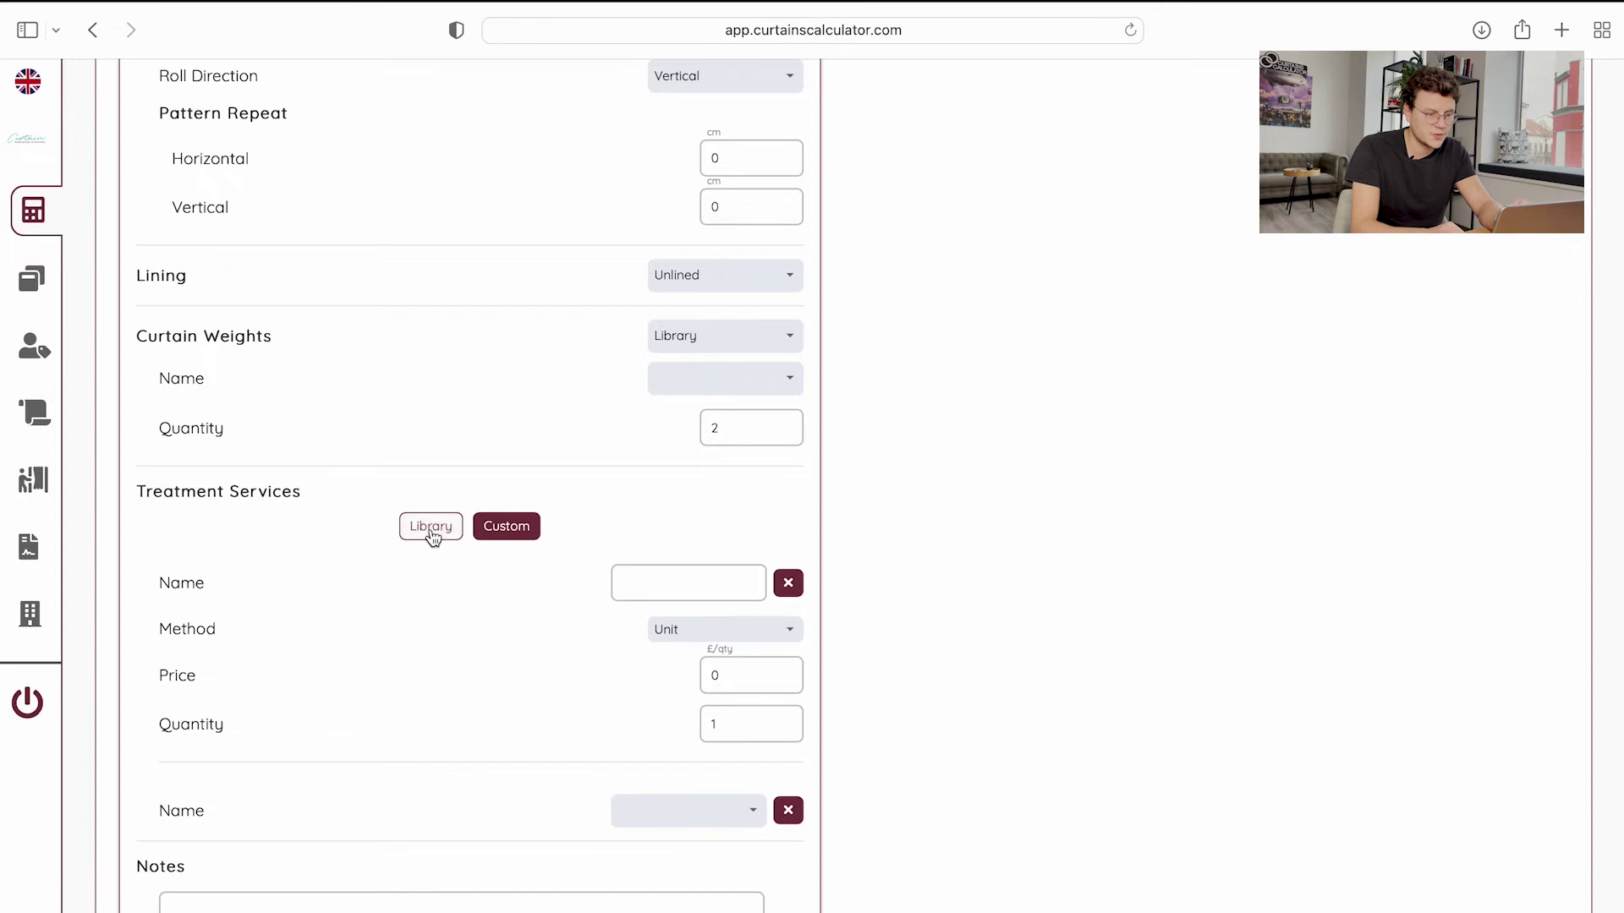
{"action": "scroll", "coordinate": [431, 534], "scroll_direction": "down", "scroll_amount": 3}
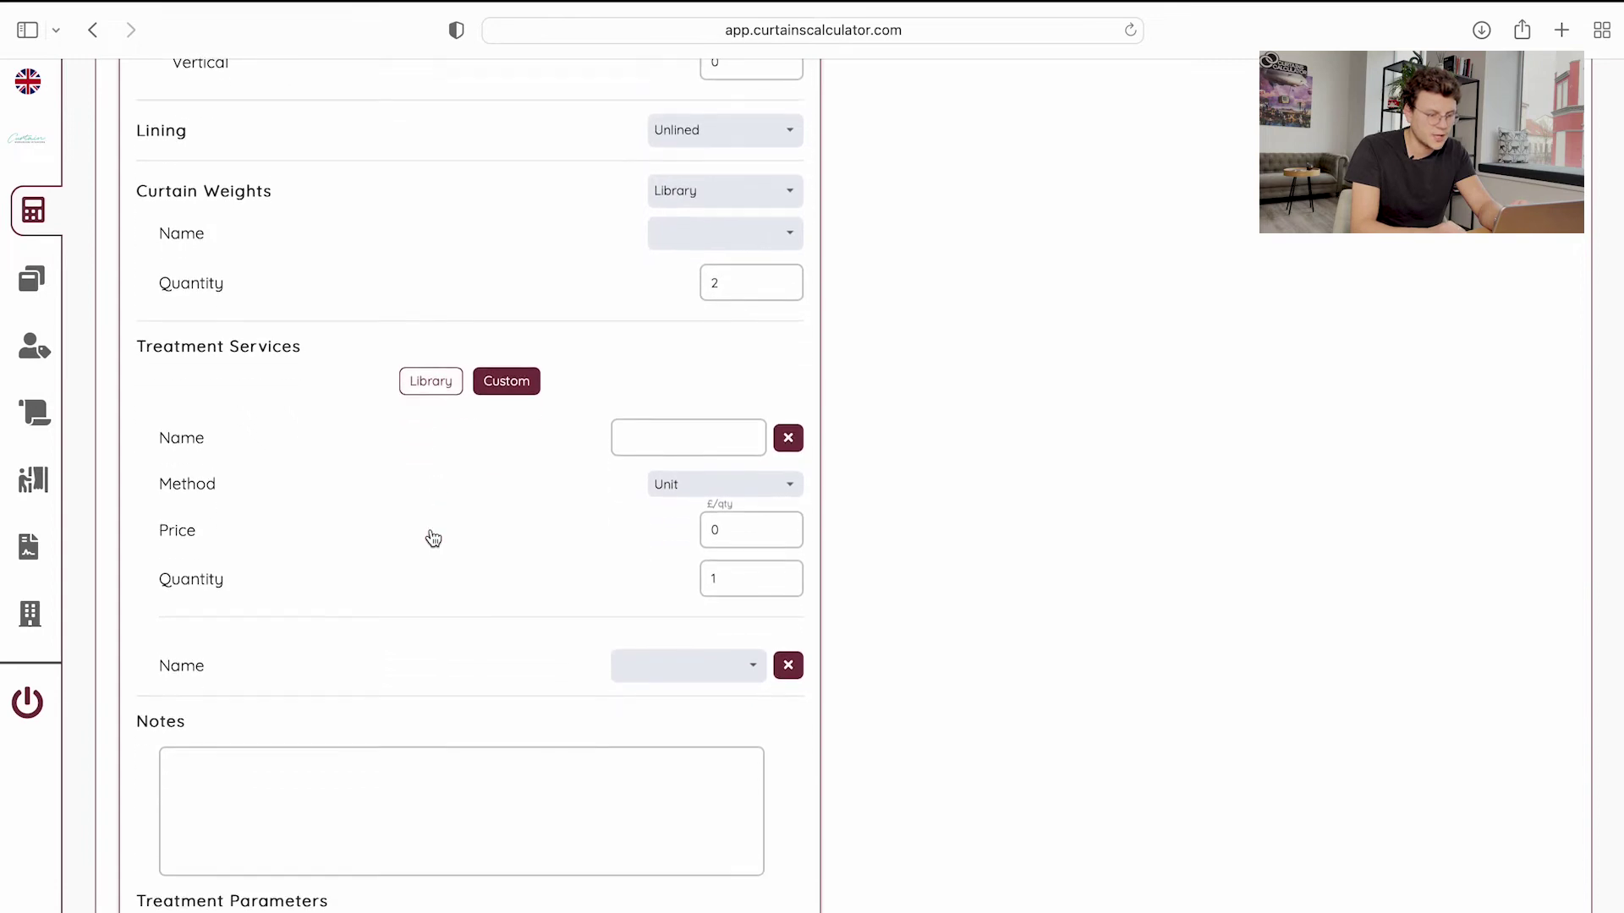
{"action": "left_click", "coordinate": [674, 666]}
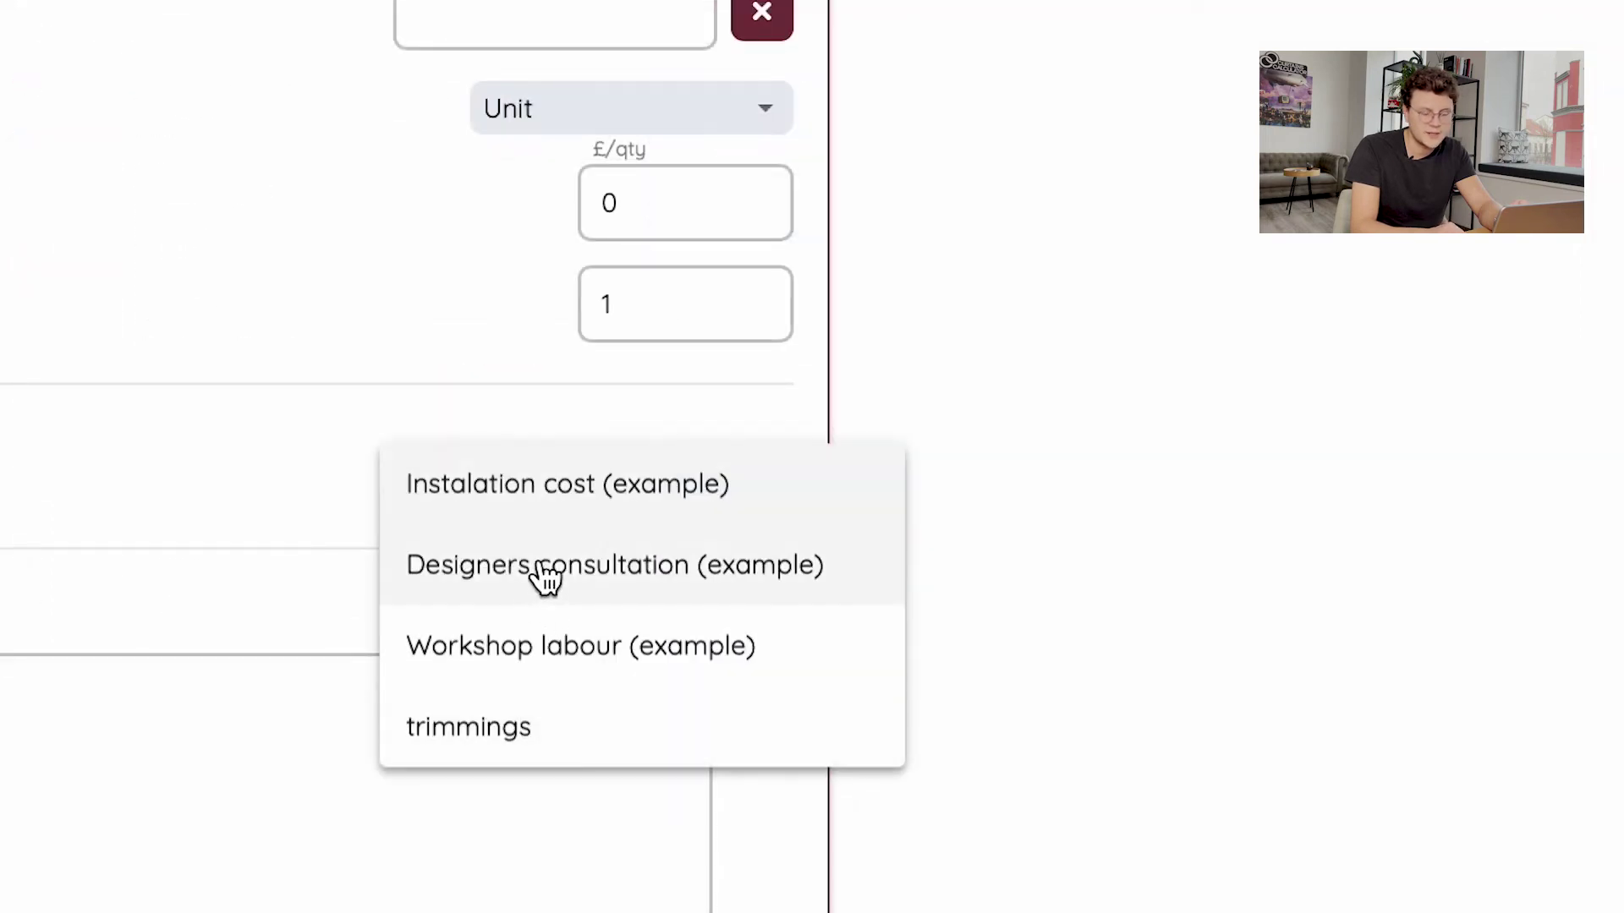
{"action": "left_click", "coordinate": [537, 511]}
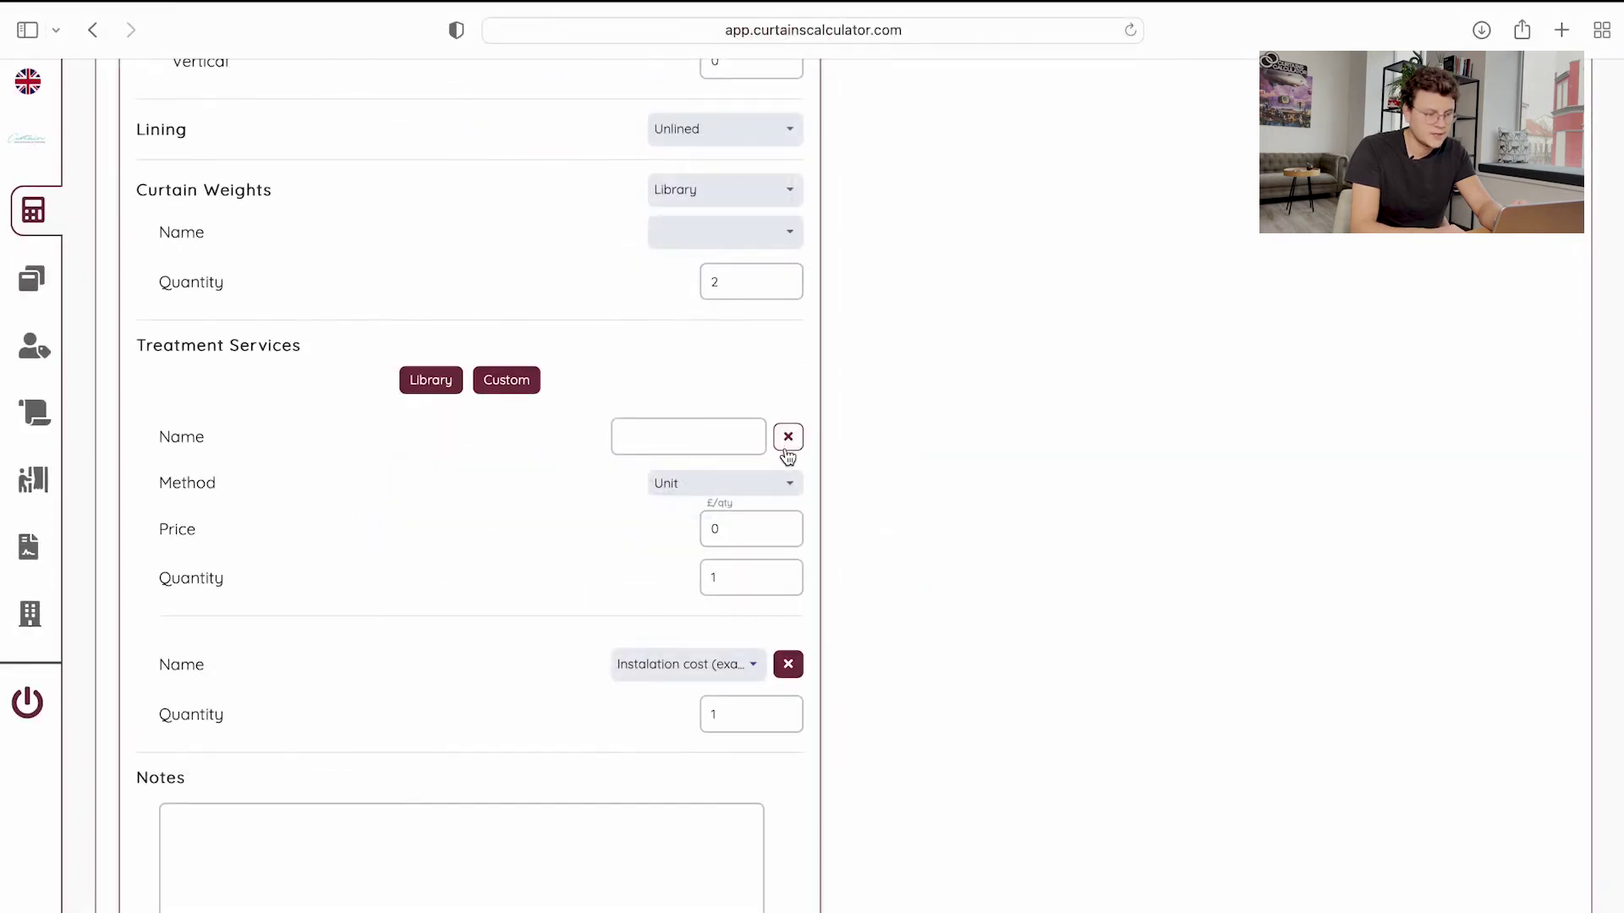
{"action": "scroll", "coordinate": [746, 721], "scroll_direction": "down", "scroll_amount": 2}
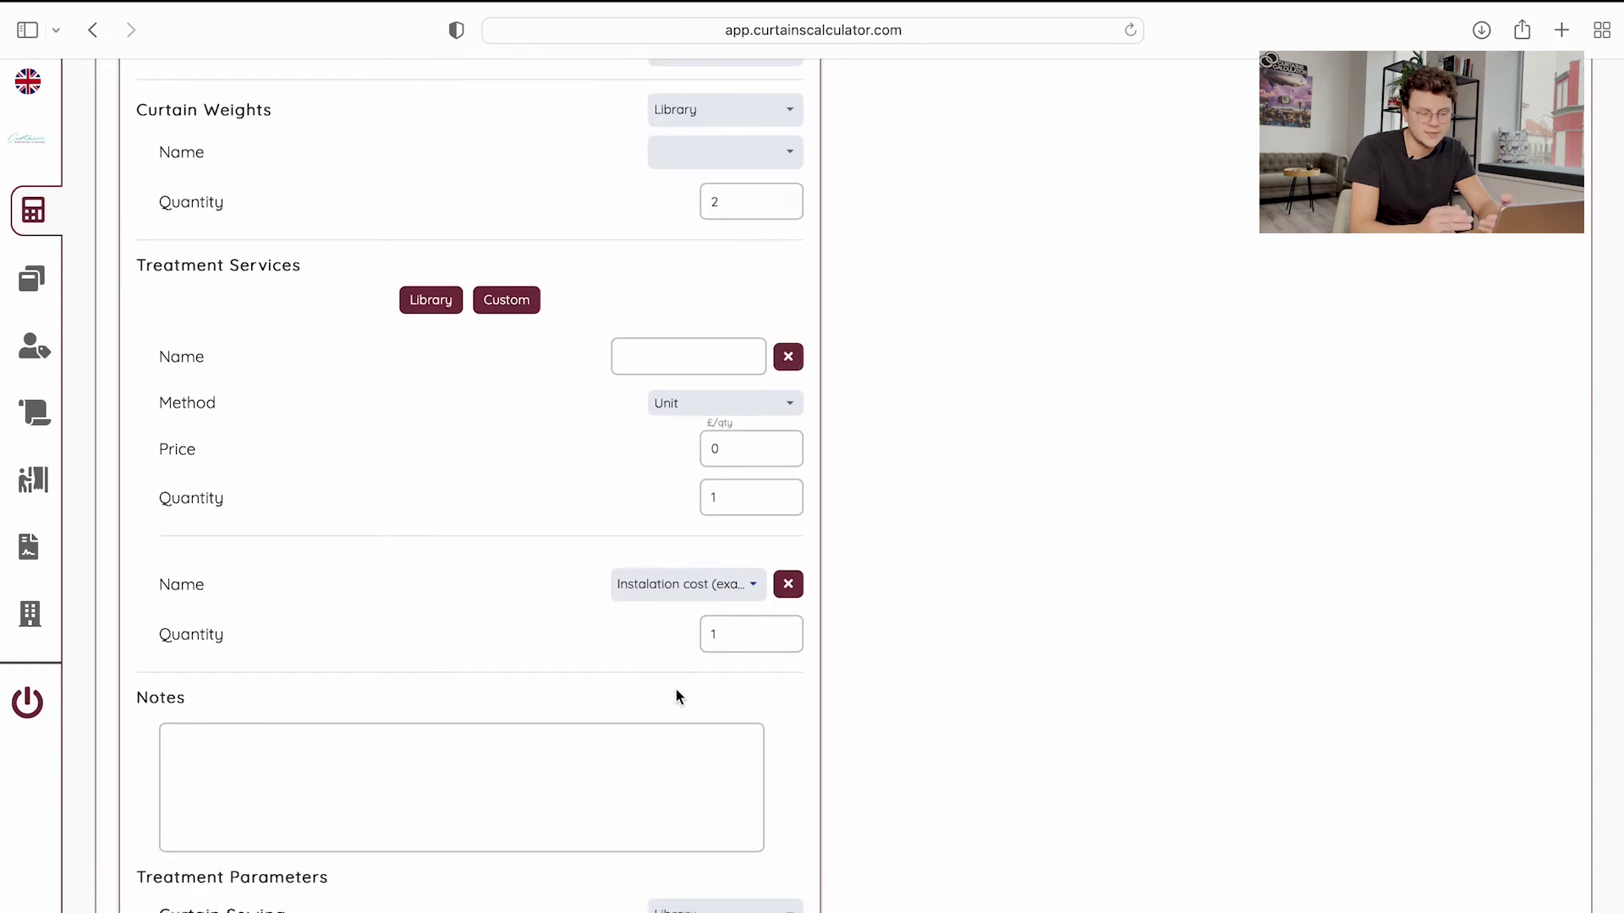
{"action": "scroll", "coordinate": [680, 689], "scroll_direction": "down", "scroll_amount": 4}
{"action": "left_click", "coordinate": [745, 481]}
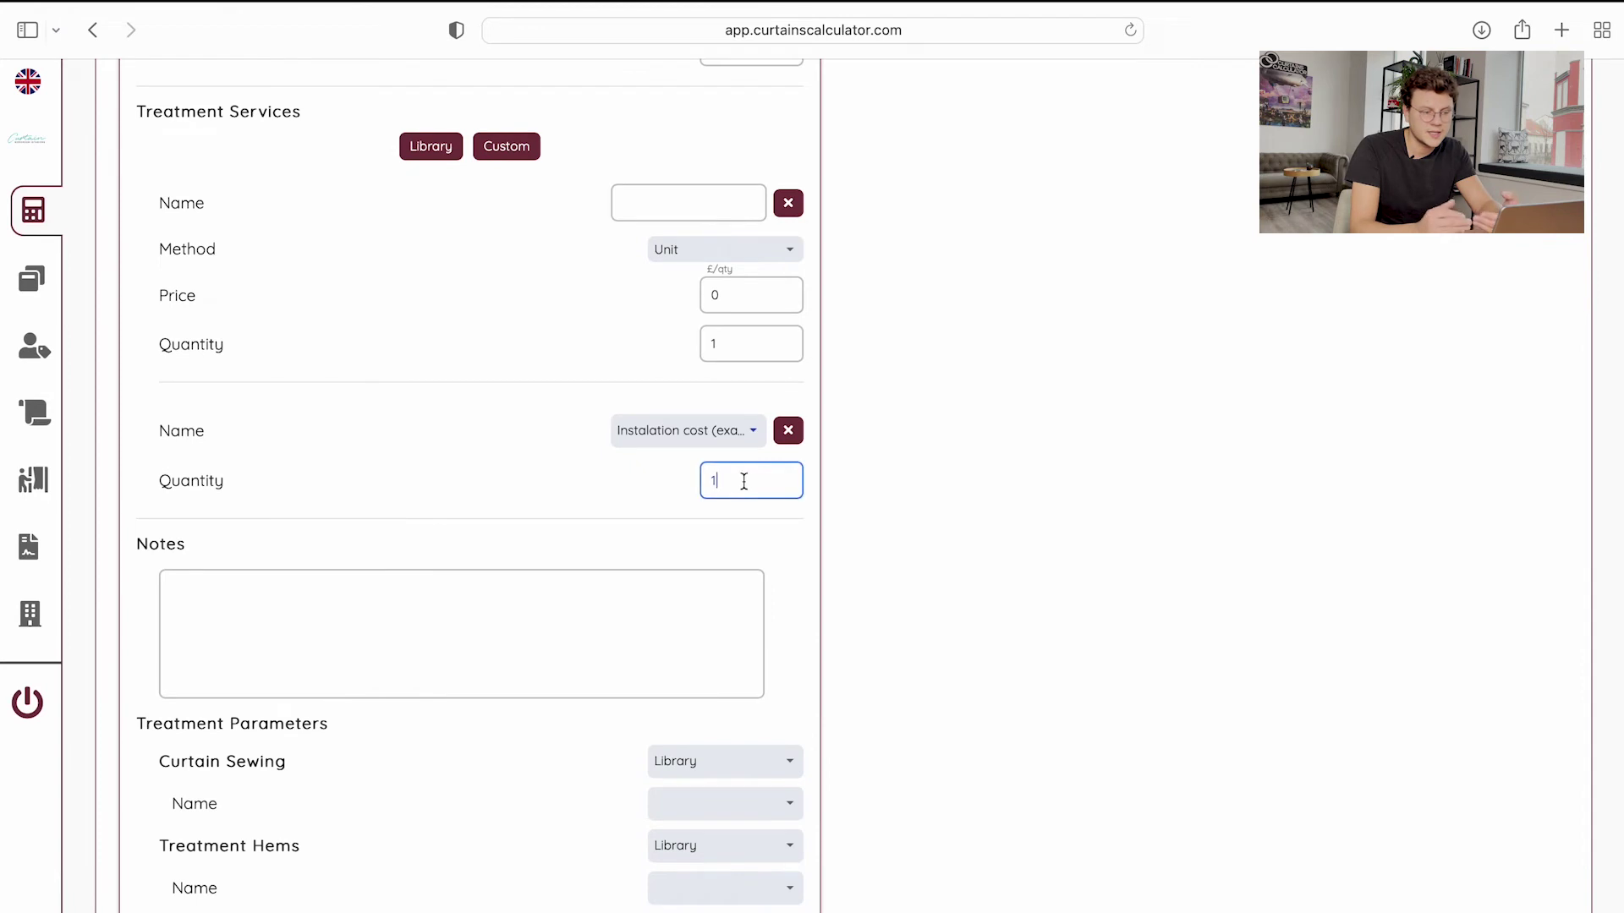
Add the note "leave a note :)" to the curtain
{"action": "left_click", "coordinate": [651, 609]}
{"action": "type", "text": "leave a note :)"}
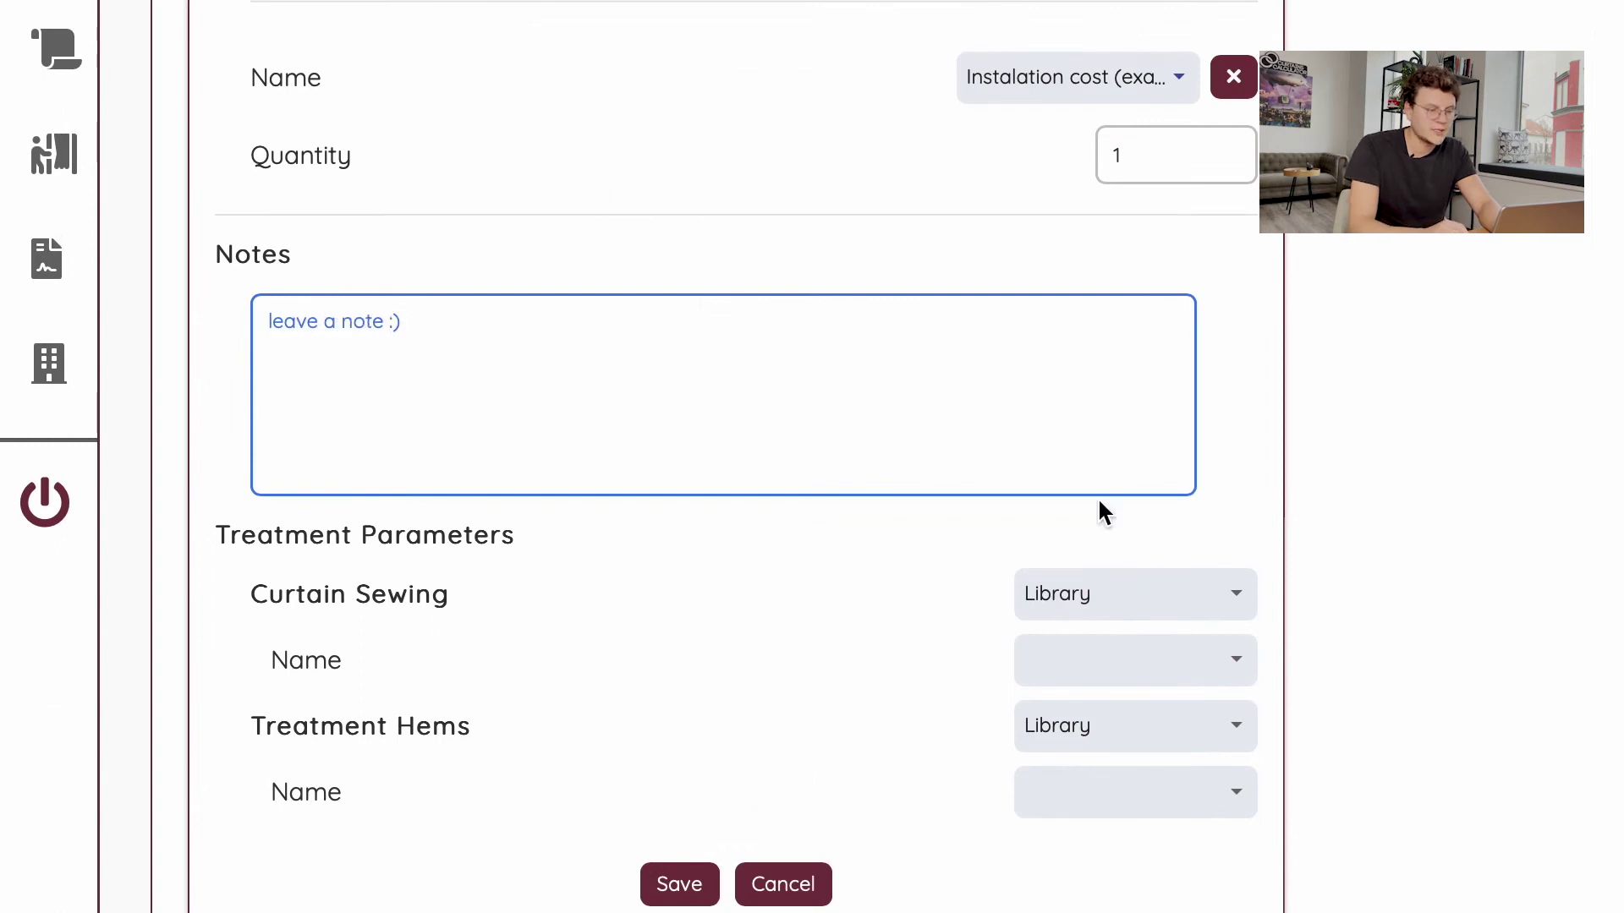
{"action": "left_click", "coordinate": [966, 559]}
{"action": "scroll", "coordinate": [968, 557], "scroll_direction": "down", "scroll_amount": 2}
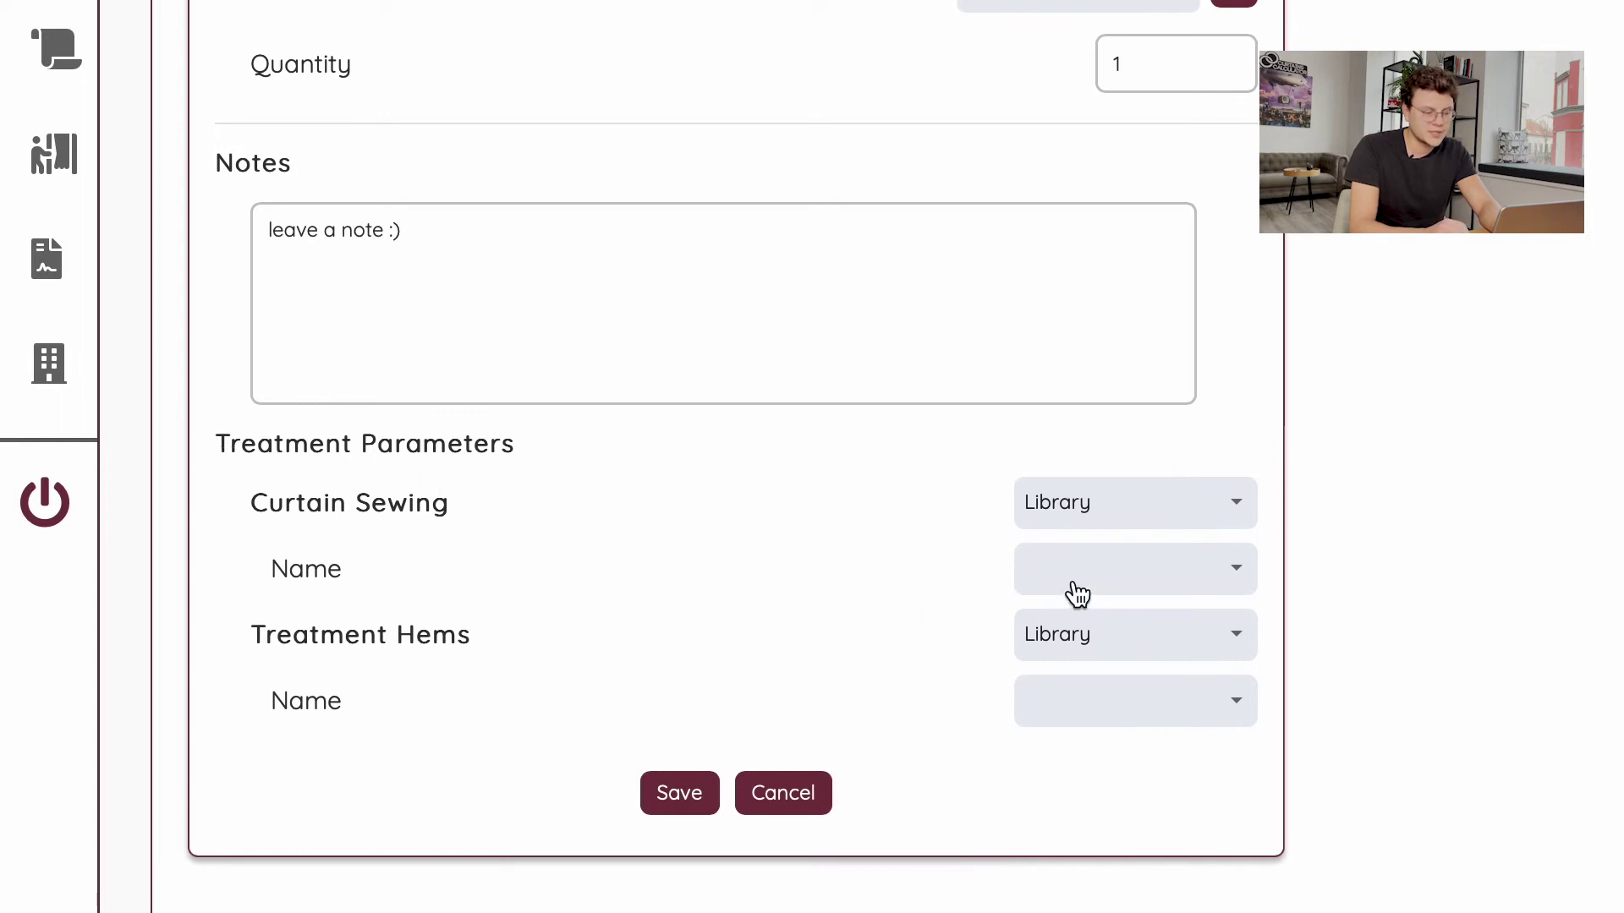
Choose Regular sewing (example) for sewing and Hems (example) for hems from the library
{"action": "left_click", "coordinate": [1078, 595]}
{"action": "left_click", "coordinate": [1096, 585]}
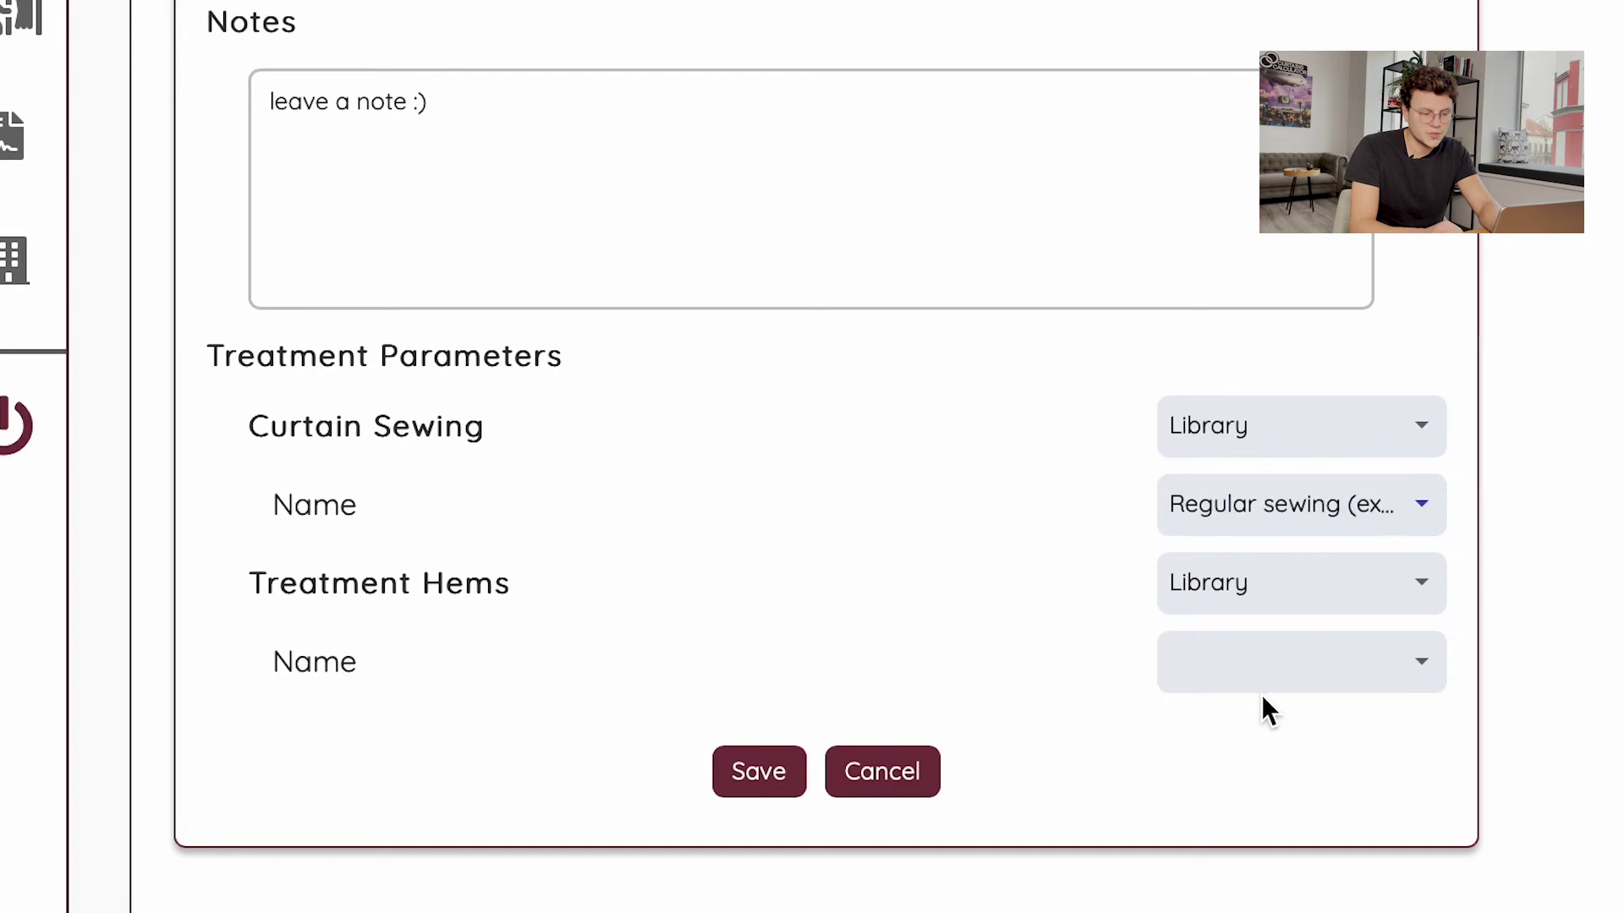
{"action": "left_click", "coordinate": [1265, 686]}
{"action": "left_click", "coordinate": [1265, 668]}
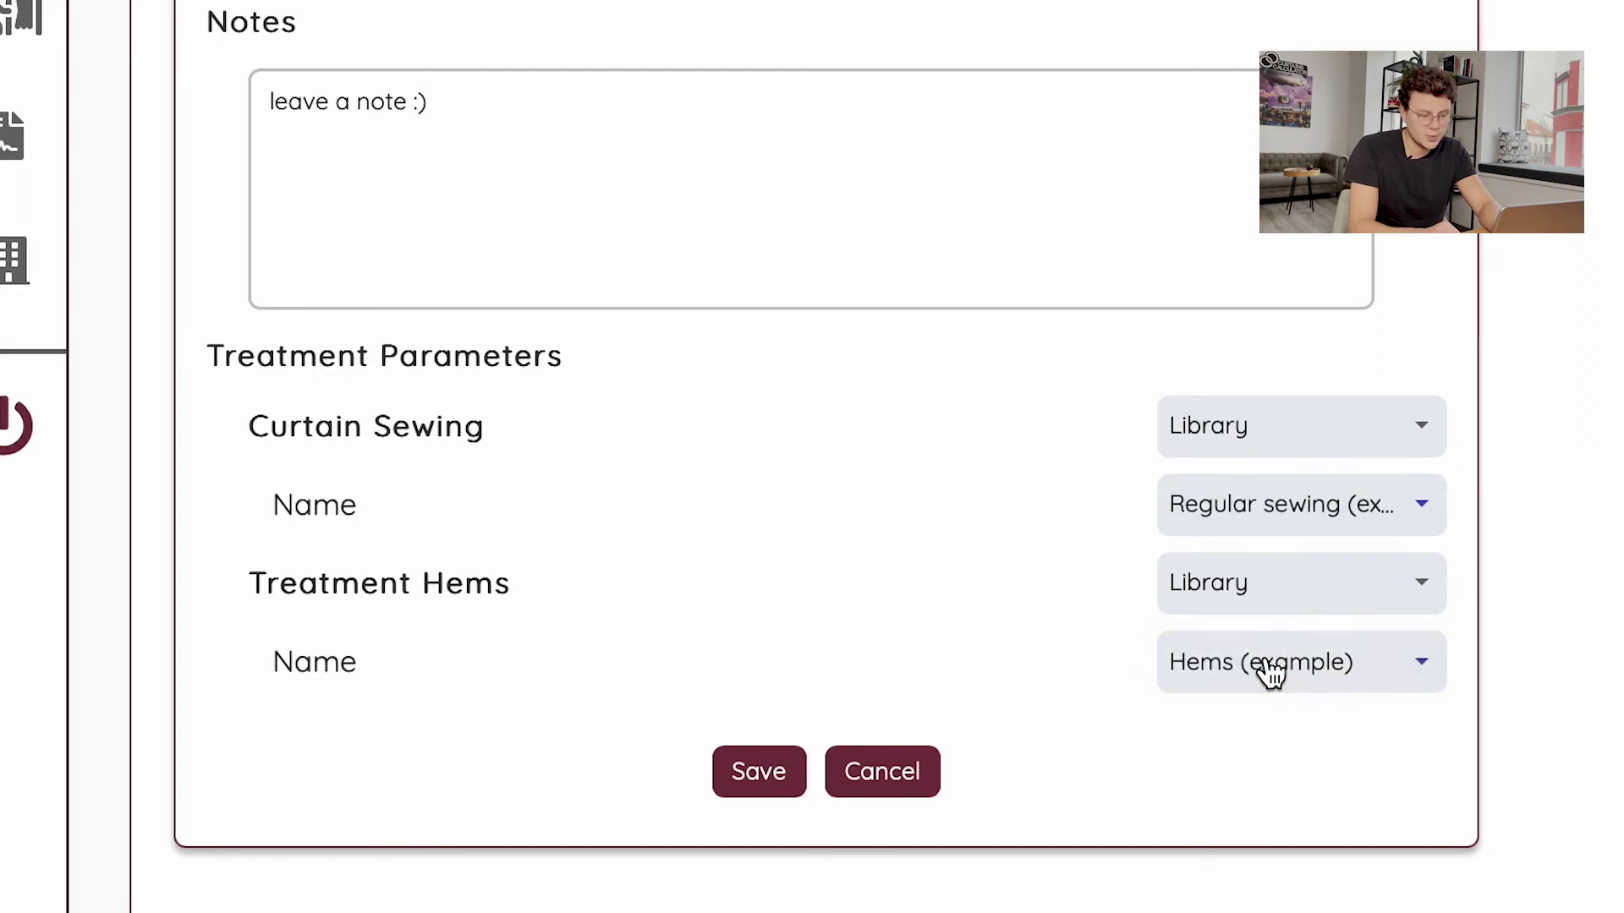
{"action": "left_click", "coordinate": [1283, 429]}
{"action": "left_click", "coordinate": [1064, 399]}
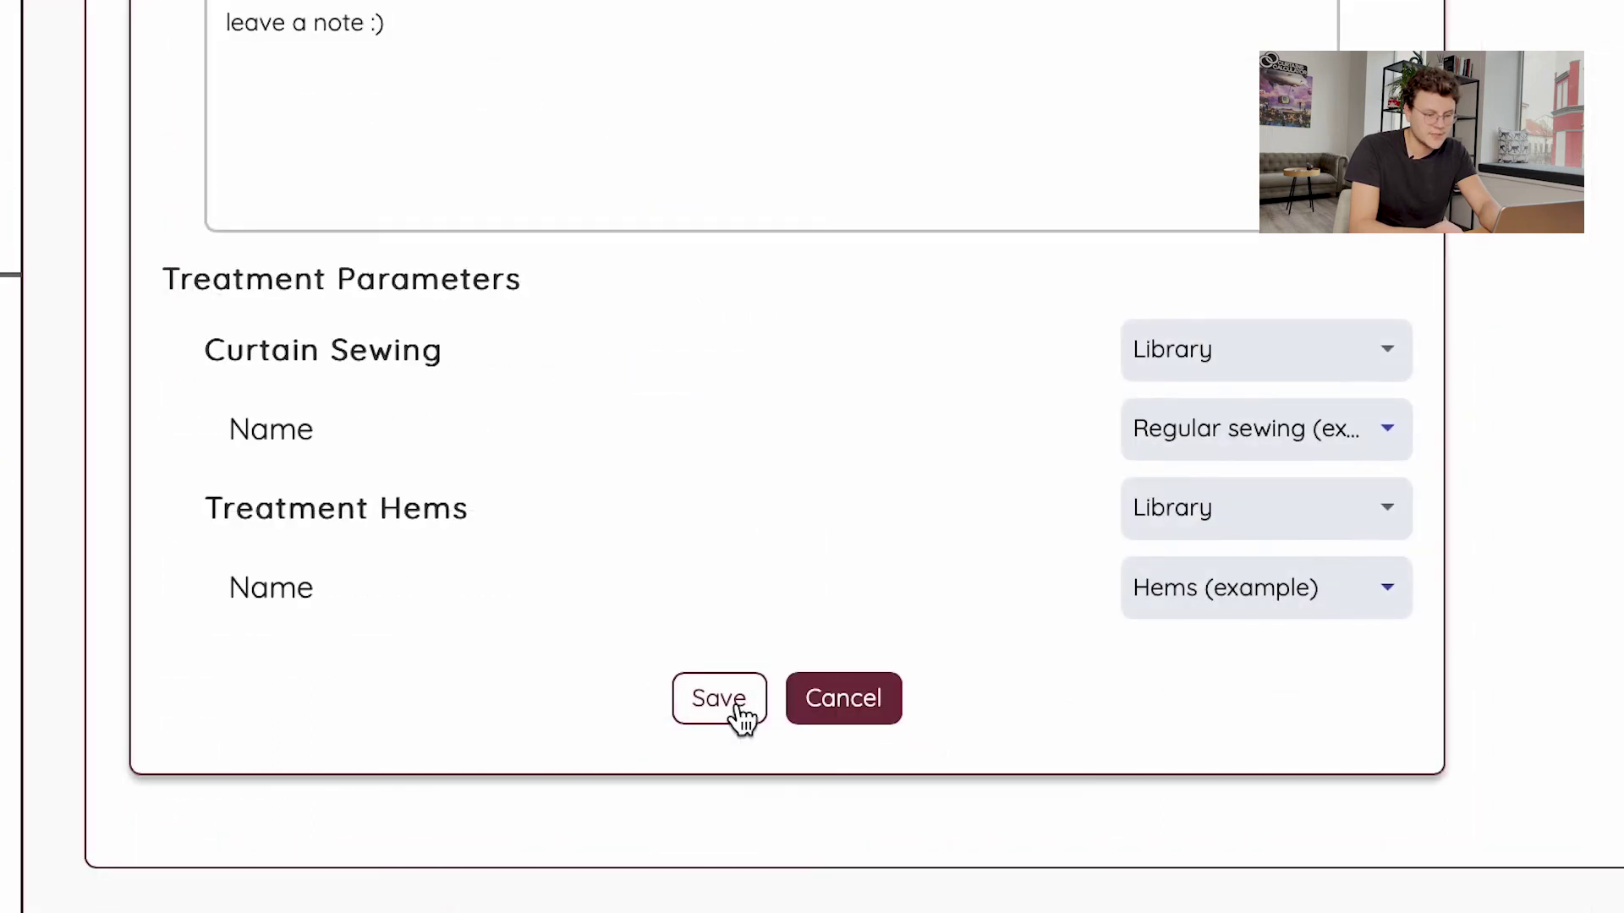
Save the Kitchen curtain at £834.65, then expand and collapse its cost breakdown
{"action": "left_click", "coordinate": [735, 701]}
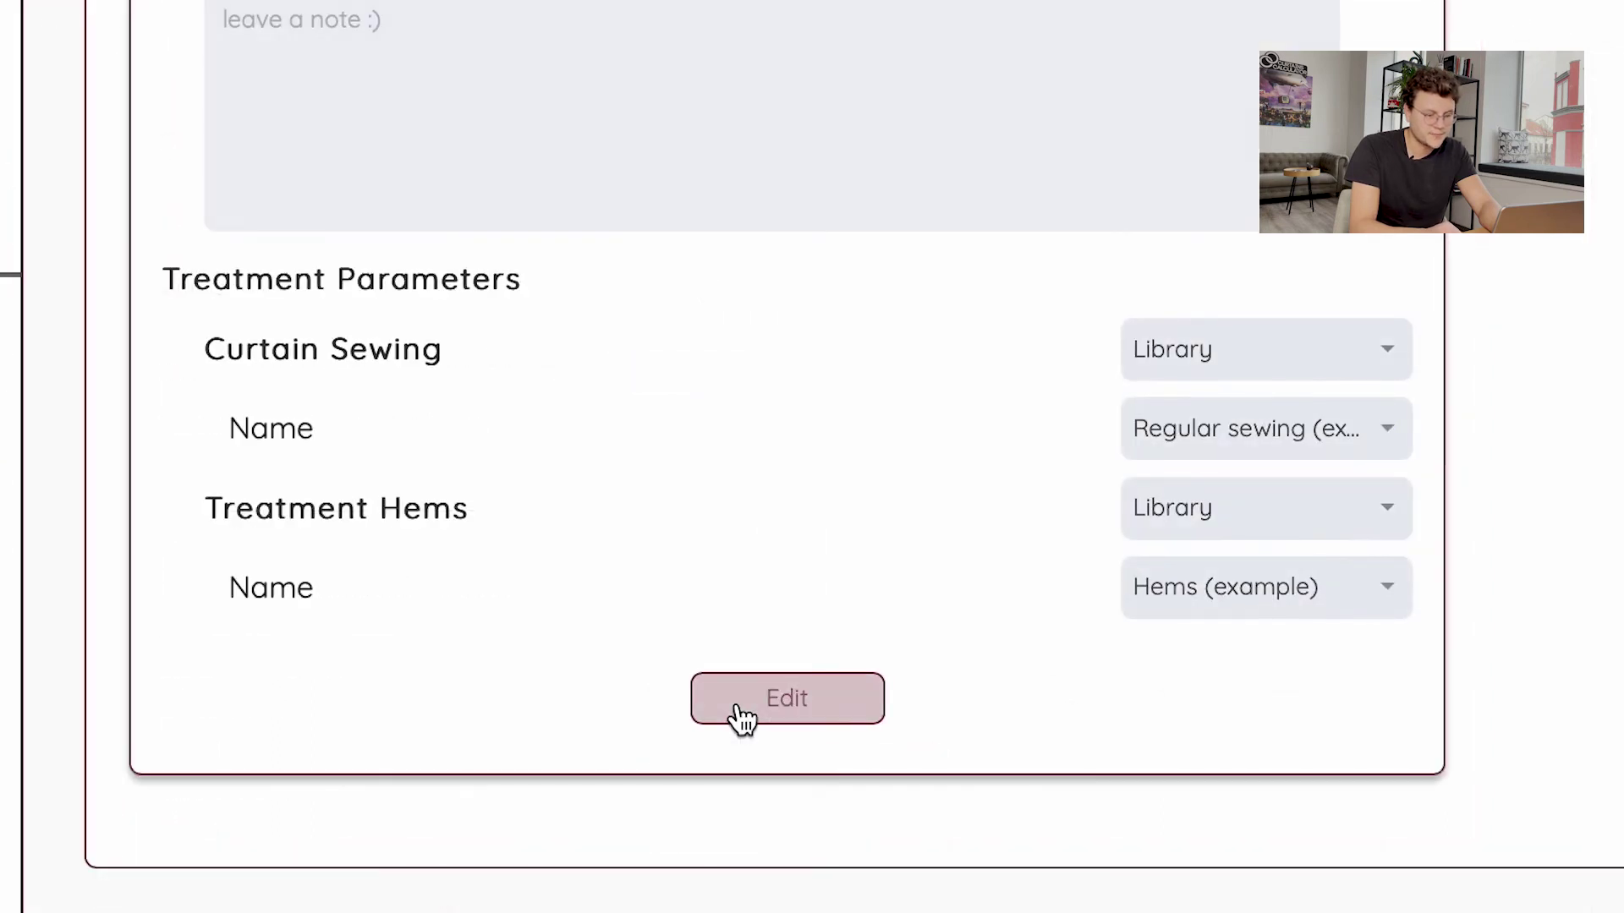
{"action": "scroll", "coordinate": [838, 287], "scroll_direction": "up", "scroll_amount": 15}
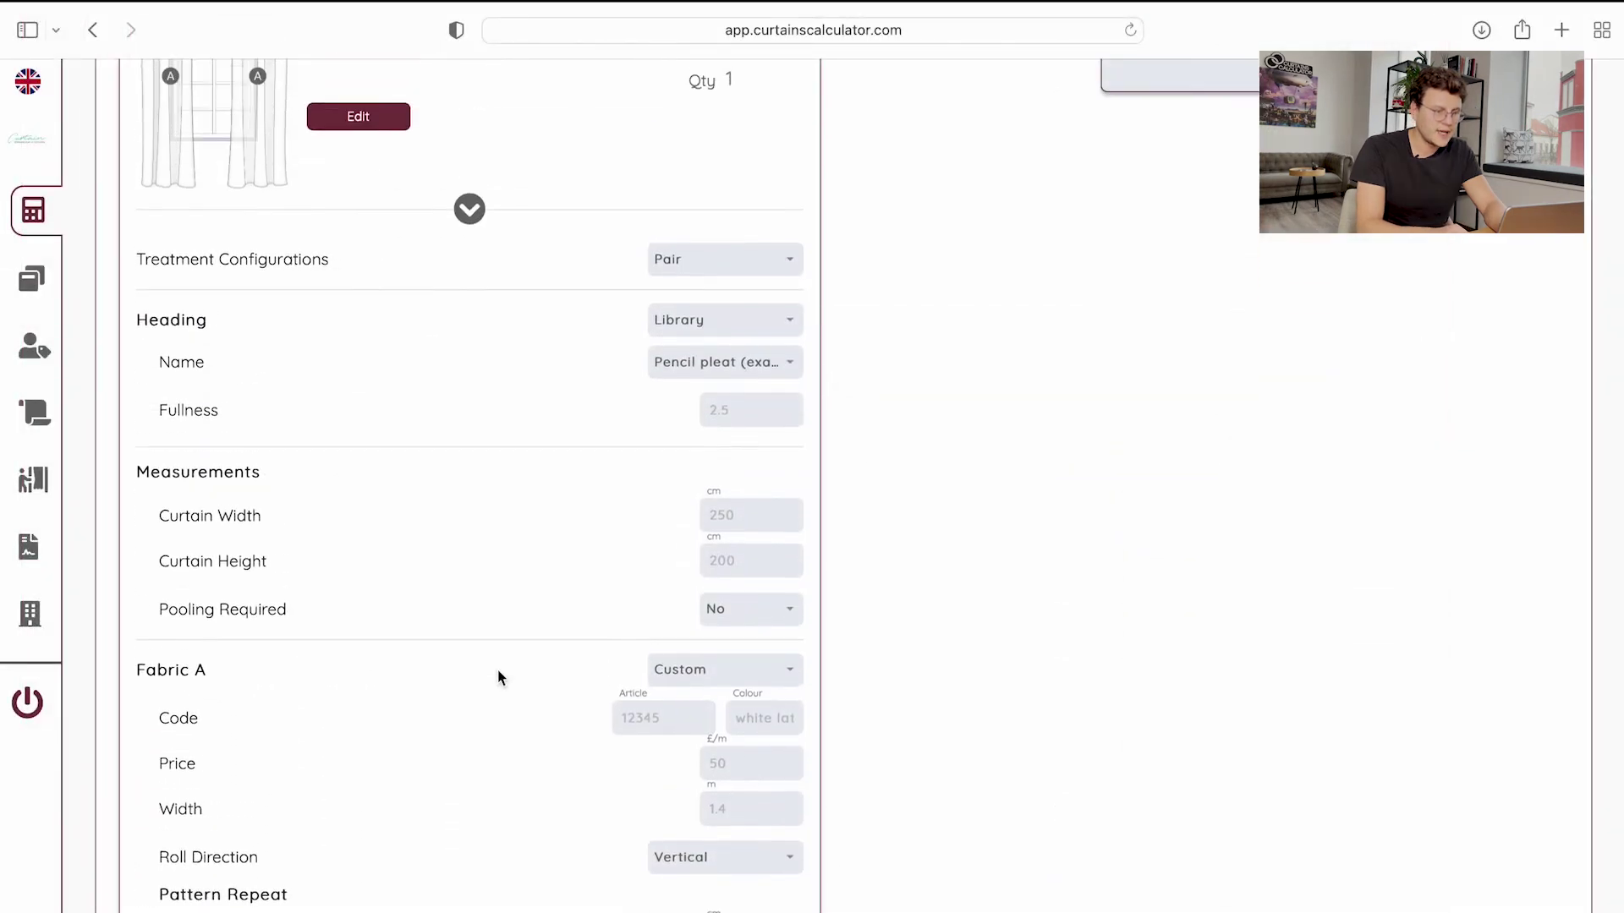
{"action": "scroll", "coordinate": [497, 674], "scroll_direction": "up", "scroll_amount": 4}
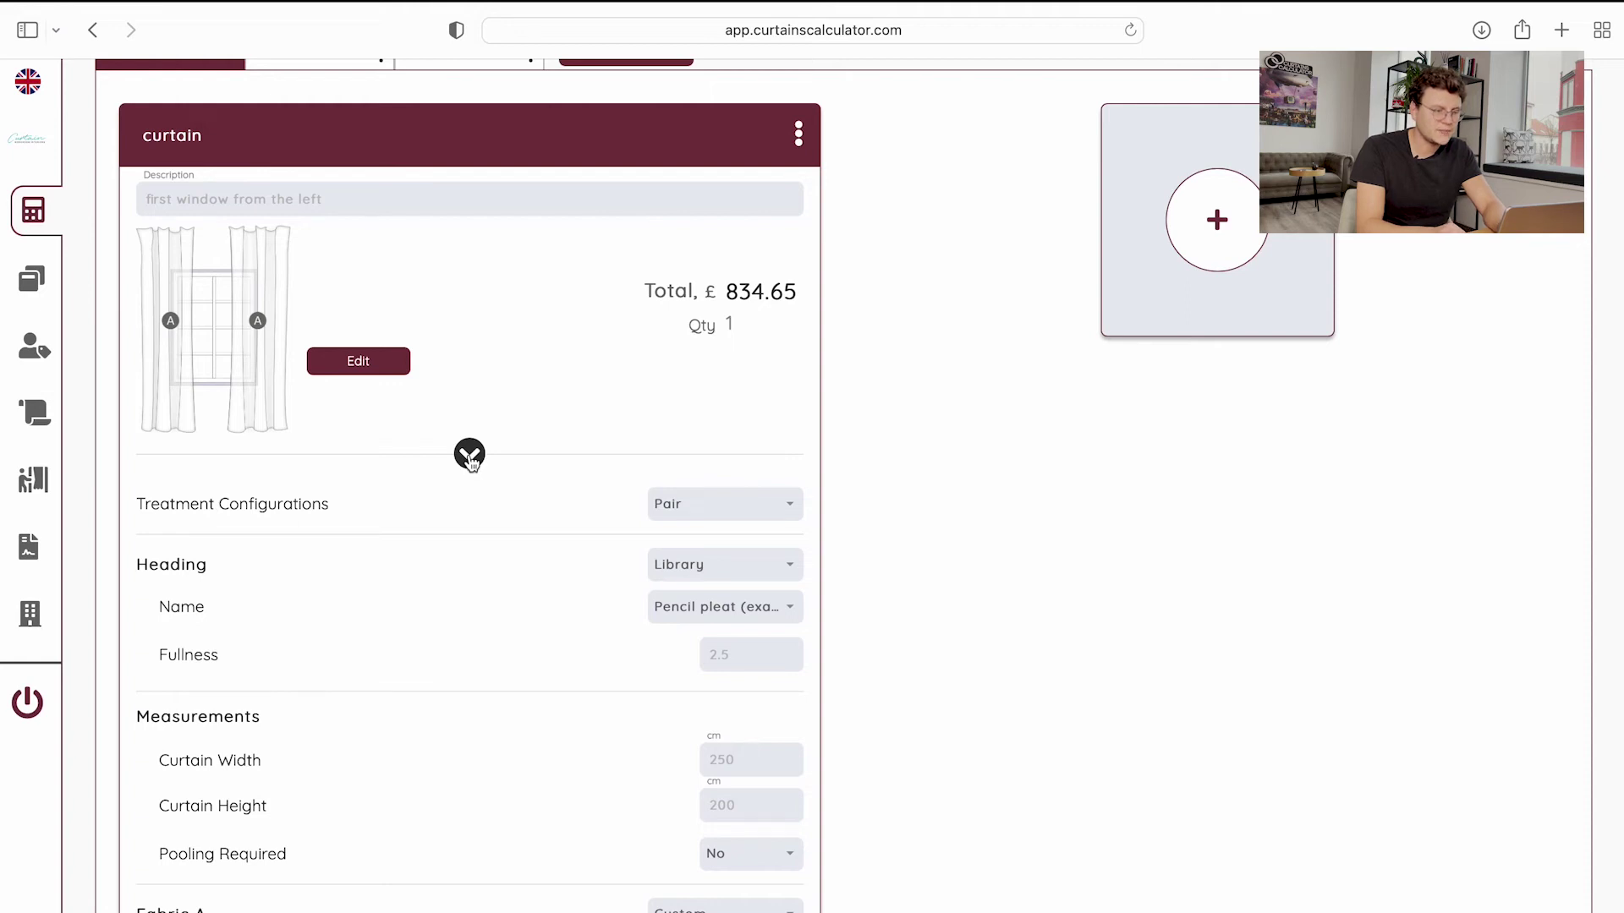
{"action": "left_click", "coordinate": [470, 456]}
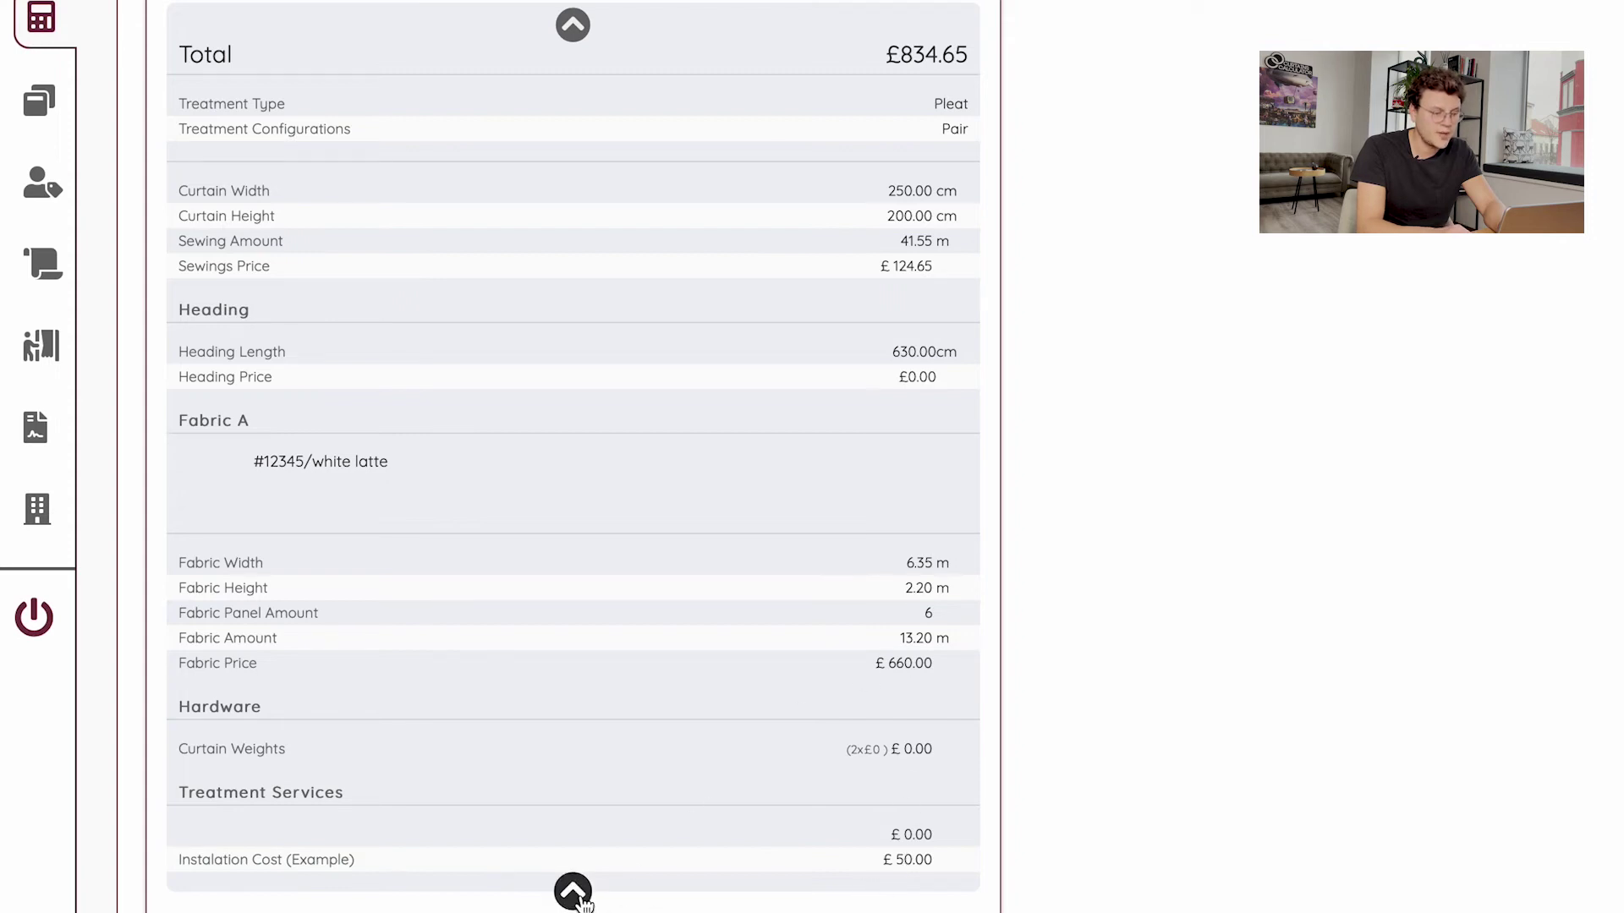
{"action": "left_click", "coordinate": [574, 892]}
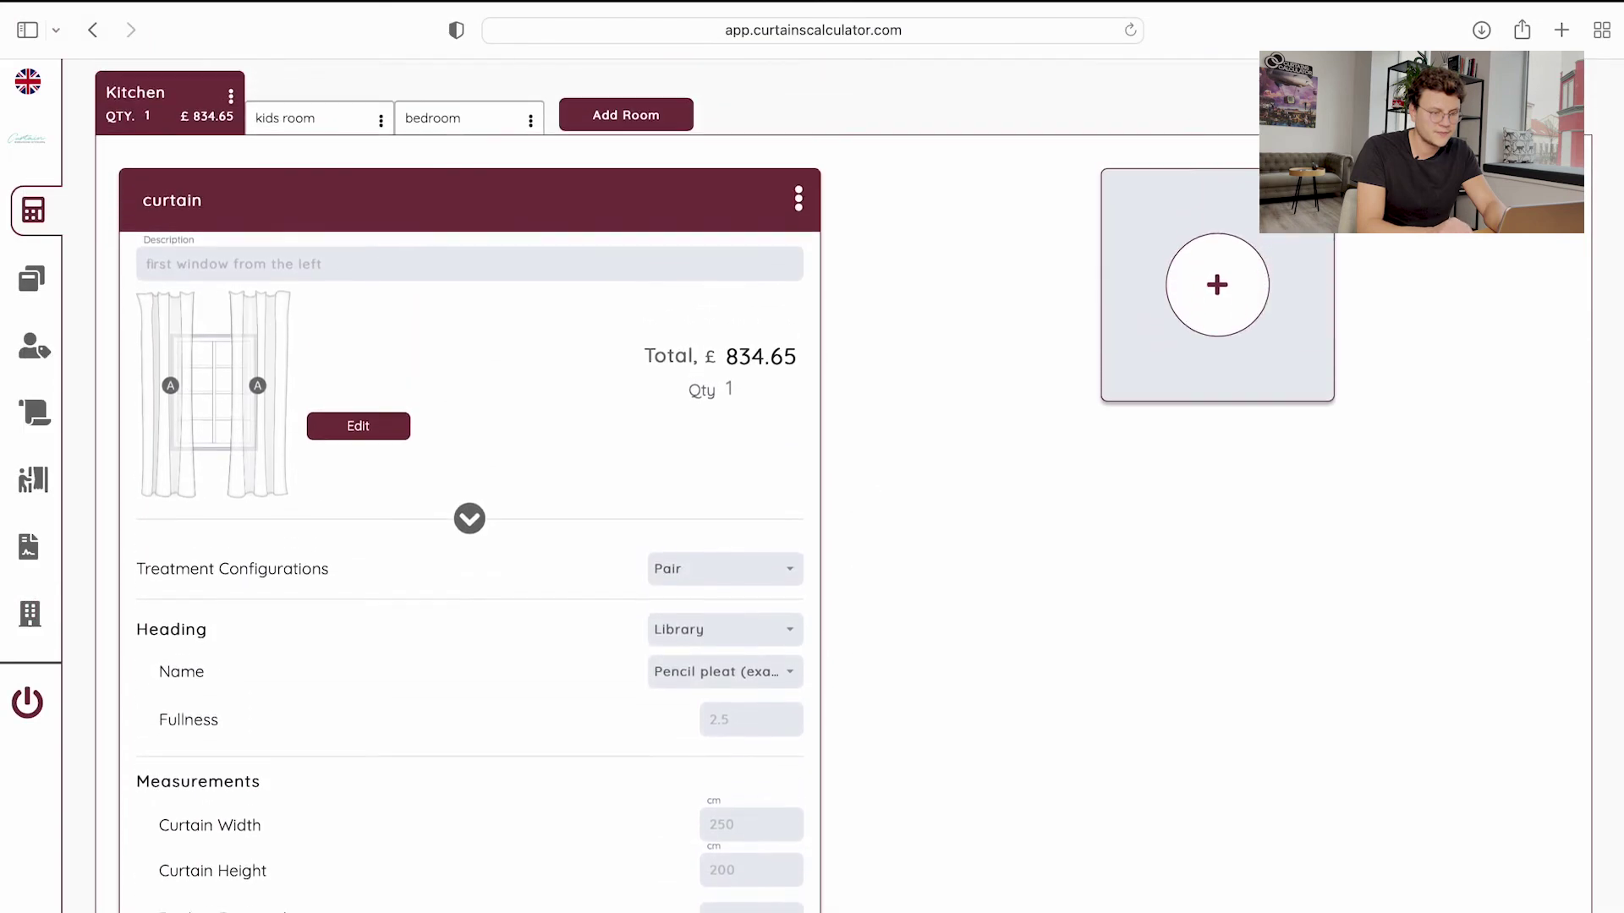
{"action": "scroll", "coordinate": [669, 489], "scroll_direction": "up", "scroll_amount": 1}
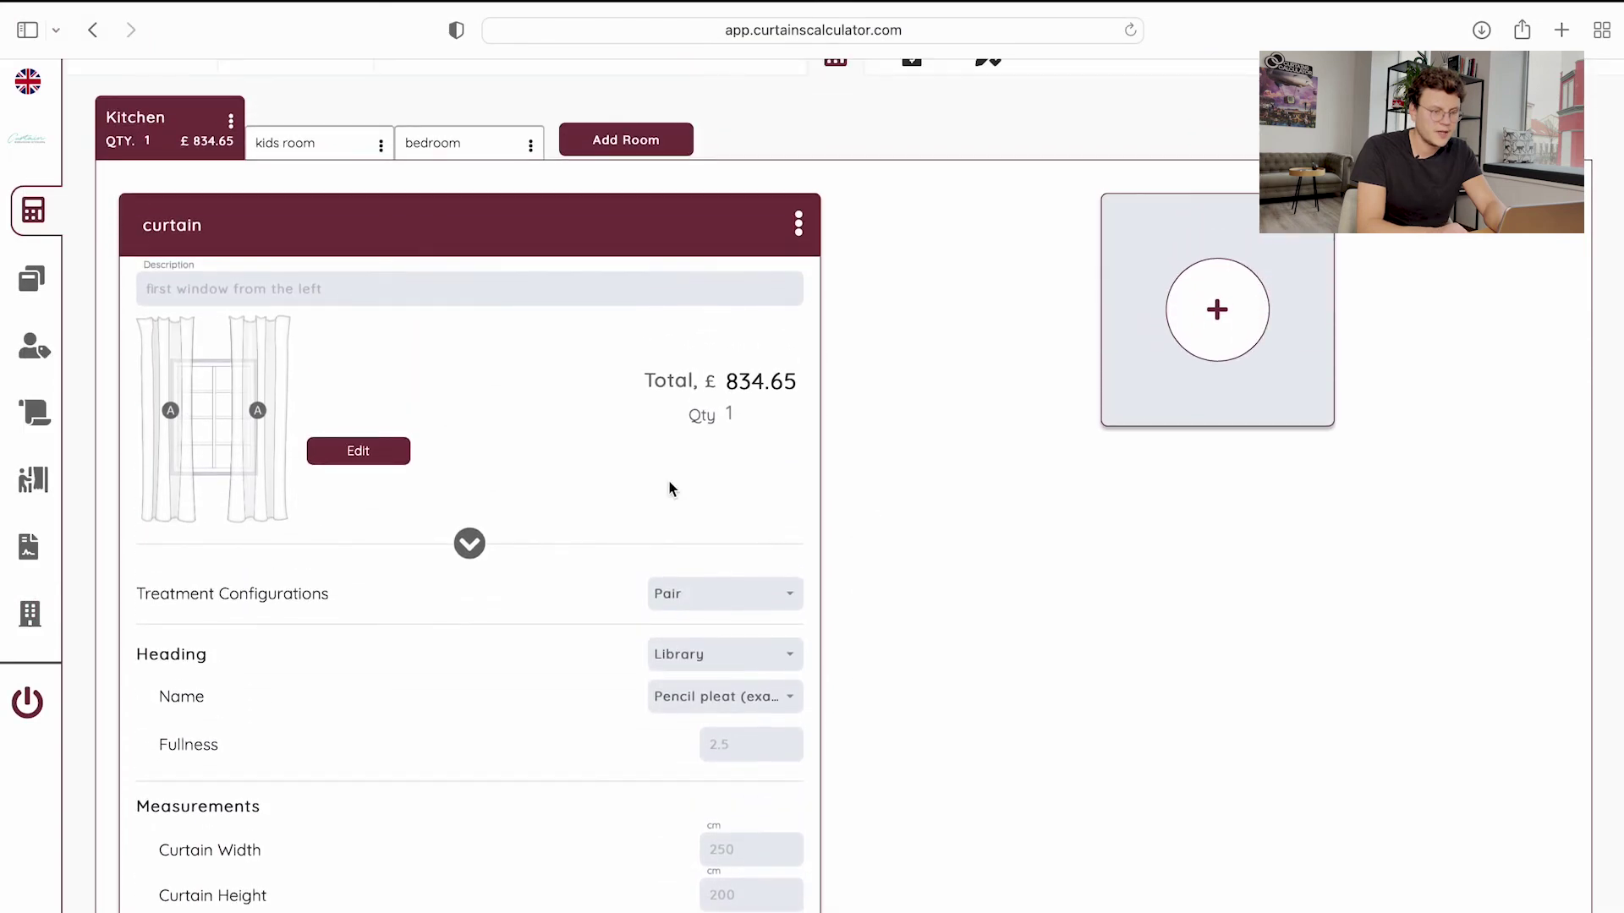
Copy the curtain, paste it as 'curtain copy', and save the copy unchanged
{"action": "left_click", "coordinate": [799, 225]}
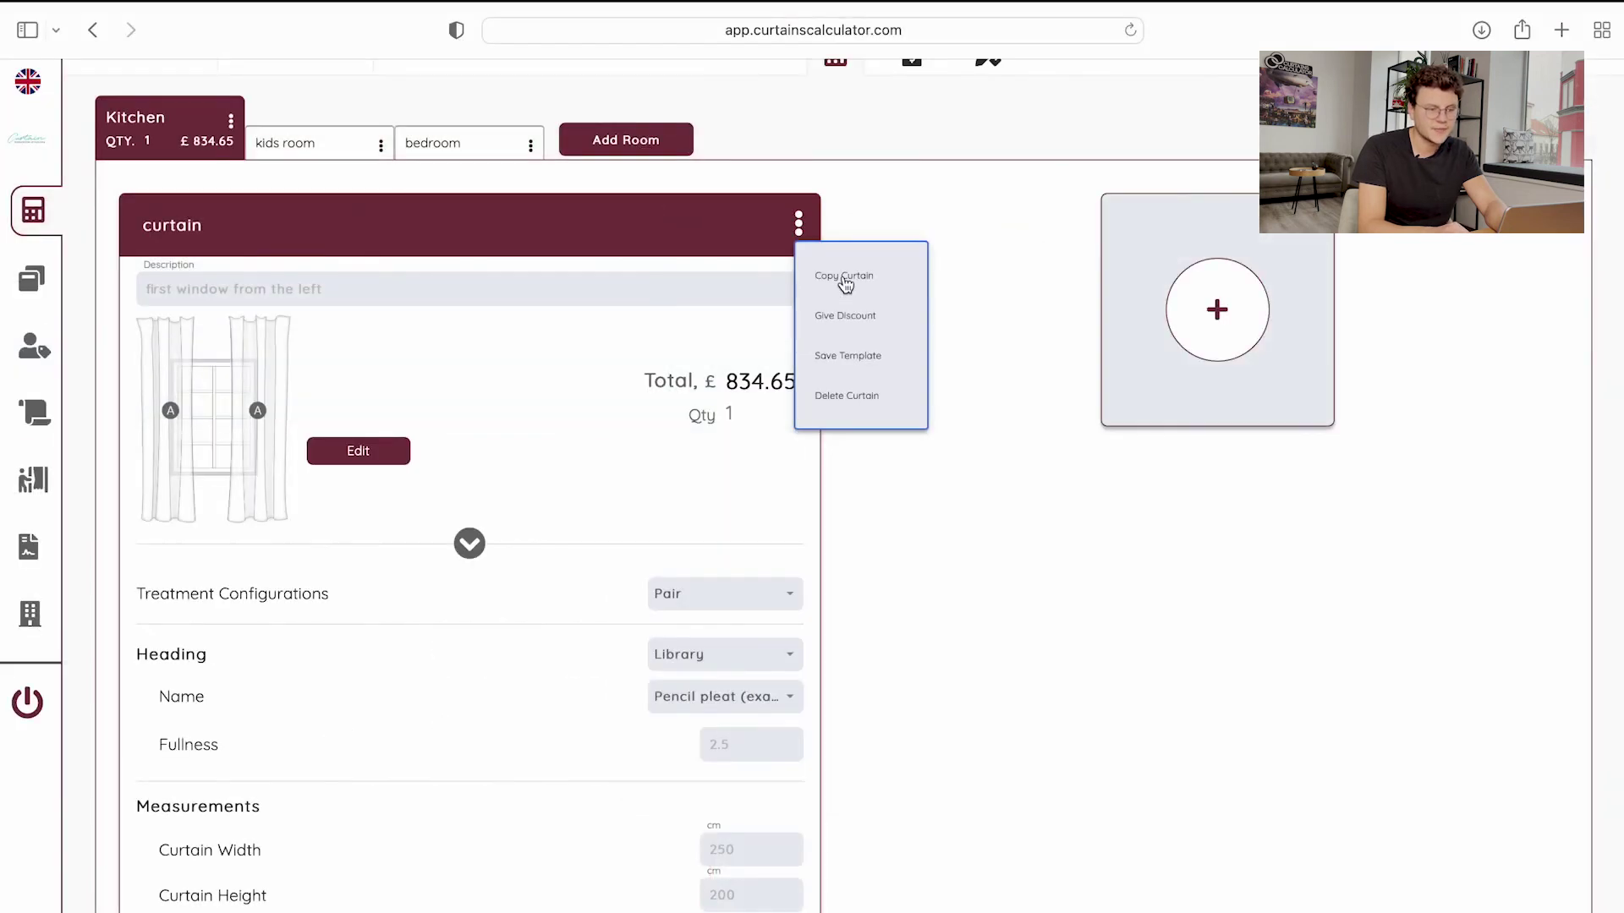
{"action": "left_click", "coordinate": [844, 278]}
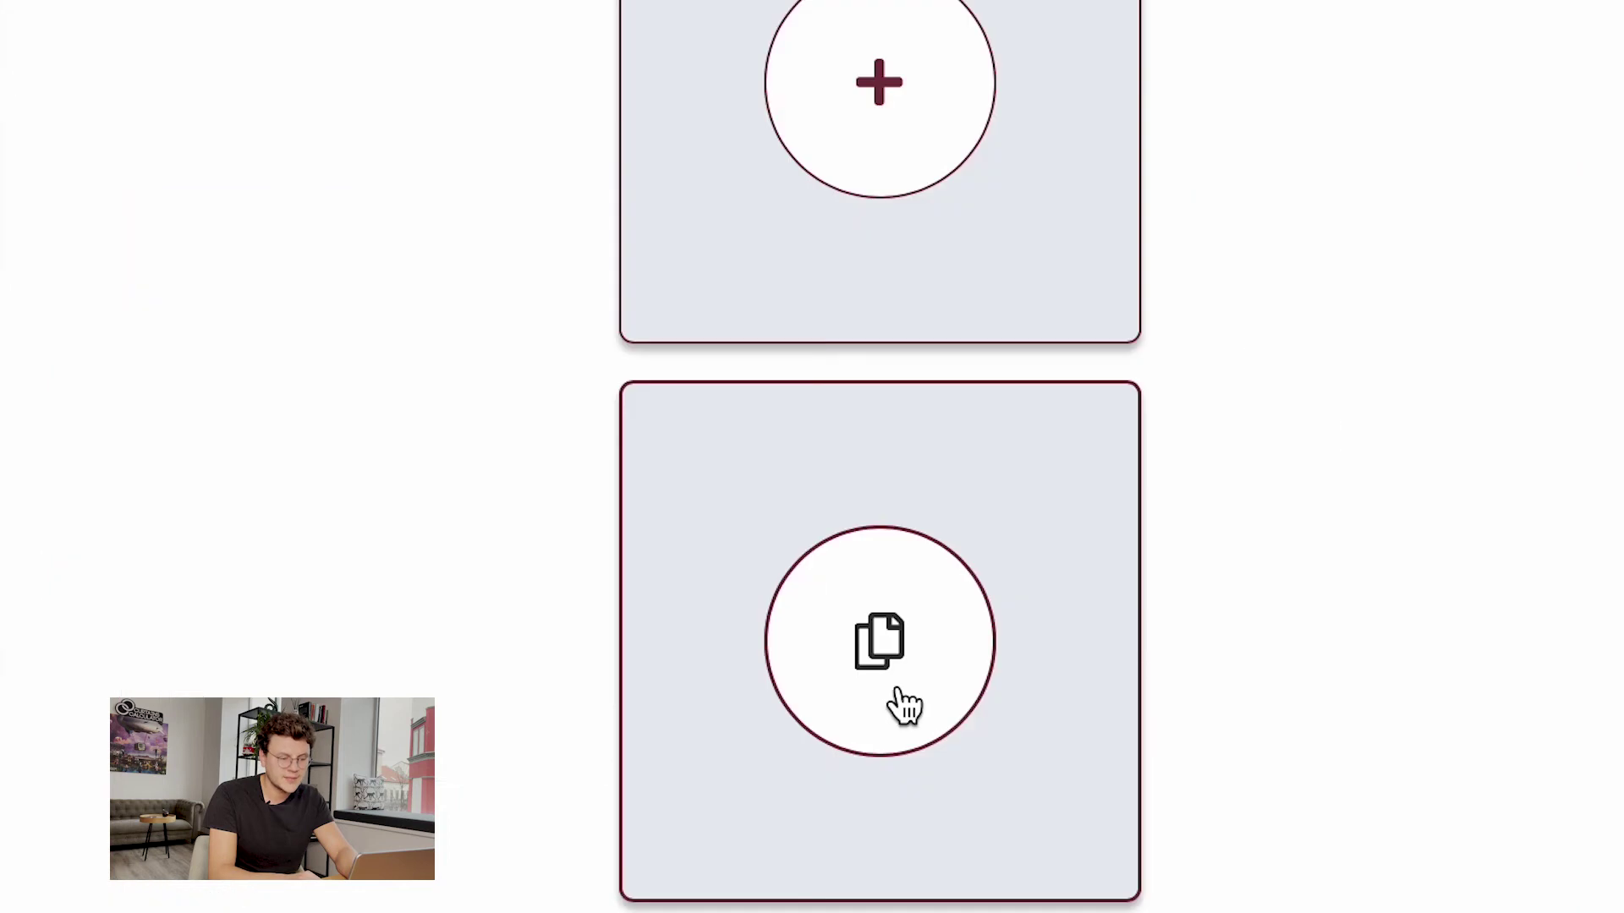
{"action": "left_click", "coordinate": [905, 704]}
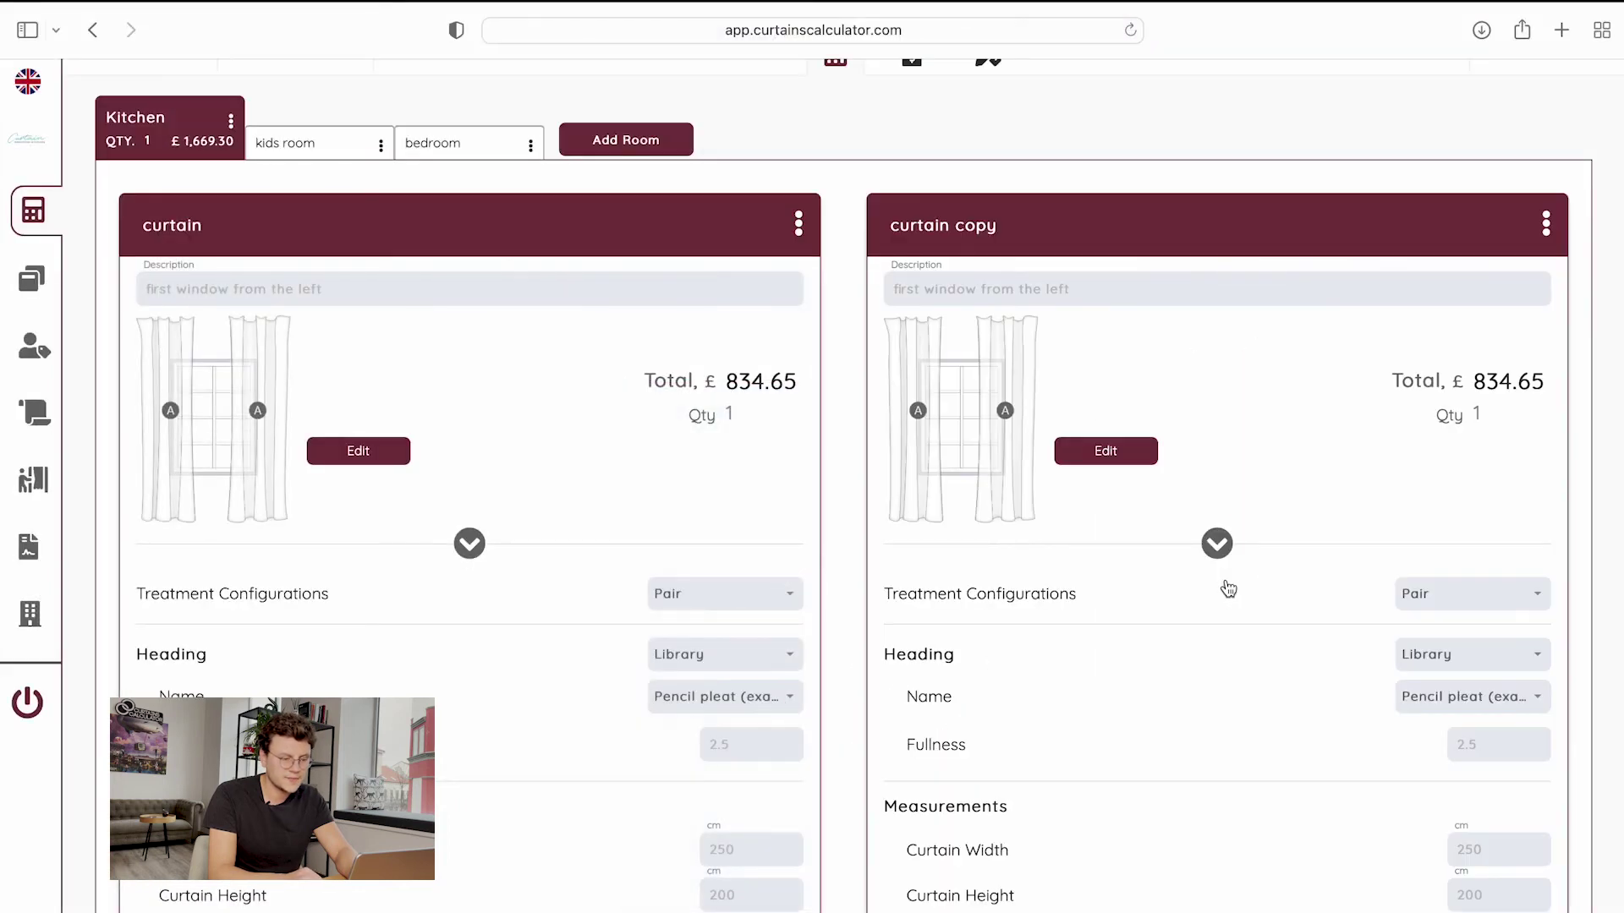
{"action": "scroll", "coordinate": [1227, 589], "scroll_direction": "down", "scroll_amount": 5}
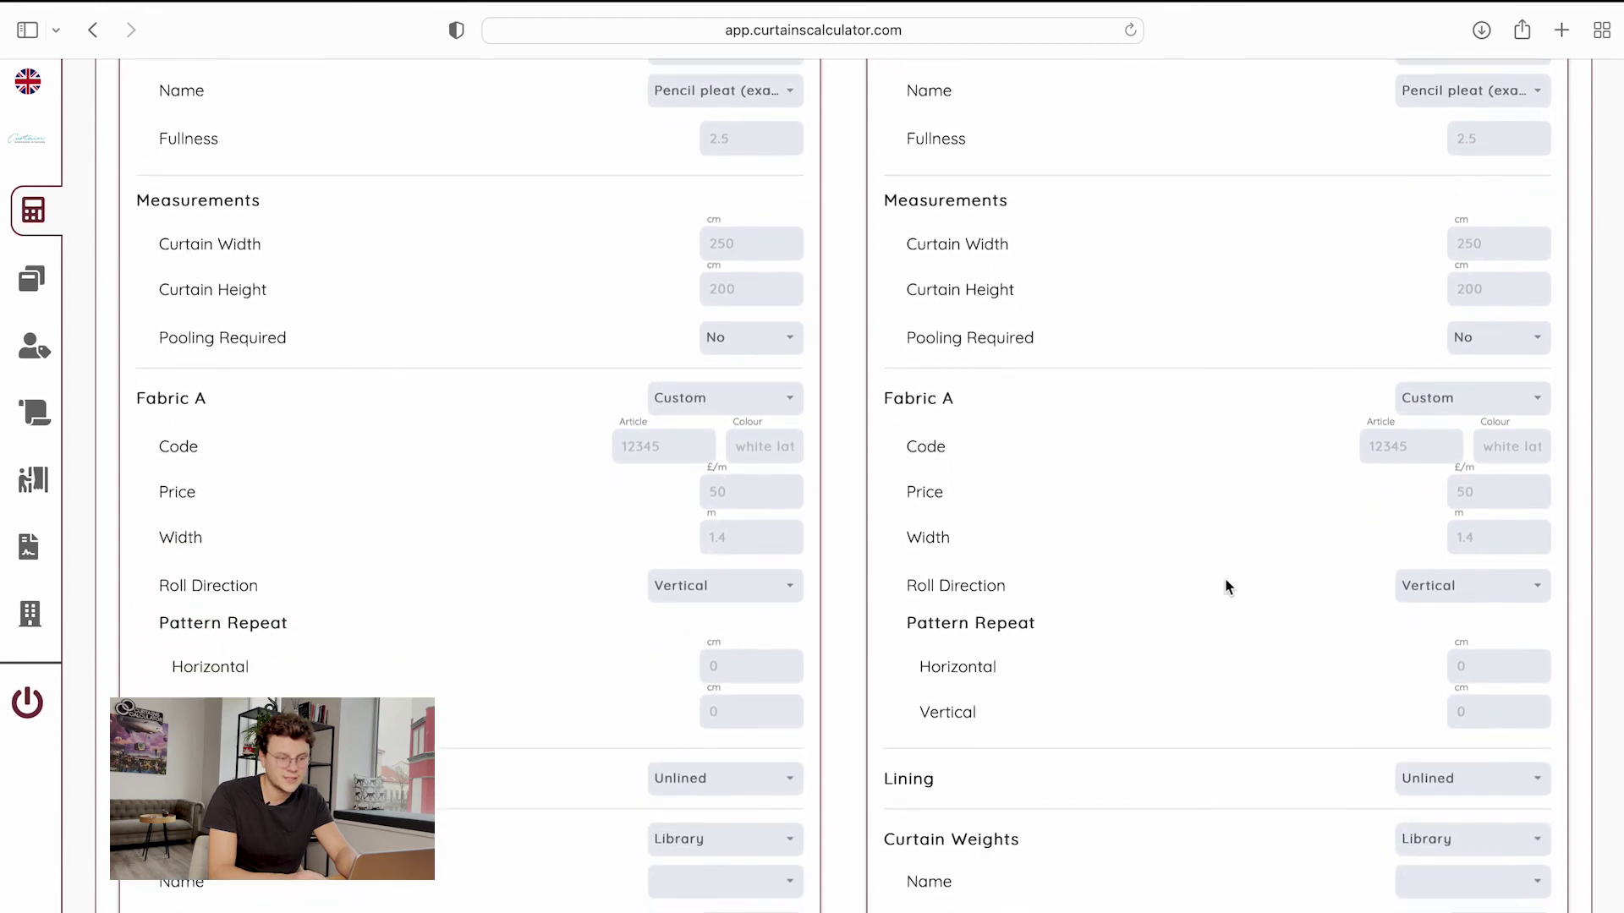
{"action": "scroll", "coordinate": [1228, 588], "scroll_direction": "up", "scroll_amount": 3}
{"action": "left_click", "coordinate": [1115, 156]}
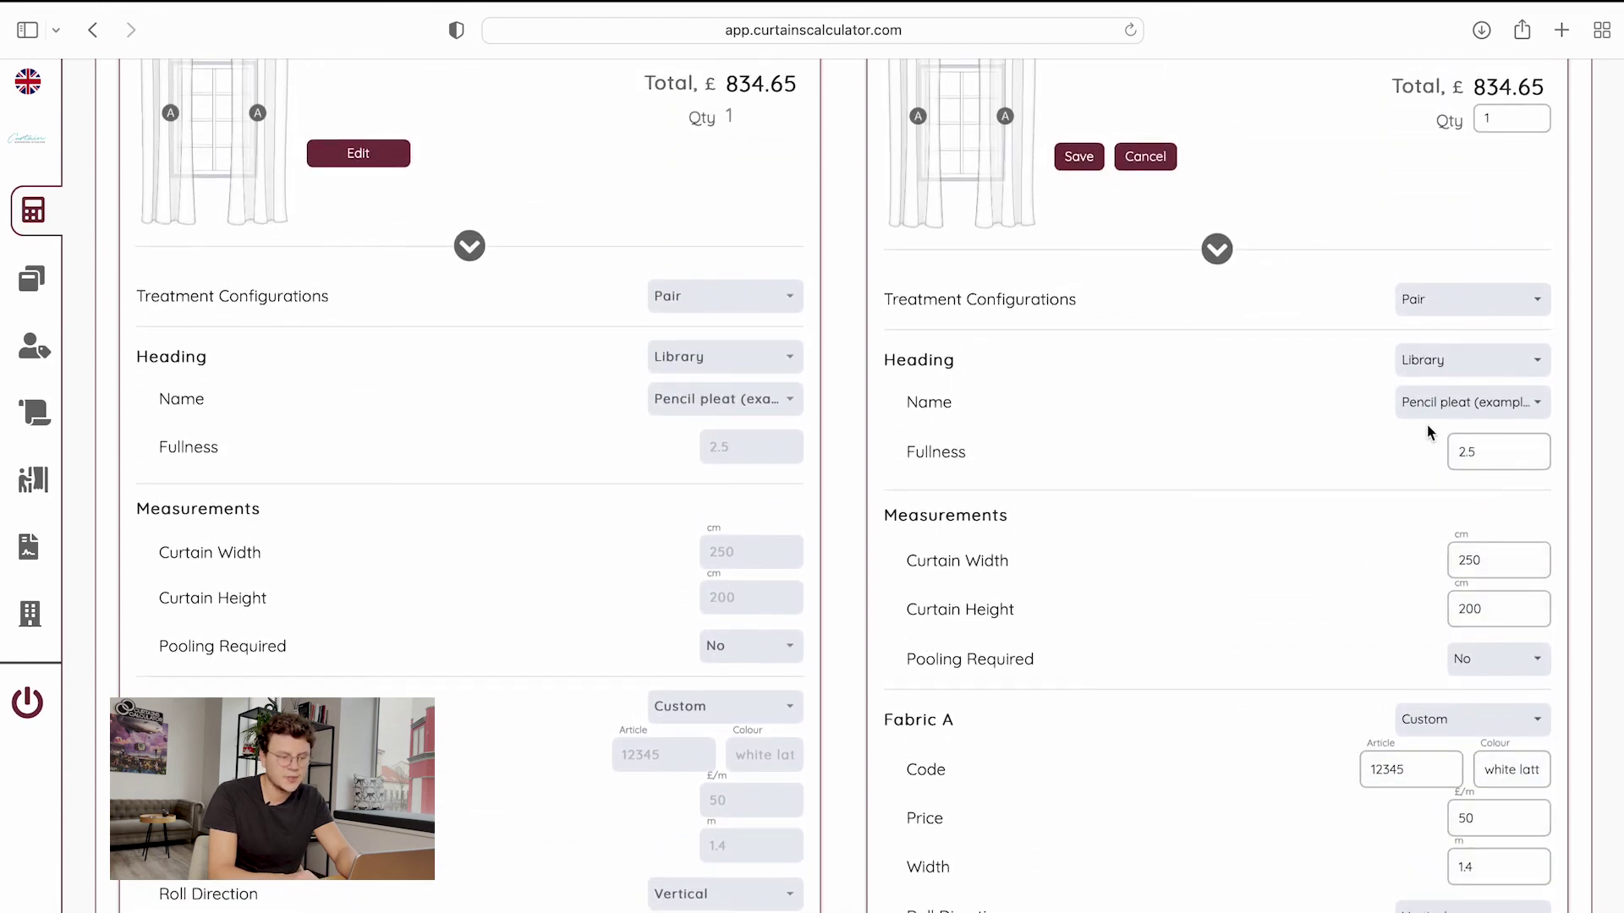
{"action": "scroll", "coordinate": [1427, 457], "scroll_direction": "down", "scroll_amount": 6}
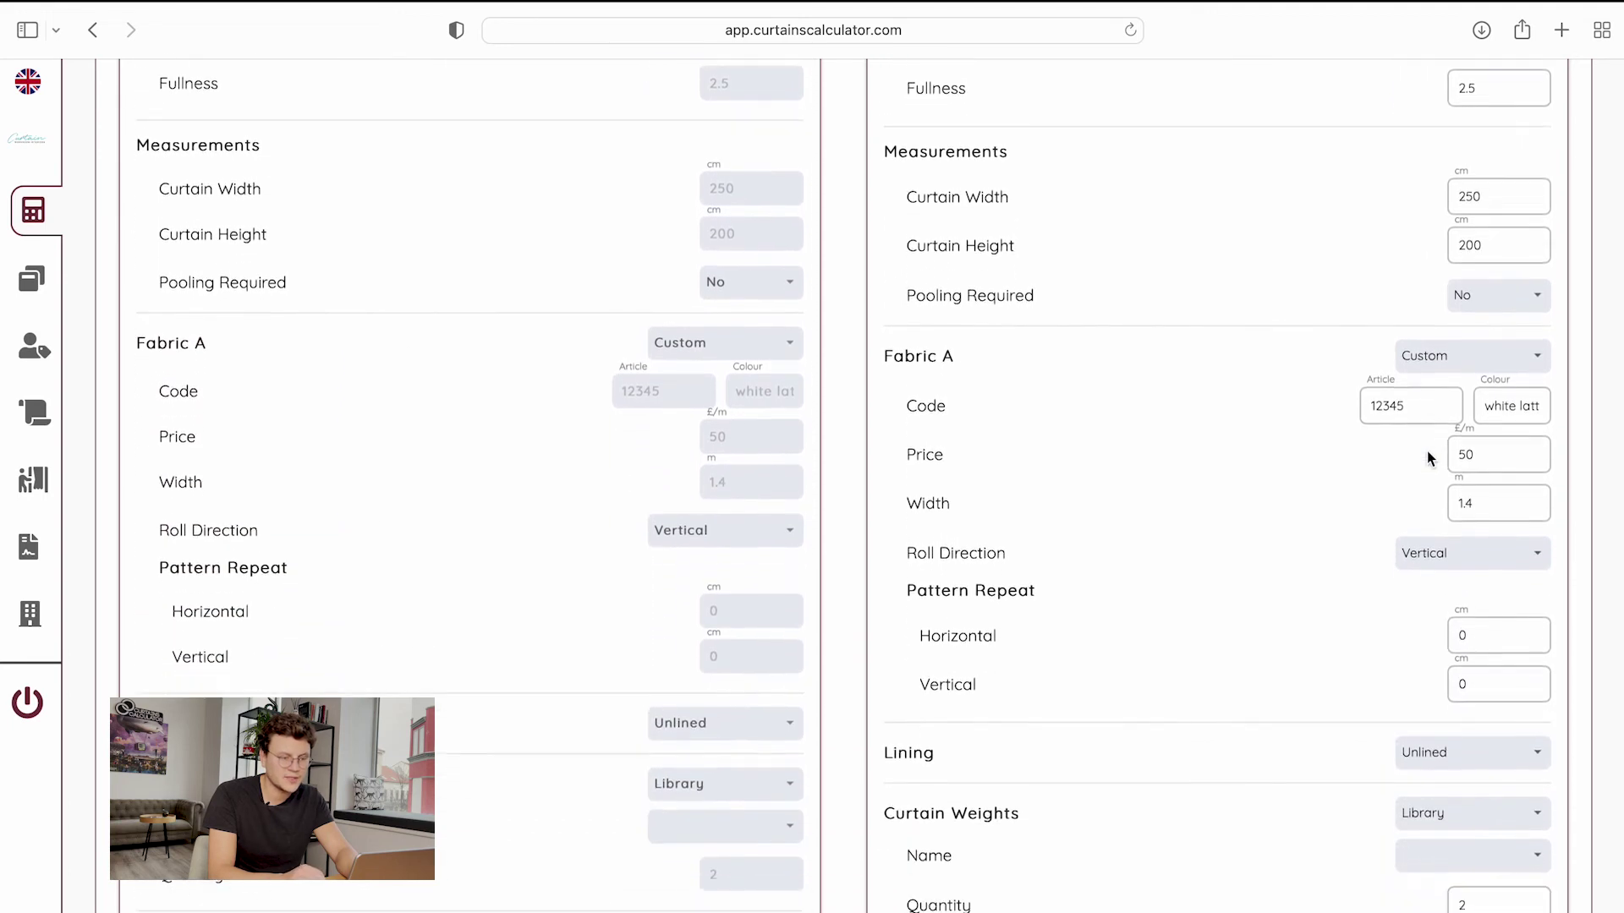
{"action": "scroll", "coordinate": [1427, 458], "scroll_direction": "up", "scroll_amount": 5}
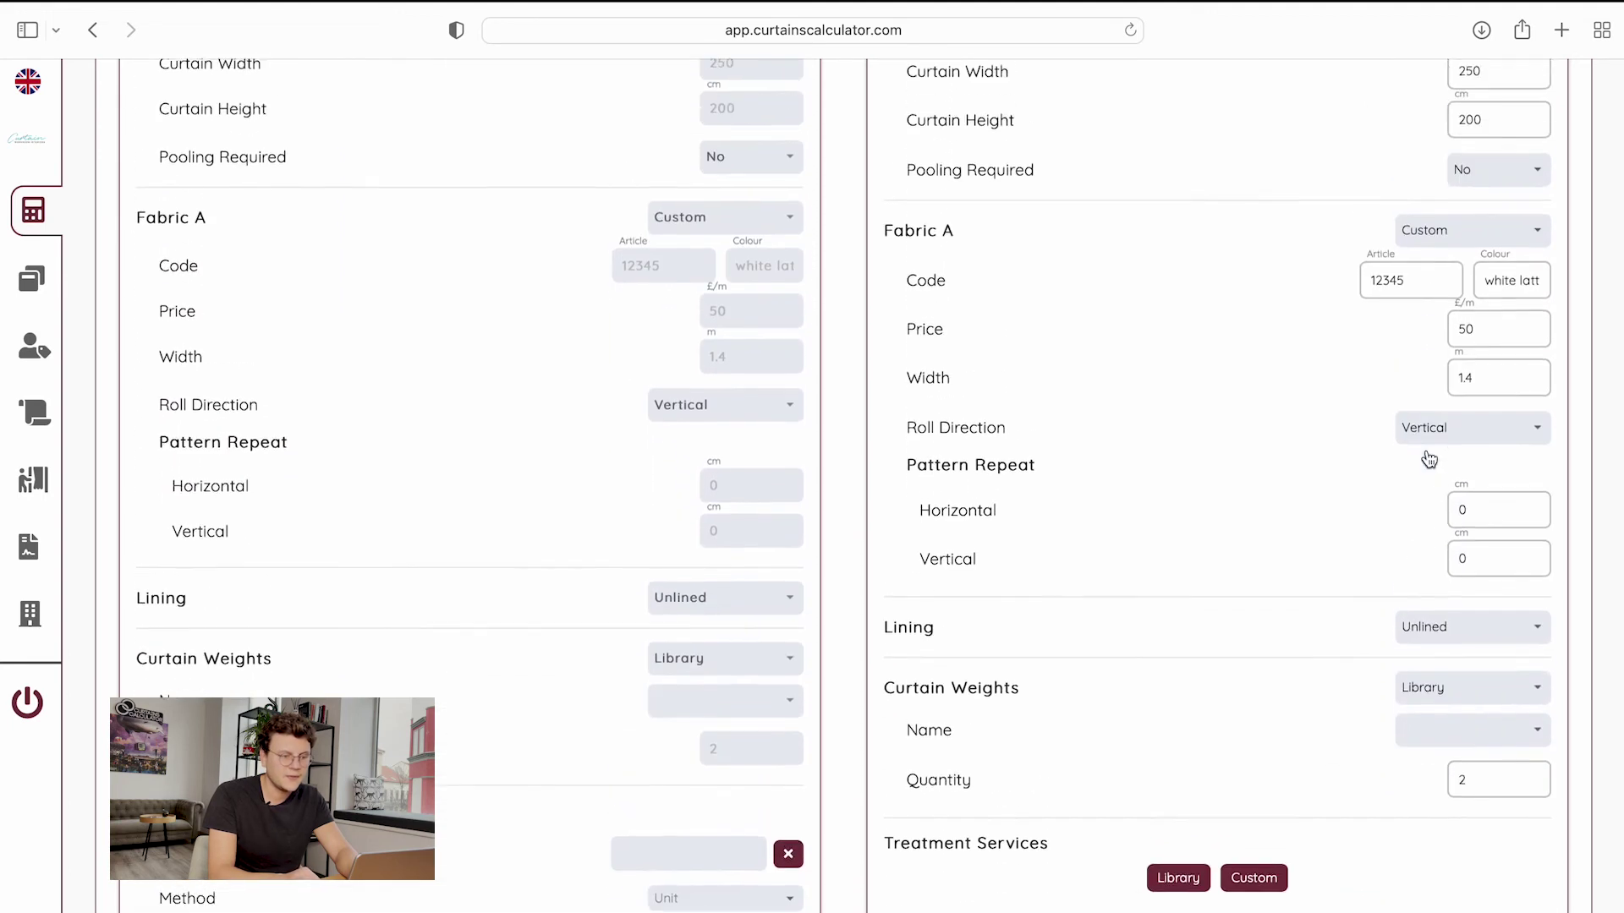
{"action": "scroll", "coordinate": [1427, 457], "scroll_direction": "up", "scroll_amount": 5}
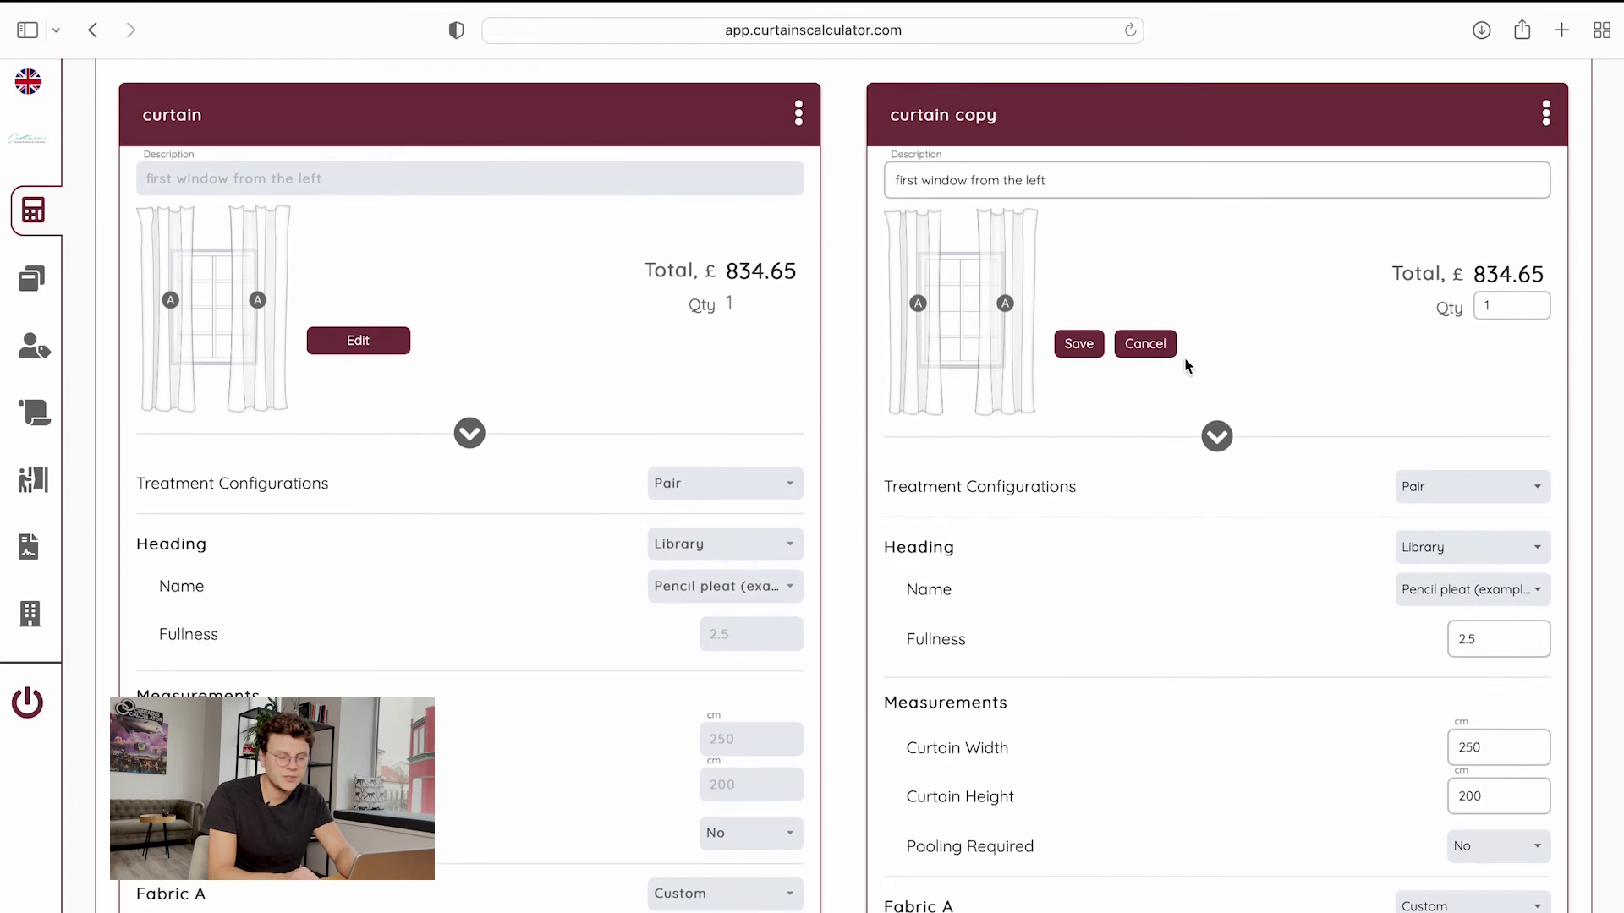
{"action": "left_click", "coordinate": [1098, 354]}
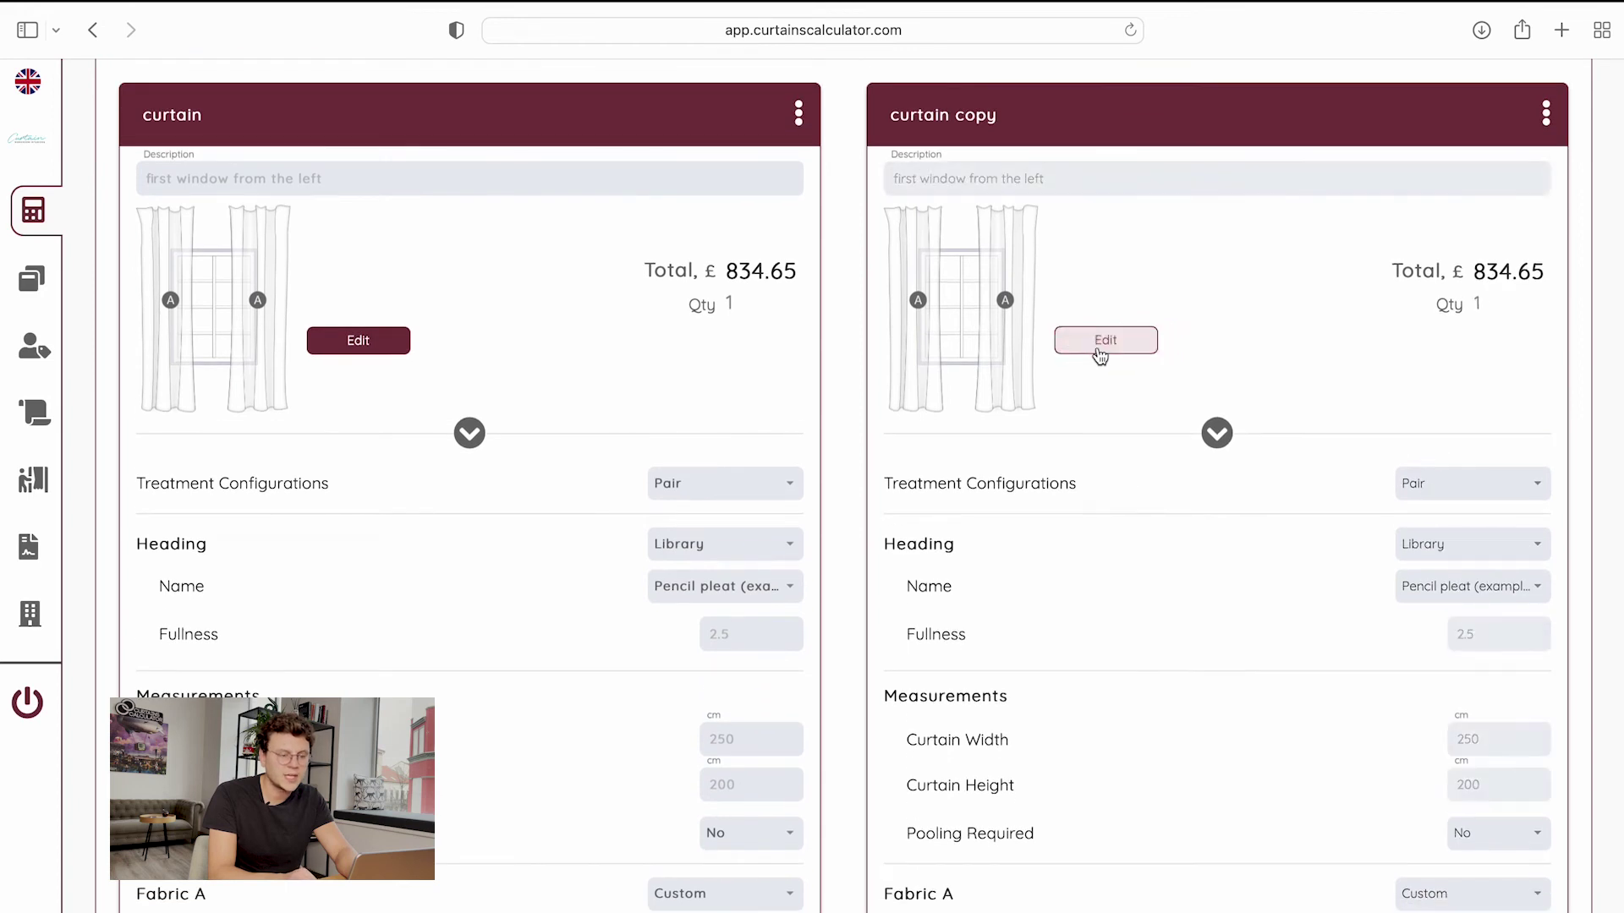
Give the curtain copy a discount of 10 and save it
{"action": "left_click", "coordinate": [1546, 123]}
{"action": "left_click", "coordinate": [1468, 206]}
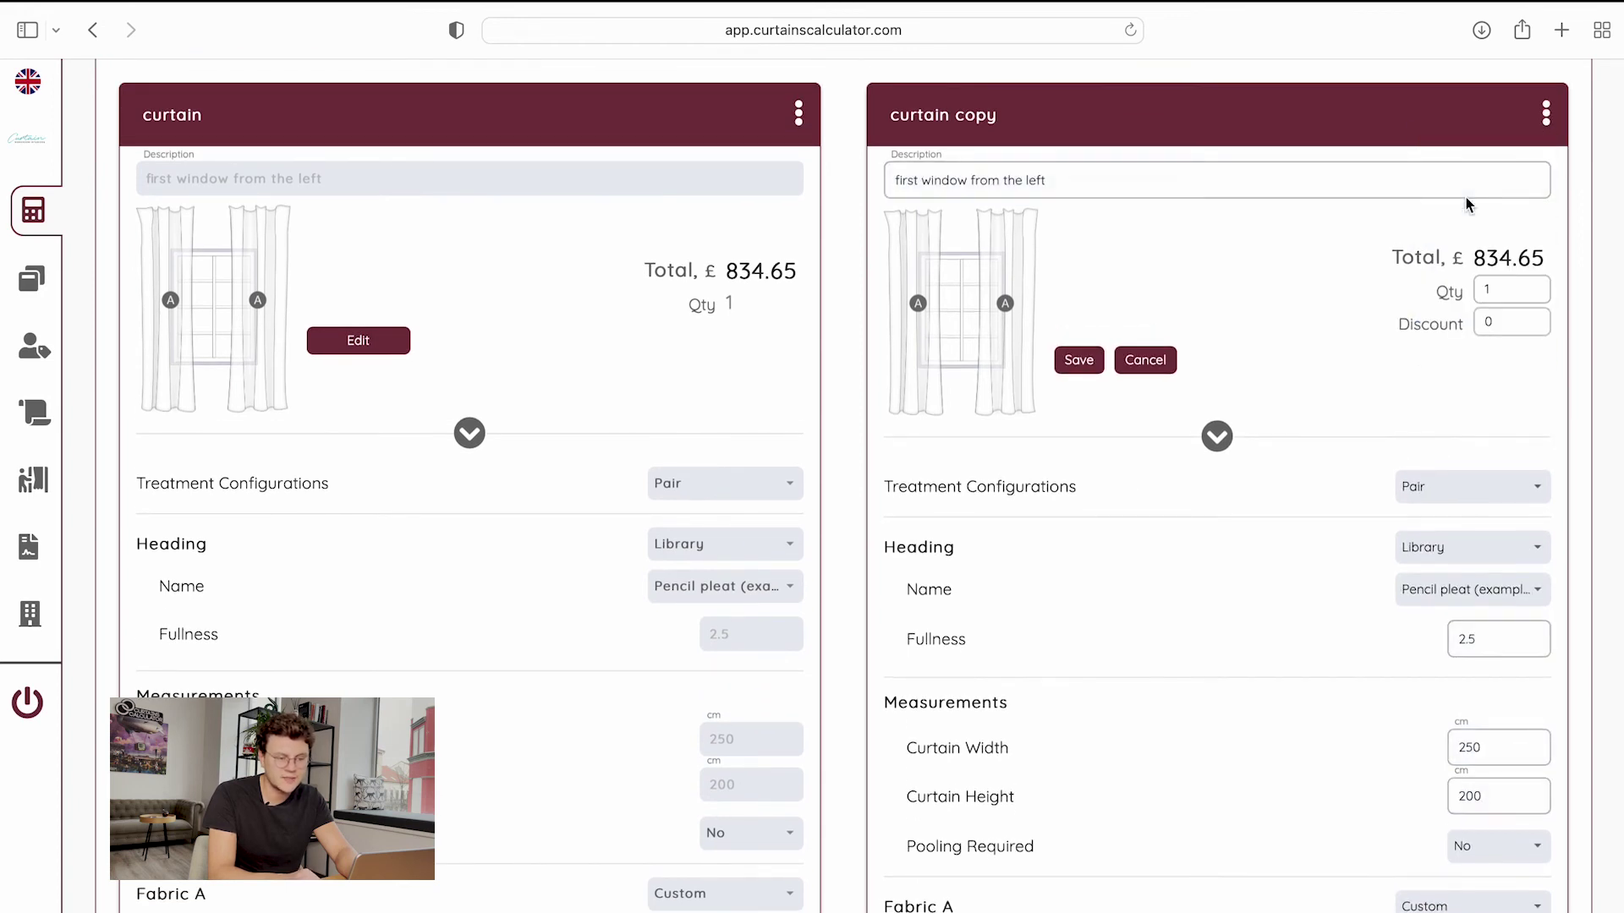
{"action": "left_click", "coordinate": [1513, 316]}
{"action": "left_click", "coordinate": [1078, 362]}
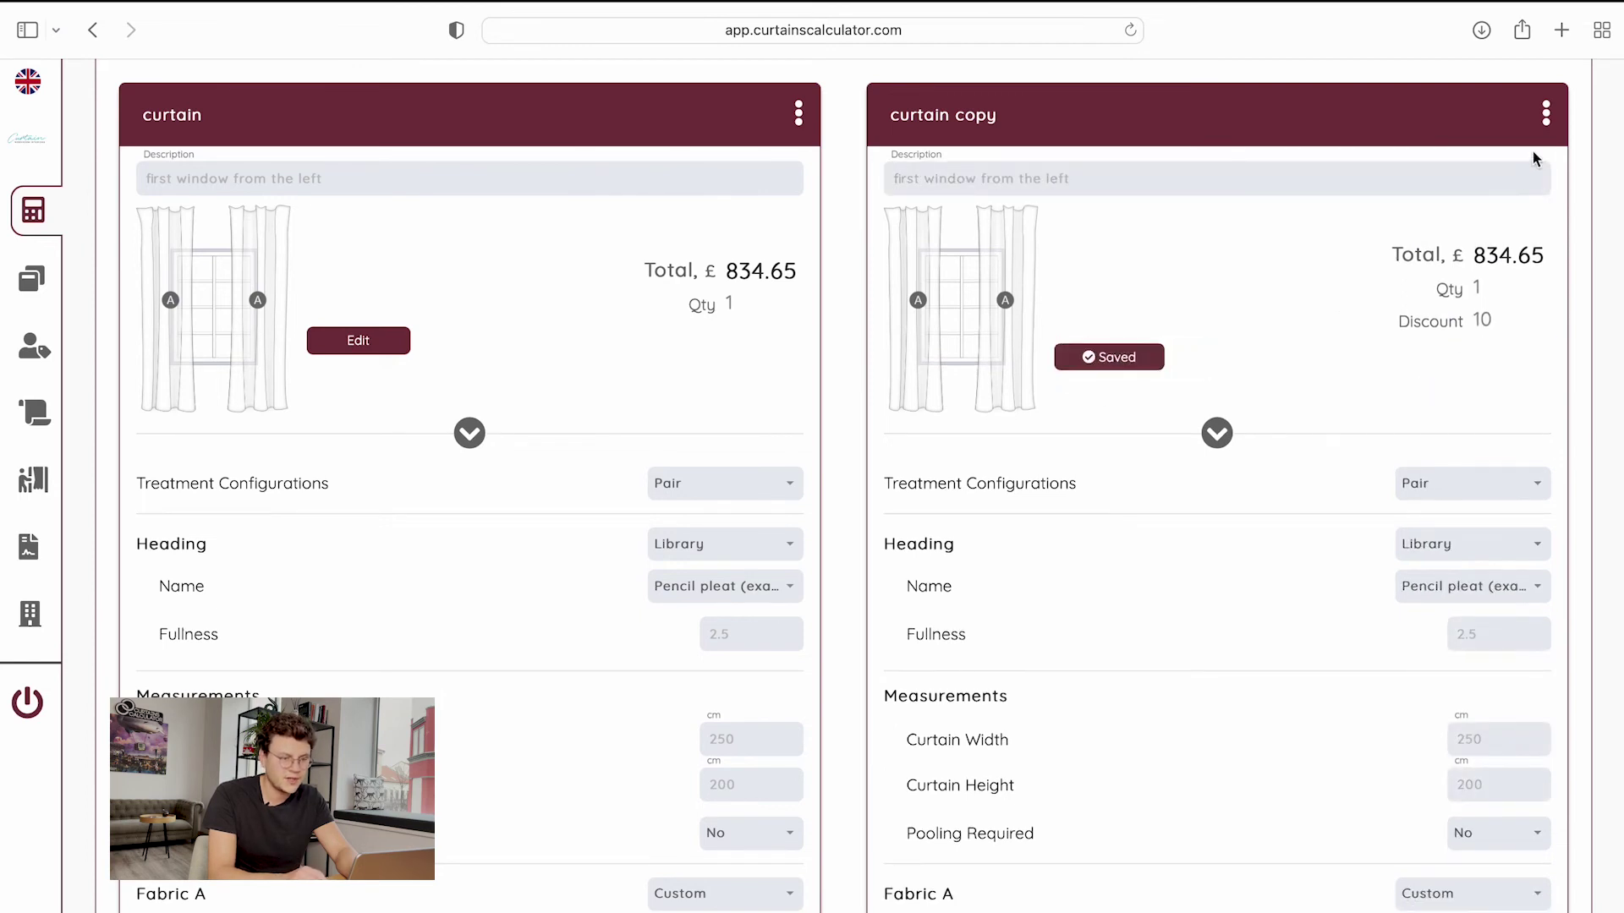
{"action": "left_click", "coordinate": [1547, 118]}
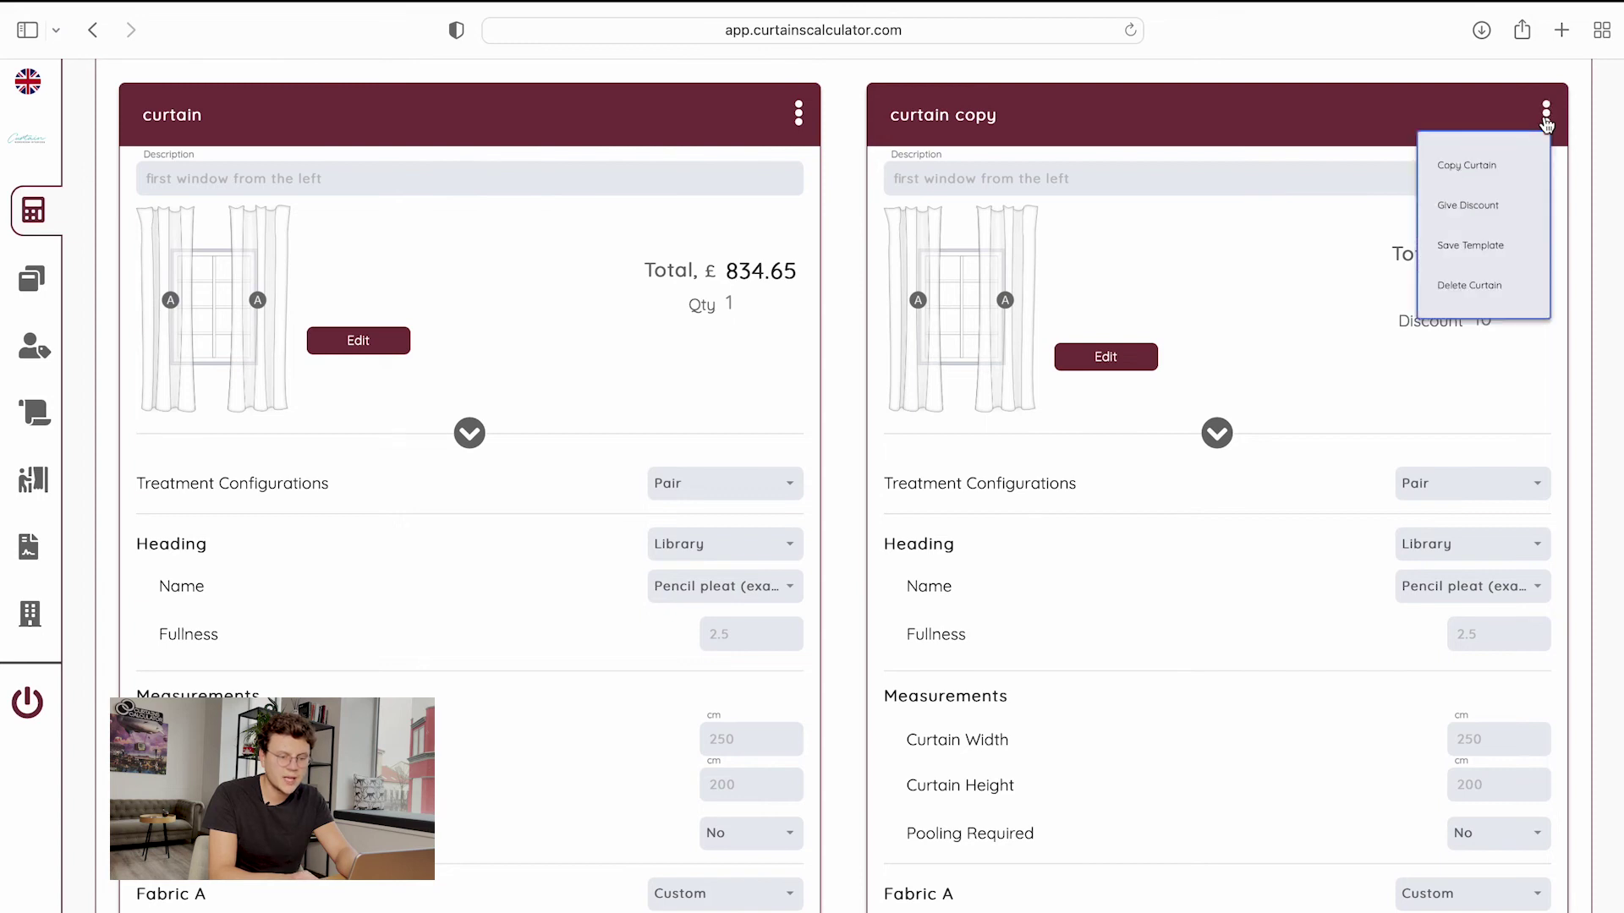
{"action": "left_click", "coordinate": [1477, 247]}
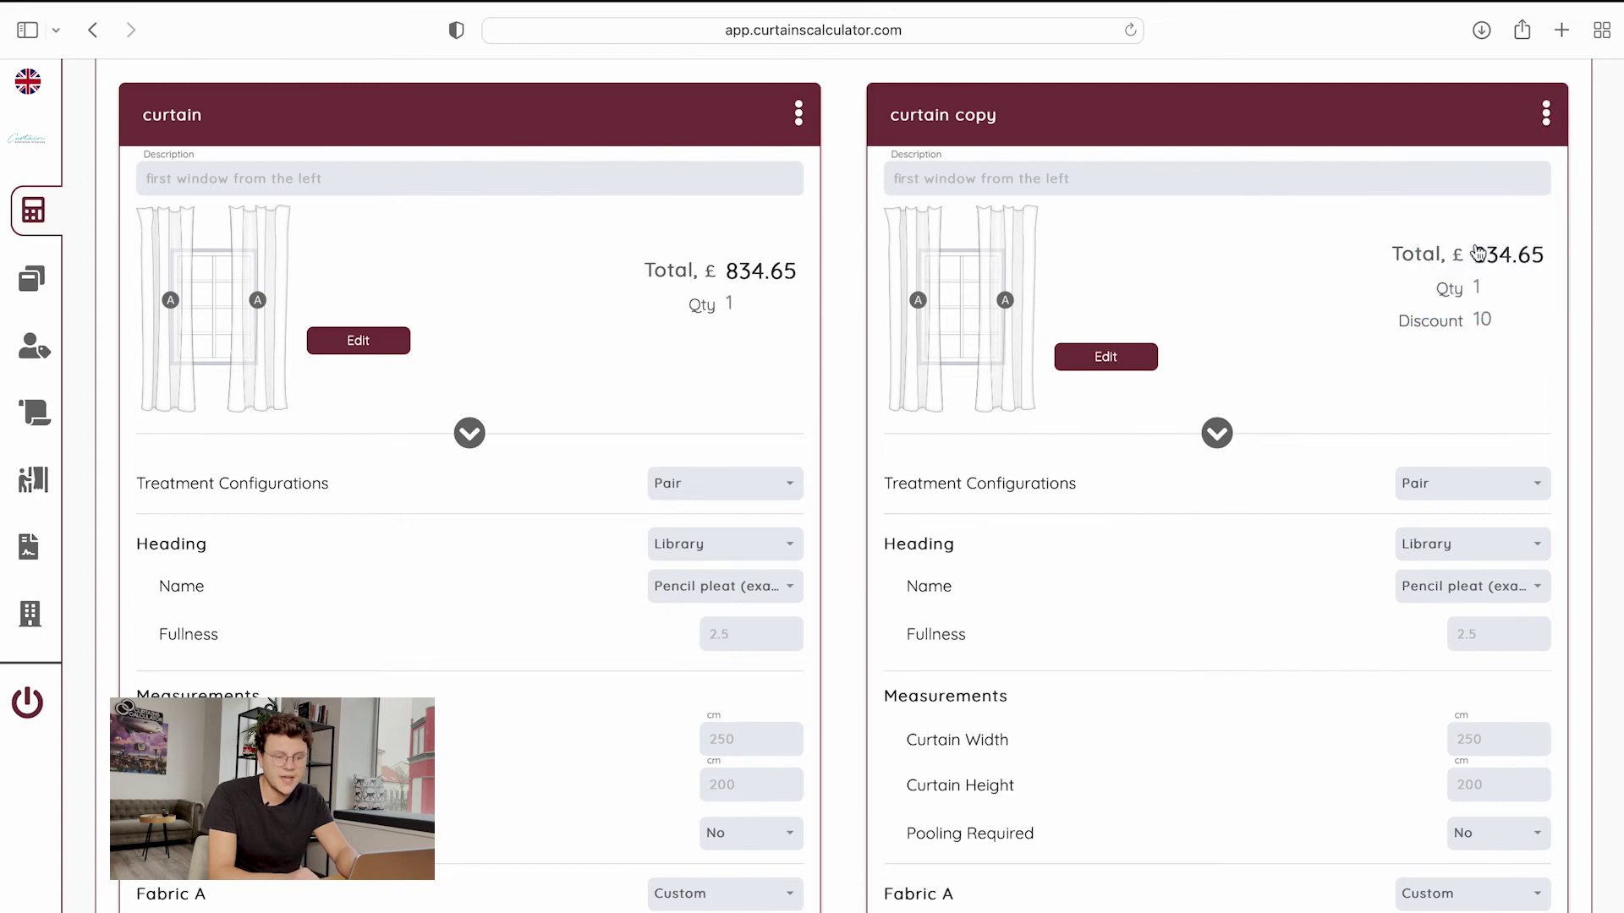
{"action": "scroll", "coordinate": [937, 575], "scroll_direction": "down", "scroll_amount": 15}
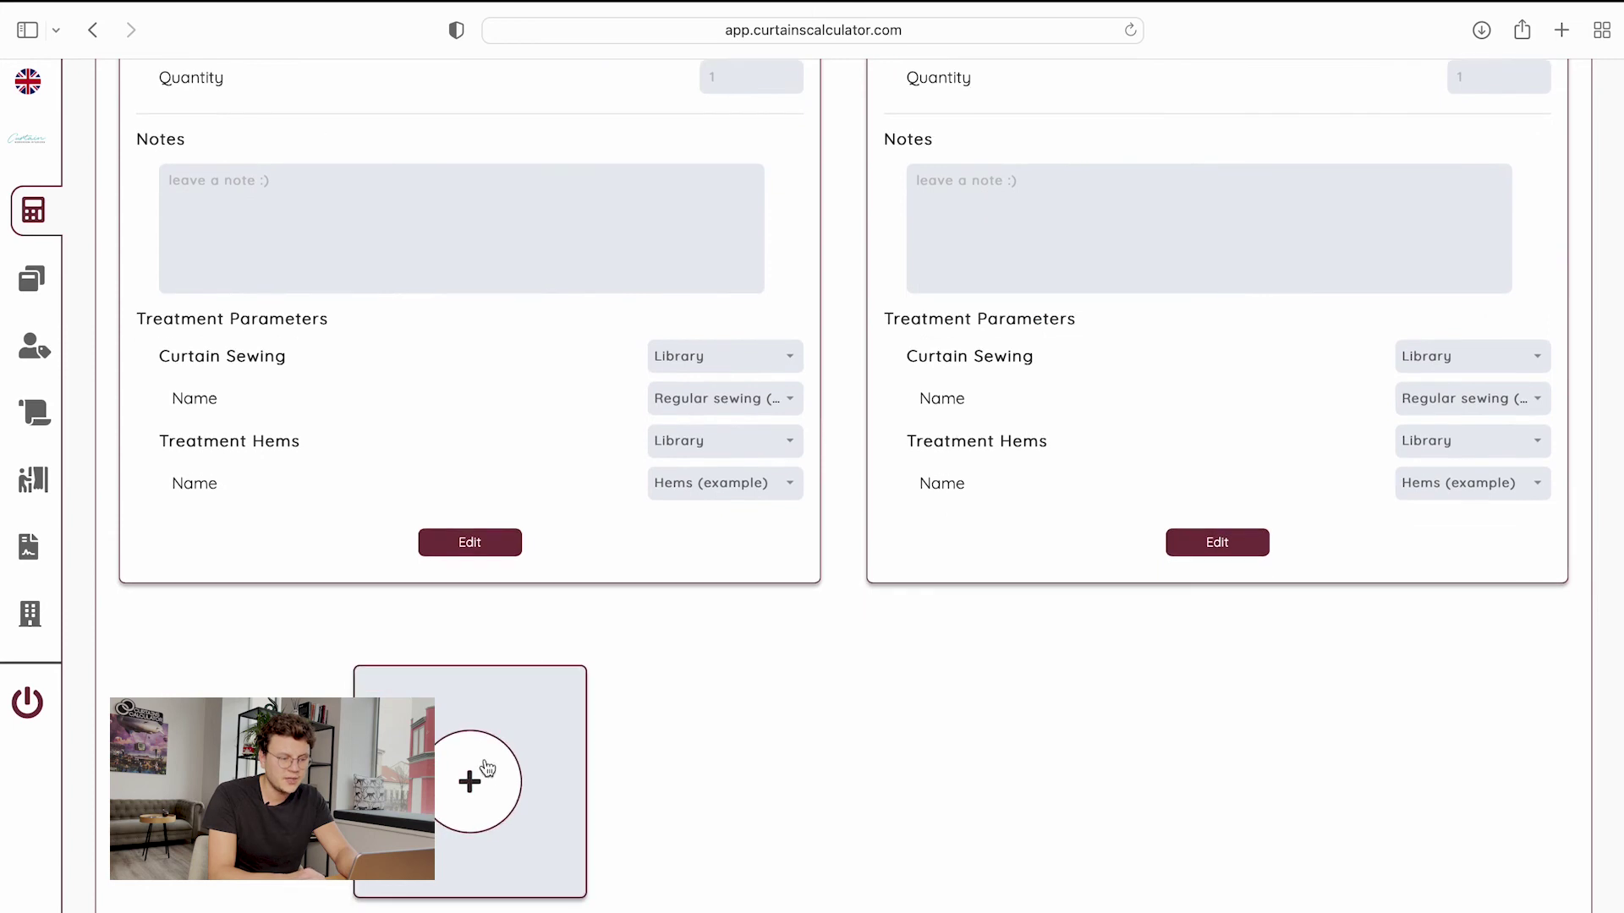
{"action": "left_click", "coordinate": [485, 775]}
{"action": "left_click", "coordinate": [524, 560]}
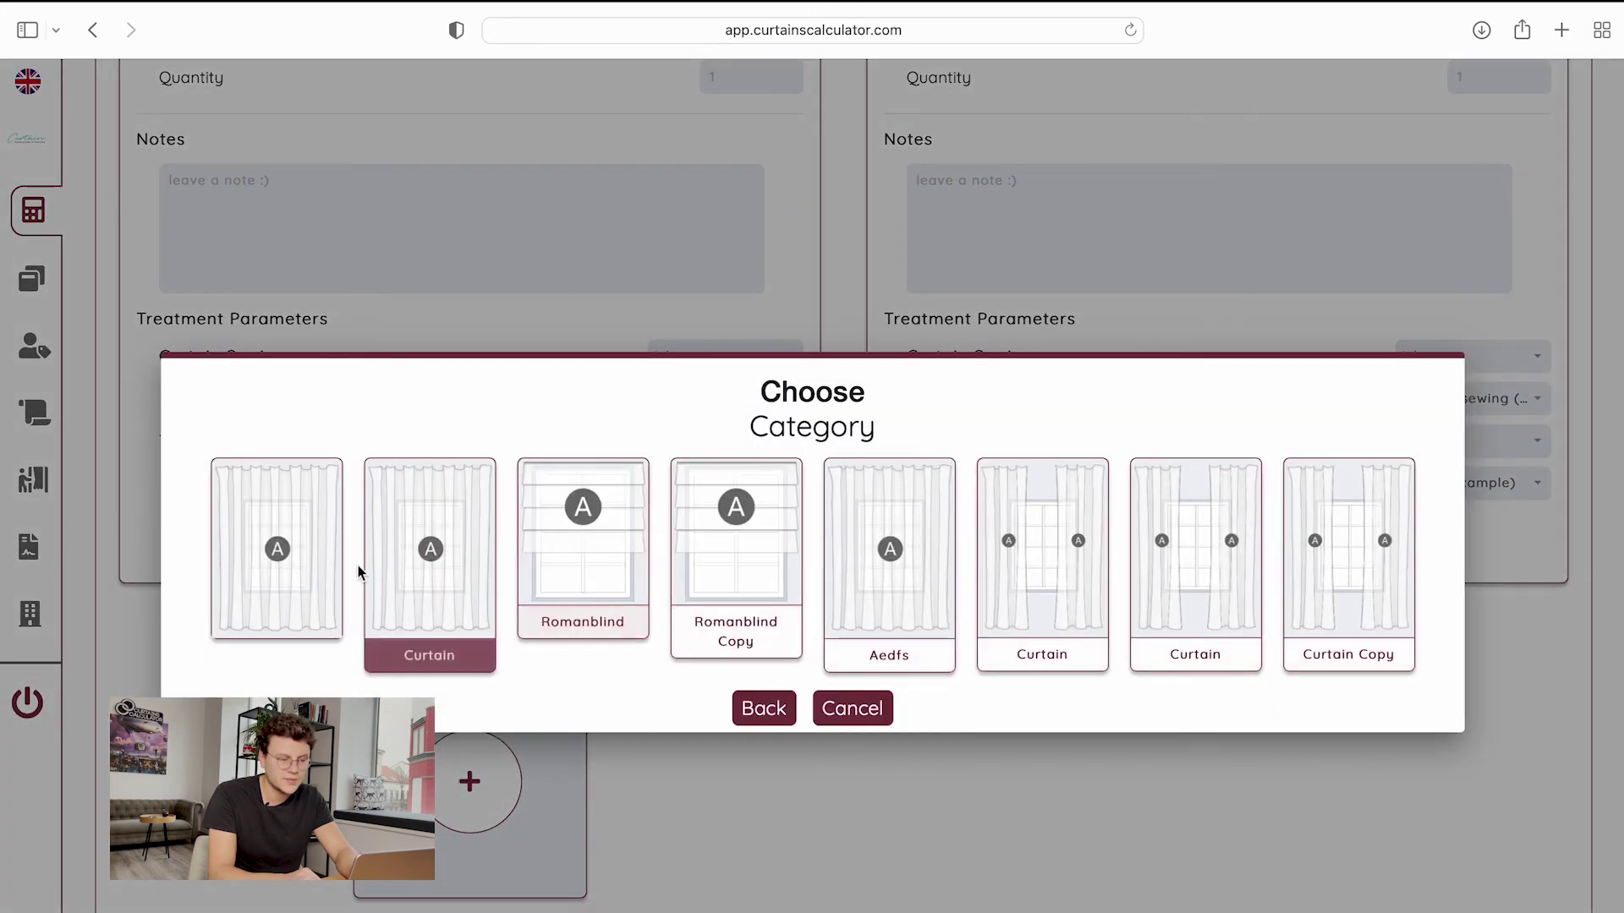
{"action": "left_click", "coordinate": [1359, 586]}
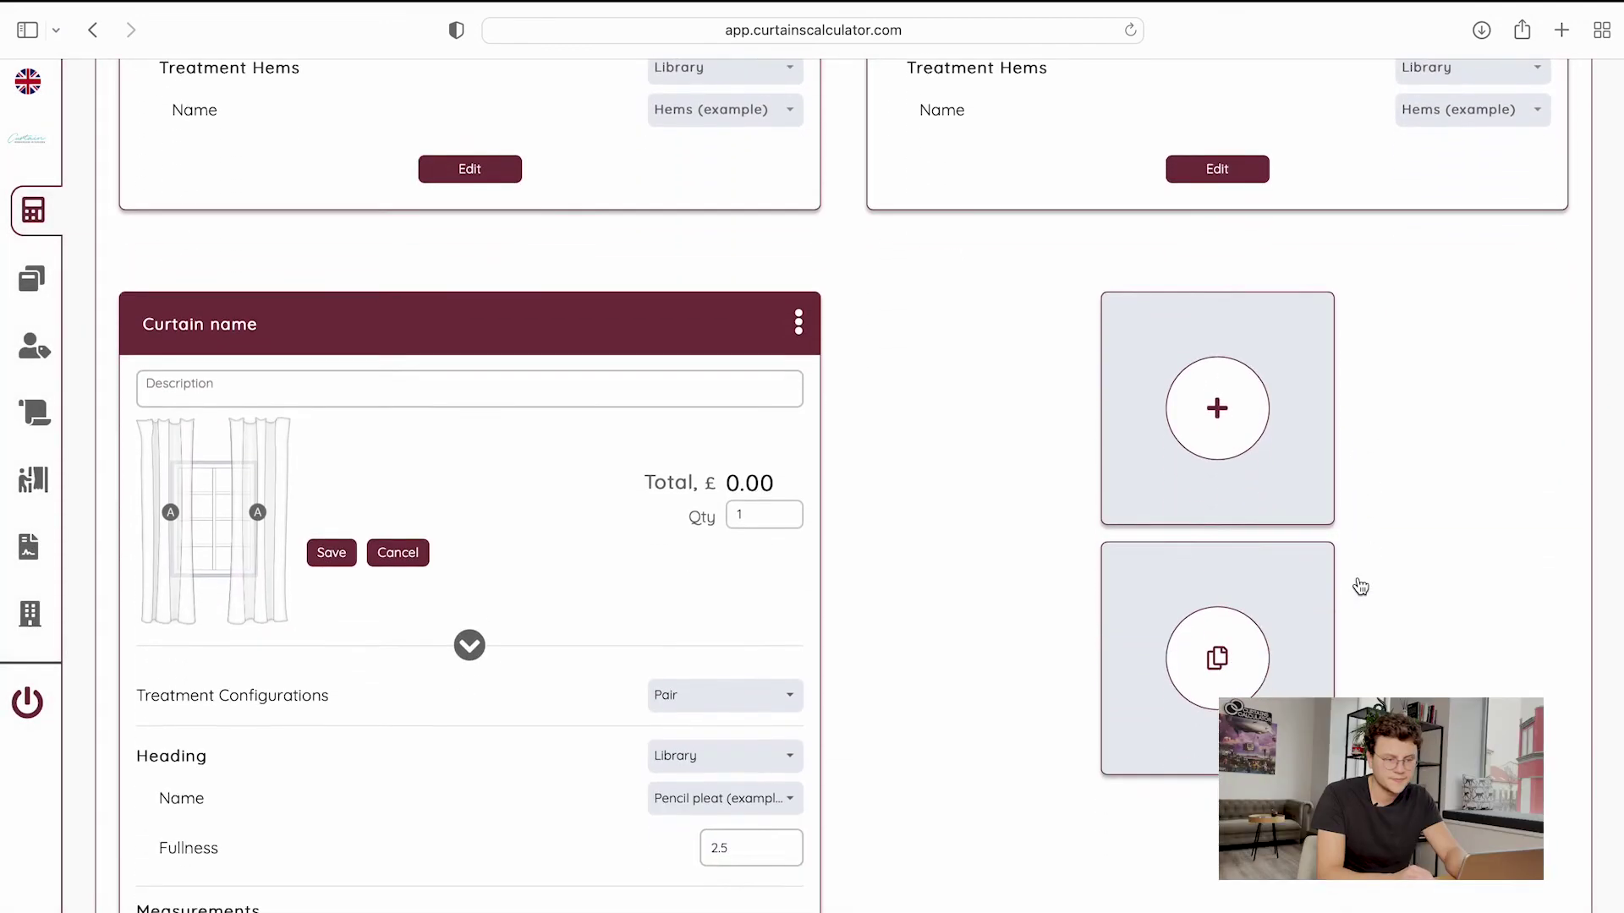
{"action": "scroll", "coordinate": [1360, 586], "scroll_direction": "down", "scroll_amount": 5}
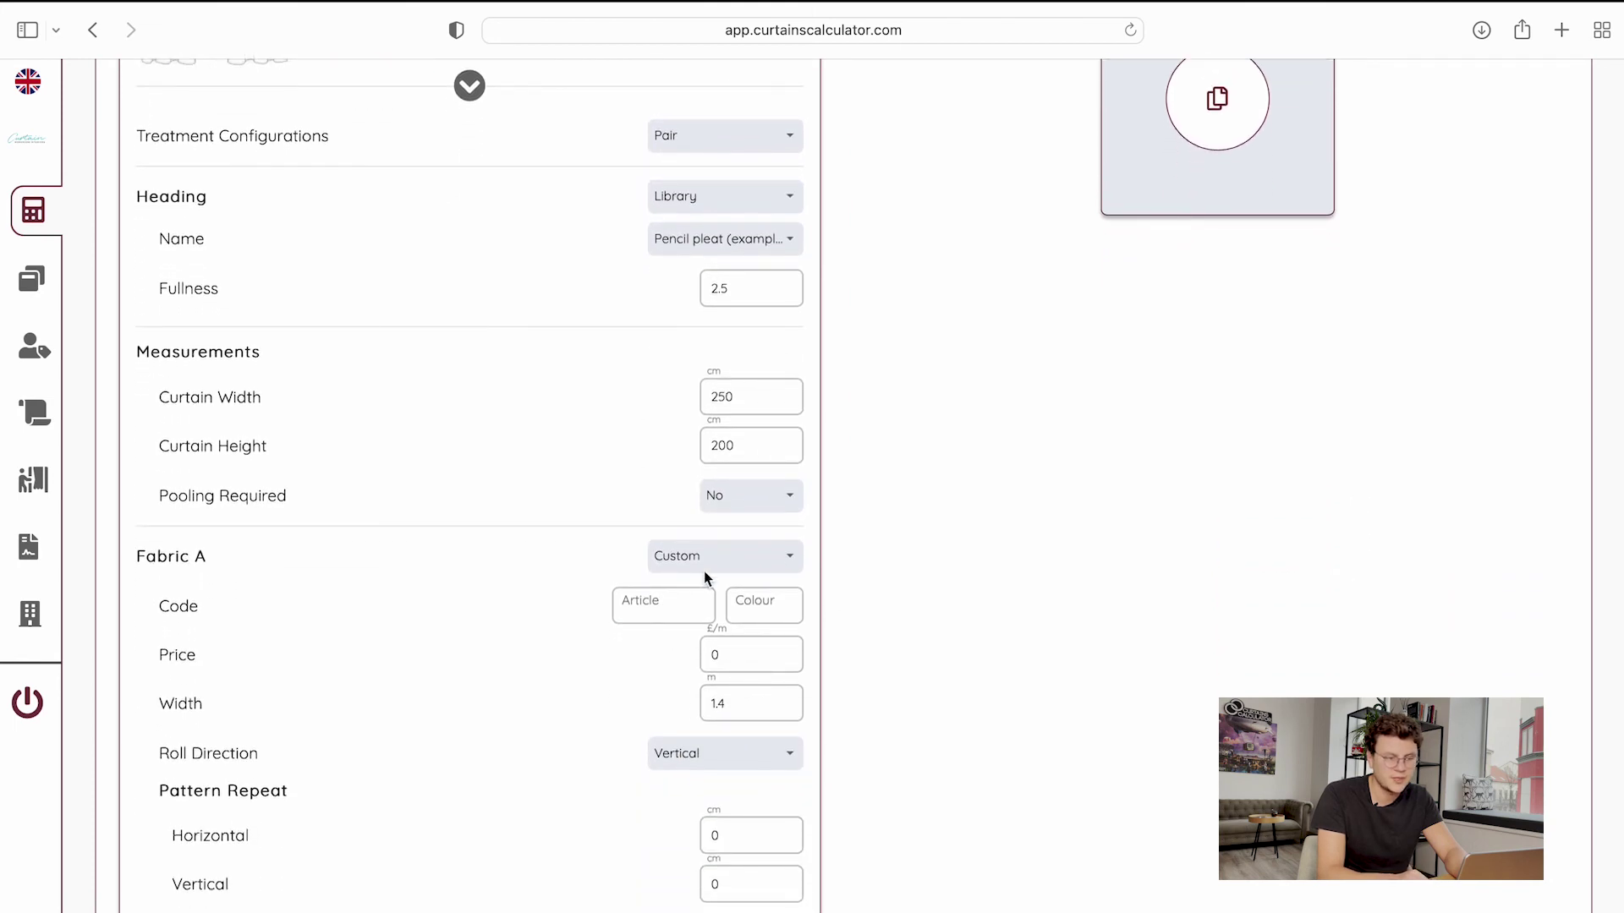
{"action": "scroll", "coordinate": [712, 683], "scroll_direction": "down", "scroll_amount": 4}
{"action": "scroll", "coordinate": [712, 684], "scroll_direction": "up", "scroll_amount": 7}
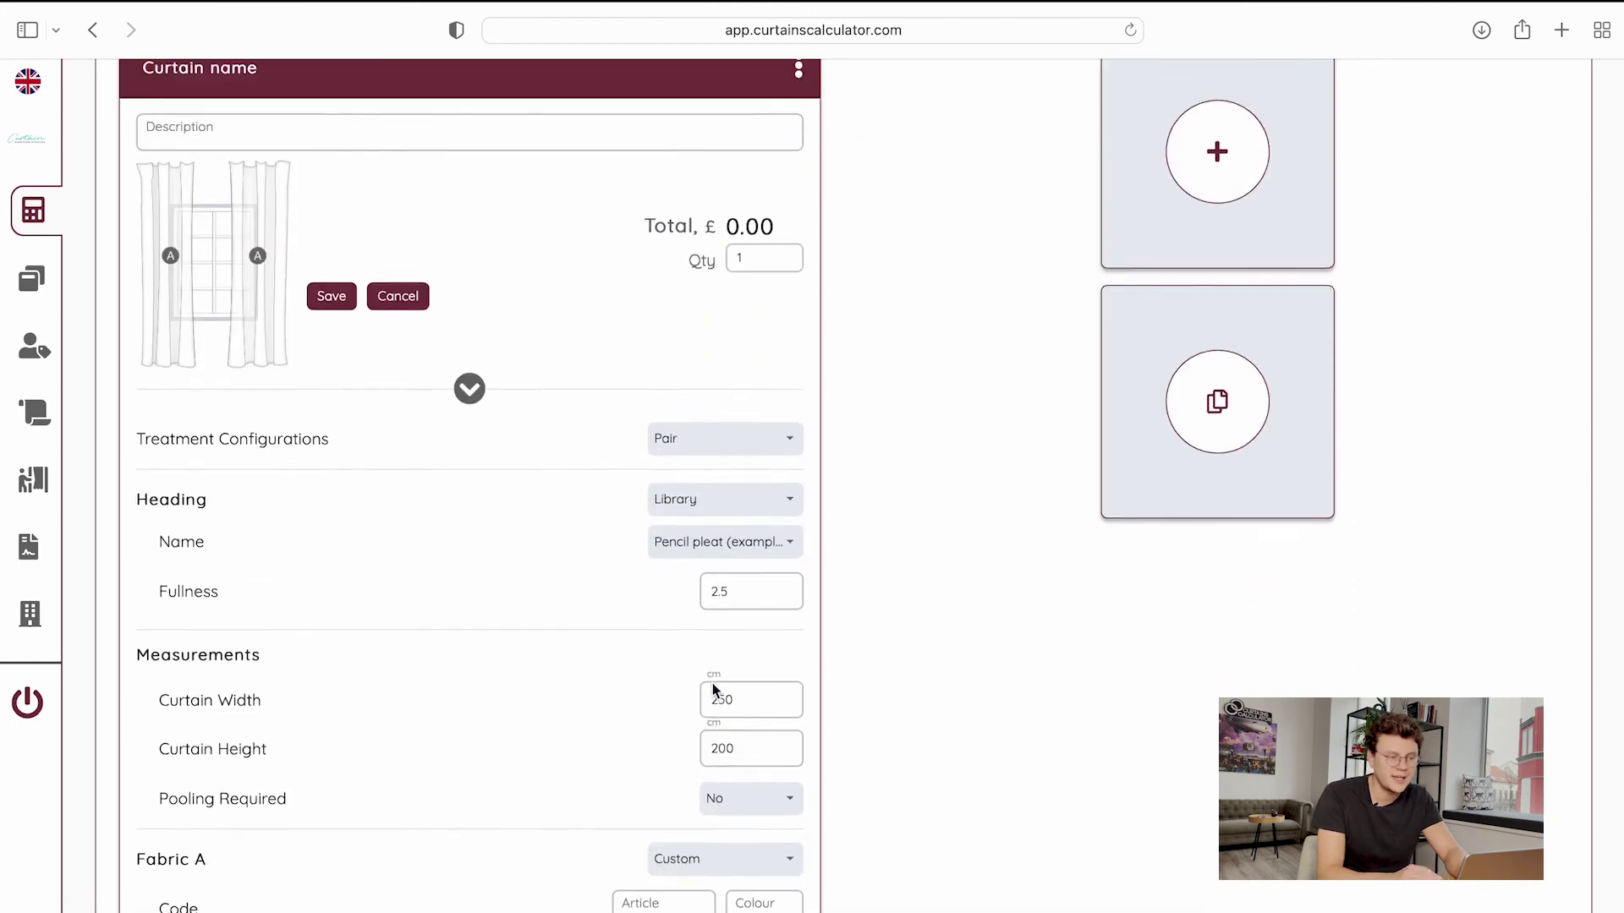
{"action": "scroll", "coordinate": [712, 684], "scroll_direction": "up", "scroll_amount": 3}
{"action": "left_click", "coordinate": [798, 355]}
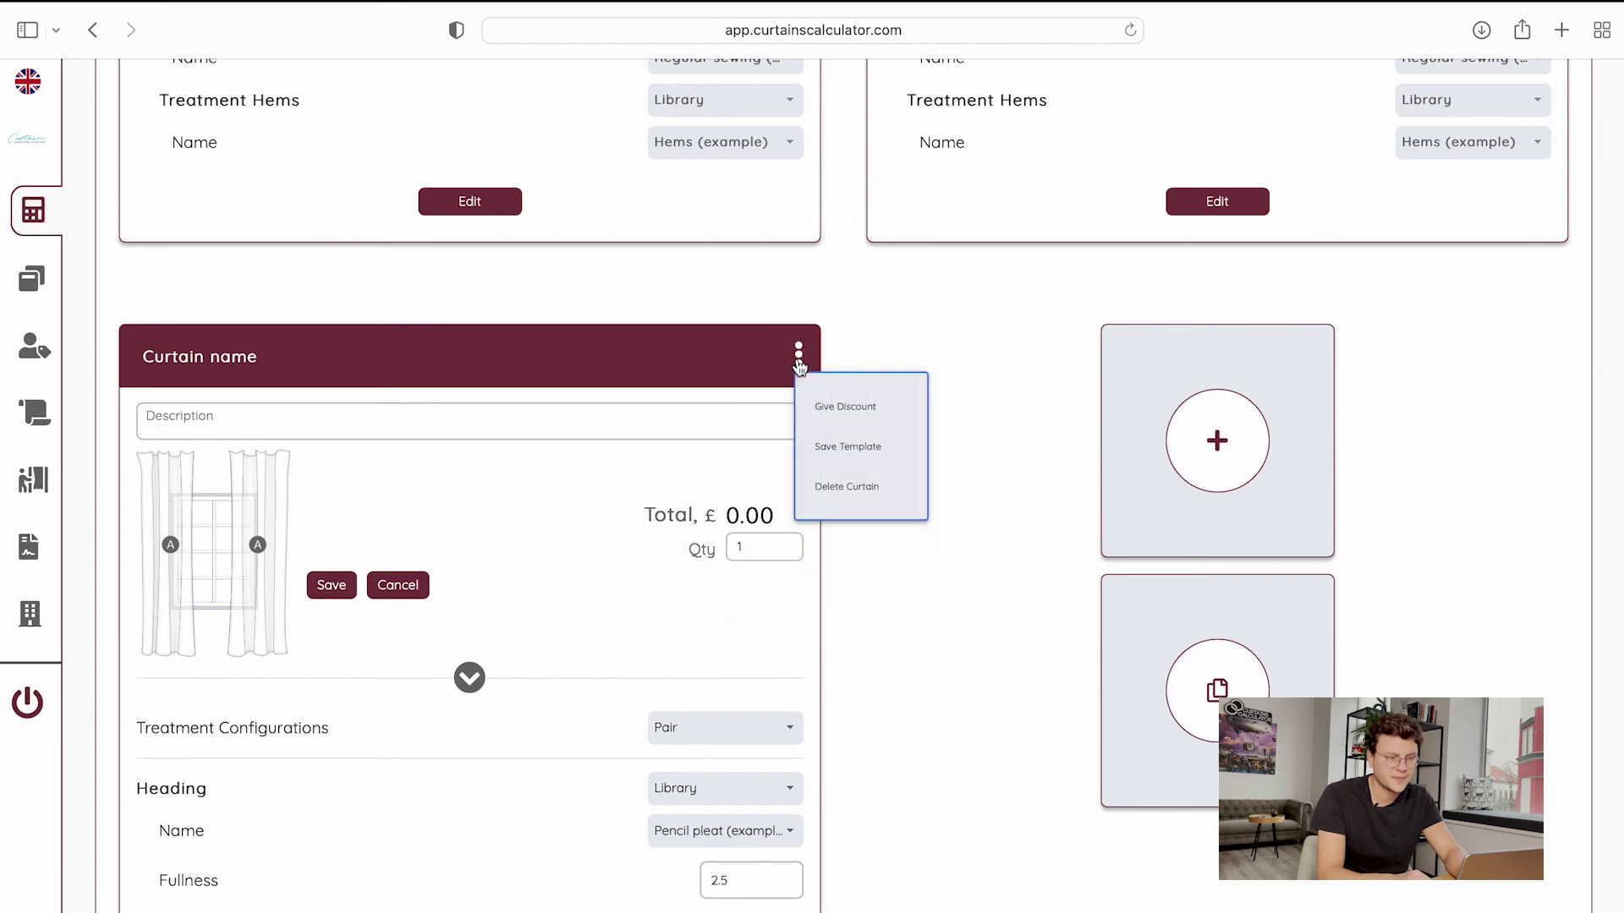
{"action": "left_click", "coordinate": [825, 482]}
{"action": "left_click", "coordinate": [776, 570]}
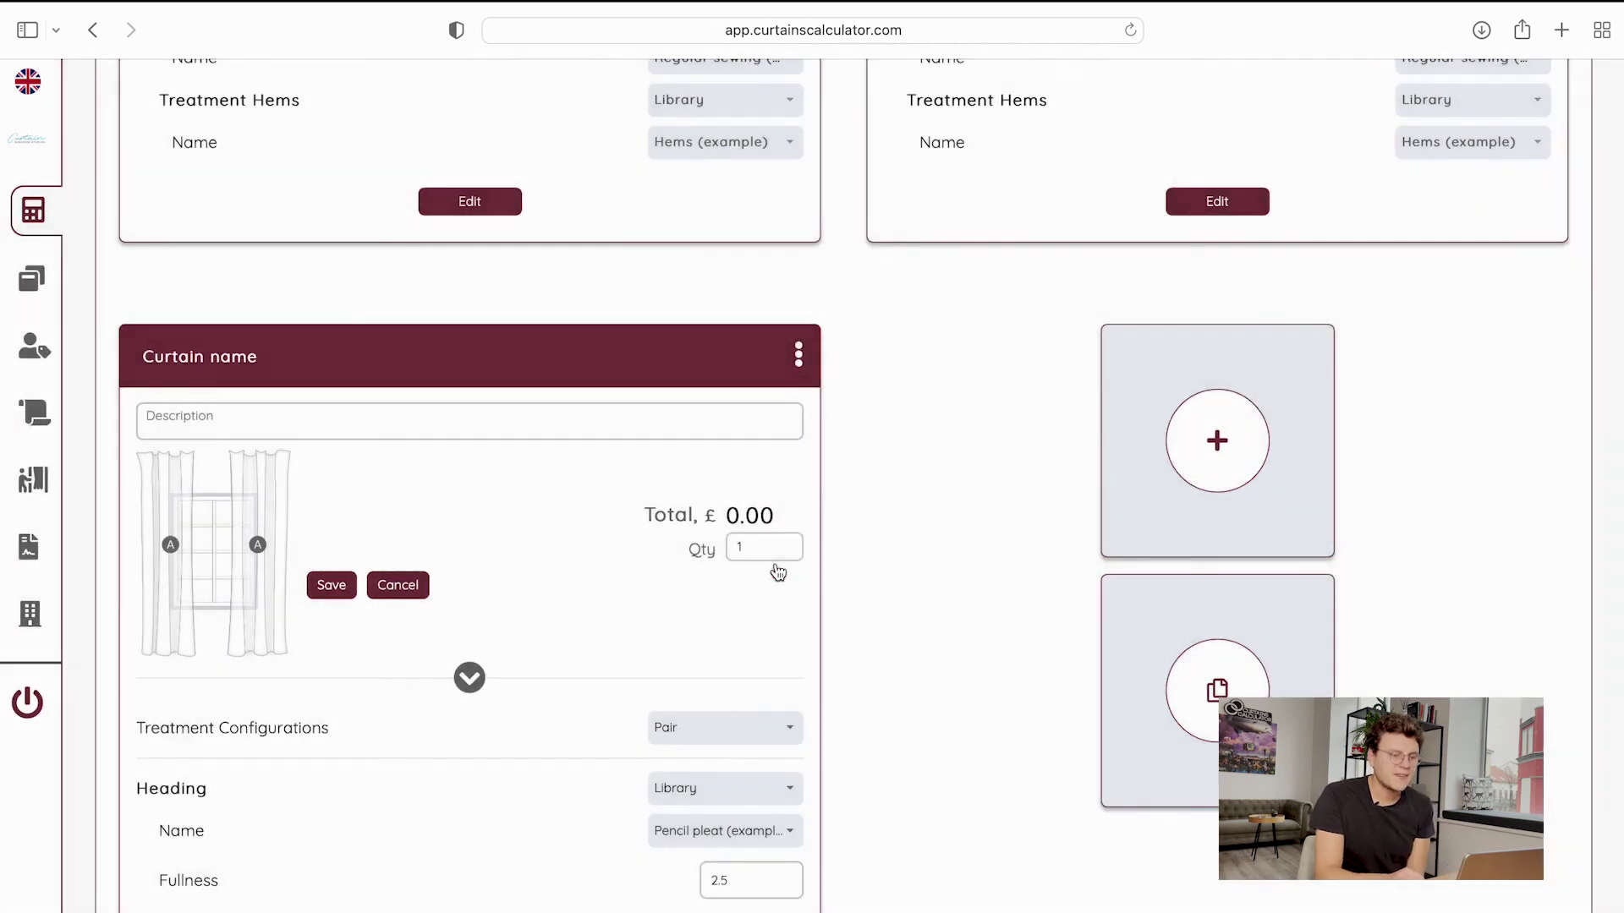
{"action": "scroll", "coordinate": [774, 570], "scroll_direction": "up", "scroll_amount": 13}
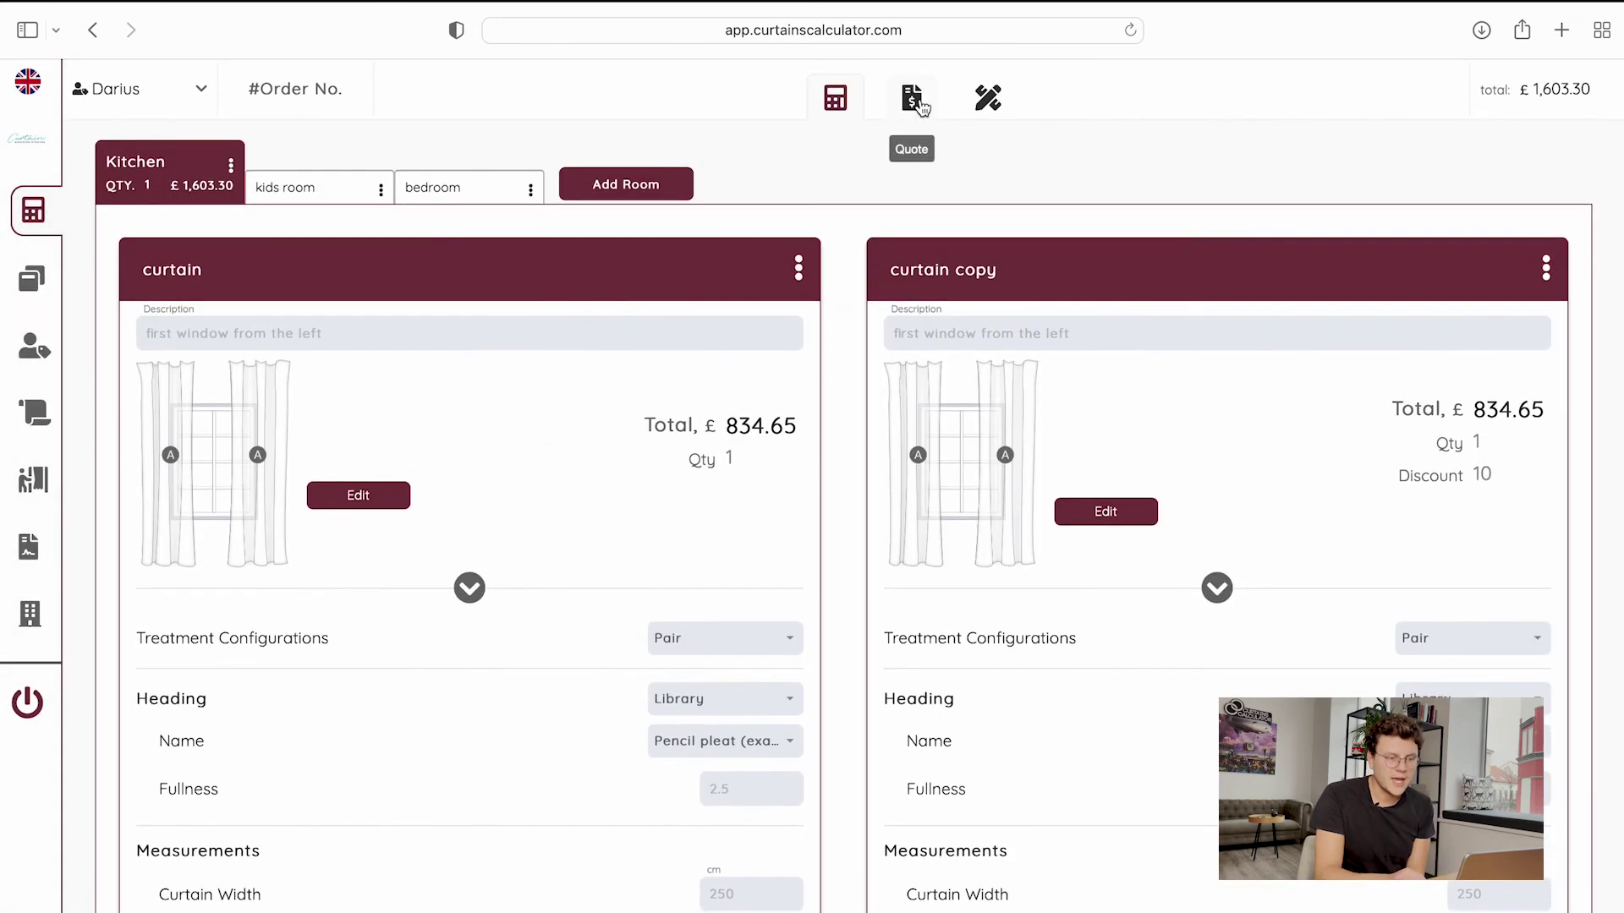
Save the curtain, switch to the quote and apply the hotel terms and conditions
{"action": "left_click", "coordinate": [911, 108]}
{"action": "left_click", "coordinate": [779, 629]}
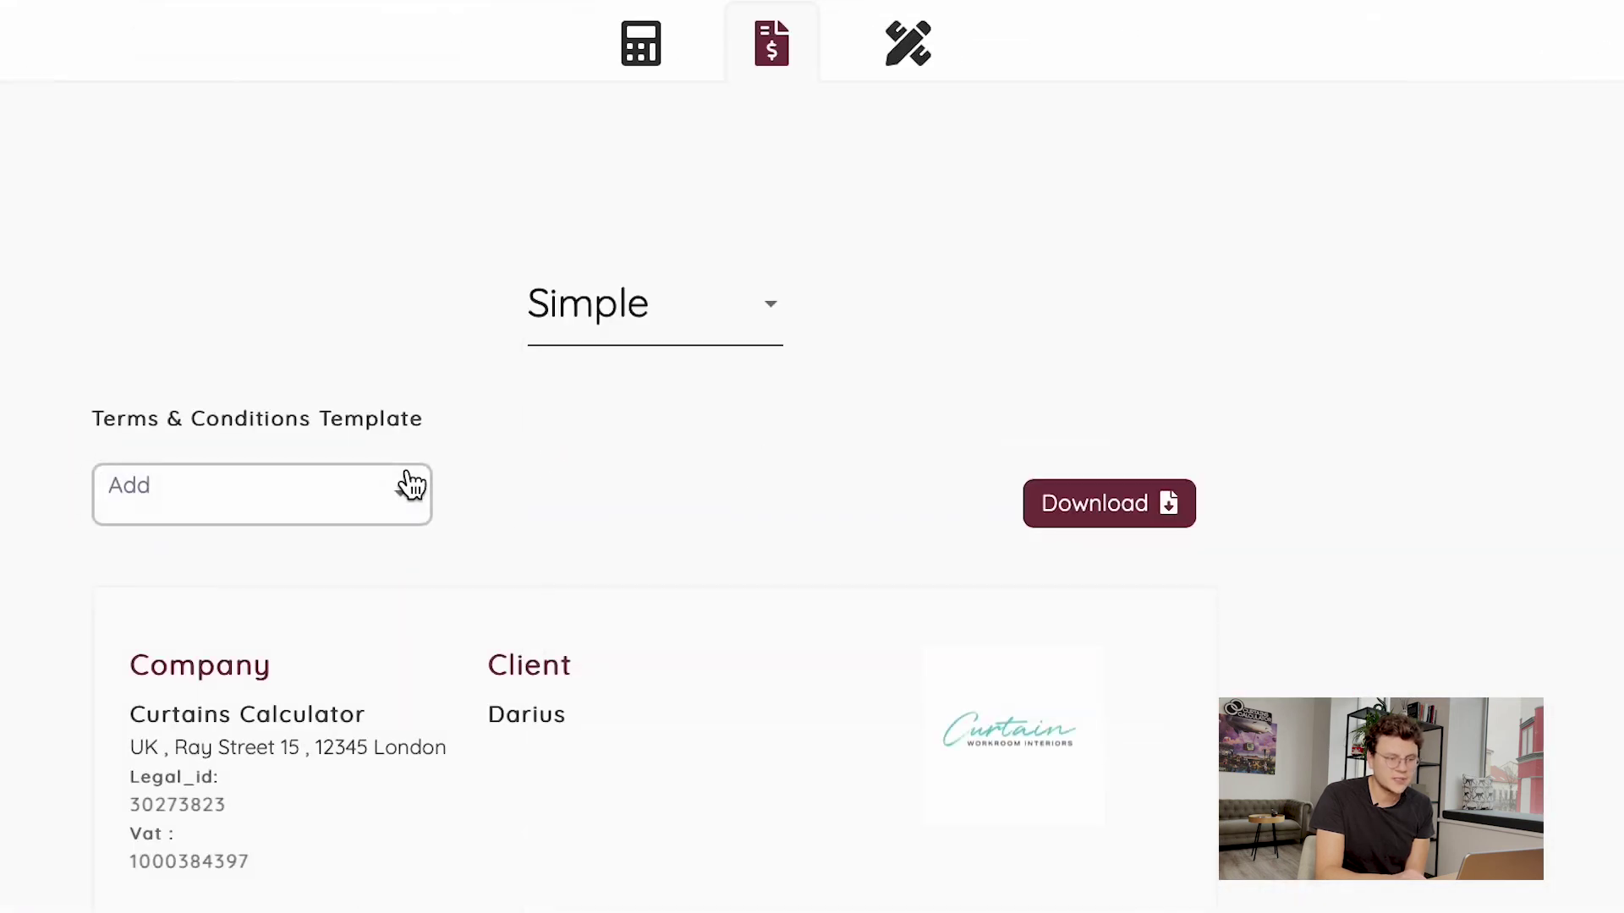
{"action": "left_click", "coordinate": [412, 485]}
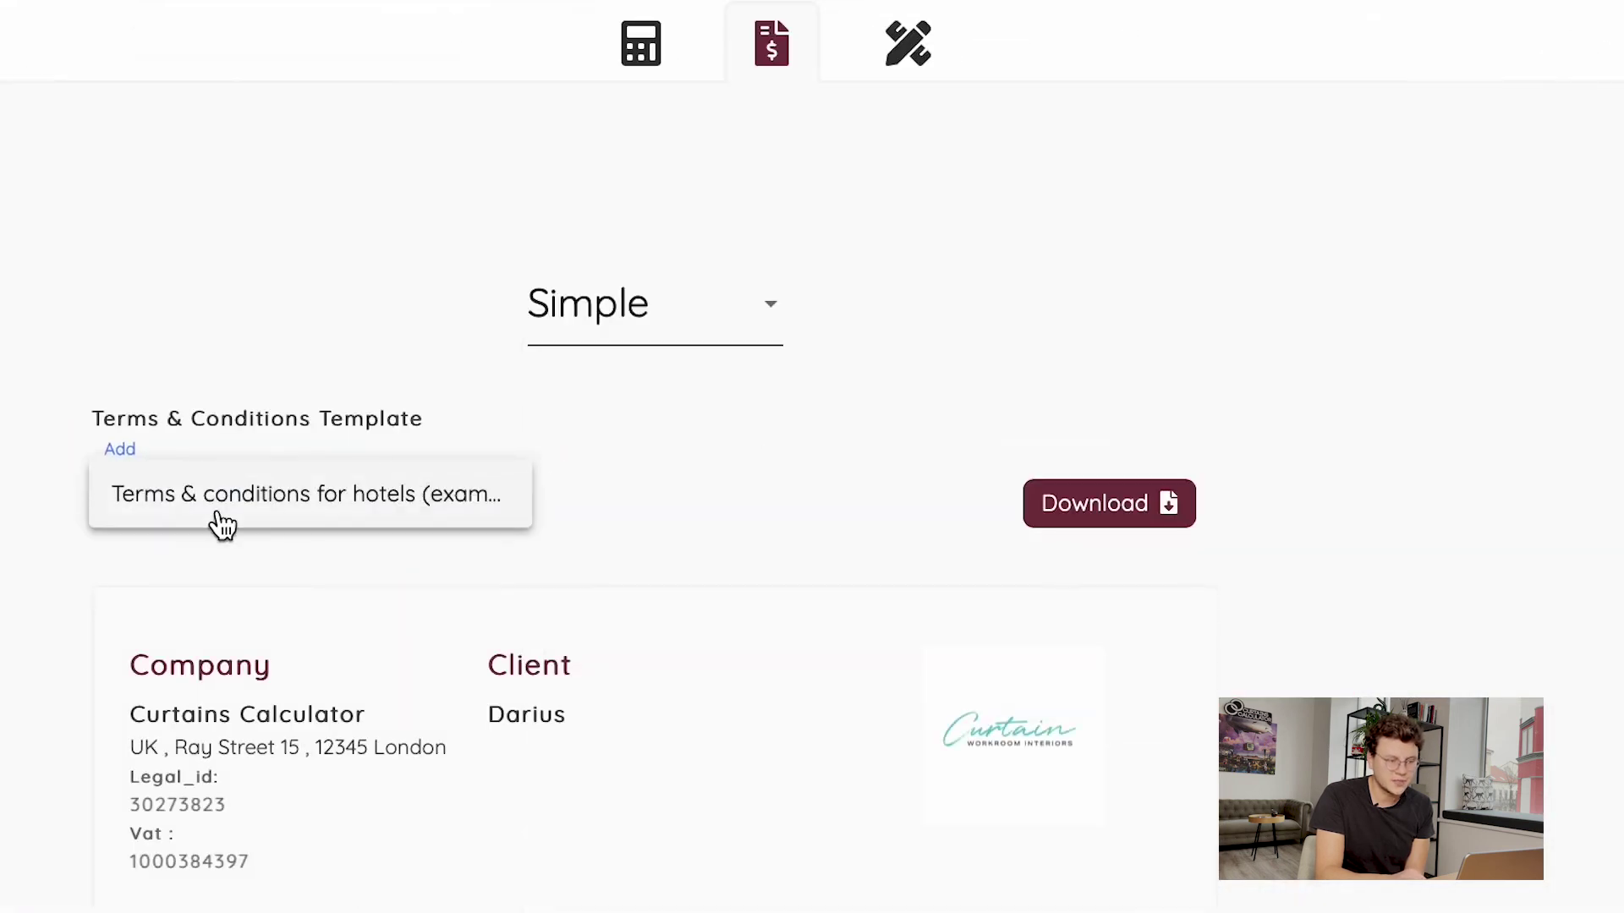
{"action": "left_click", "coordinate": [308, 516]}
{"action": "scroll", "coordinate": [307, 518], "scroll_direction": "down", "scroll_amount": 1}
{"action": "scroll", "coordinate": [307, 518], "scroll_direction": "down", "scroll_amount": 5}
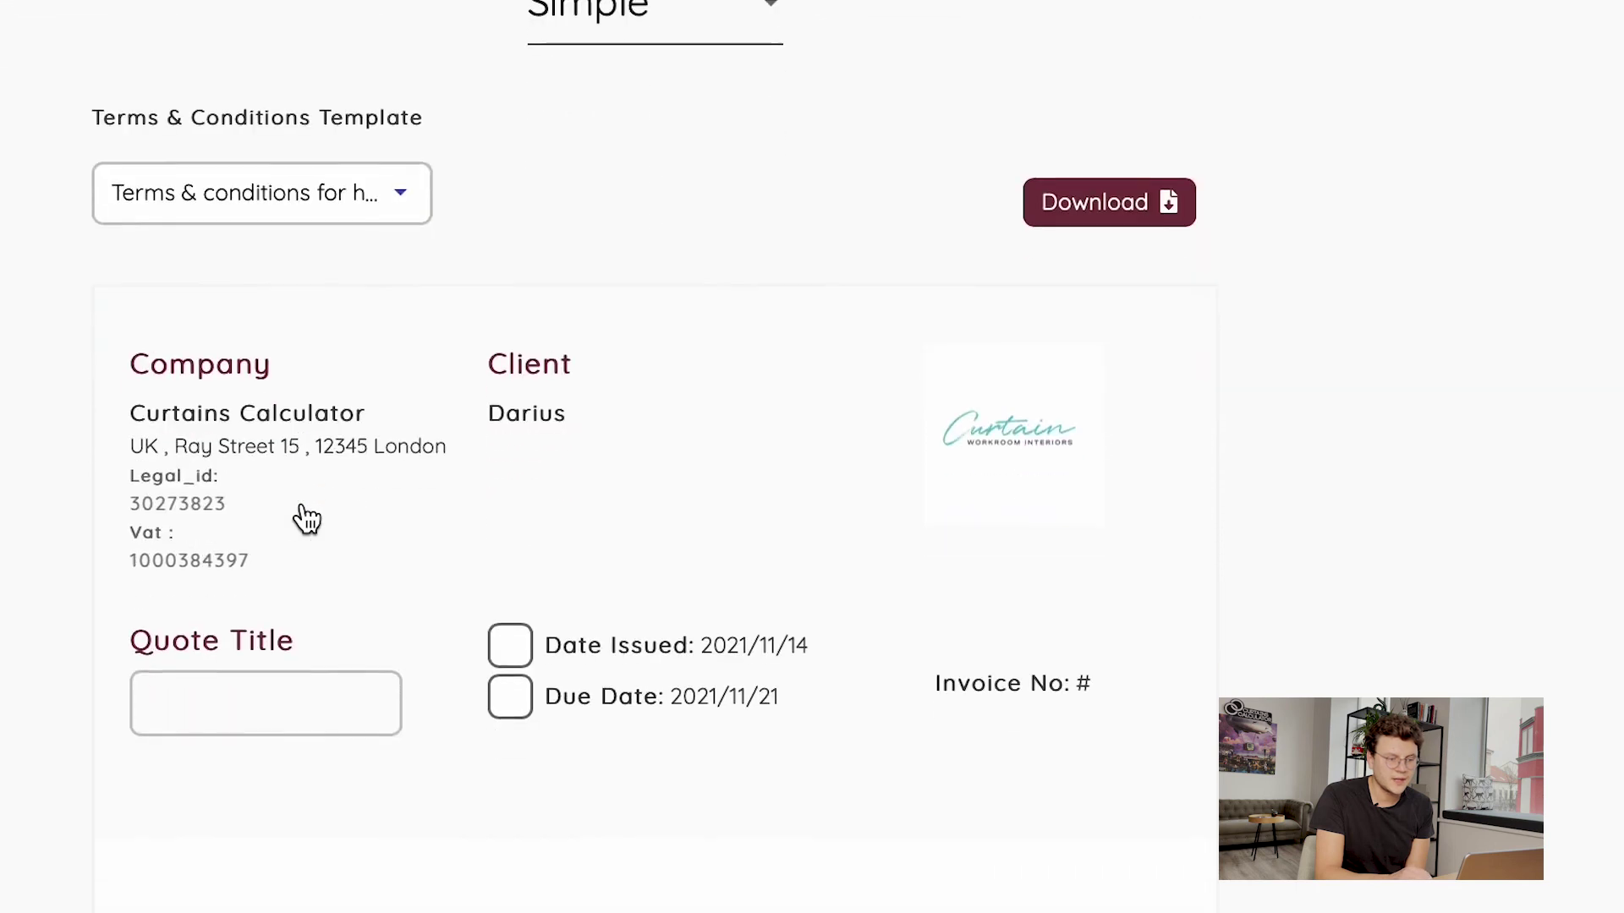
Review the quote title, issue date and due date, leaving the dates unchanged
{"action": "left_click", "coordinate": [293, 448]}
{"action": "scroll", "coordinate": [303, 575], "scroll_direction": "down", "scroll_amount": 2}
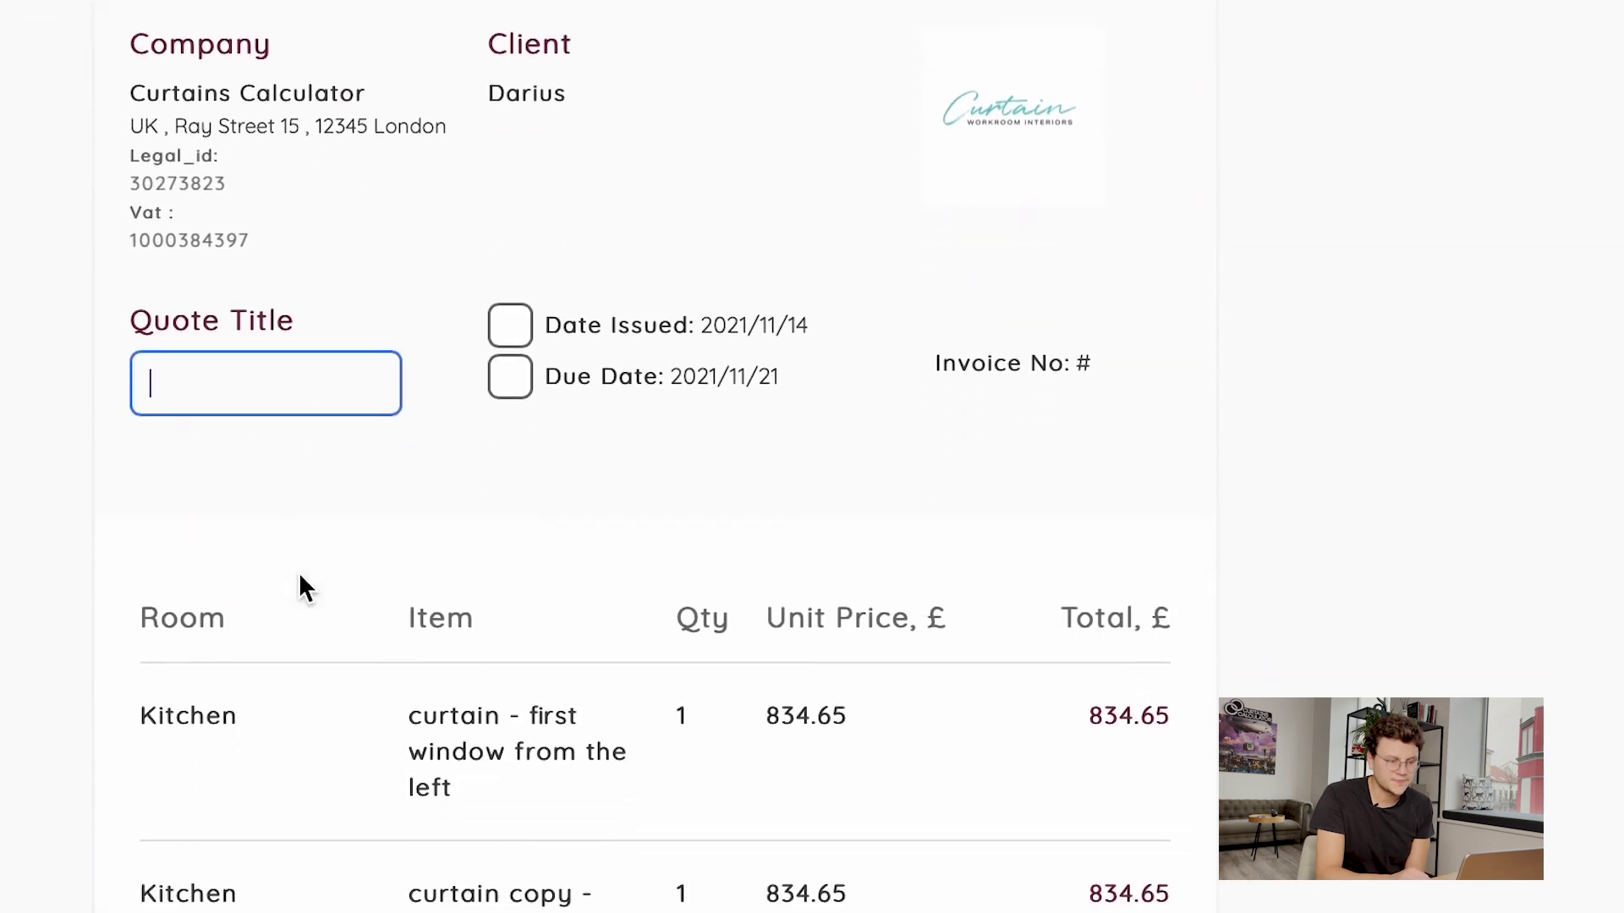
{"action": "left_click", "coordinate": [513, 279]}
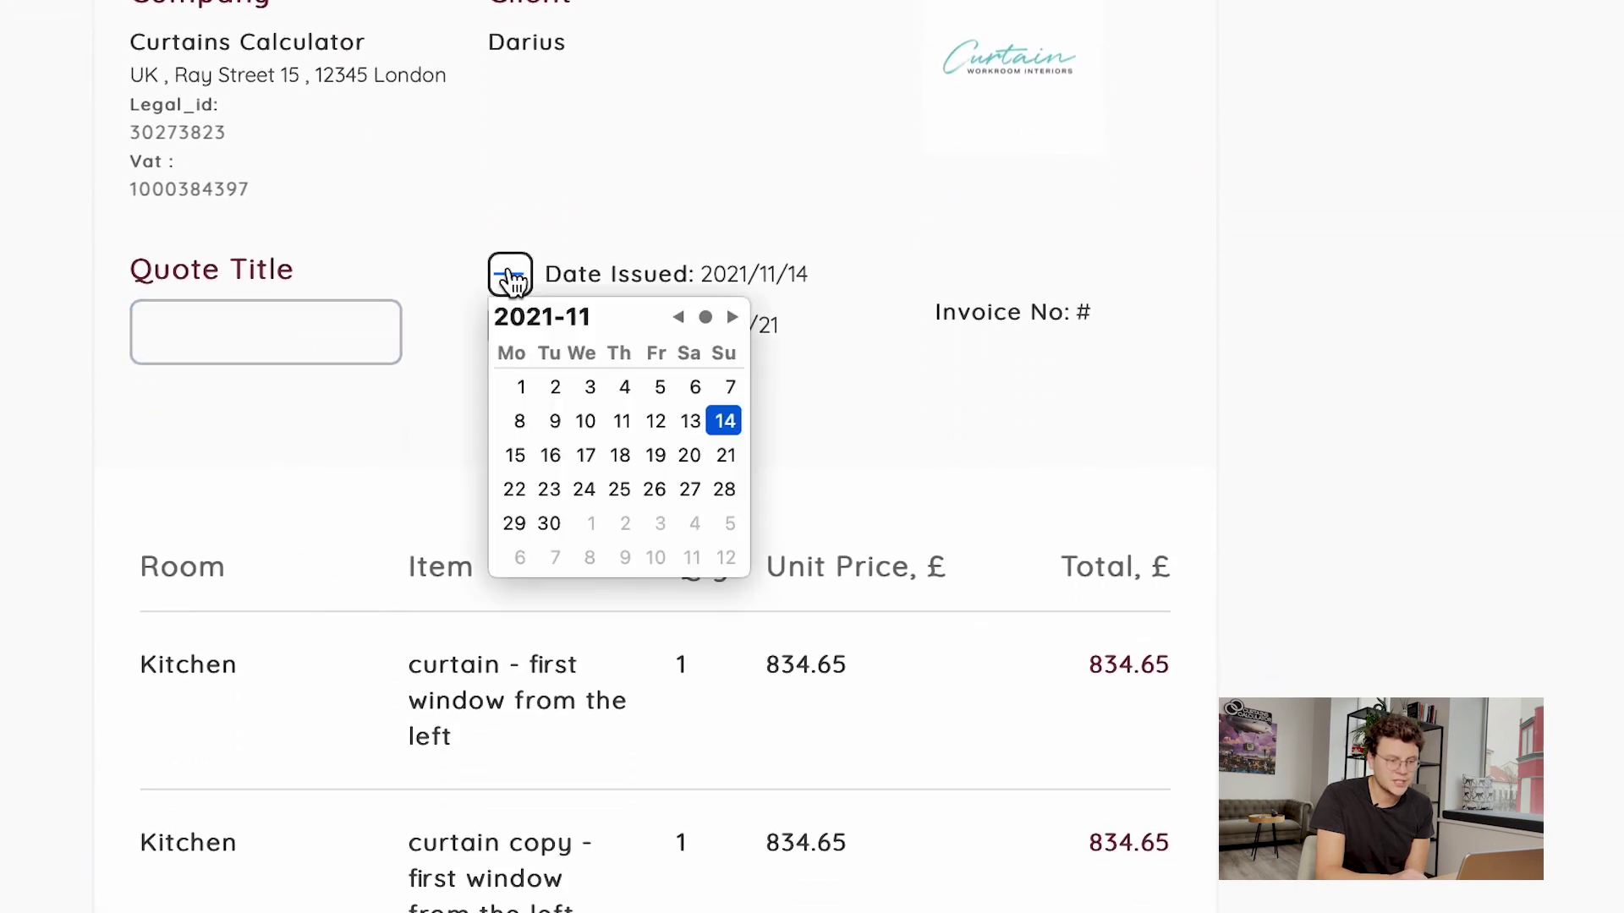
{"action": "left_click", "coordinate": [465, 397]}
{"action": "left_click", "coordinate": [510, 336]}
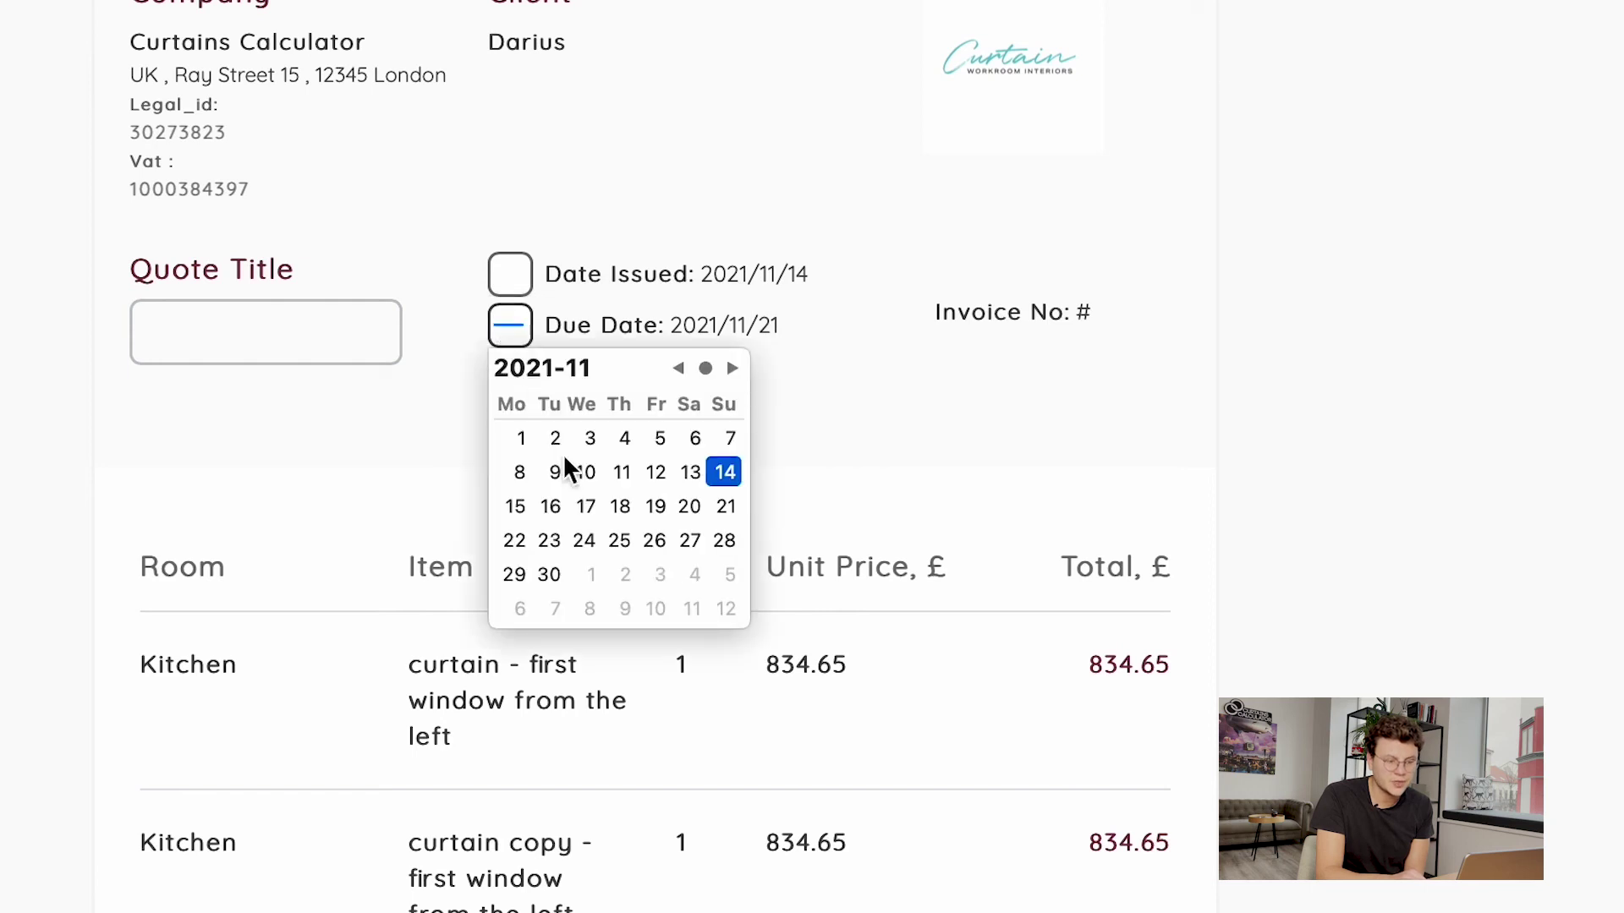
{"action": "left_click", "coordinate": [463, 440]}
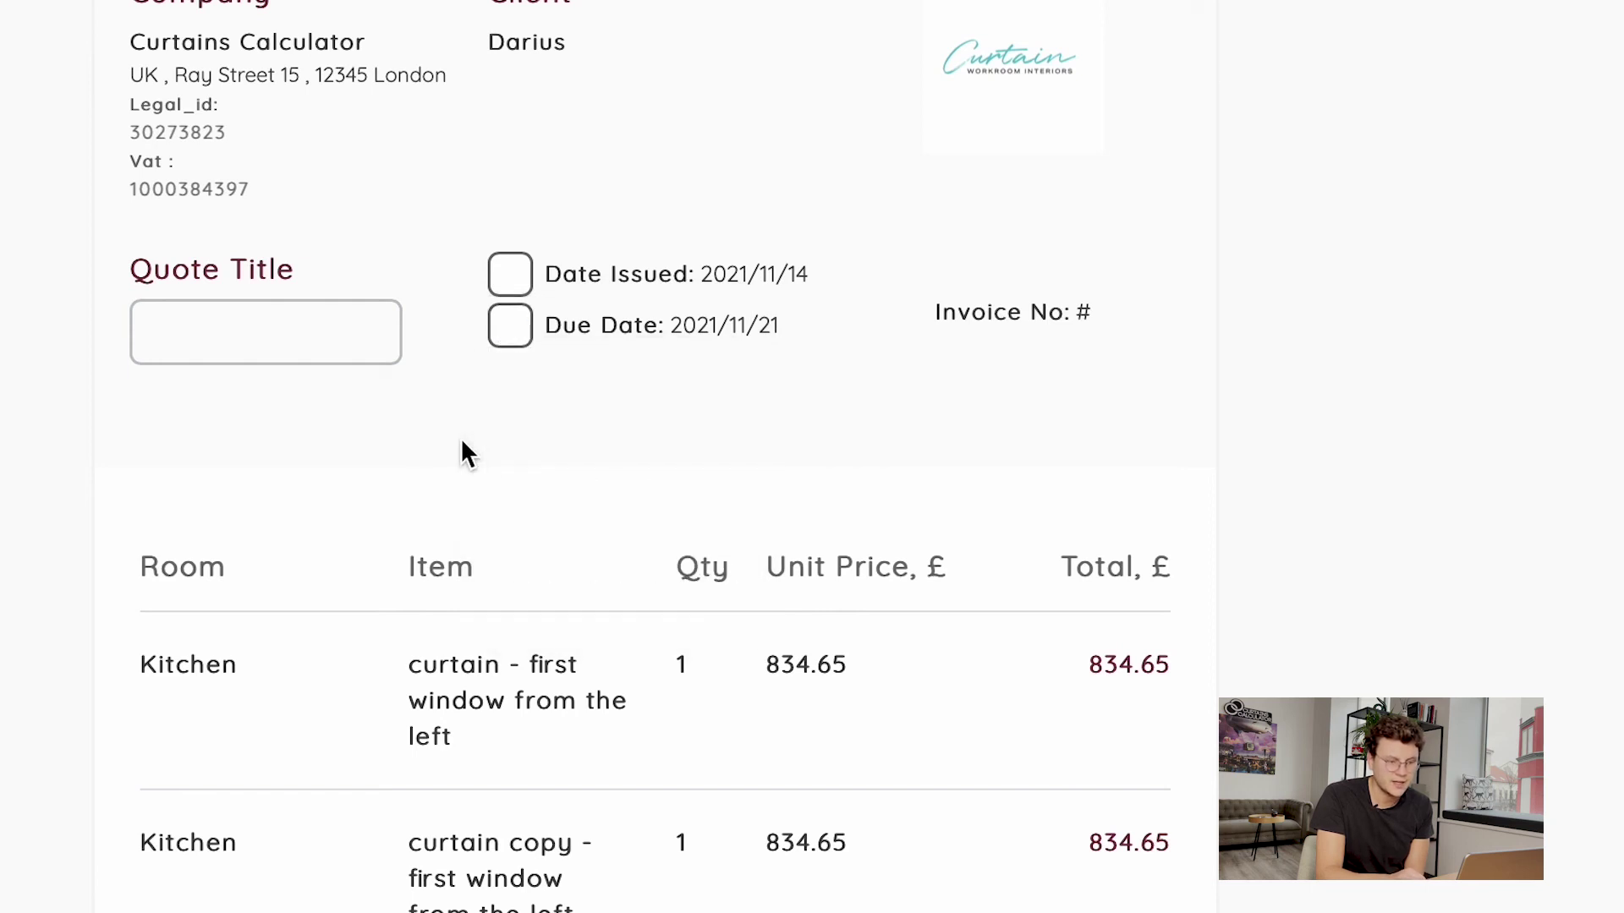
{"action": "scroll", "coordinate": [462, 442], "scroll_direction": "up", "scroll_amount": 6}
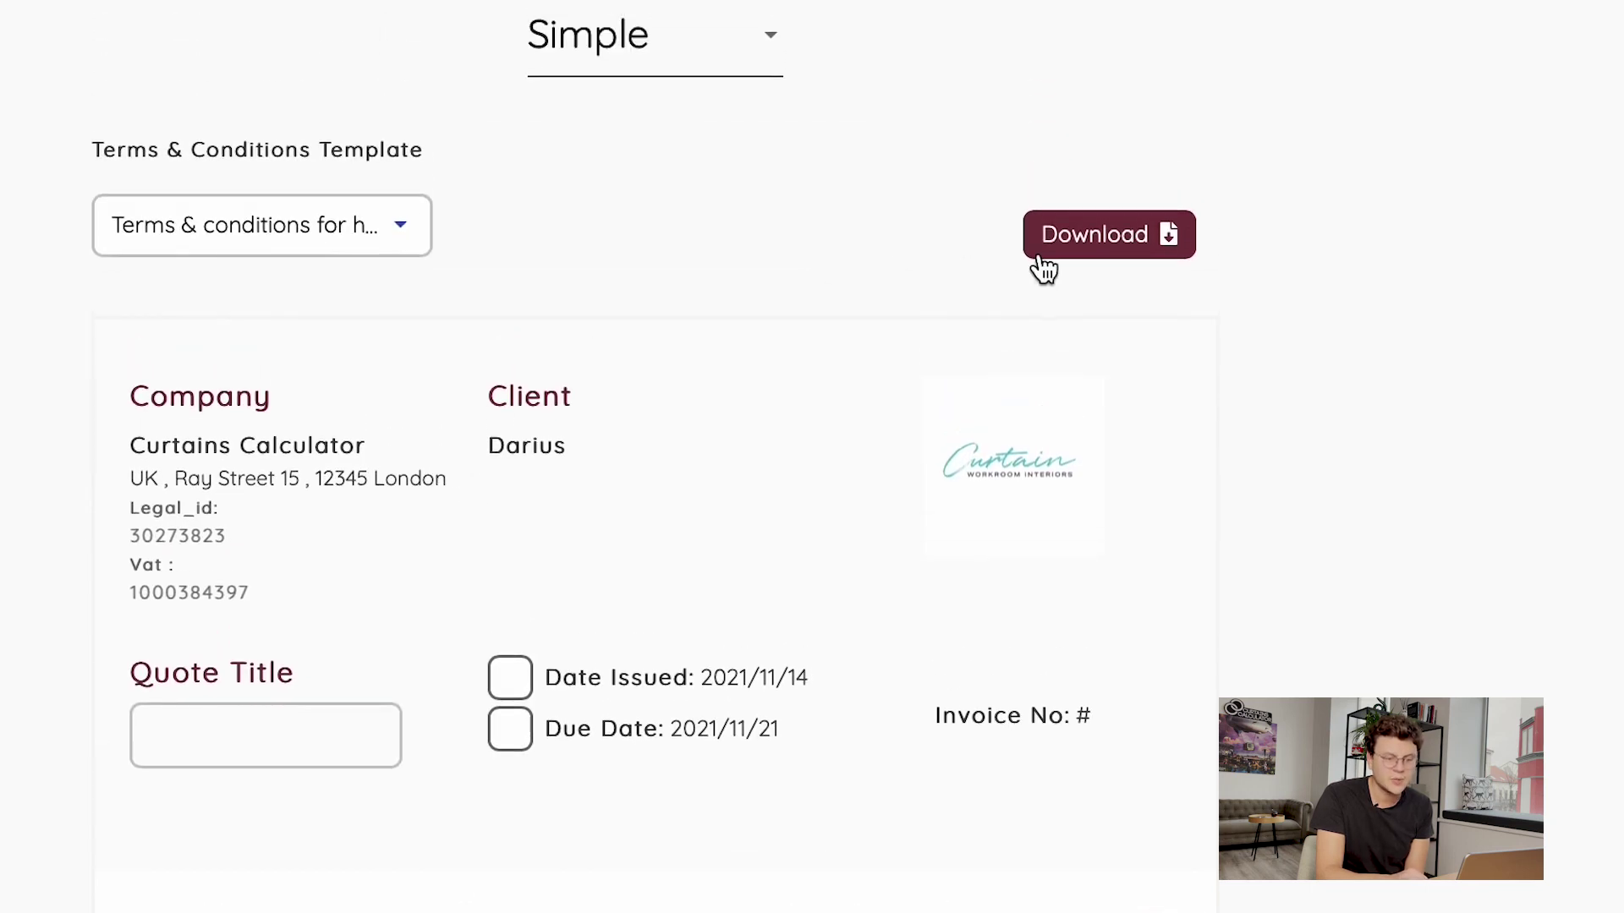
{"action": "scroll", "coordinate": [1087, 251], "scroll_direction": "down", "scroll_amount": 2}
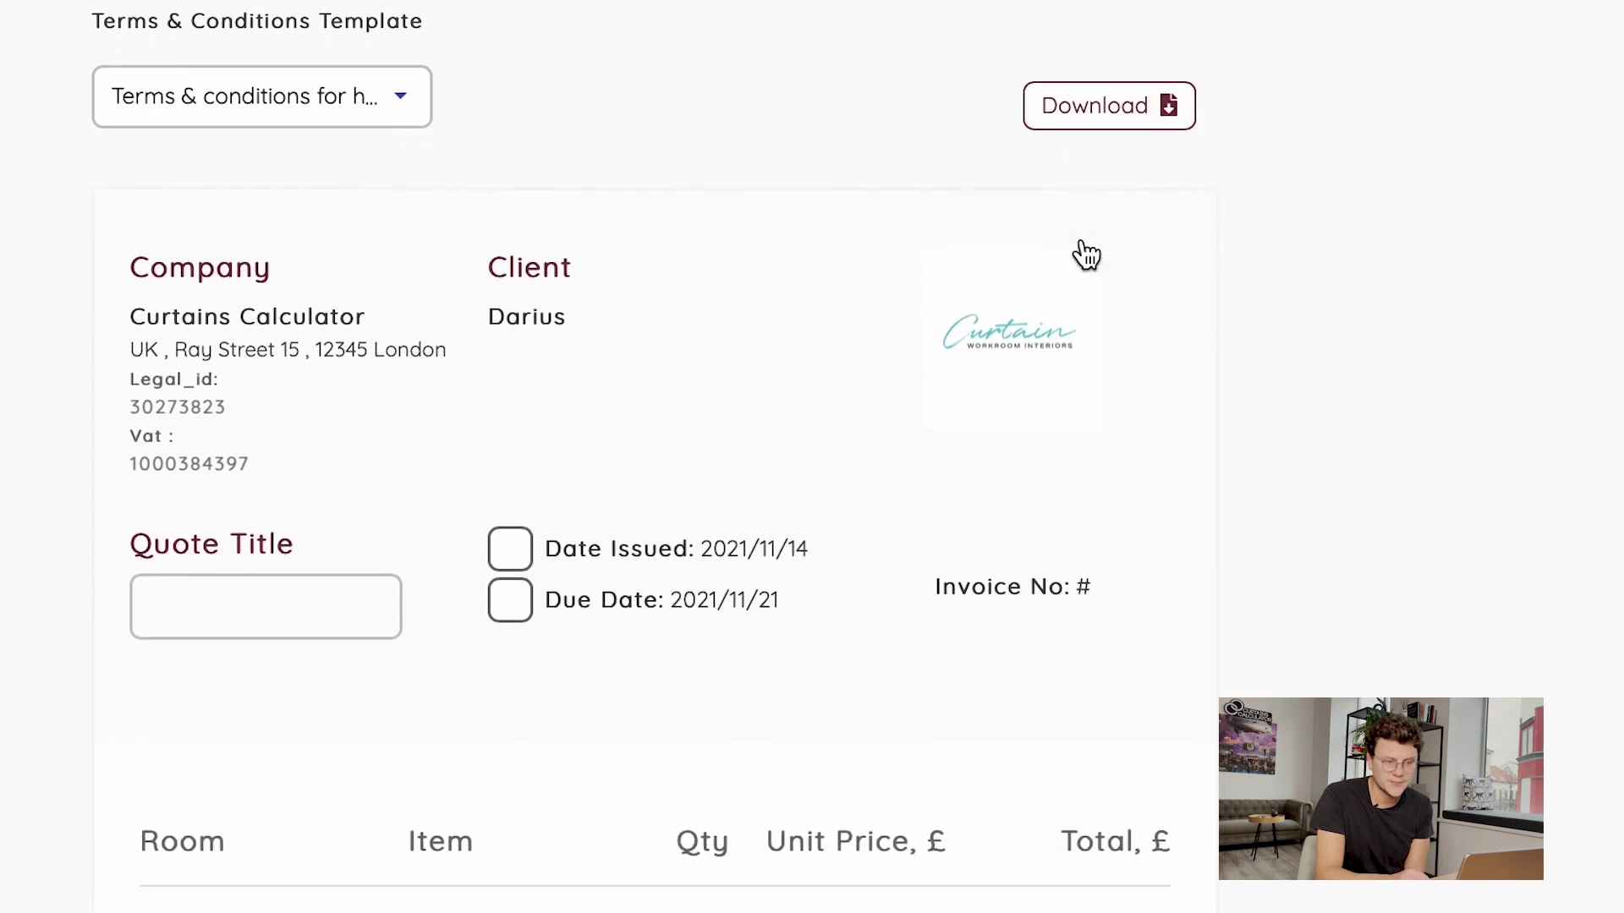
{"action": "scroll", "coordinate": [1085, 252], "scroll_direction": "down", "scroll_amount": 5}
{"action": "scroll", "coordinate": [1081, 239], "scroll_direction": "up", "scroll_amount": 10}
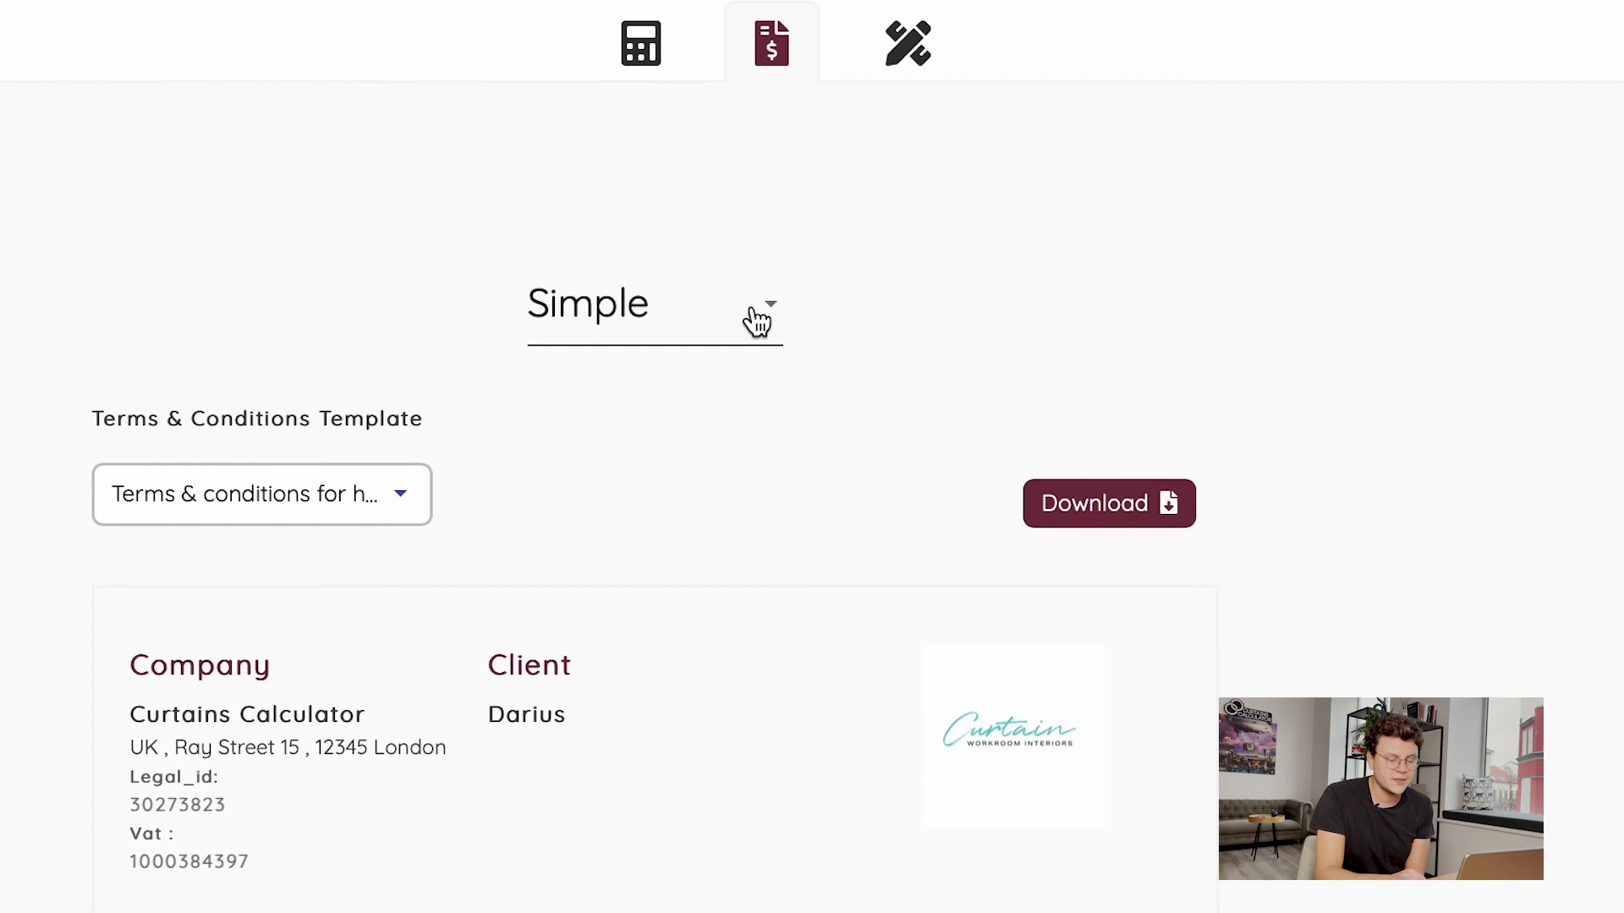
View the quote in Detailed, then Explicit layout, then bring up the workroom sheet
{"action": "left_click", "coordinate": [757, 322]}
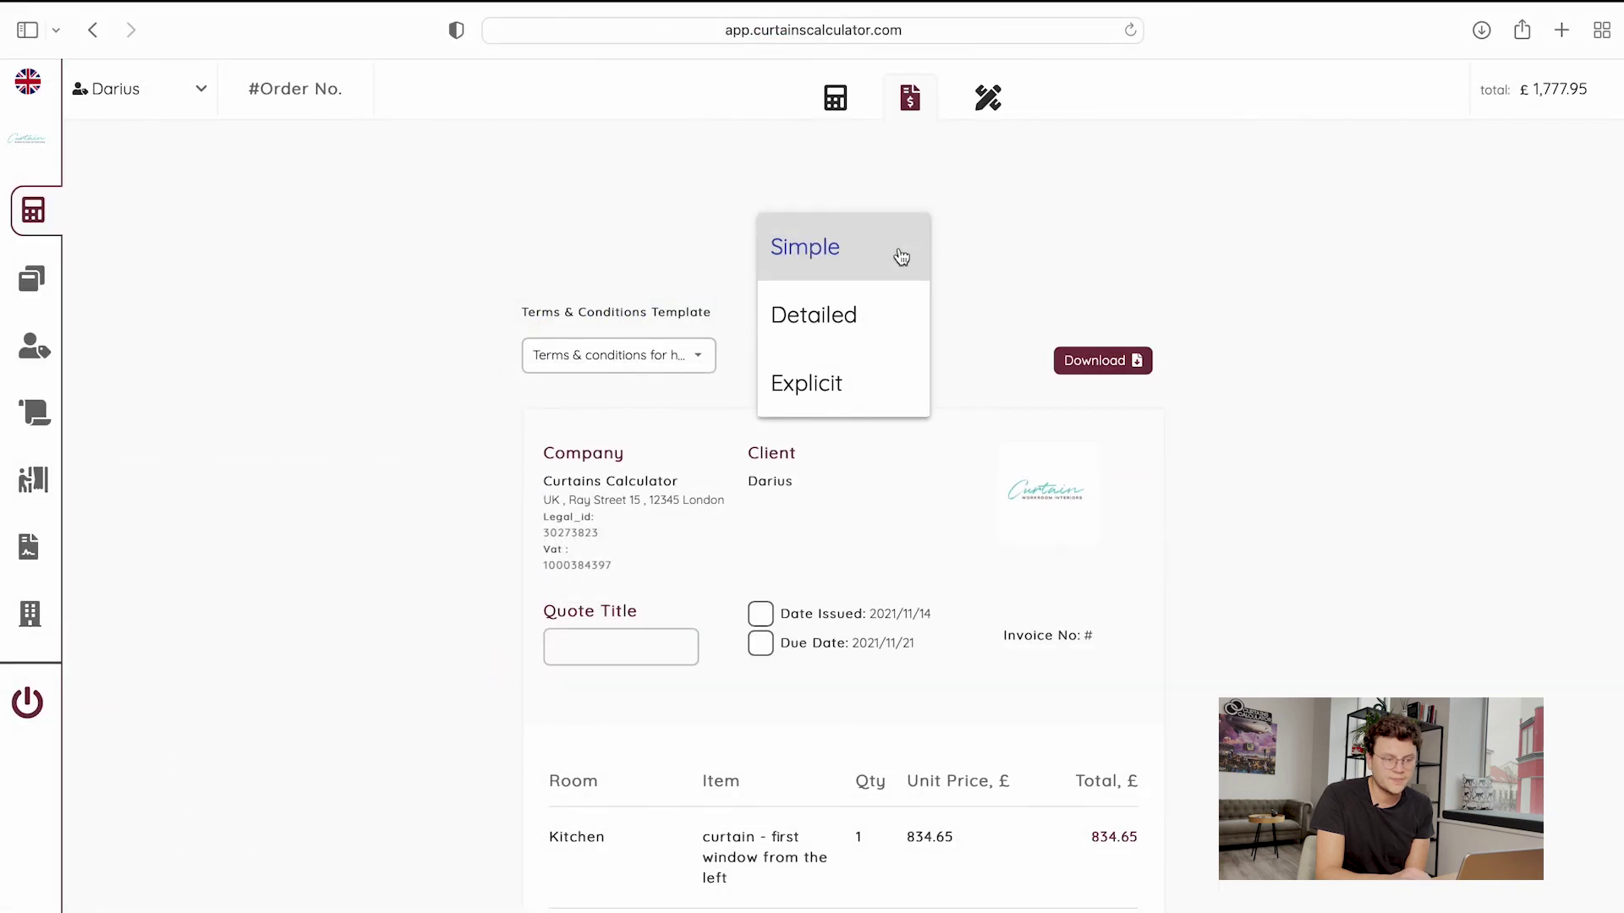
{"action": "left_click", "coordinate": [818, 336]}
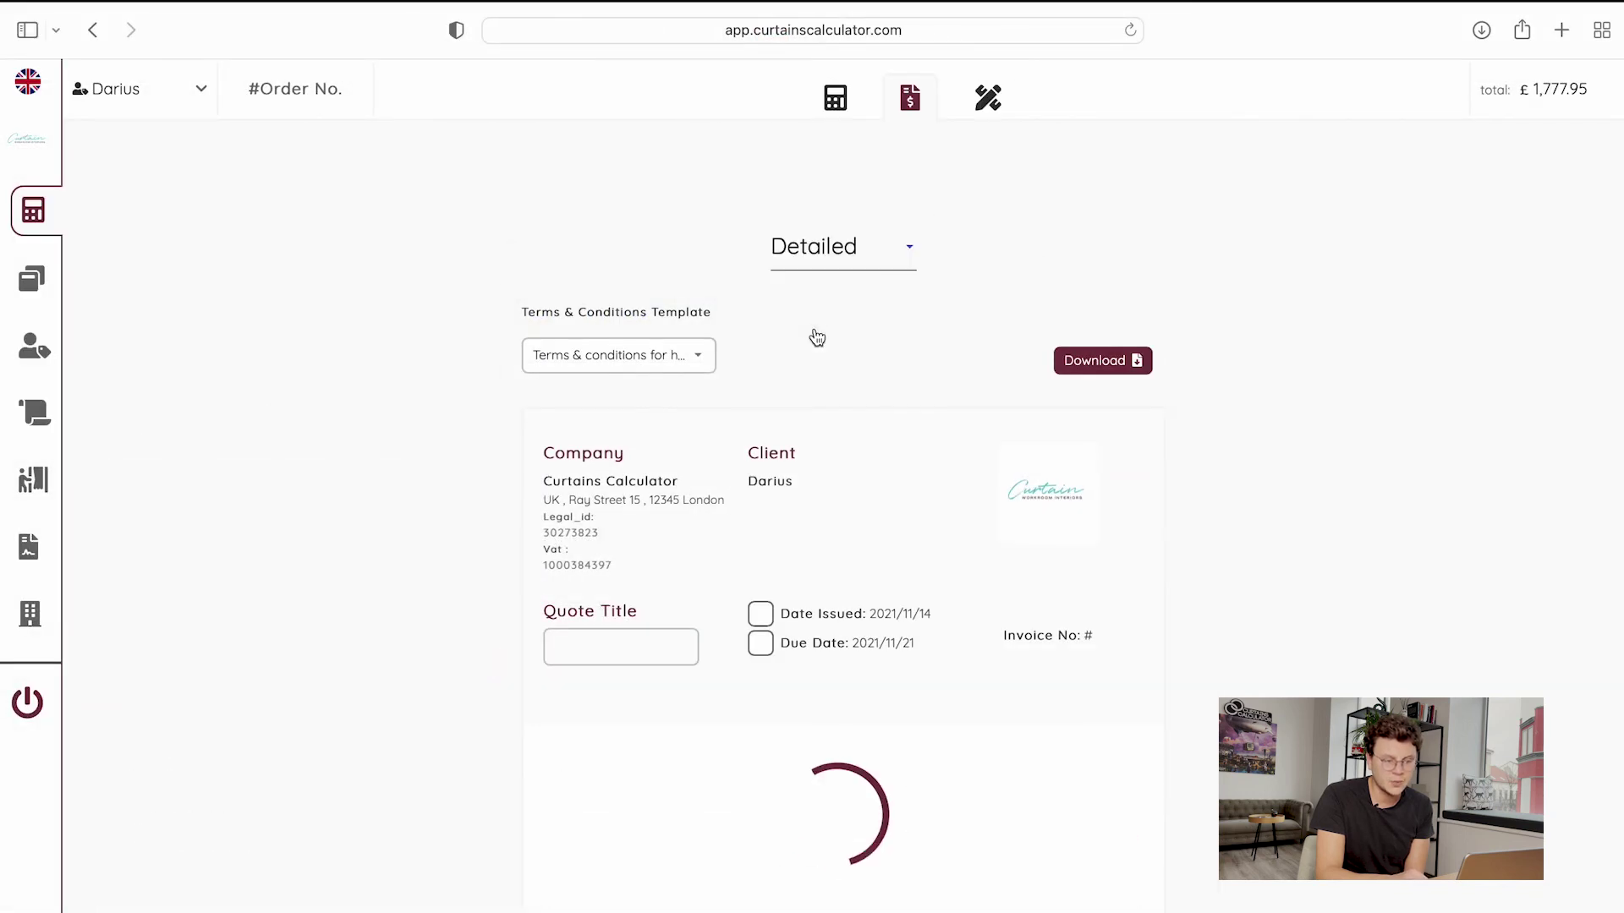
{"action": "scroll", "coordinate": [817, 338], "scroll_direction": "down", "scroll_amount": 3}
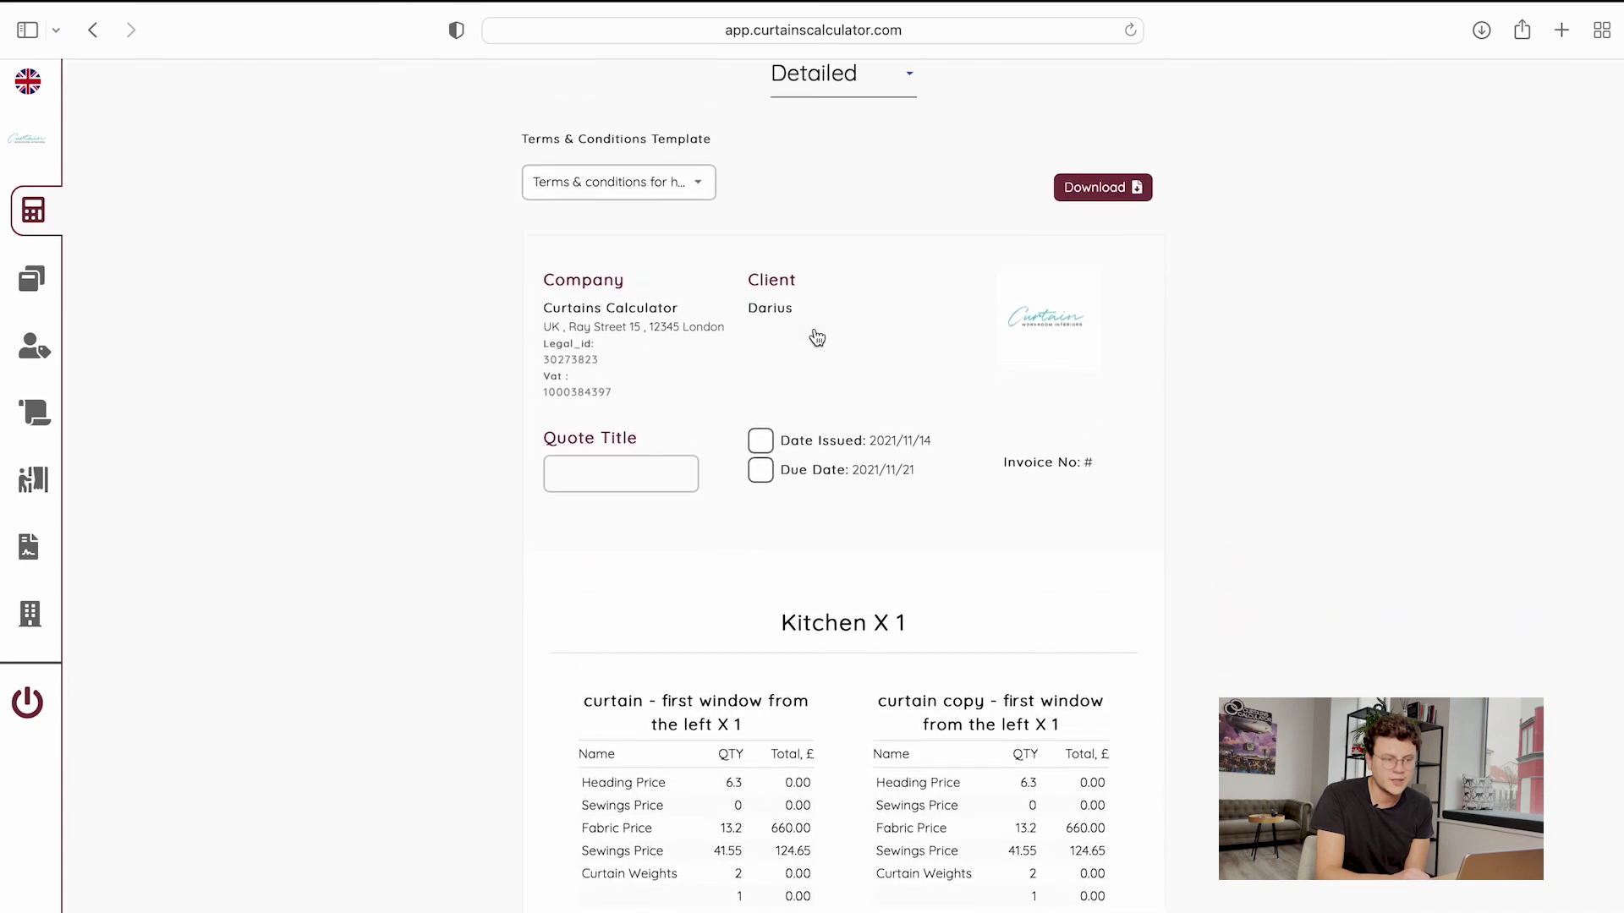
{"action": "scroll", "coordinate": [817, 339], "scroll_direction": "up", "scroll_amount": 2}
{"action": "left_click", "coordinate": [848, 195]}
{"action": "left_click", "coordinate": [837, 264]}
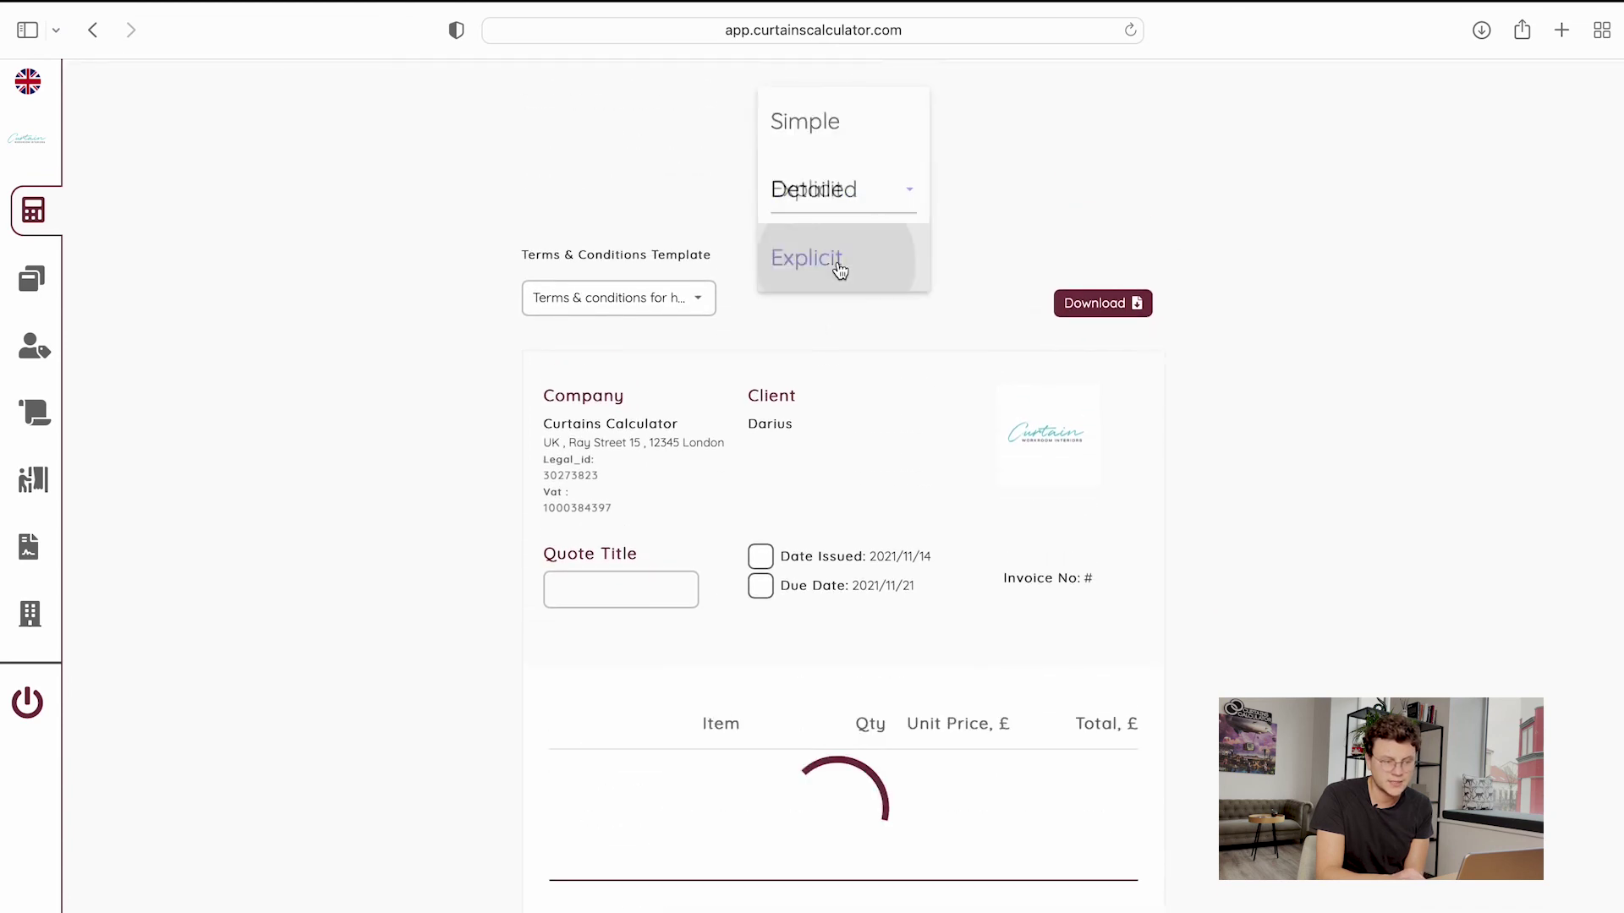
{"action": "scroll", "coordinate": [865, 367], "scroll_direction": "down", "scroll_amount": 4}
{"action": "scroll", "coordinate": [866, 367], "scroll_direction": "up", "scroll_amount": 5}
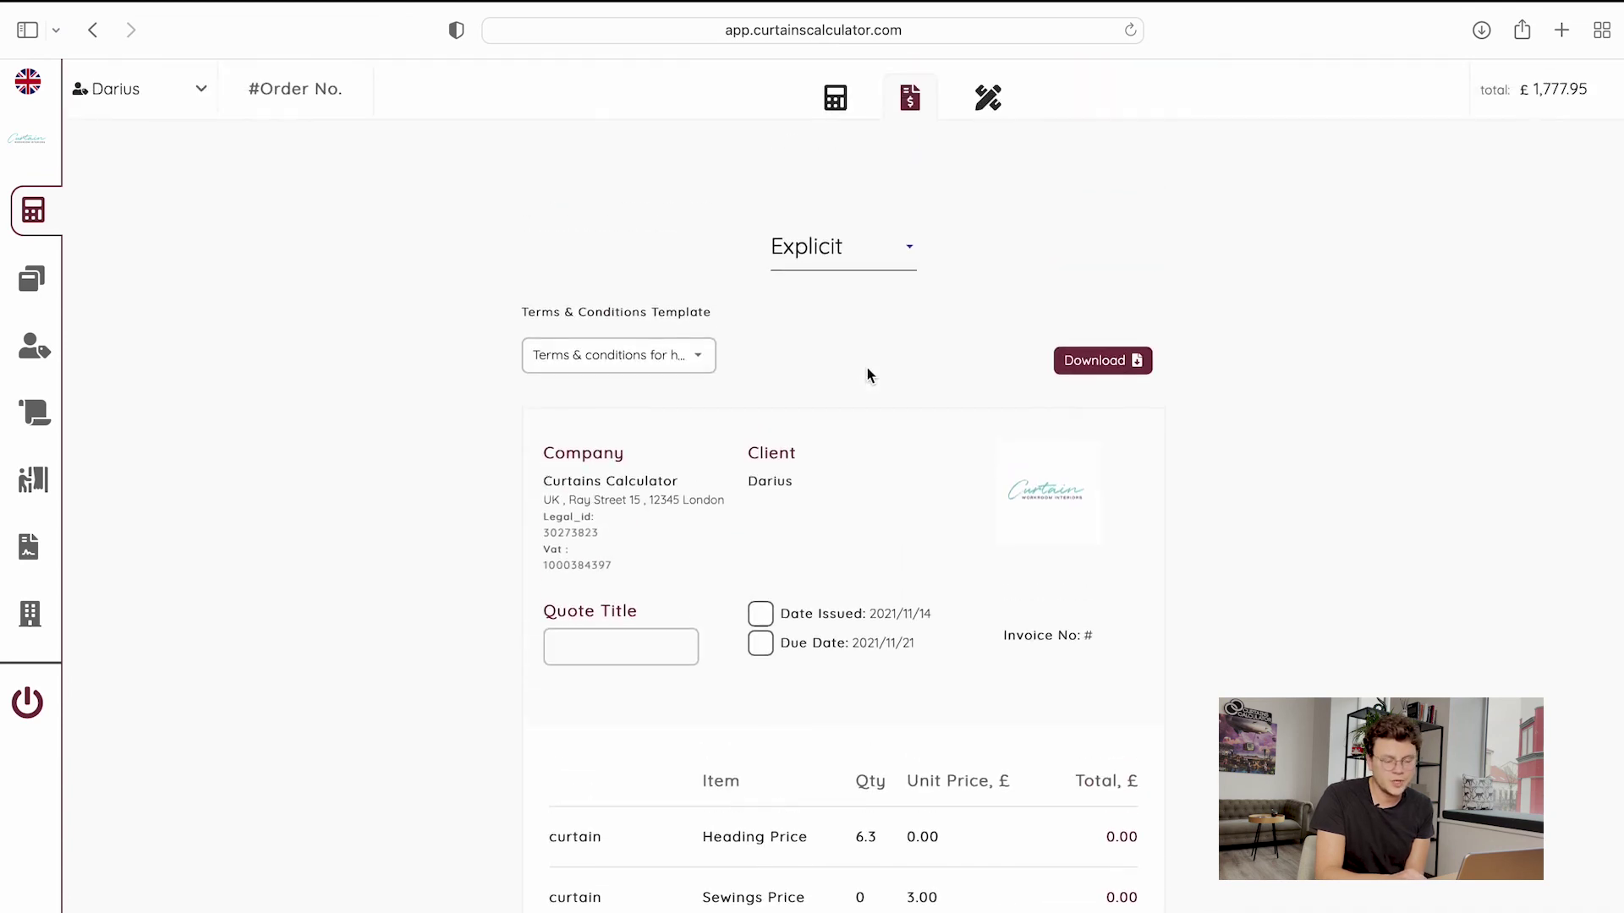
{"action": "left_click", "coordinate": [981, 117]}
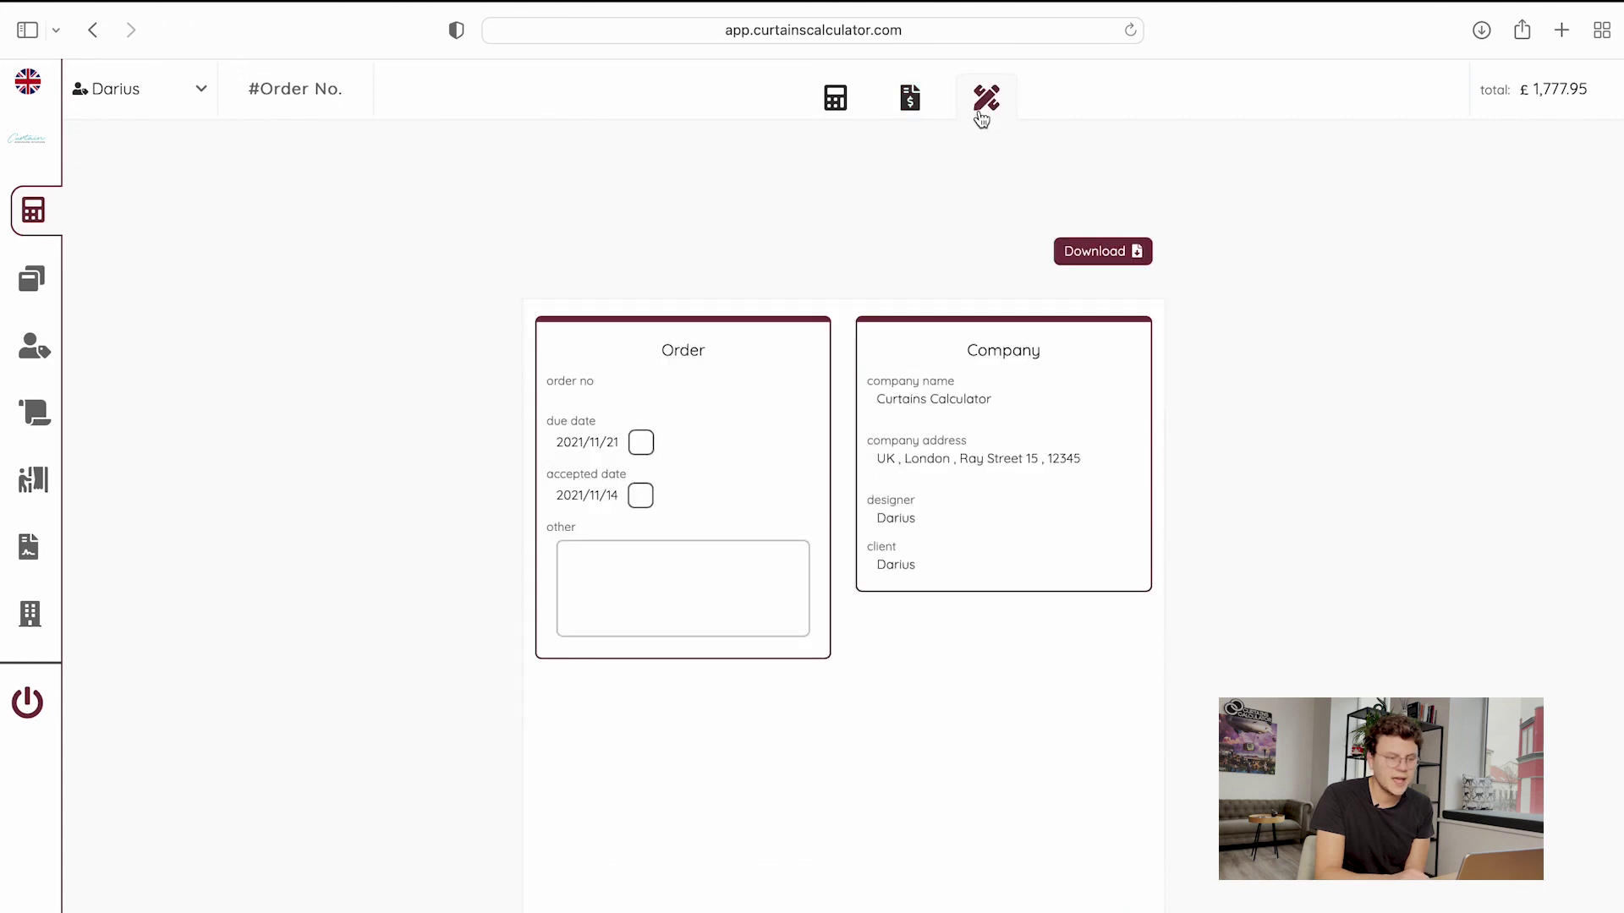
Enter 'leave a note :)' in the workroom Order card's other field
{"action": "scroll", "coordinate": [1209, 377], "scroll_direction": "down", "scroll_amount": 3}
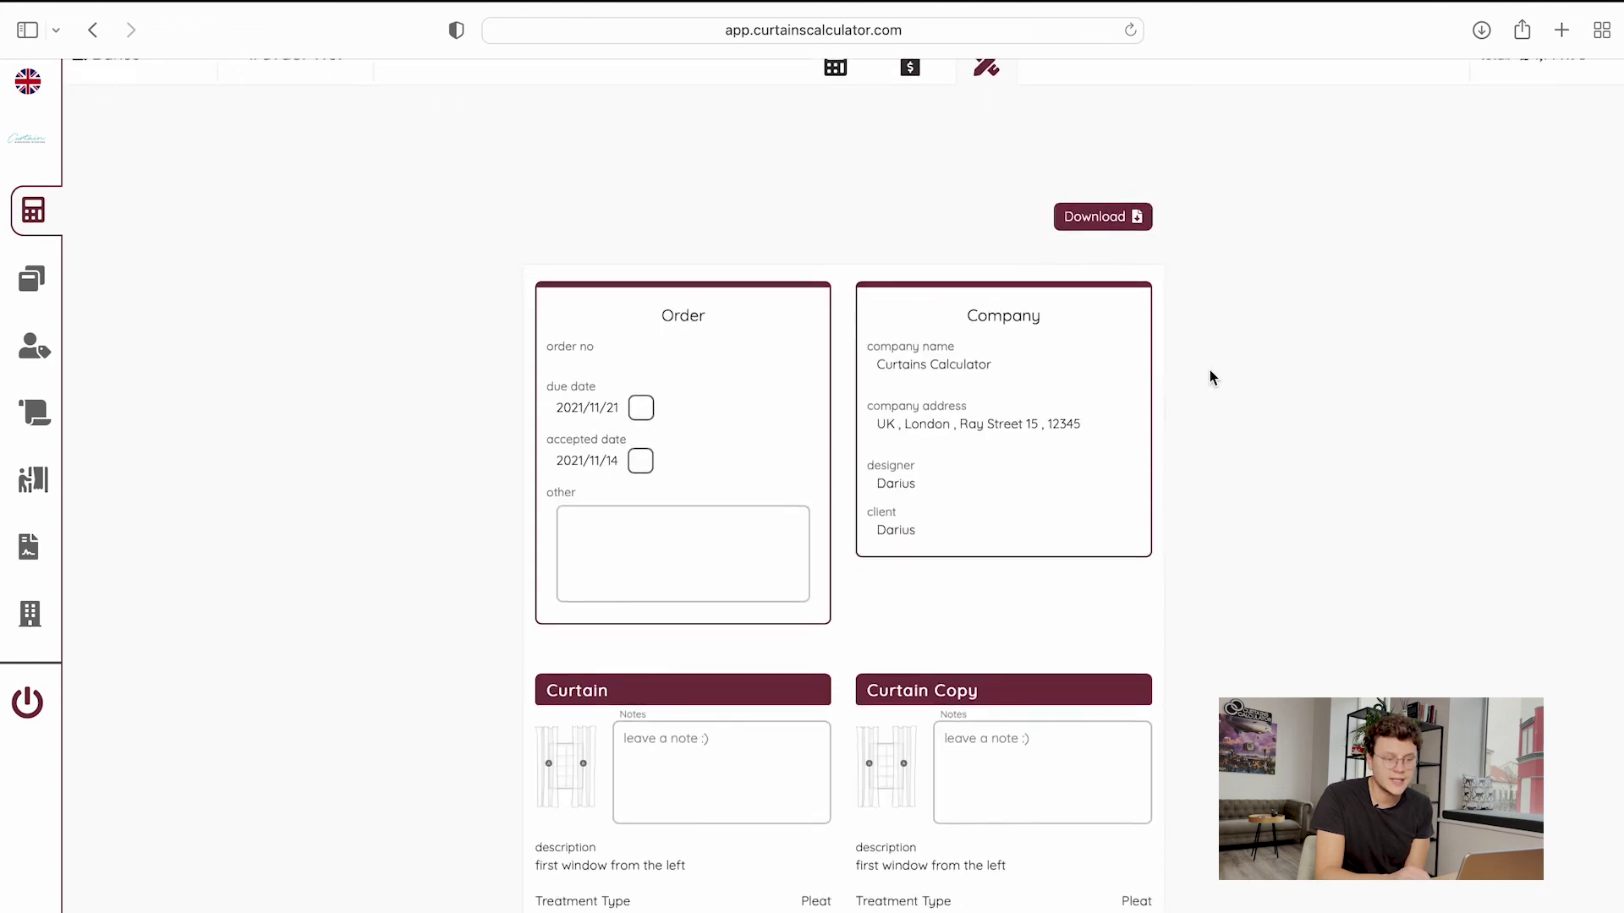
{"action": "scroll", "coordinate": [1209, 377], "scroll_direction": "down", "scroll_amount": 2}
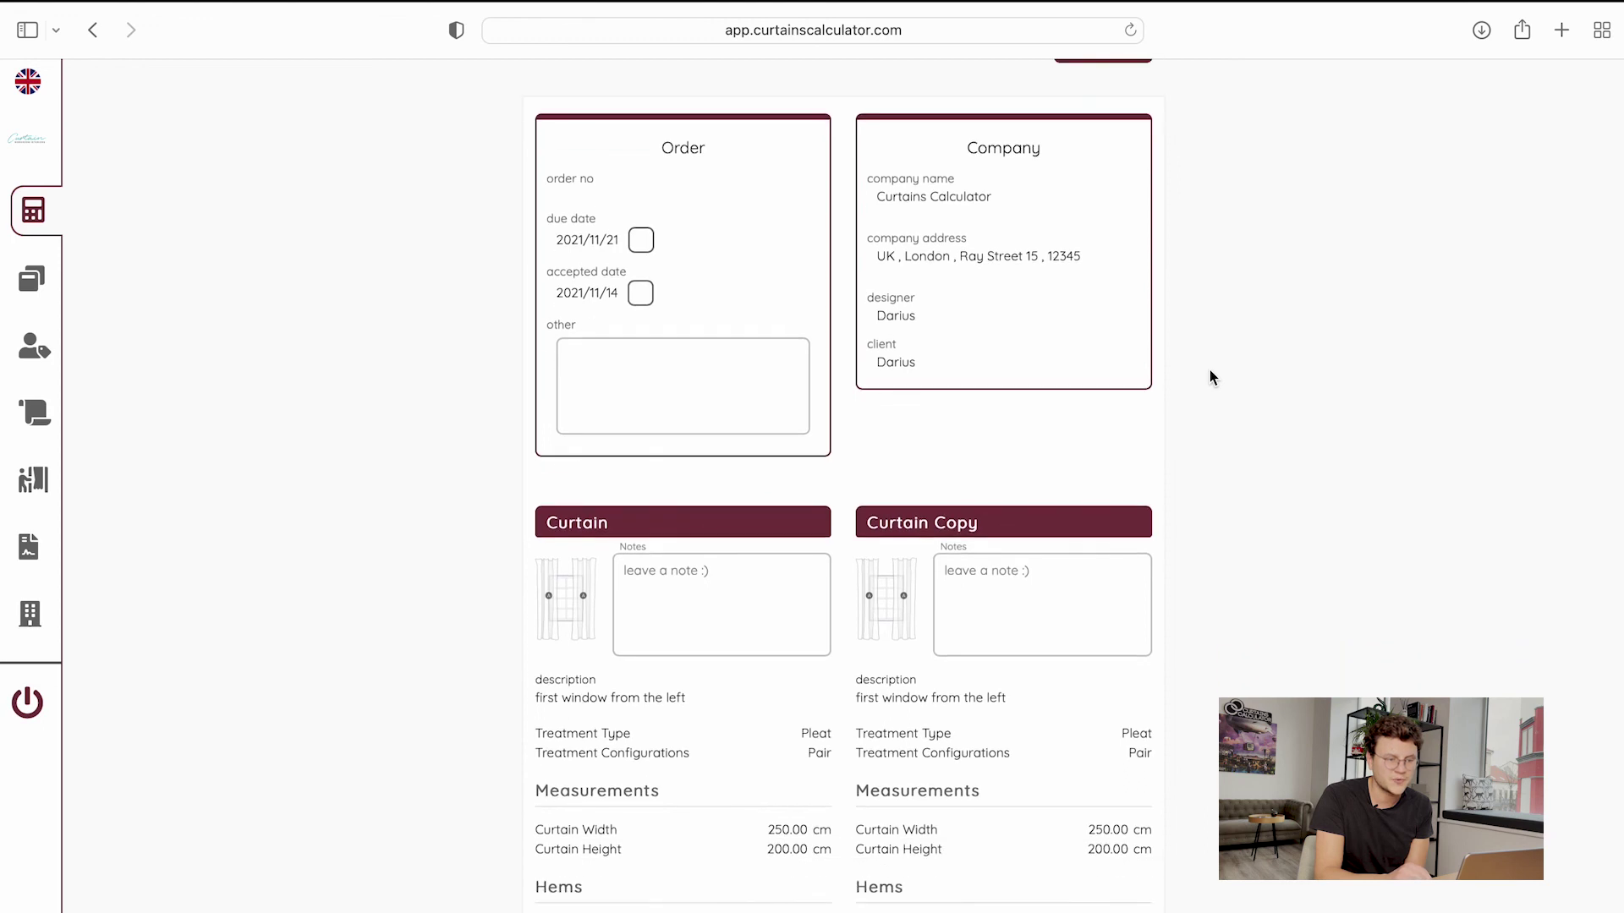
{"action": "scroll", "coordinate": [1209, 377], "scroll_direction": "down", "scroll_amount": 4}
{"action": "scroll", "coordinate": [1210, 377], "scroll_direction": "up", "scroll_amount": 6}
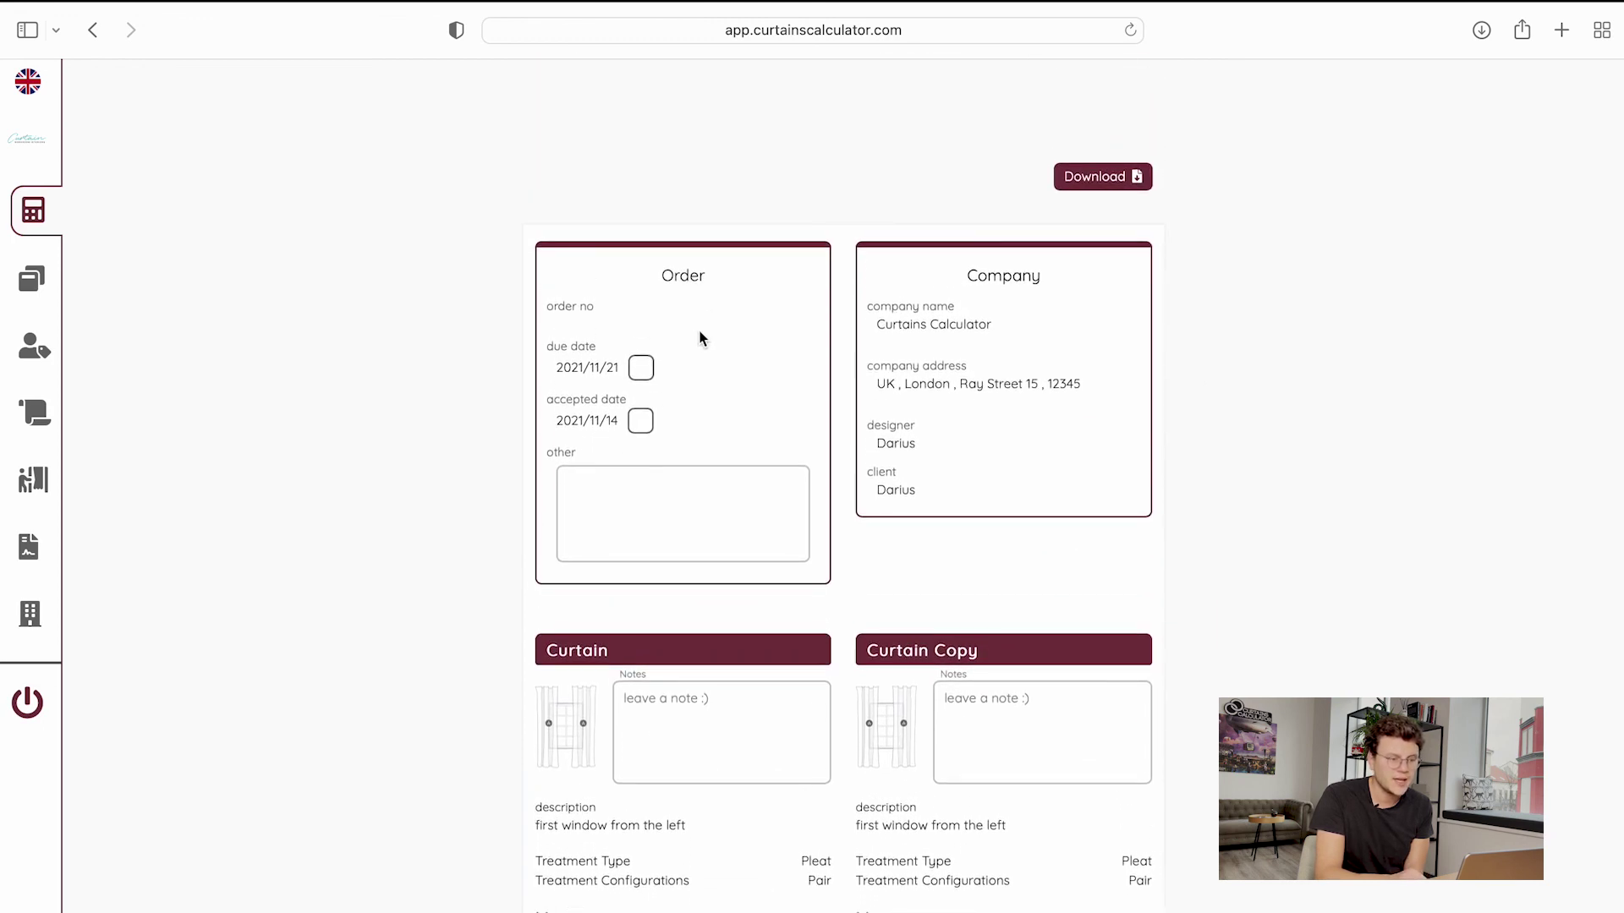
{"action": "left_click", "coordinate": [647, 494]}
{"action": "type", "text": "leave a note :)"}
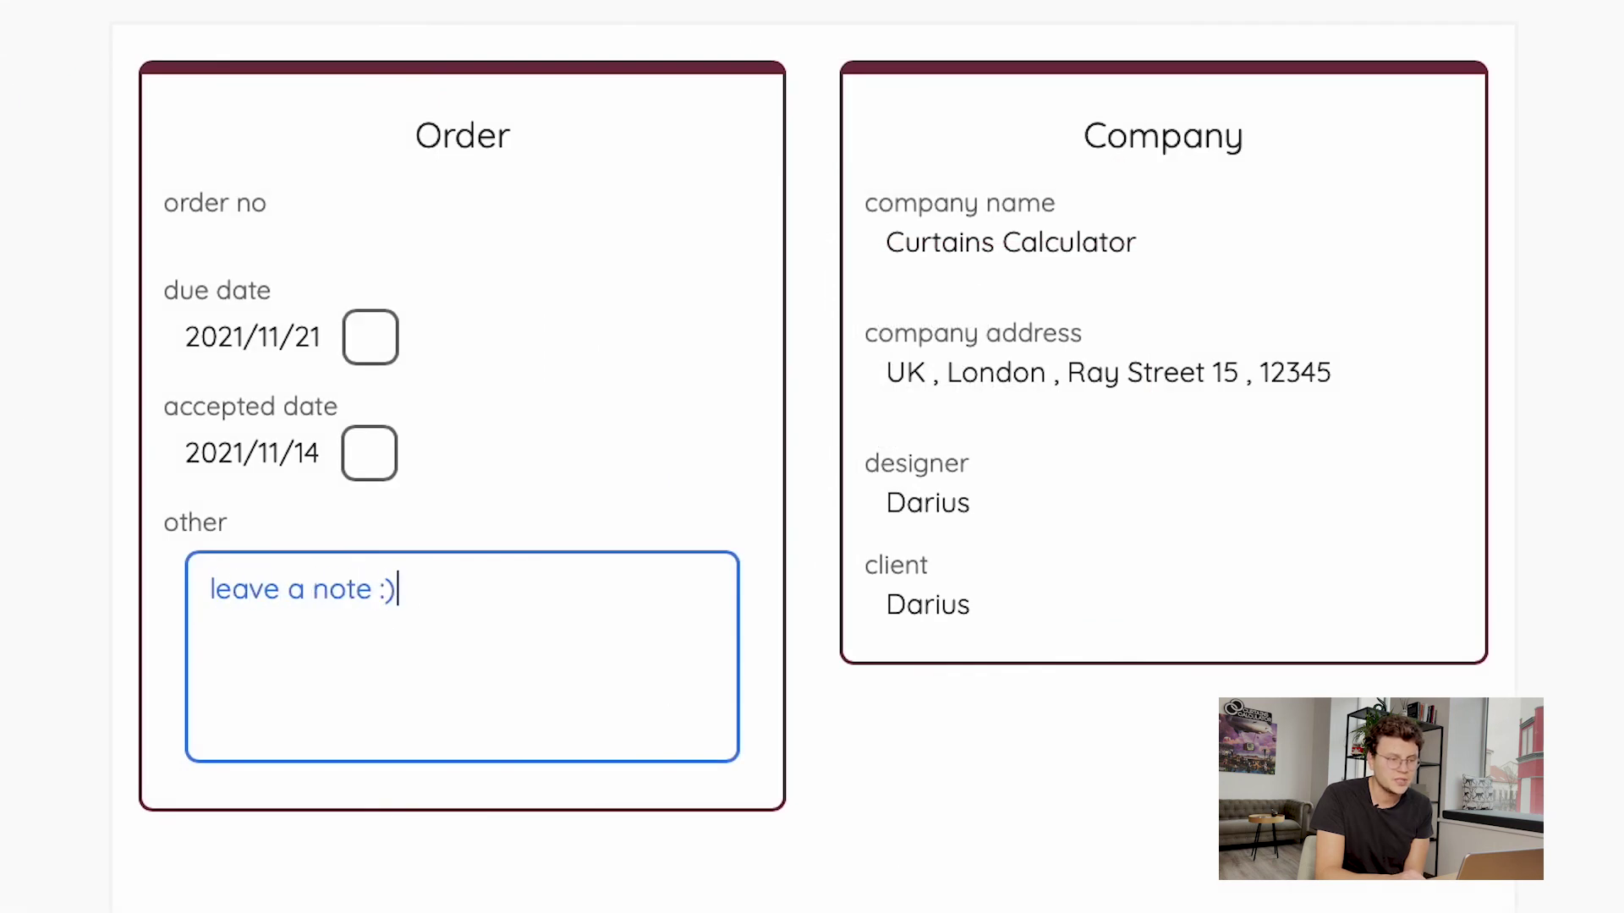
Check the due date and accepted date calendars without changing either date
{"action": "left_click", "coordinate": [372, 342]}
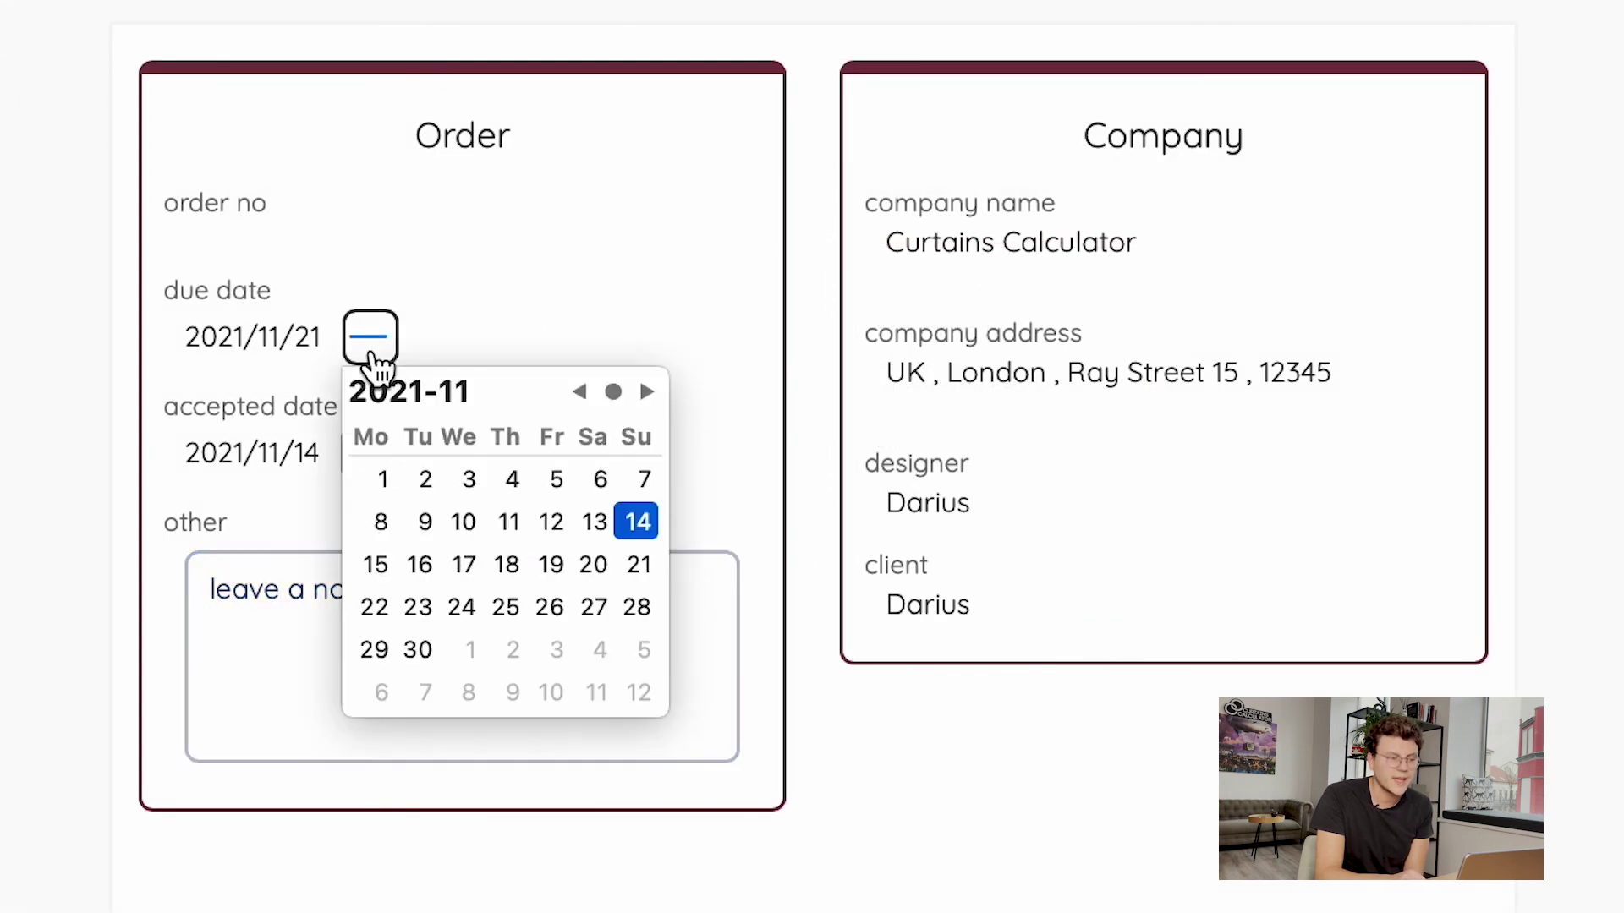
{"action": "left_click", "coordinate": [484, 292]}
{"action": "left_click", "coordinate": [362, 457]}
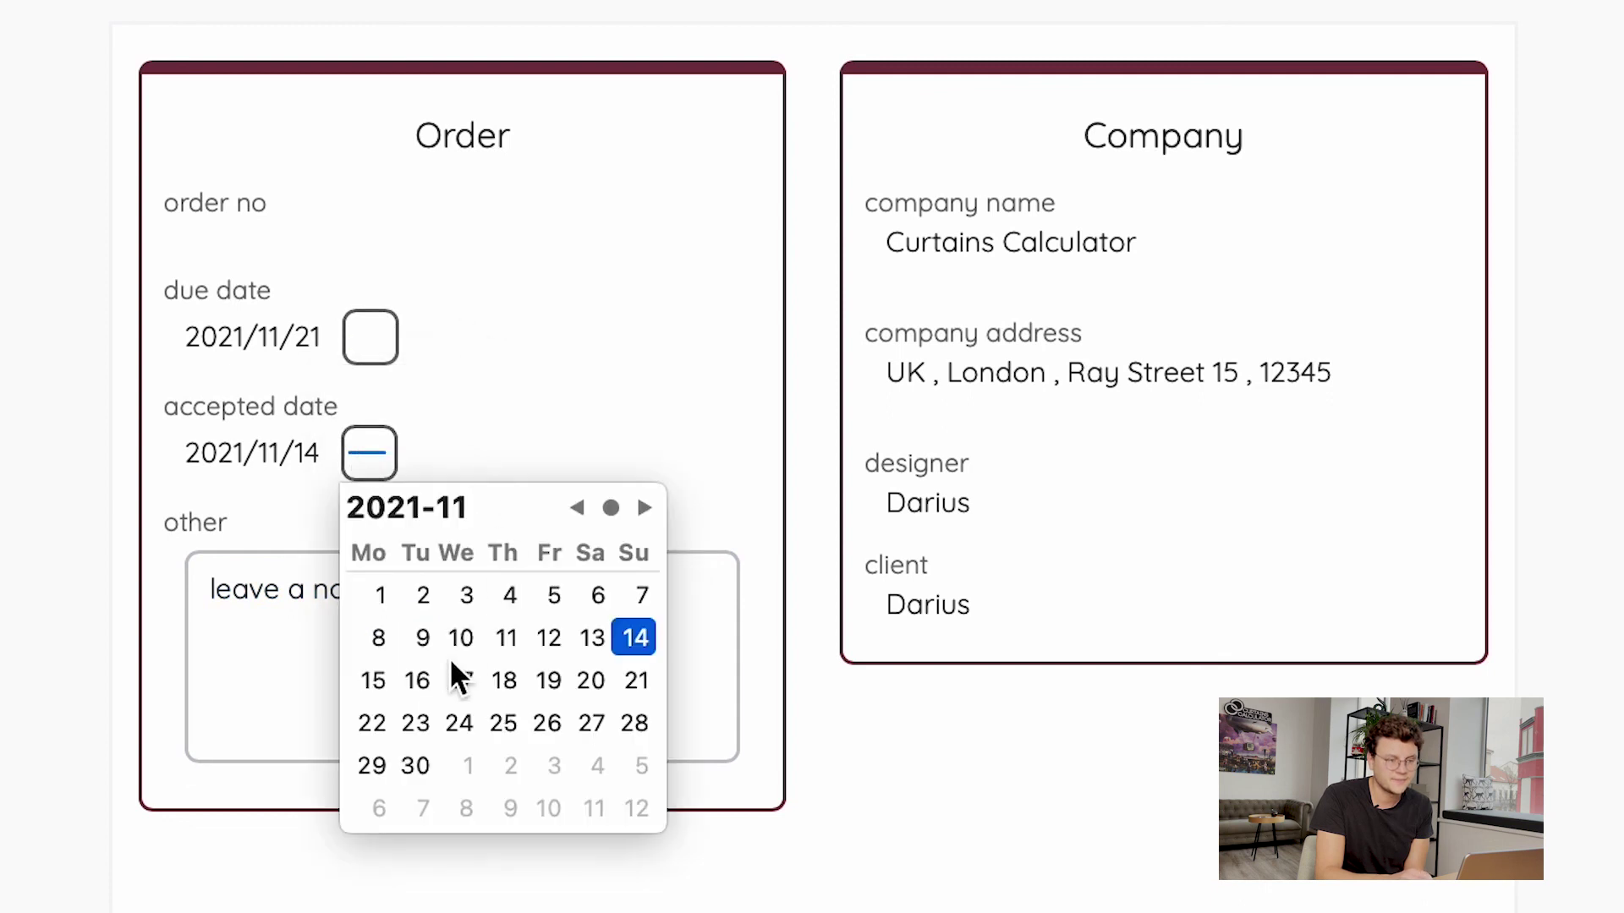
{"action": "left_click", "coordinate": [532, 445]}
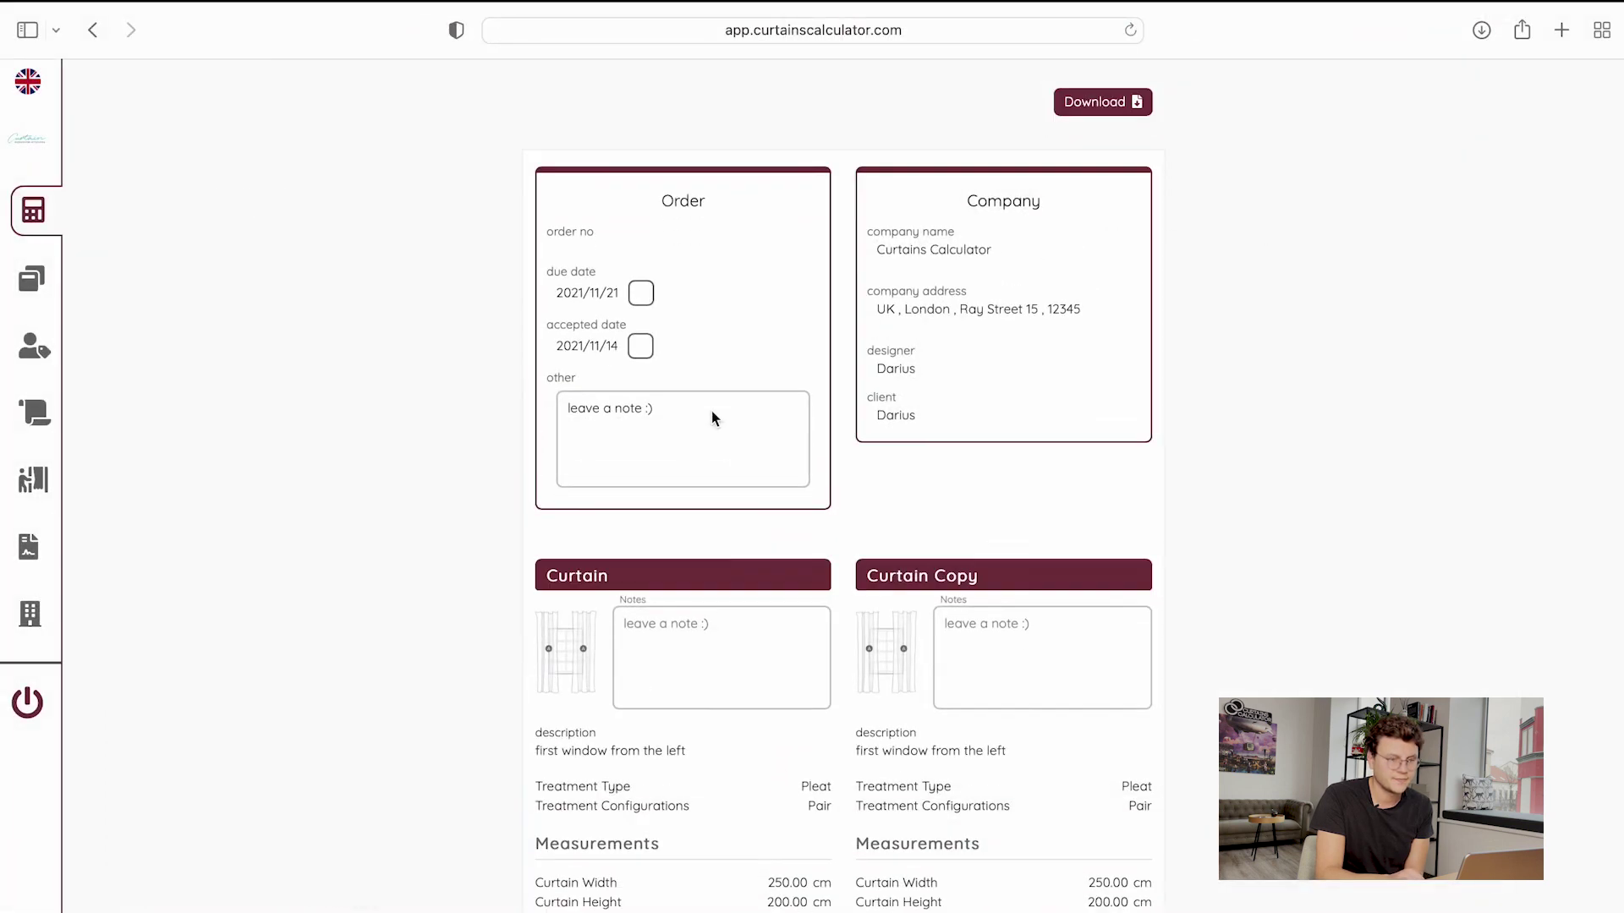
{"action": "scroll", "coordinate": [712, 418], "scroll_direction": "down", "scroll_amount": 2}
{"action": "scroll", "coordinate": [712, 409], "scroll_direction": "up", "scroll_amount": 5}
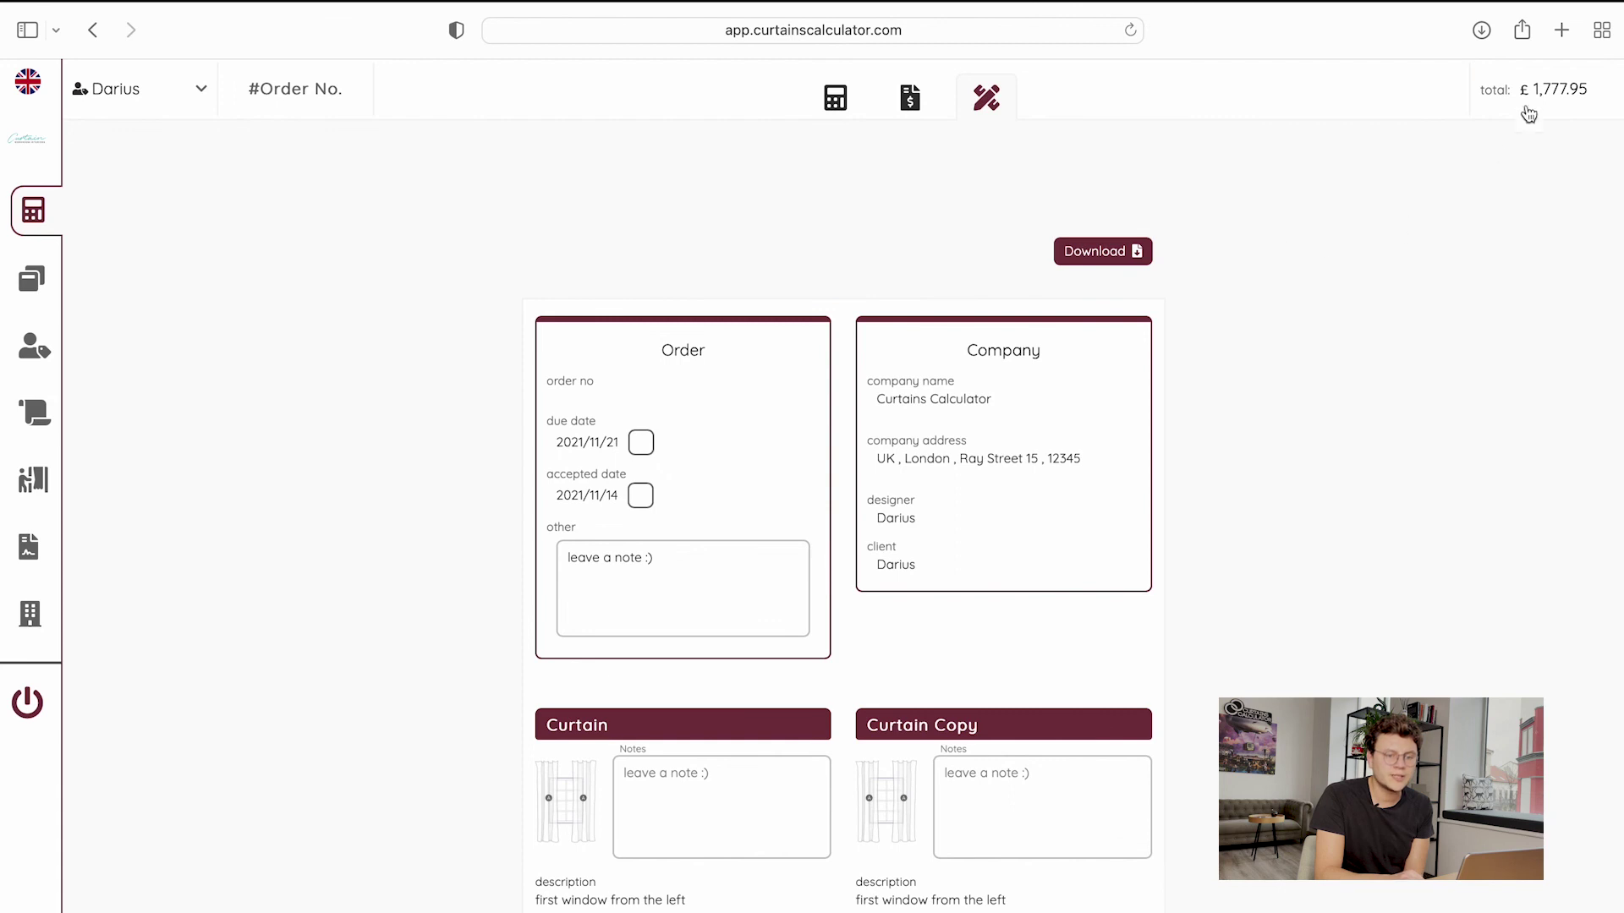
Change the order discount from 0 to 10%
{"action": "left_click", "coordinate": [1544, 95]}
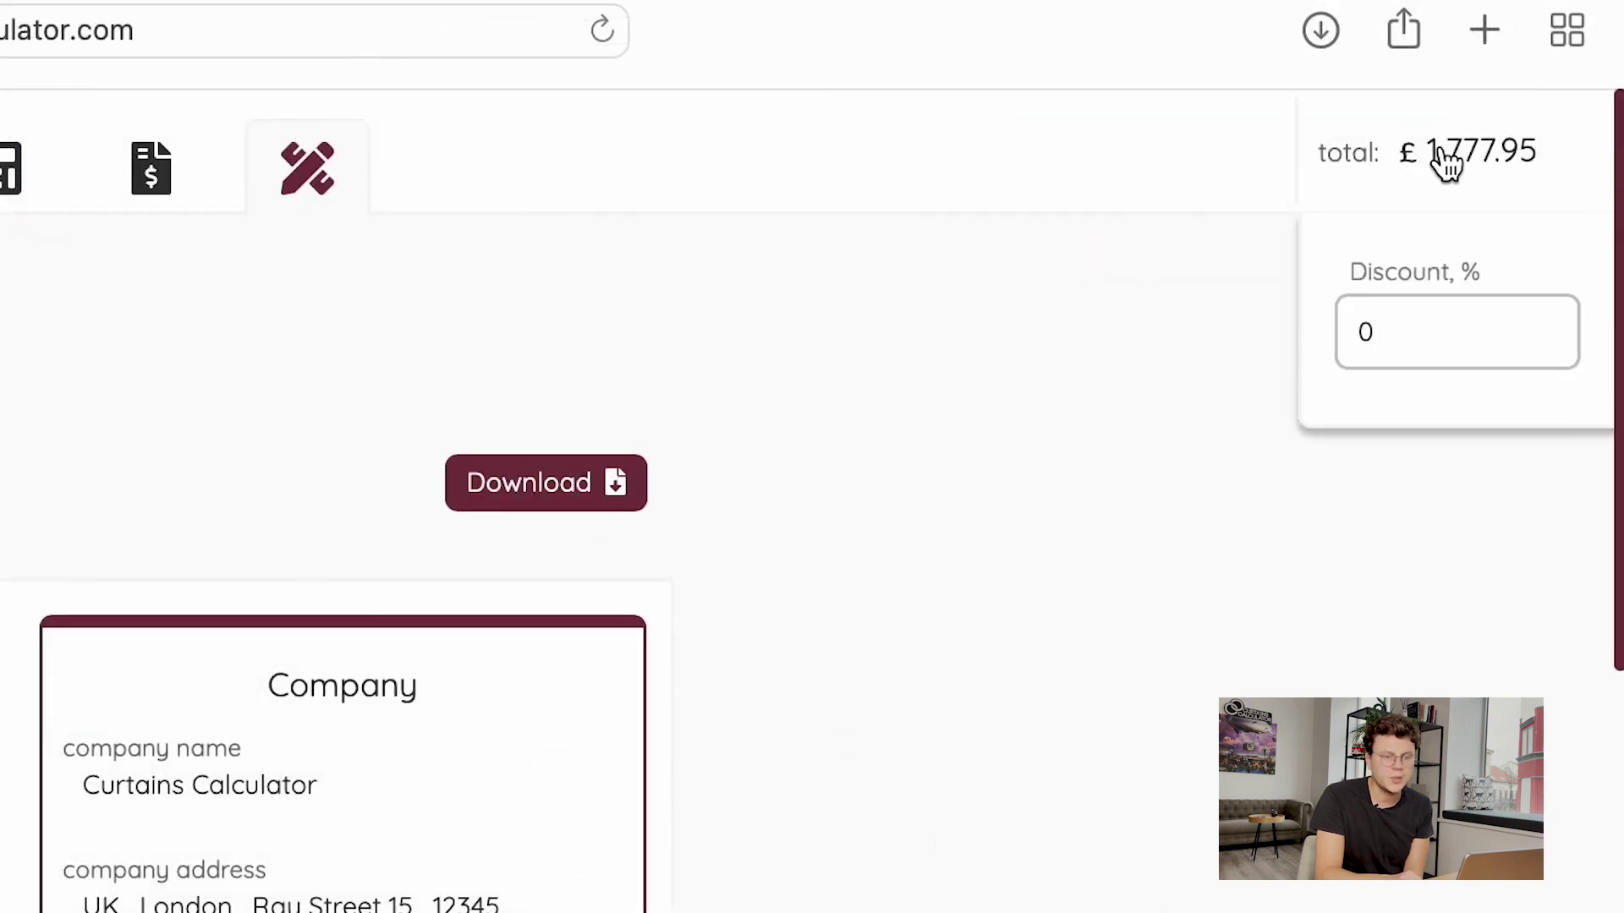
{"action": "left_click", "coordinate": [1449, 319]}
{"action": "key", "text": "BackSpace"}
{"action": "type", "text": "10"}
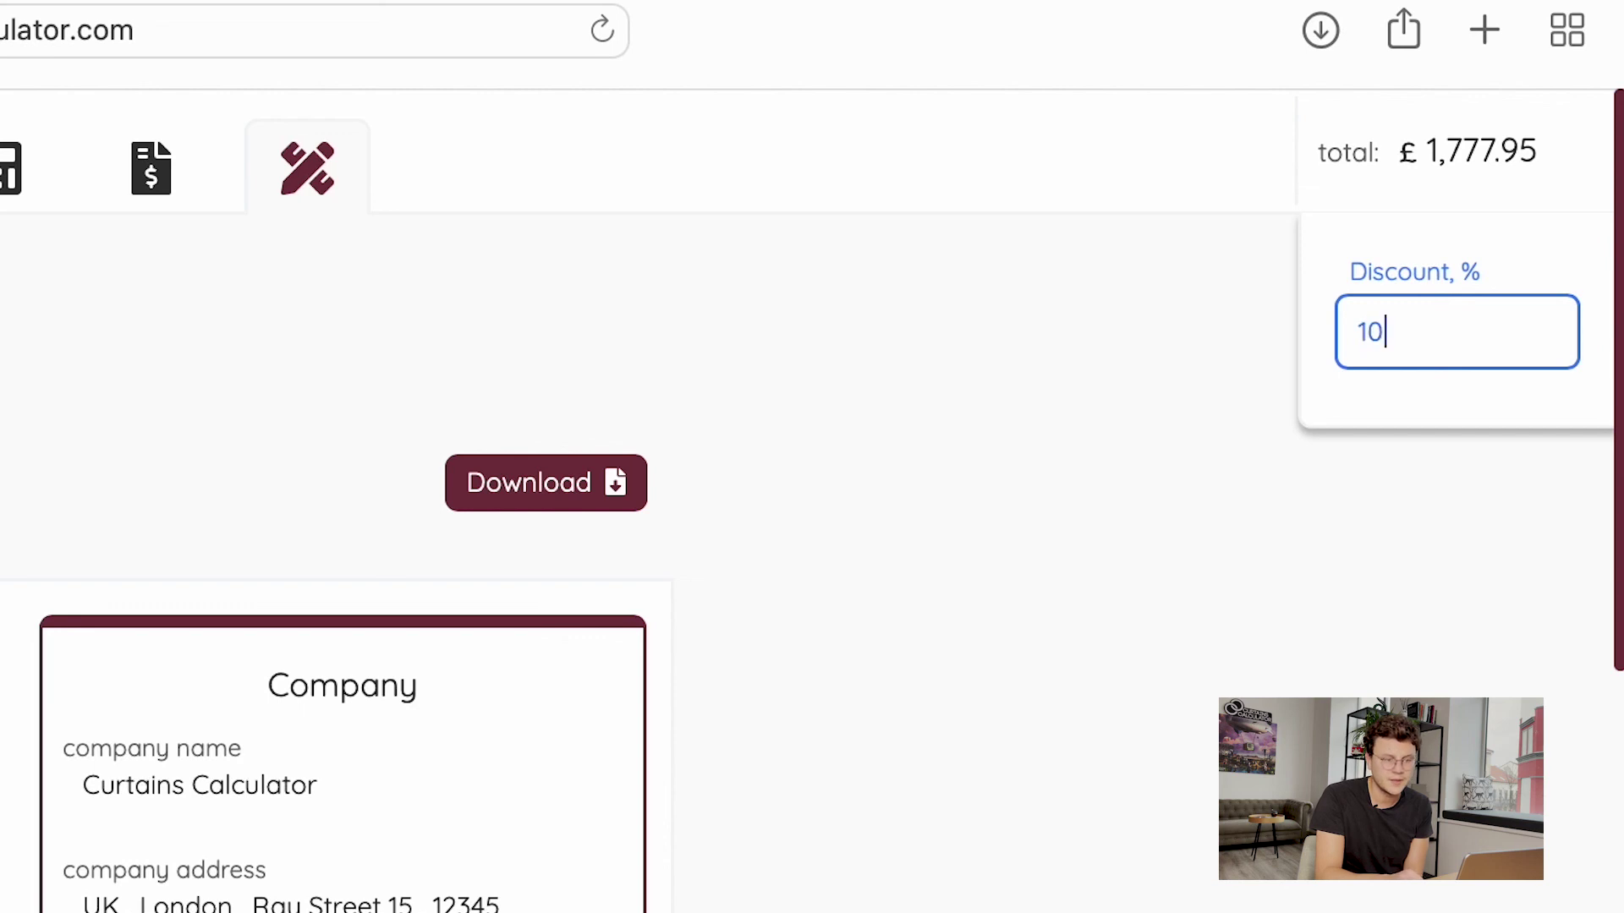
{"action": "left_click", "coordinate": [1246, 471]}
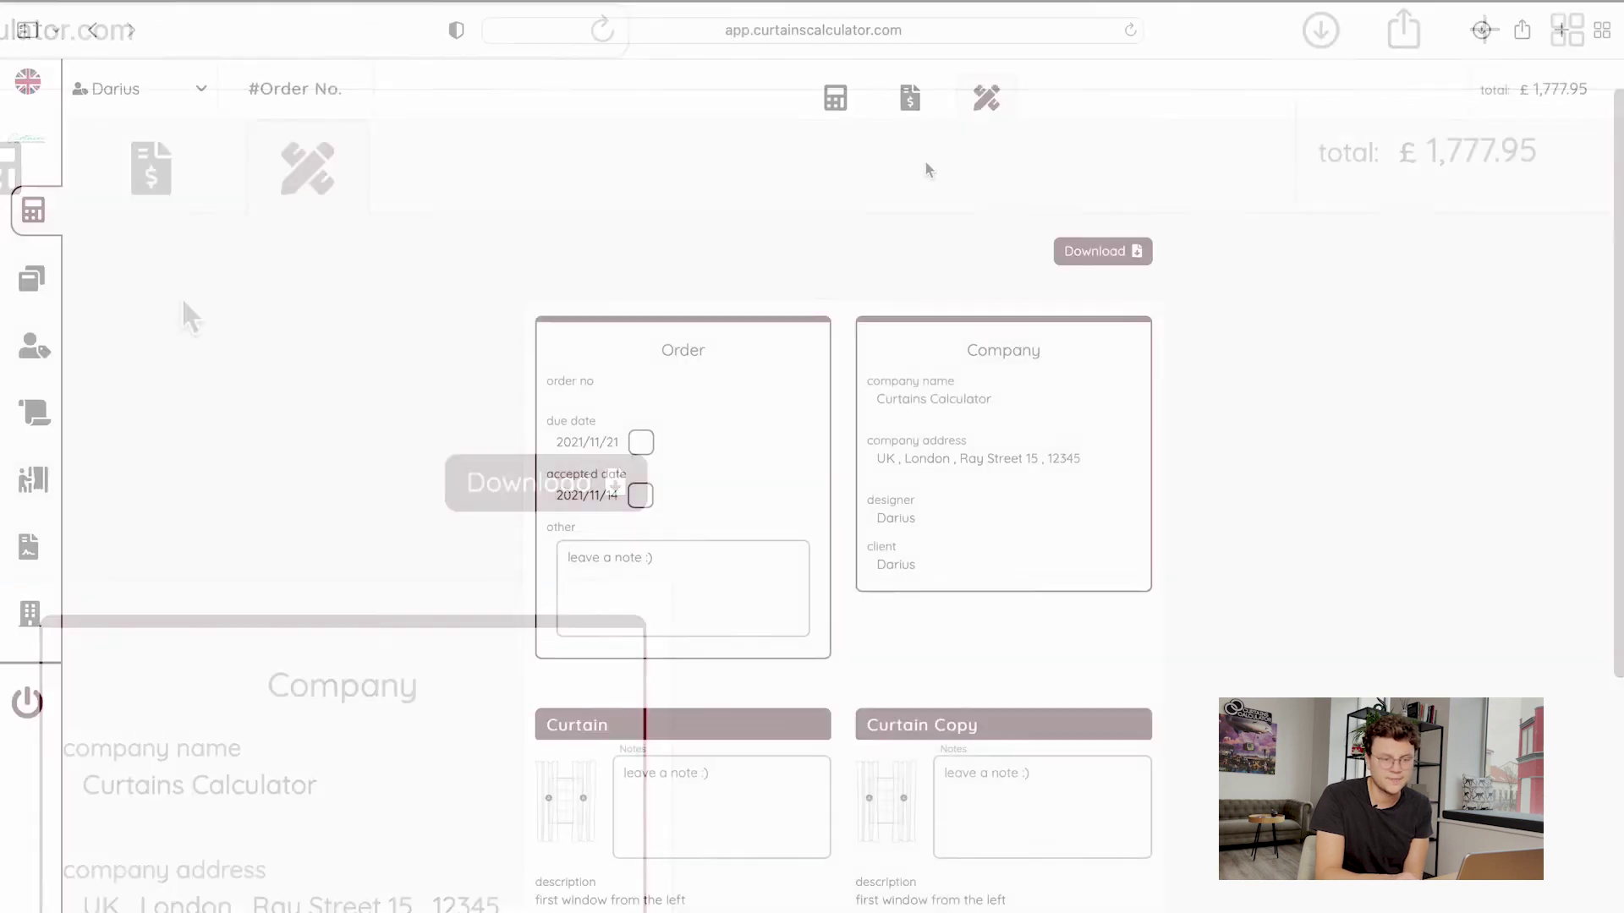
Check the updated totals on the quote and workroom sheet, ending on the Kitchen calculator view
{"action": "left_click", "coordinate": [910, 117]}
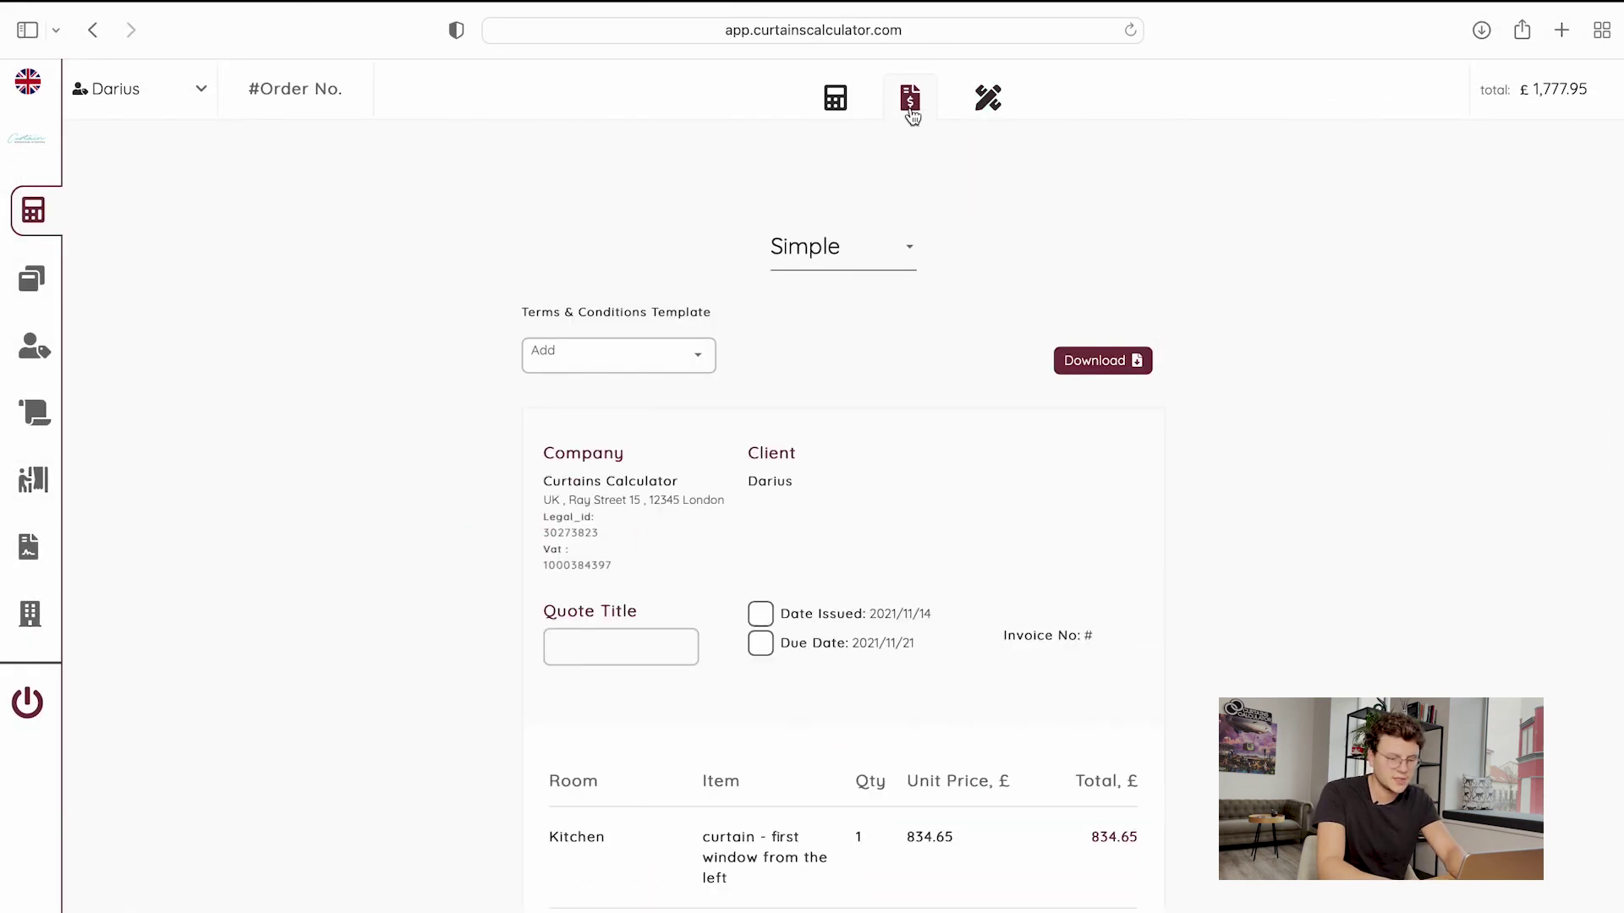
{"action": "scroll", "coordinate": [1425, 313], "scroll_direction": "down", "scroll_amount": 7}
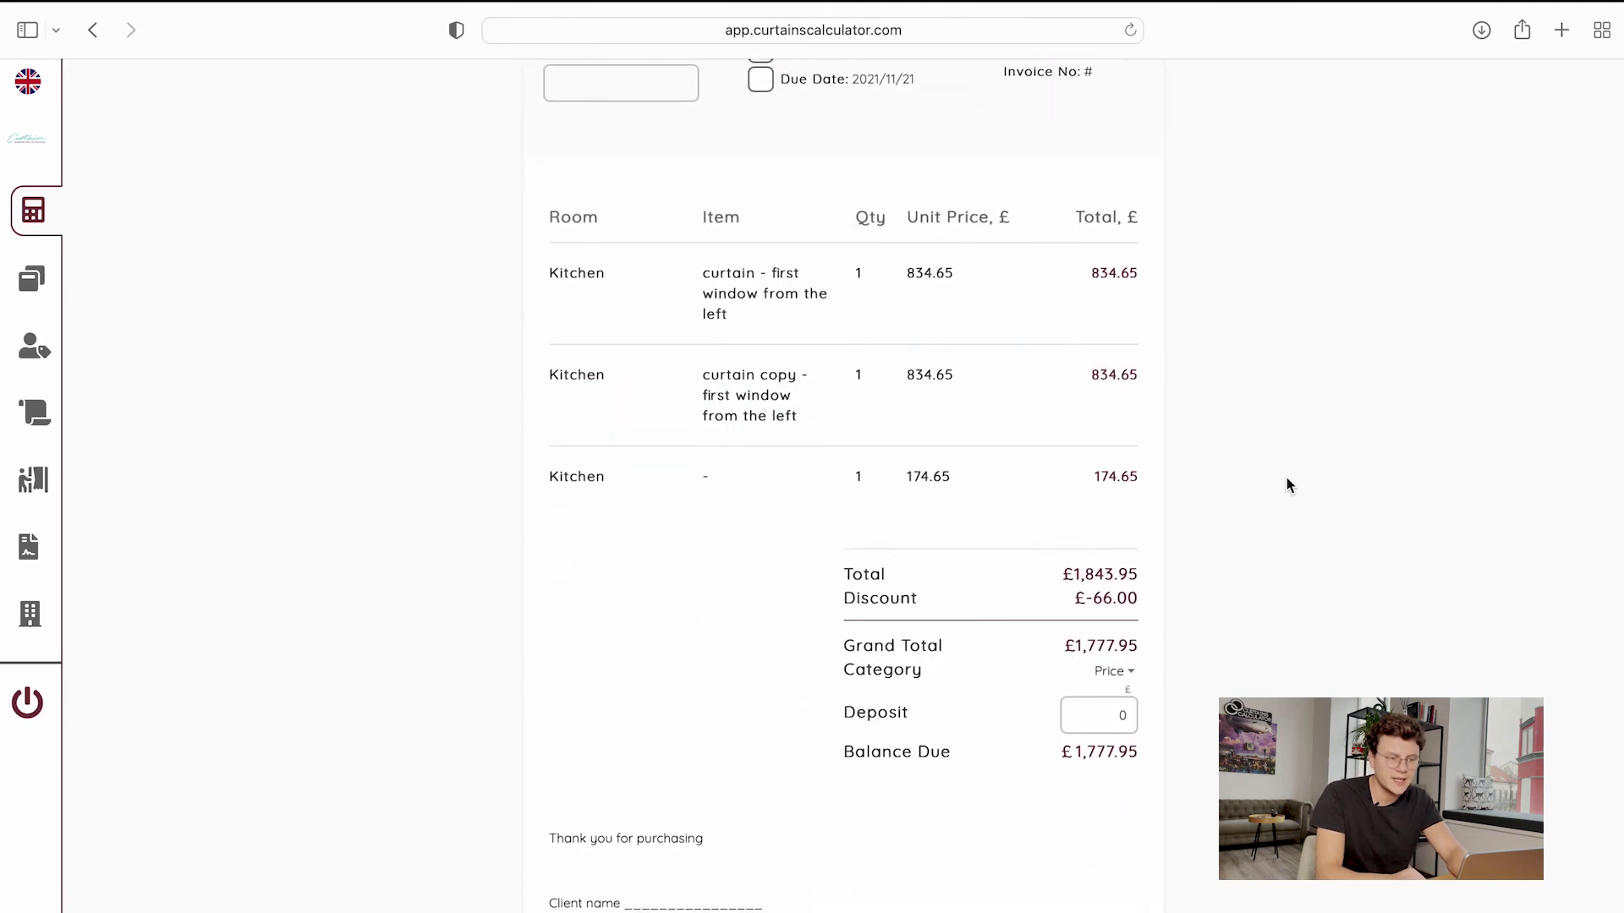
{"action": "scroll", "coordinate": [1286, 485], "scroll_direction": "up", "scroll_amount": 4}
{"action": "scroll", "coordinate": [1286, 477], "scroll_direction": "up", "scroll_amount": 3}
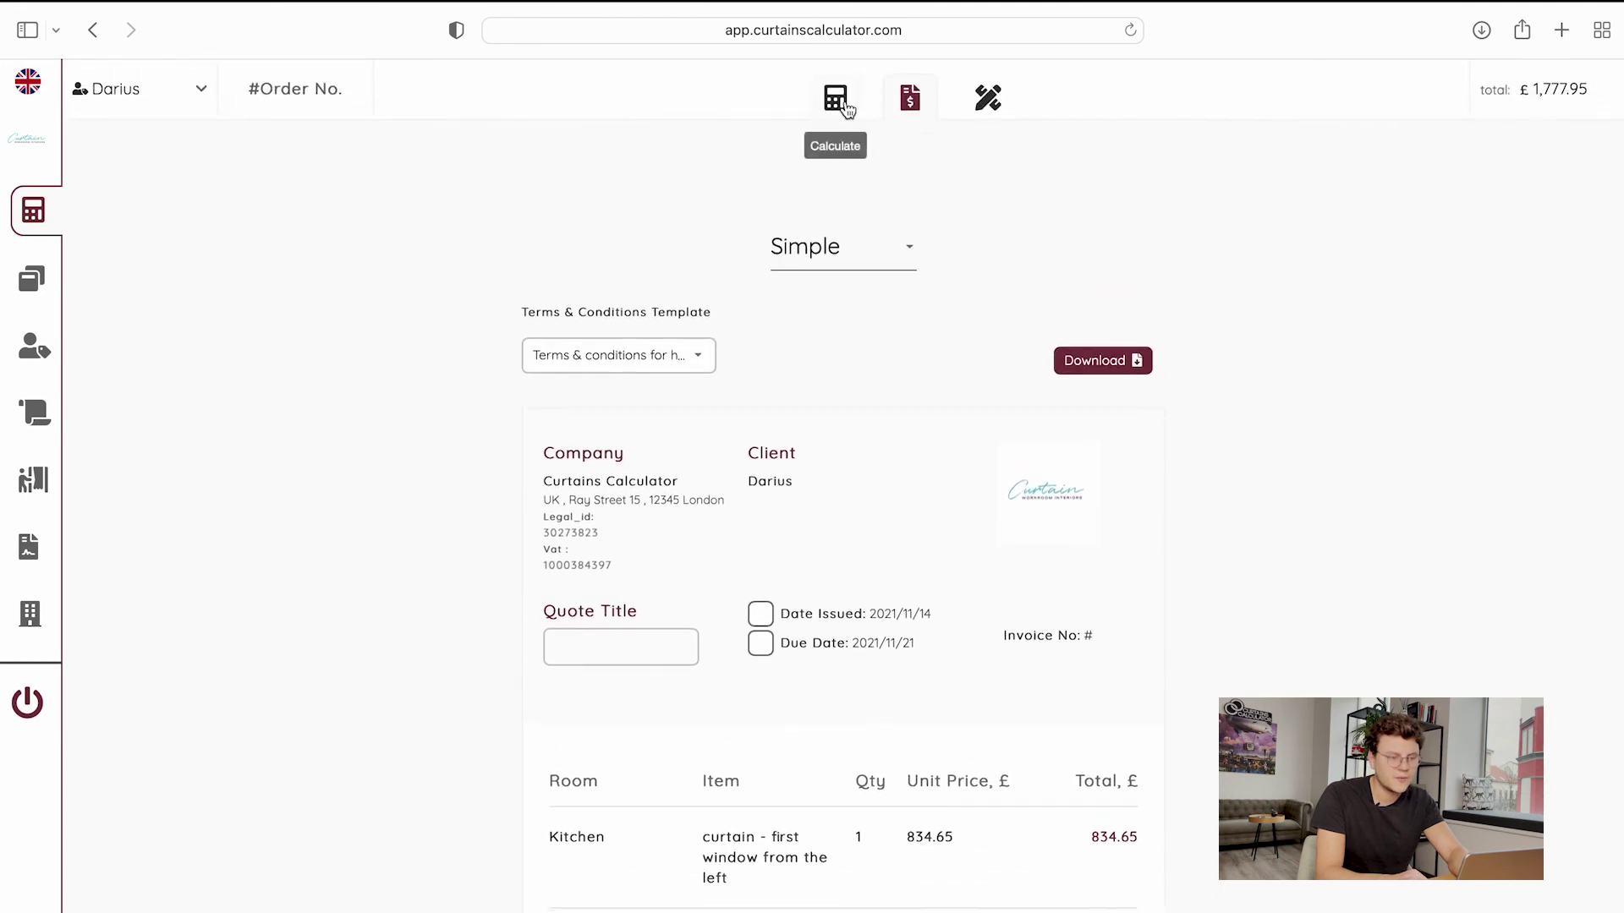
{"action": "left_click", "coordinate": [845, 107]}
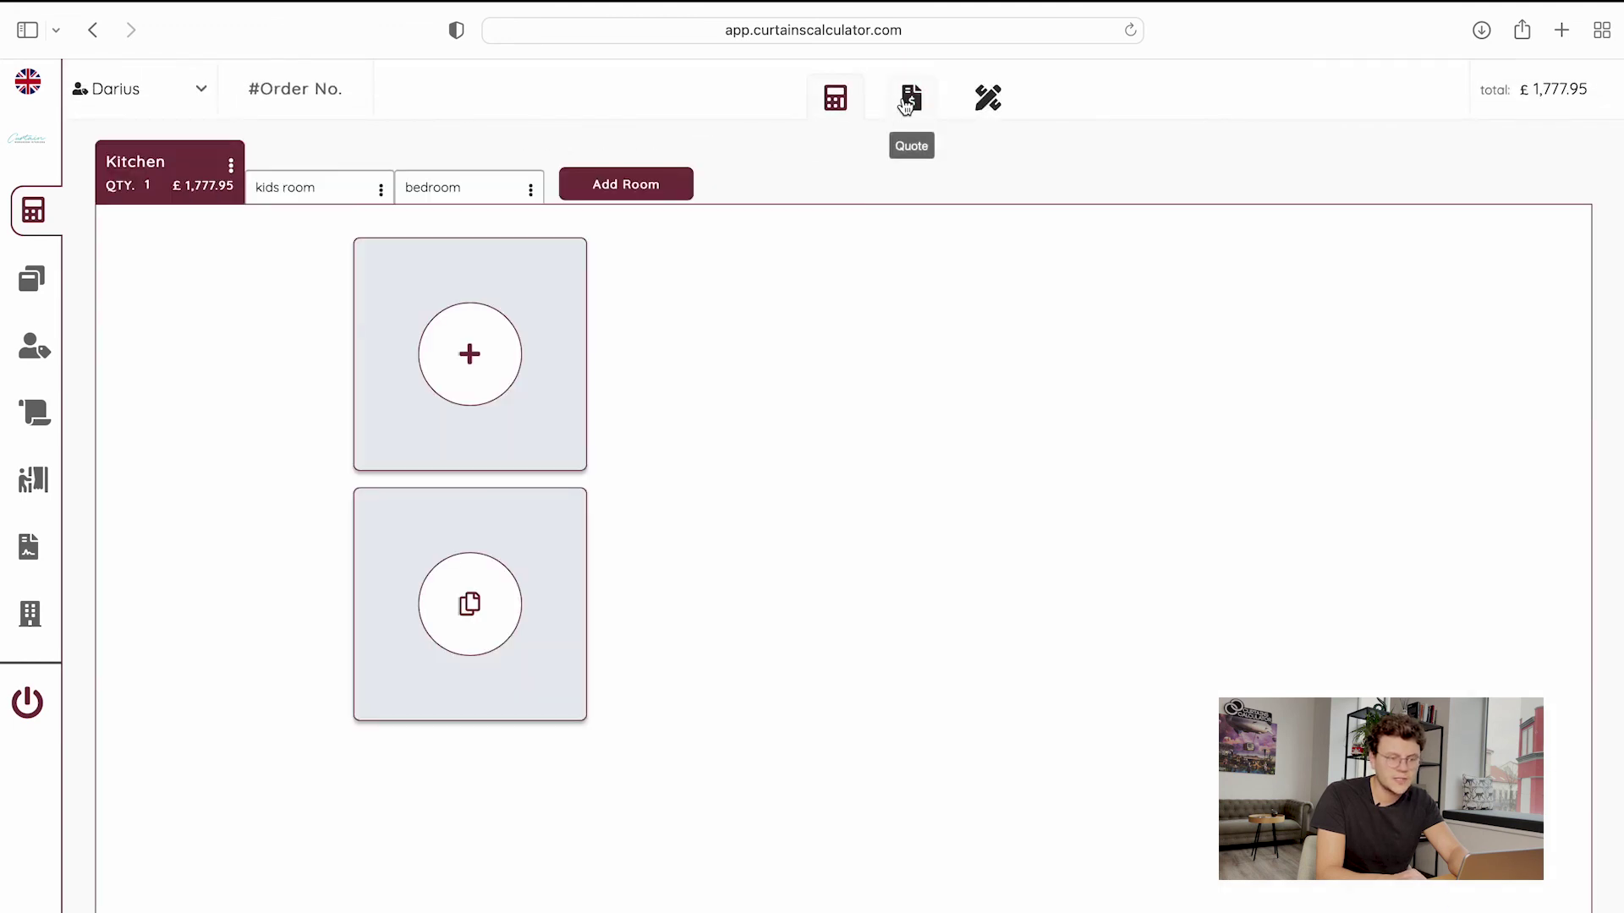
{"action": "left_click", "coordinate": [907, 100]}
{"action": "left_click", "coordinate": [983, 99]}
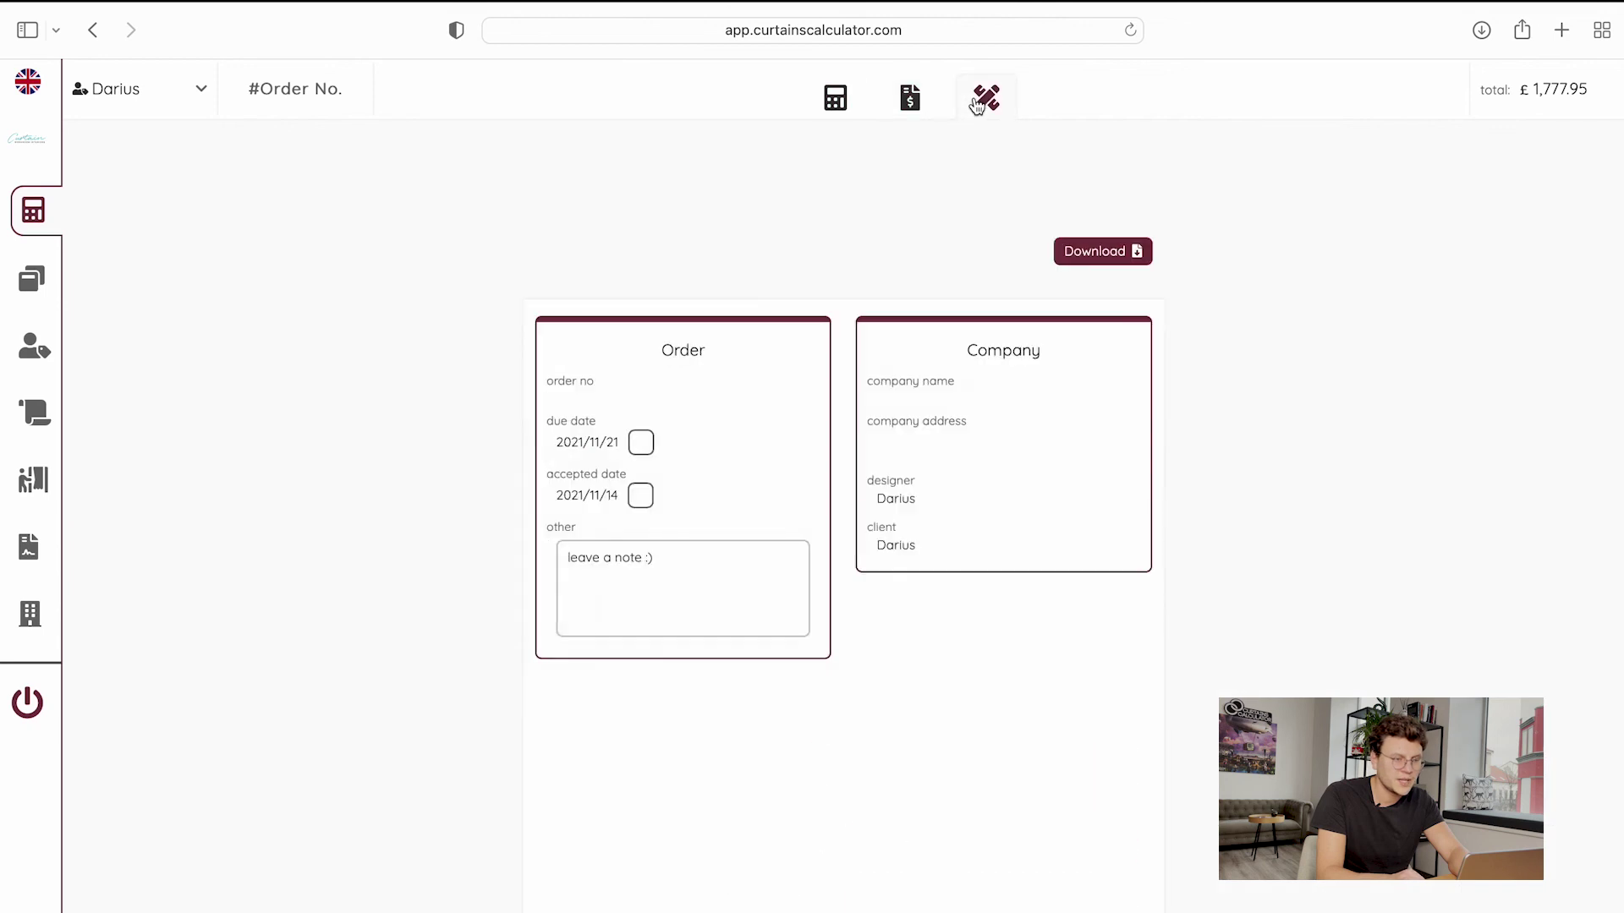
{"action": "left_click", "coordinate": [836, 100]}
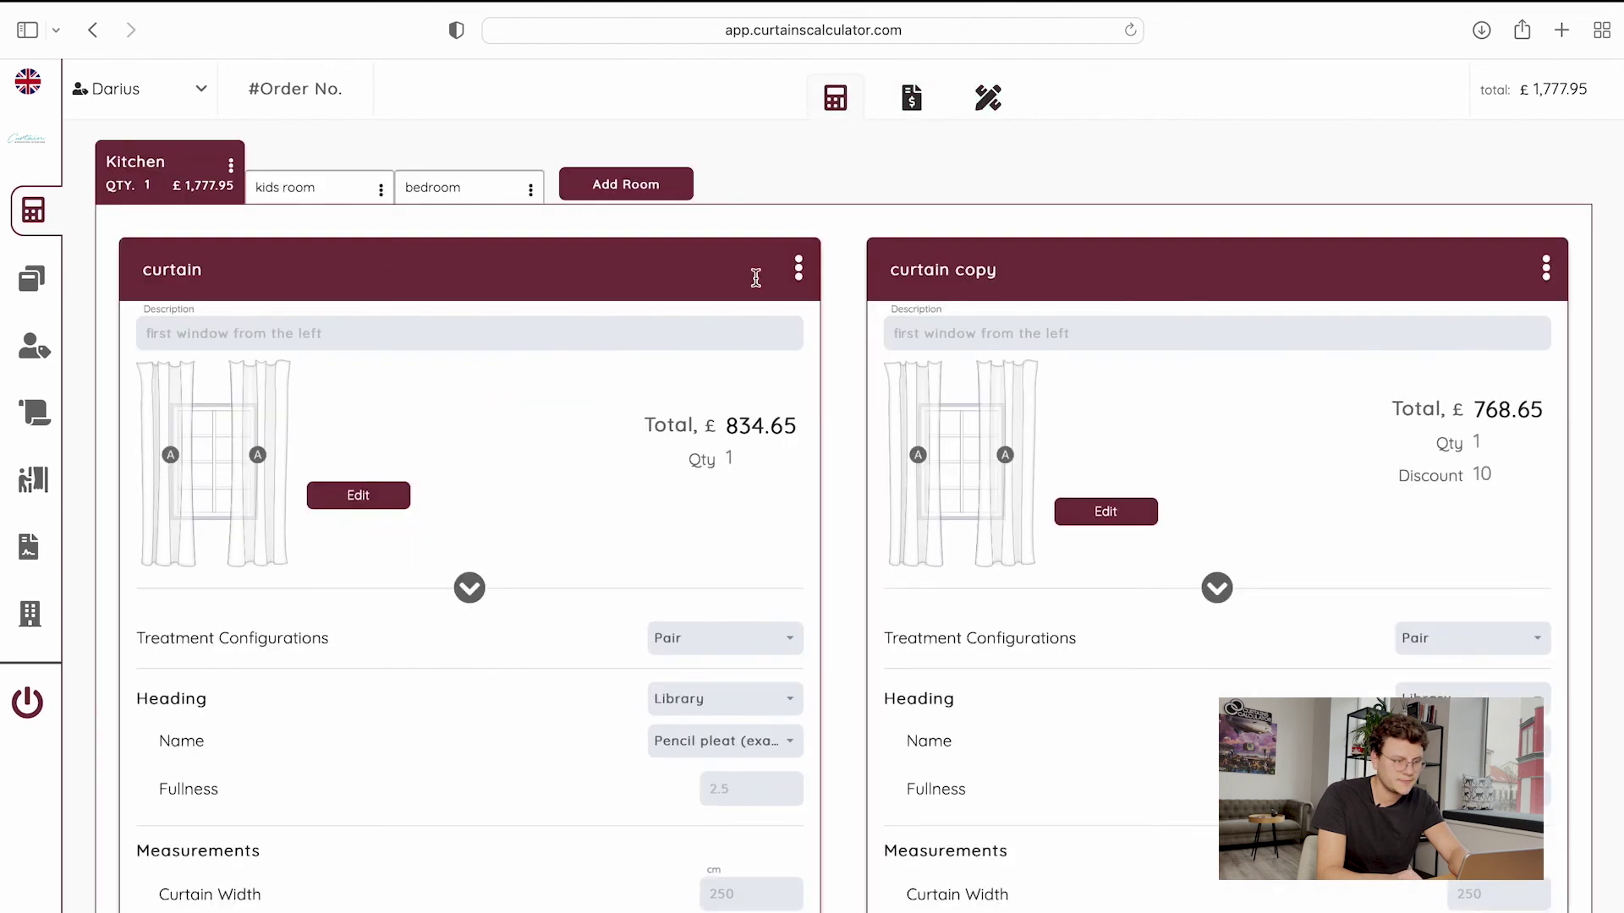
Set the £1,777.95 order dated Nov 14, 2021 to 'in process' in the Orders list
{"action": "left_click", "coordinate": [33, 282]}
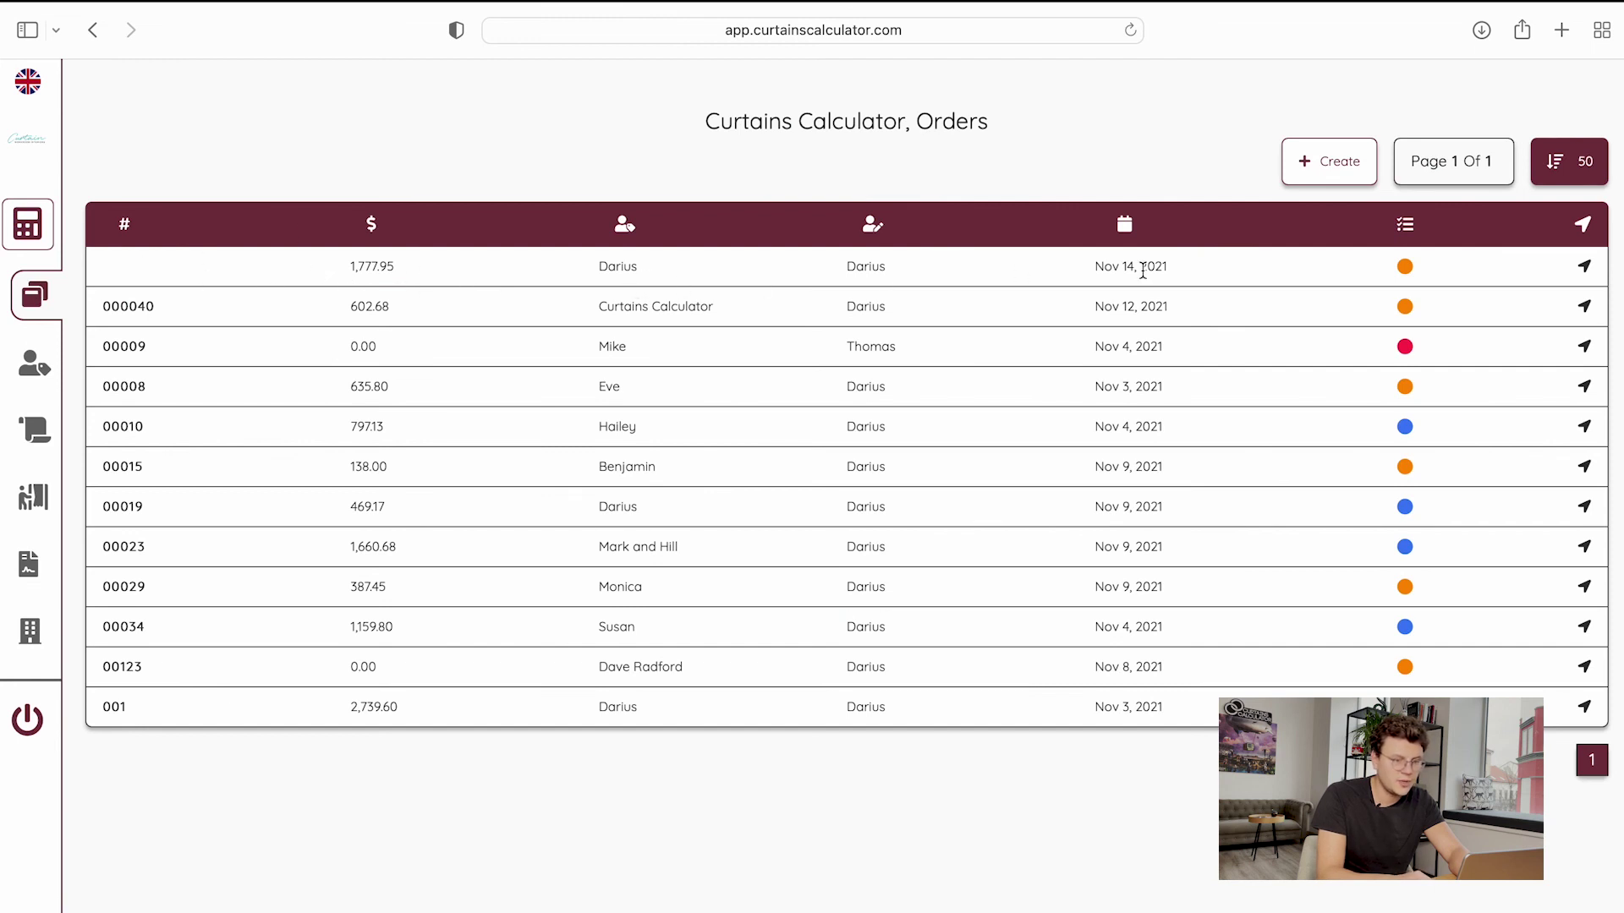
{"action": "left_click", "coordinate": [1406, 269]}
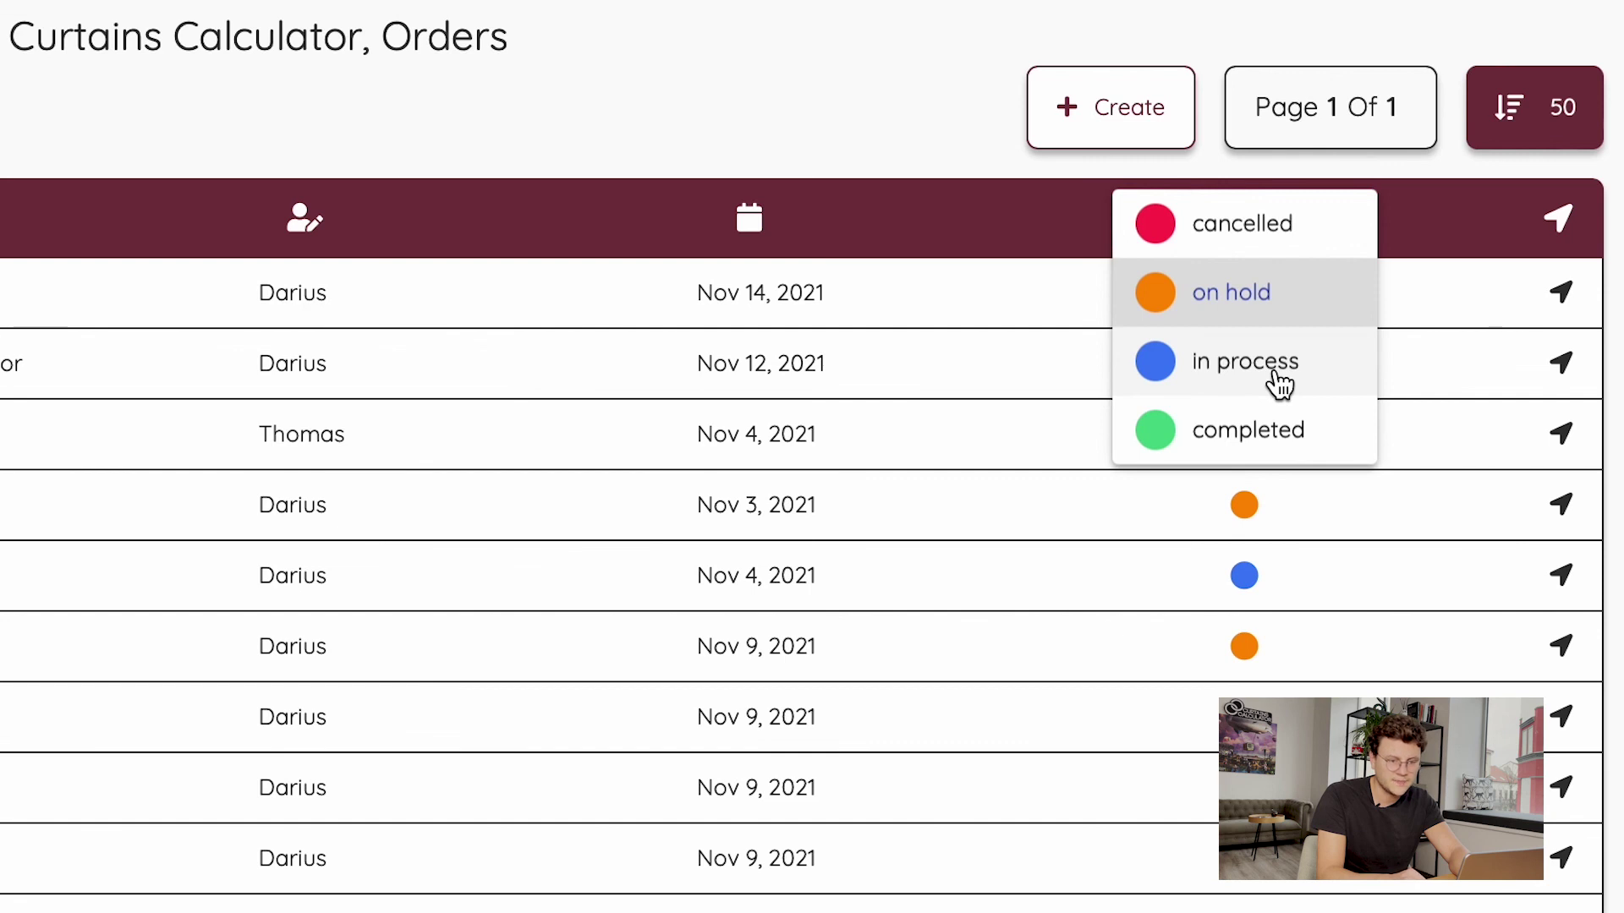
{"action": "left_click", "coordinate": [1279, 385]}
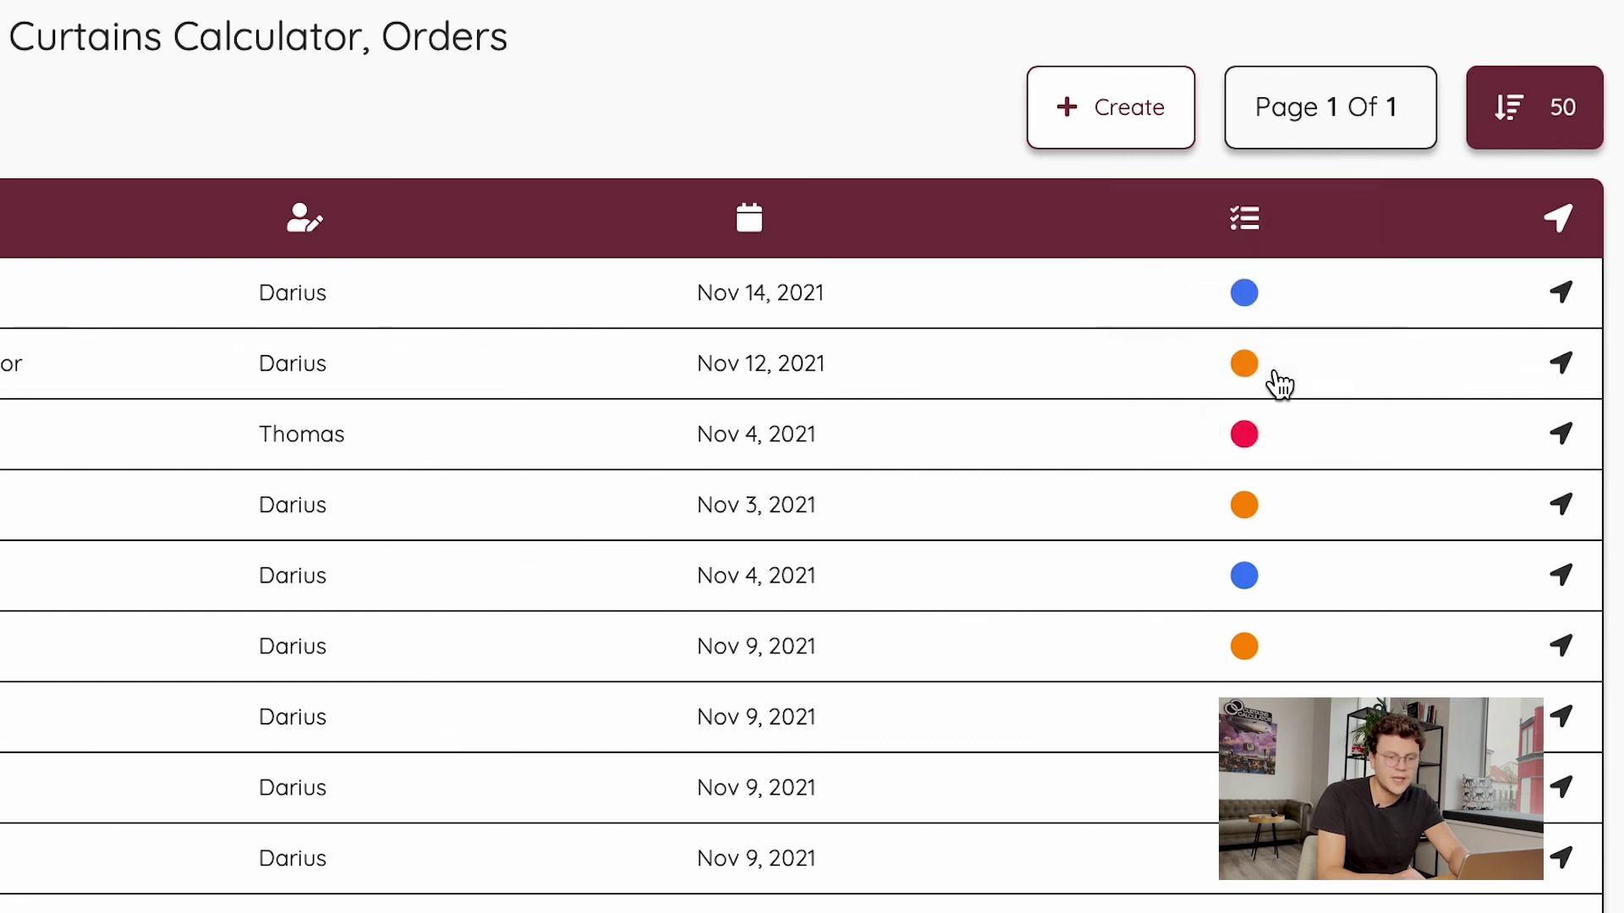